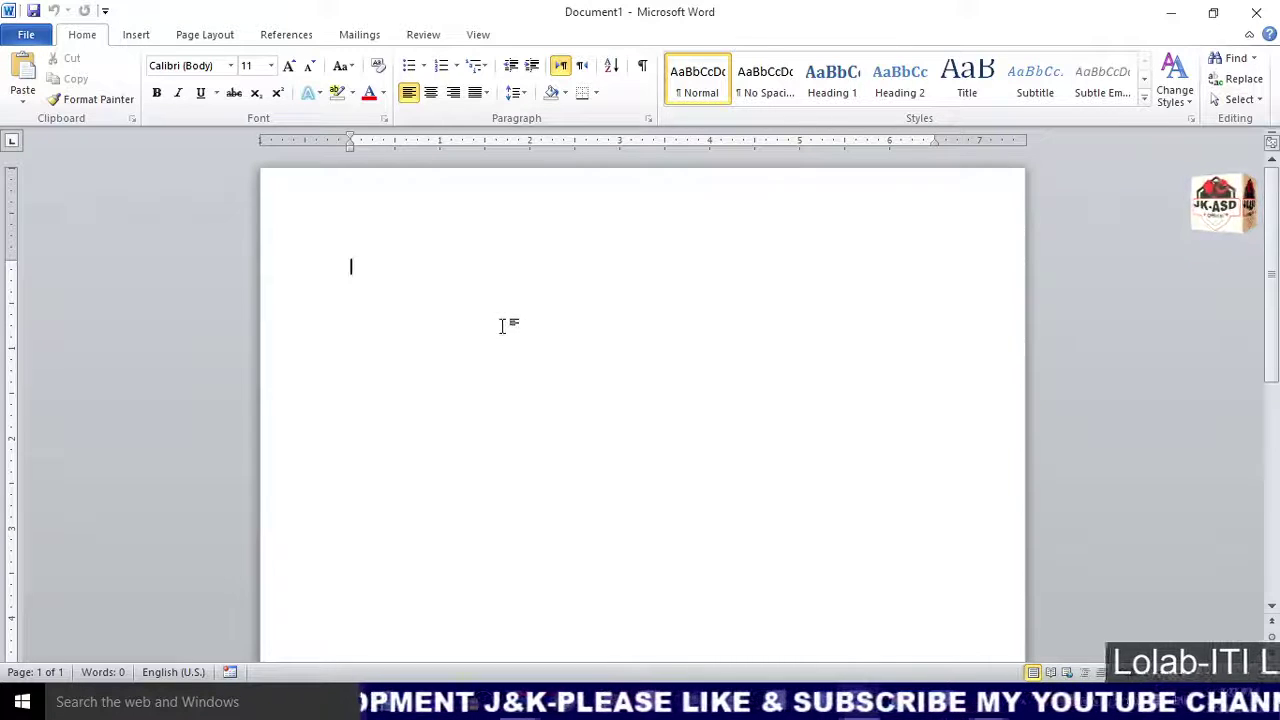
Type the heading's opening 'List of Unauthorized Absent', correcting the spelling of Unauthorized
{"action": "type", "text": "List"}
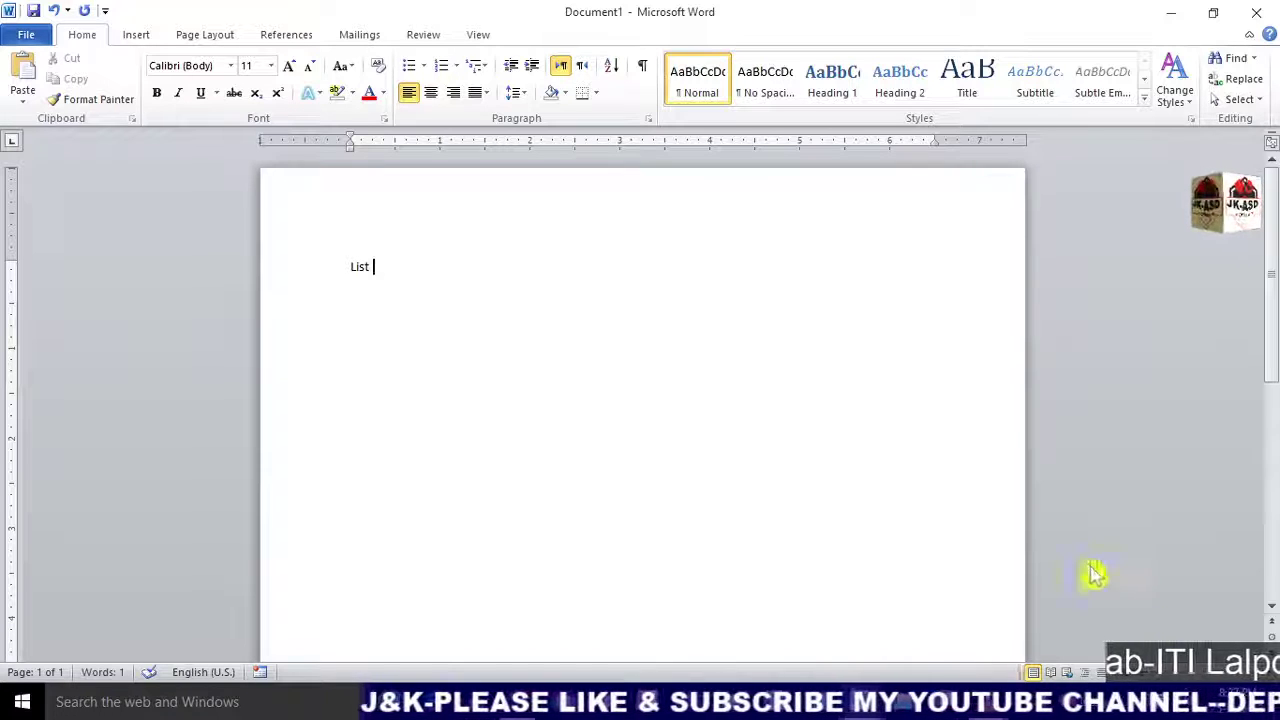
{"action": "scroll", "coordinate": [926, 577], "scroll_direction": "up", "scroll_amount": 10, "text": "ctrl"}
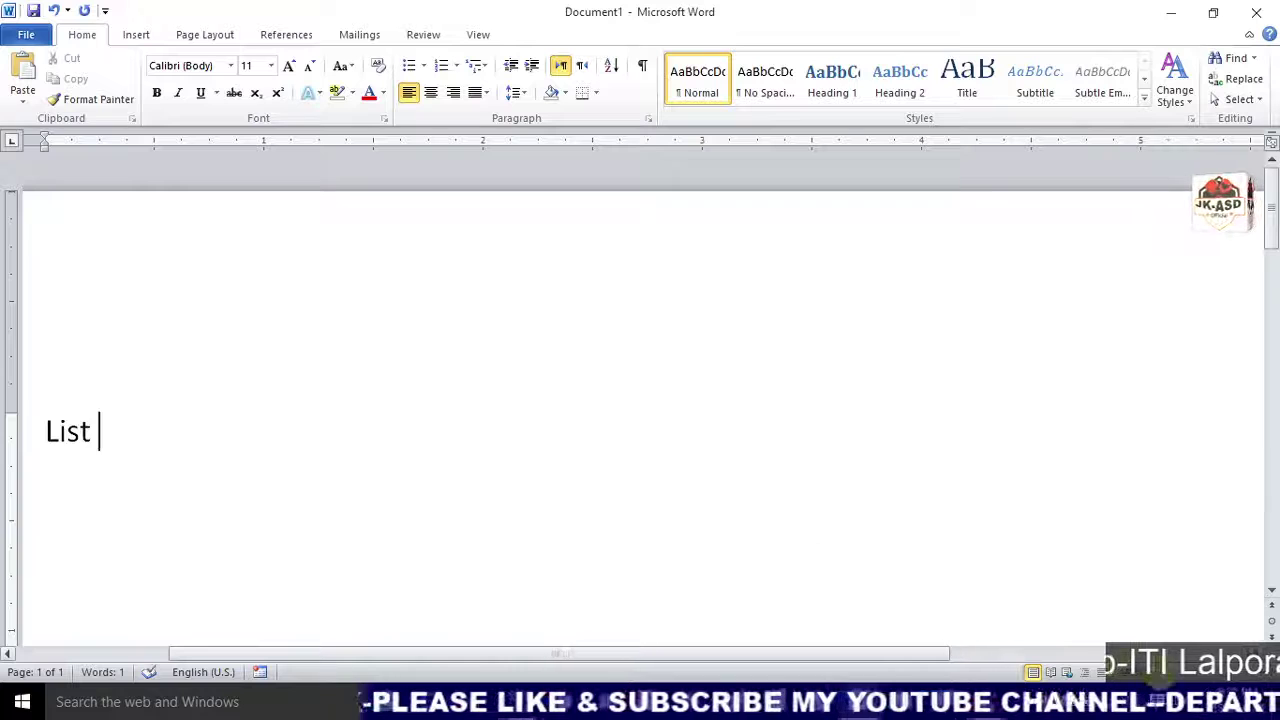
{"action": "scroll", "coordinate": [926, 577], "scroll_direction": "down", "scroll_amount": 10, "text": "ctrl"}
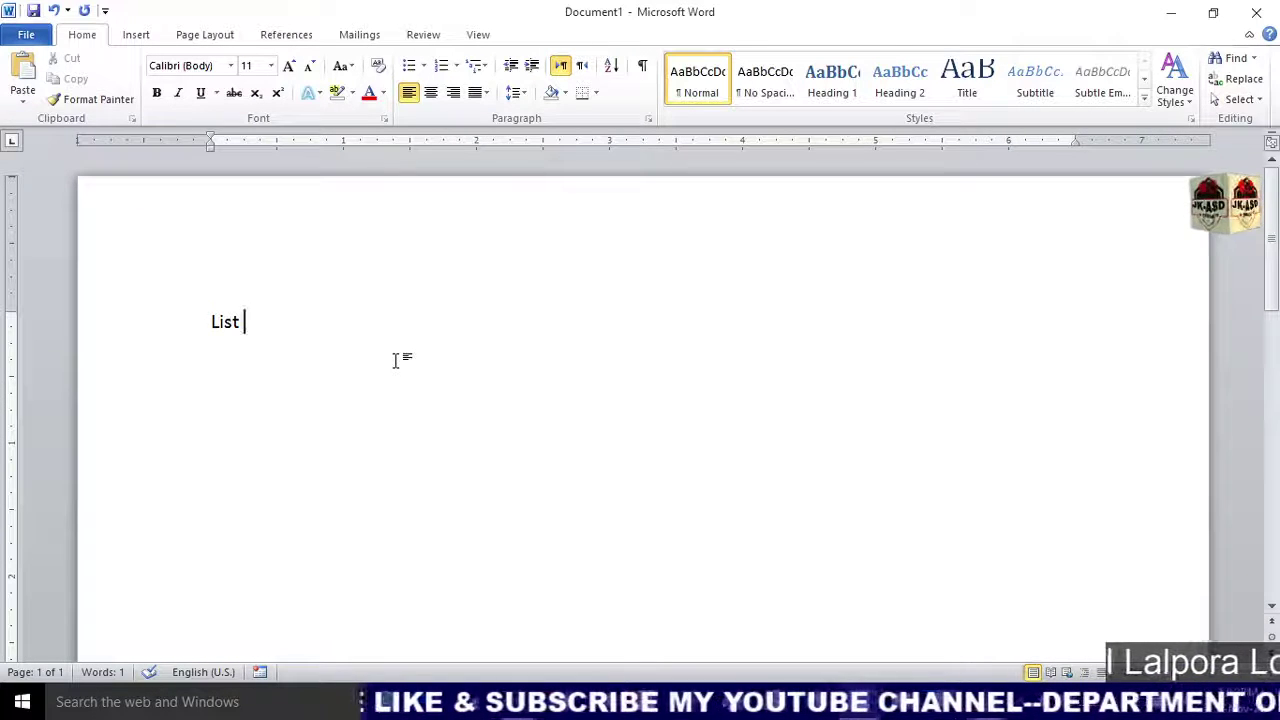
{"action": "type", "text": "of A"}
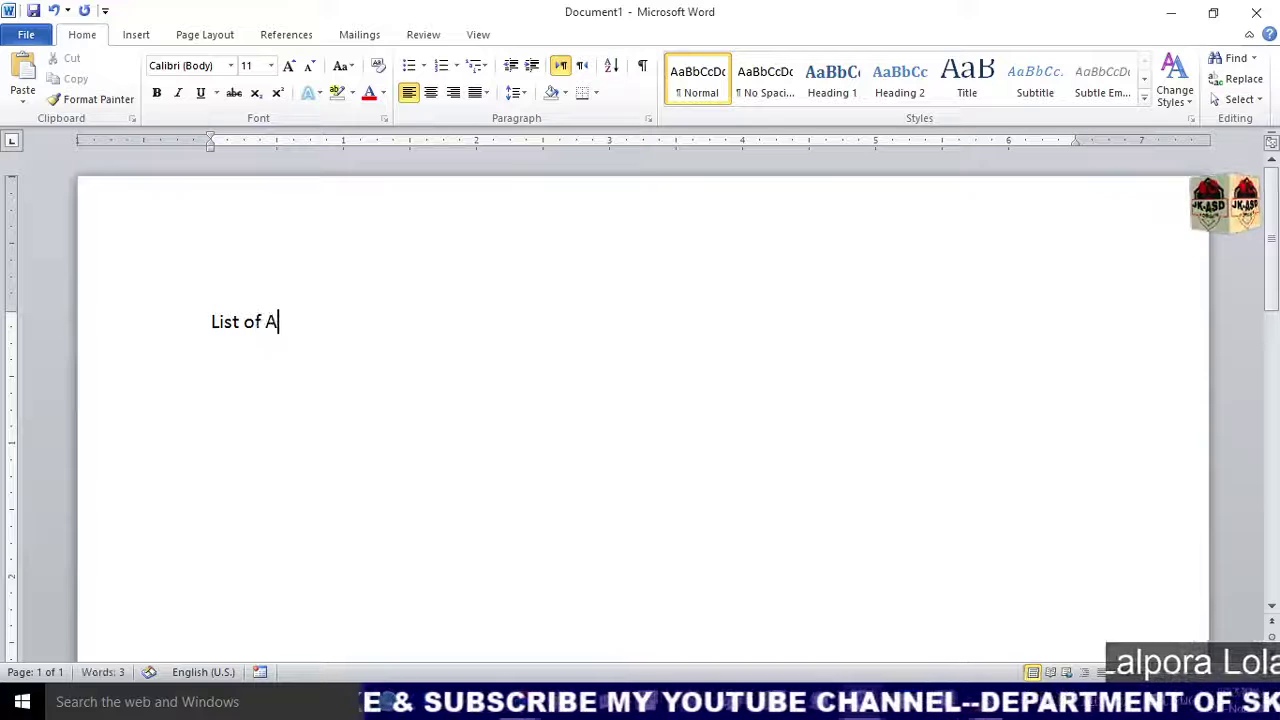
{"action": "type", "text": "bsent"}
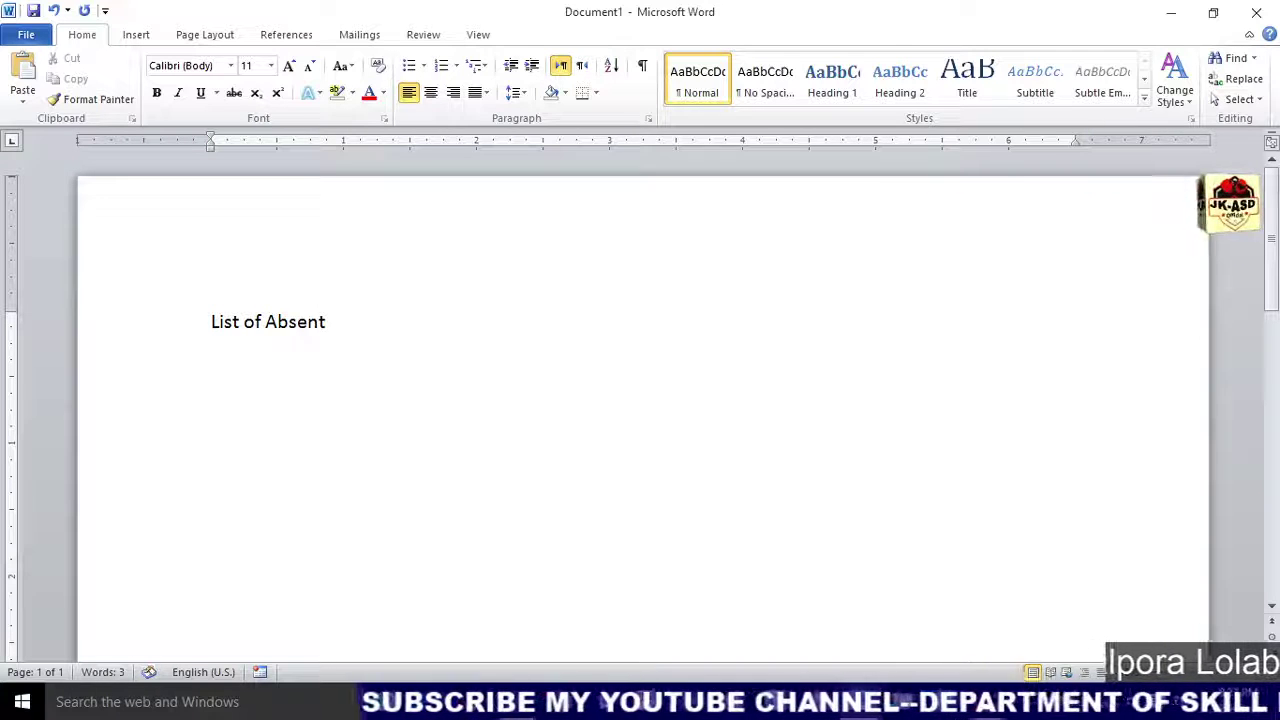
{"action": "key", "text": "Left"}
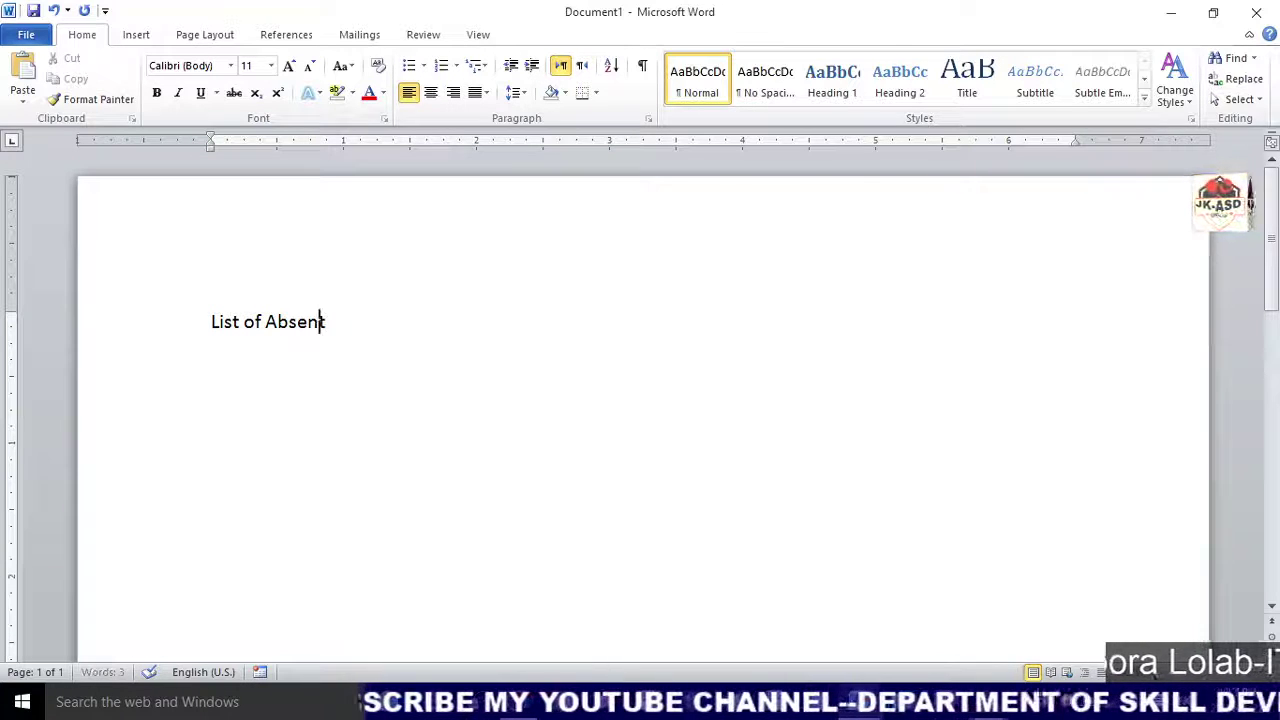
{"action": "key", "text": "Left"}
{"action": "key", "text": "Left"}
{"action": "key", "text": "Left"}
{"action": "key", "text": "Left"}
{"action": "key", "text": "Left"}
{"action": "type", "text": "Un"}
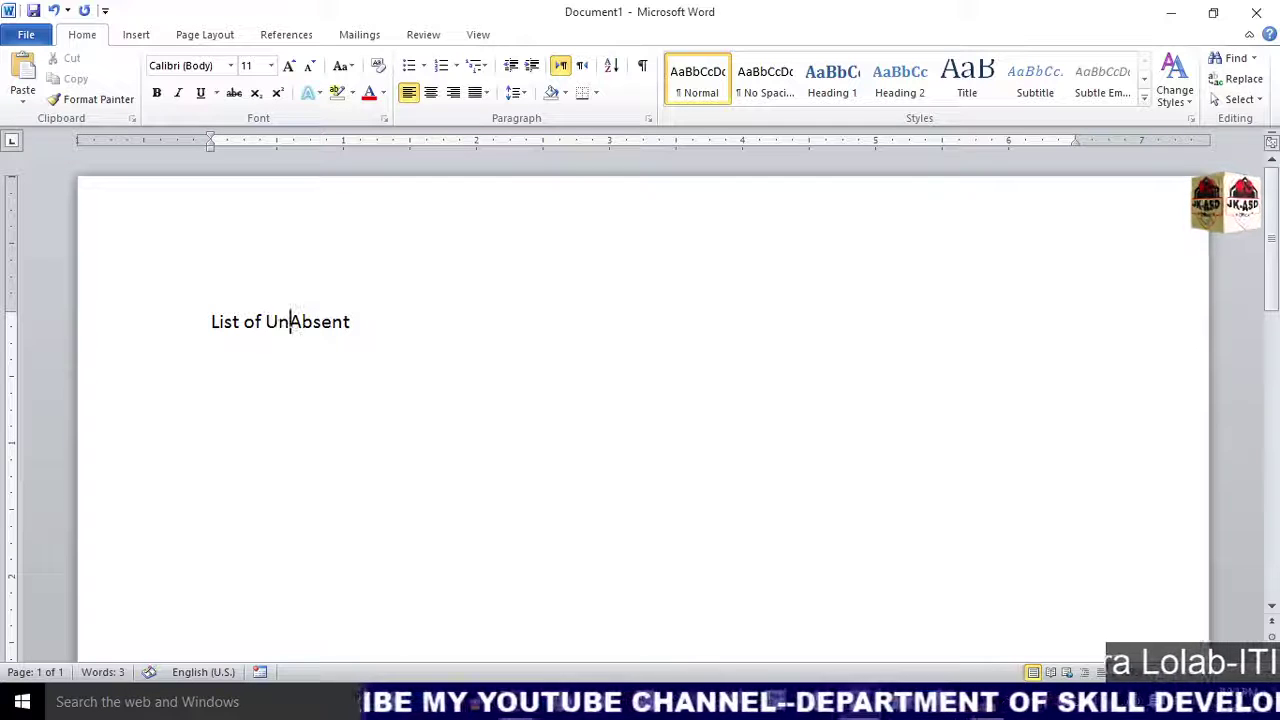
{"action": "type", "text": "au"}
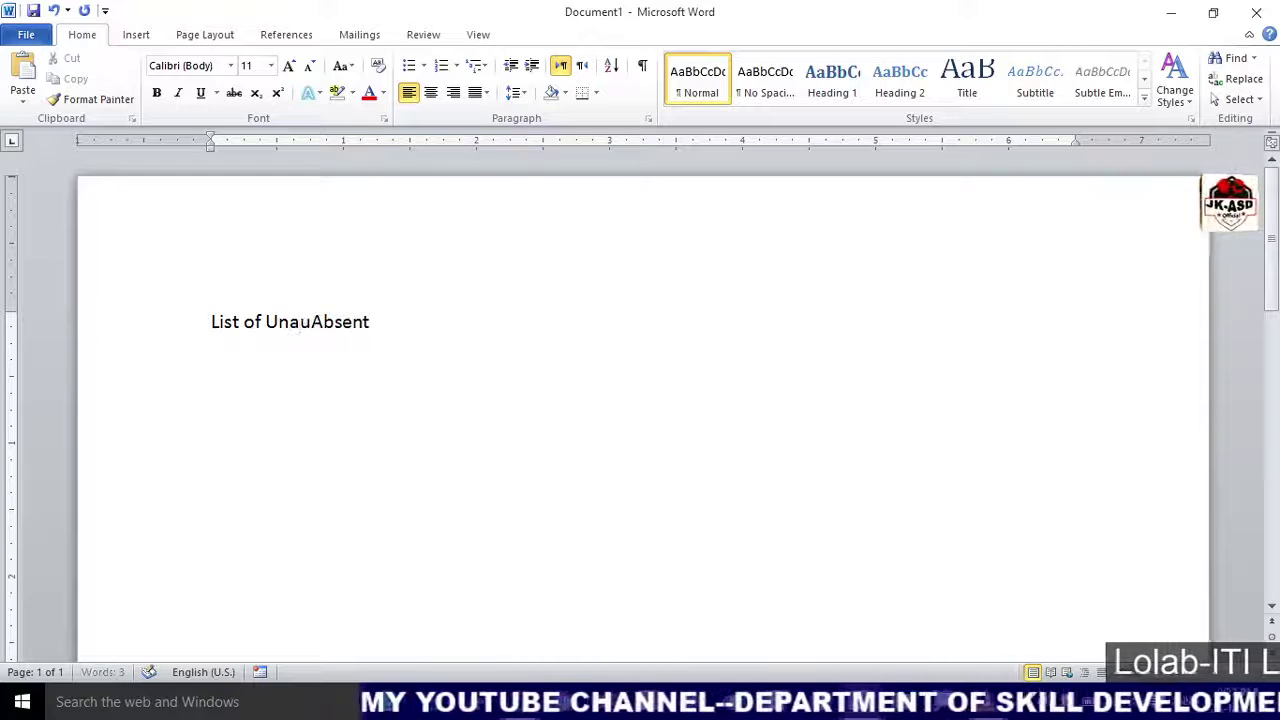
{"action": "type", "text": "thori"}
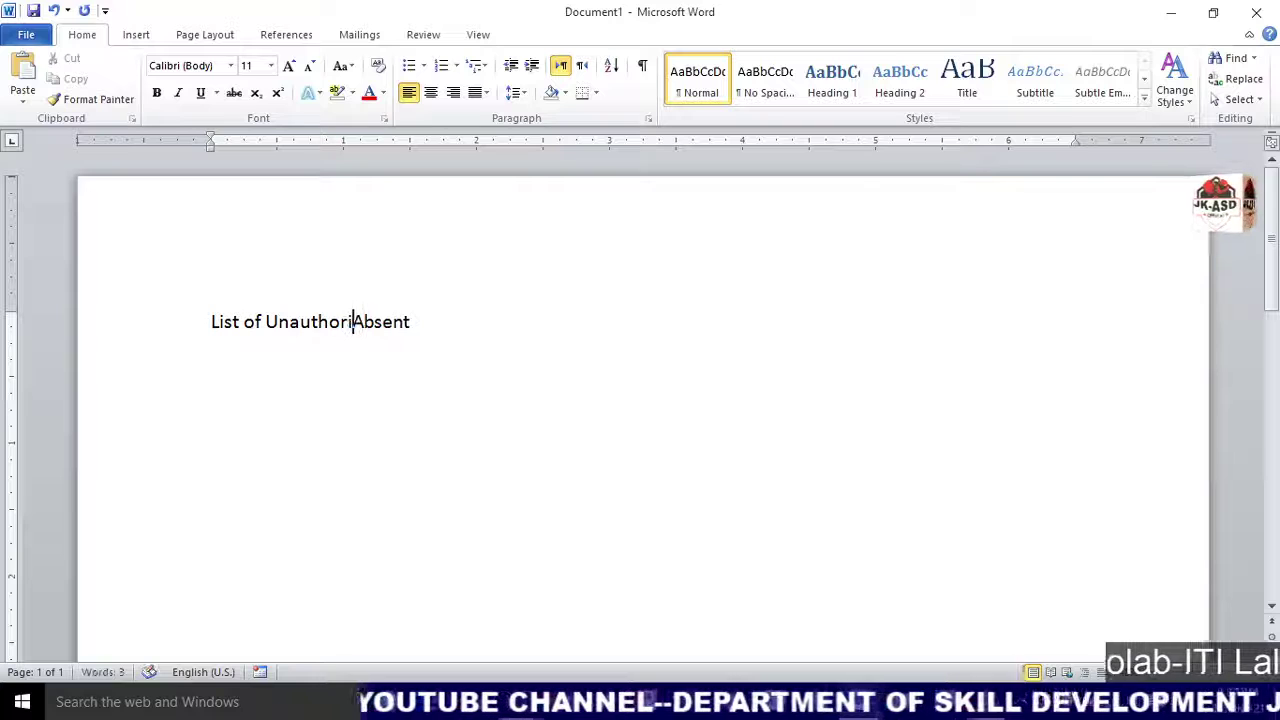
{"action": "type", "text": "se"}
{"action": "key", "text": "BackSpace"}
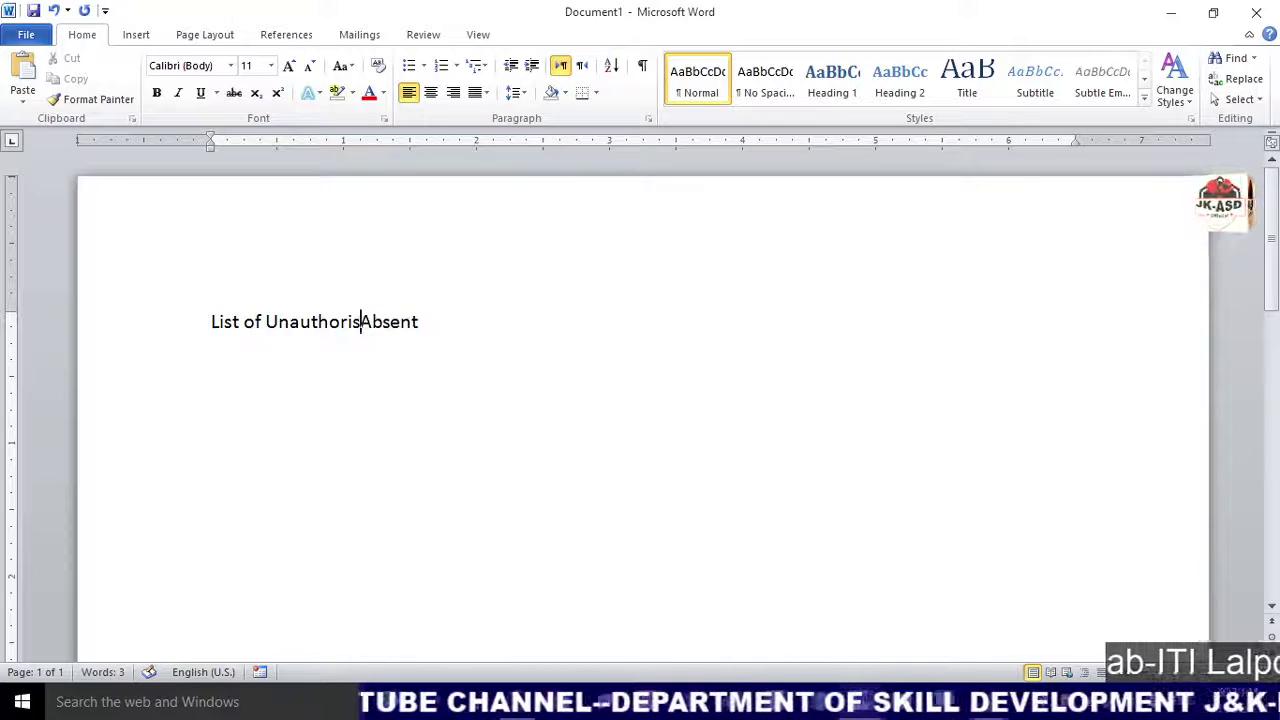
{"action": "key", "text": "BackSpace"}
{"action": "type", "text": "zed"}
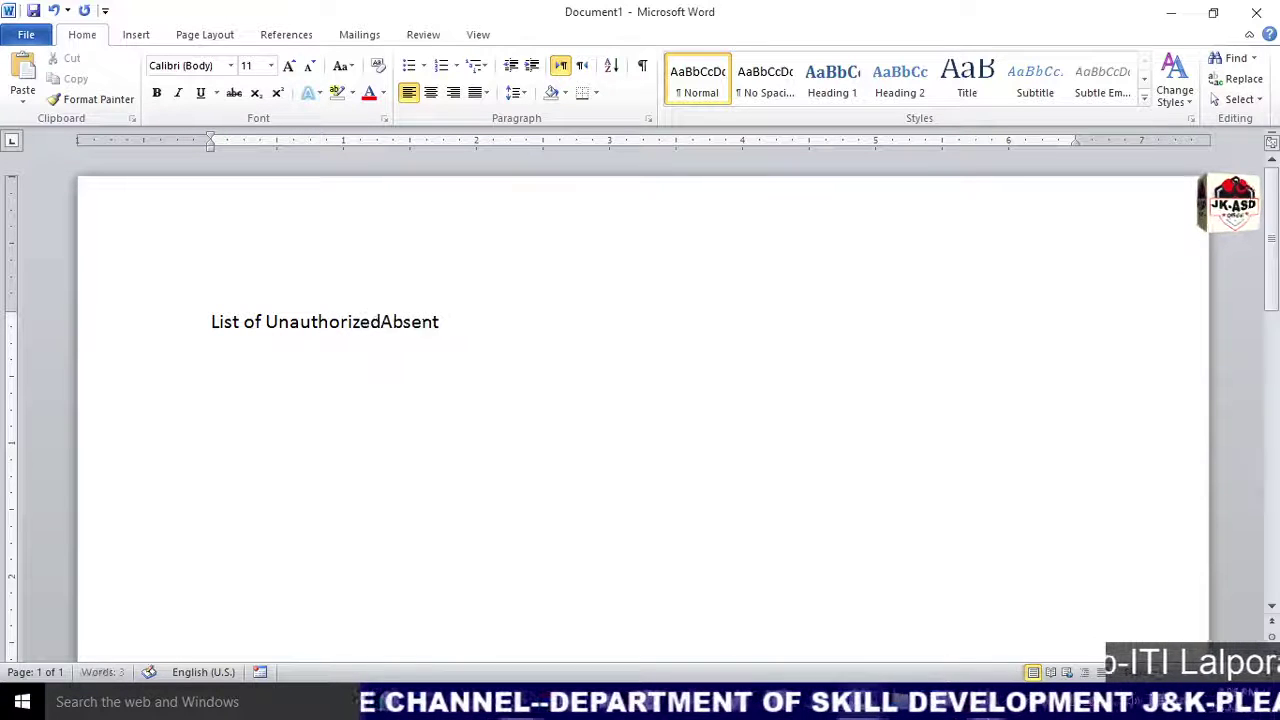
Continue the heading with 'Trainees w.e.f 01-11-2021 till date', removing the capital D
{"action": "left_click", "coordinate": [427, 321]}
{"action": "type", "text": "Trainees W"}
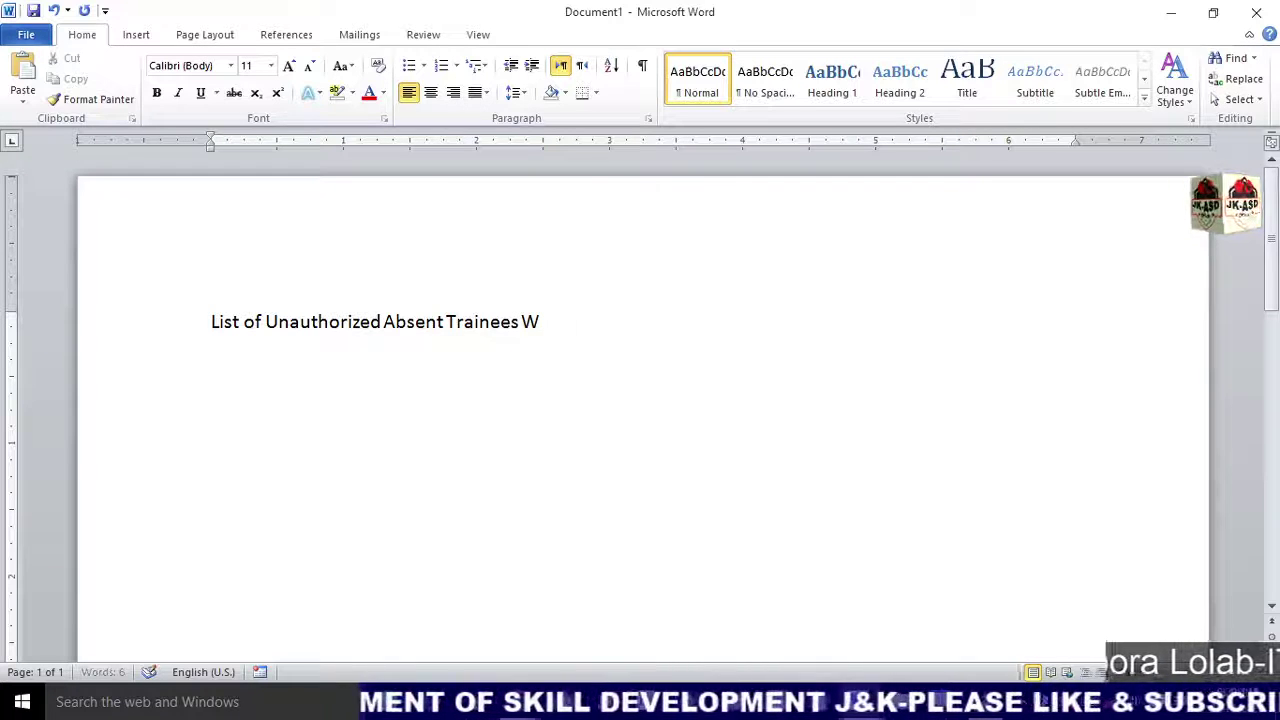
{"action": "key", "text": "BackSpace"}
{"action": "type", "text": "w."}
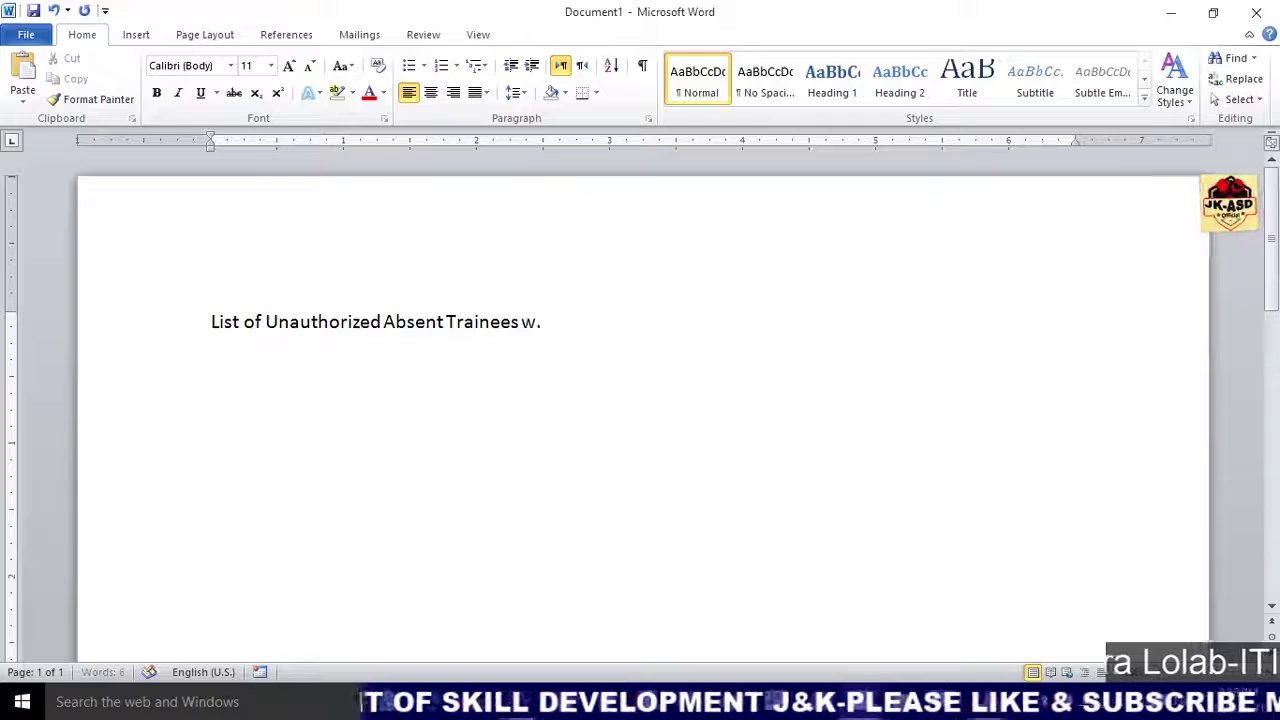
{"action": "type", "text": "e.f"}
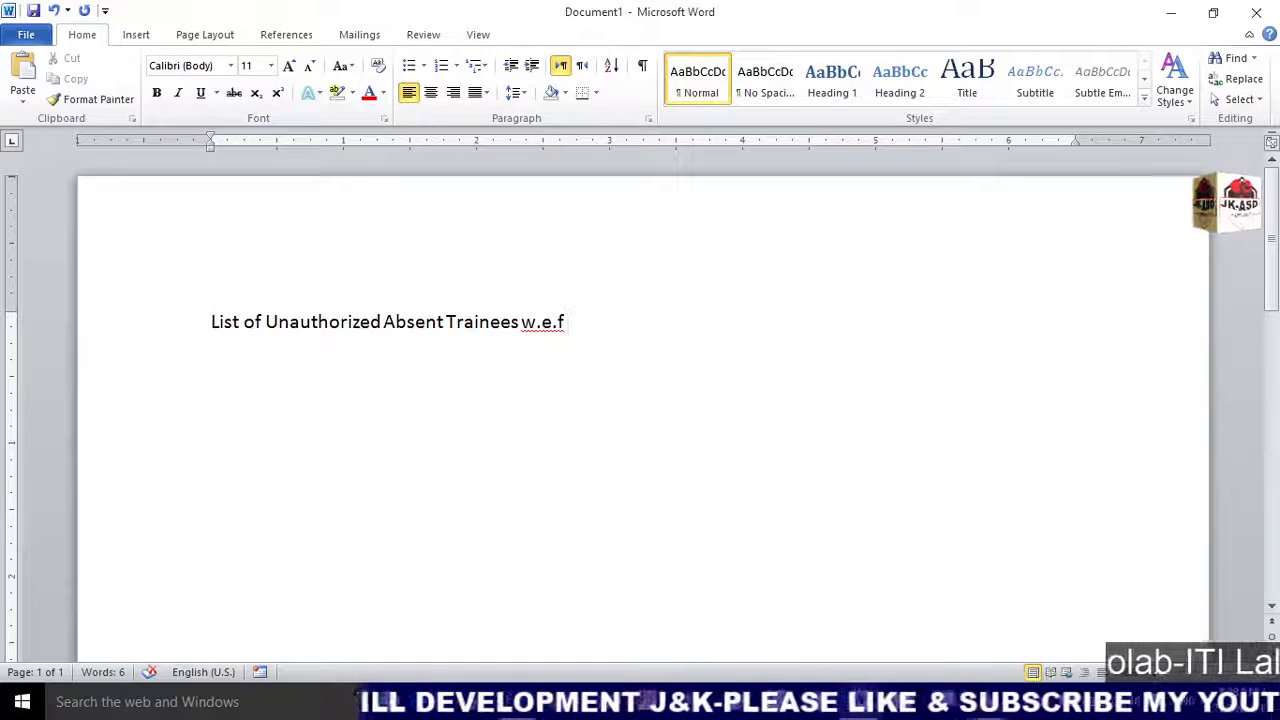
{"action": "type", "text": " 0"}
{"action": "key", "text": "BackSpace"}
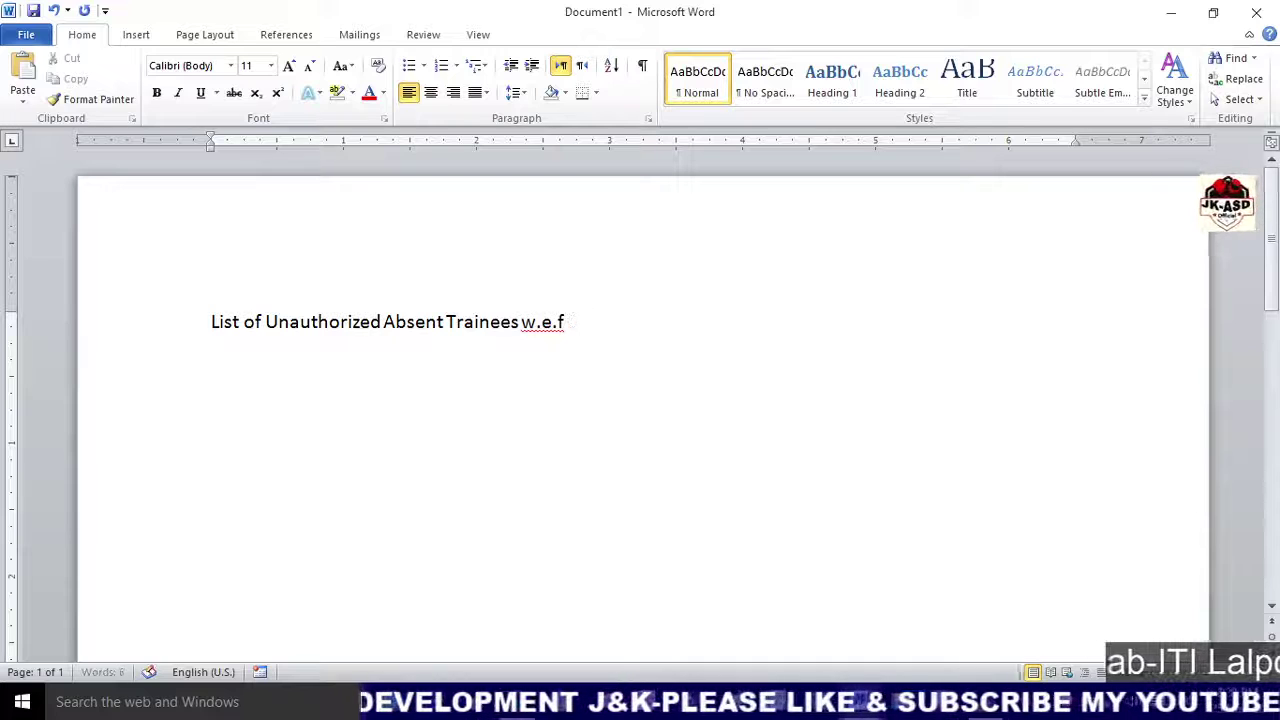
{"action": "type", "text": "01-11-"}
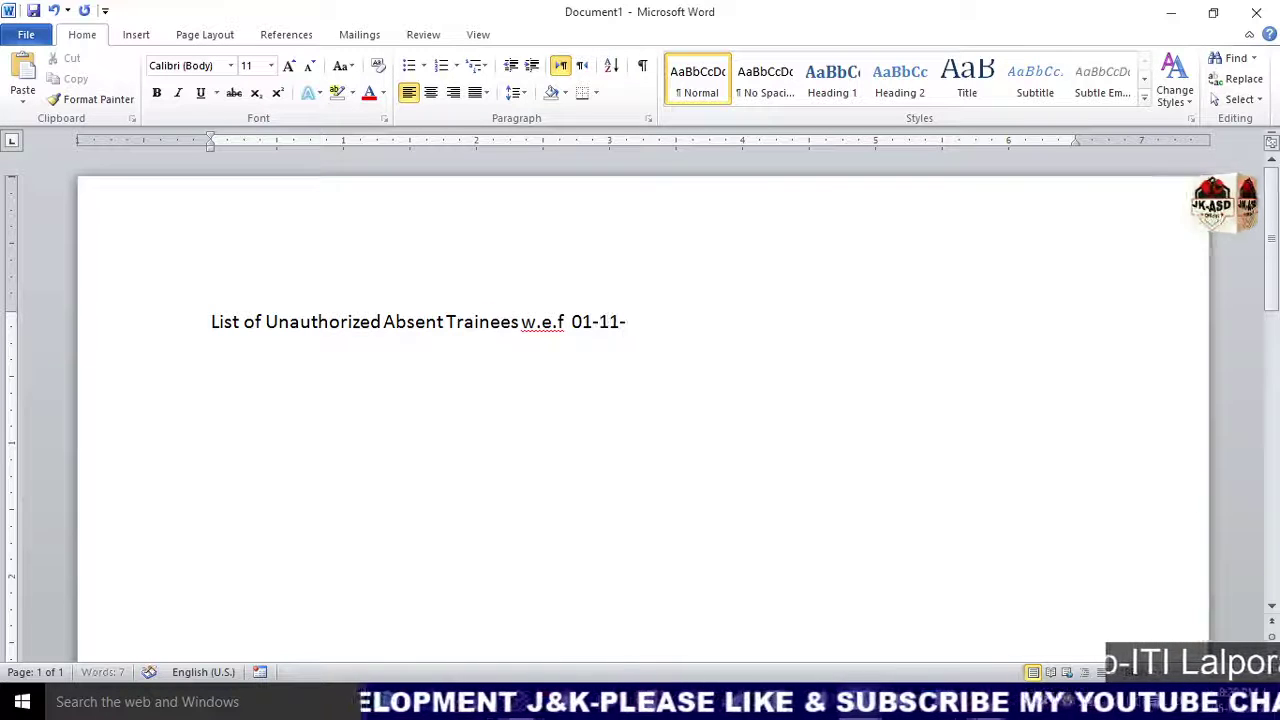
{"action": "type", "text": "2021 t"}
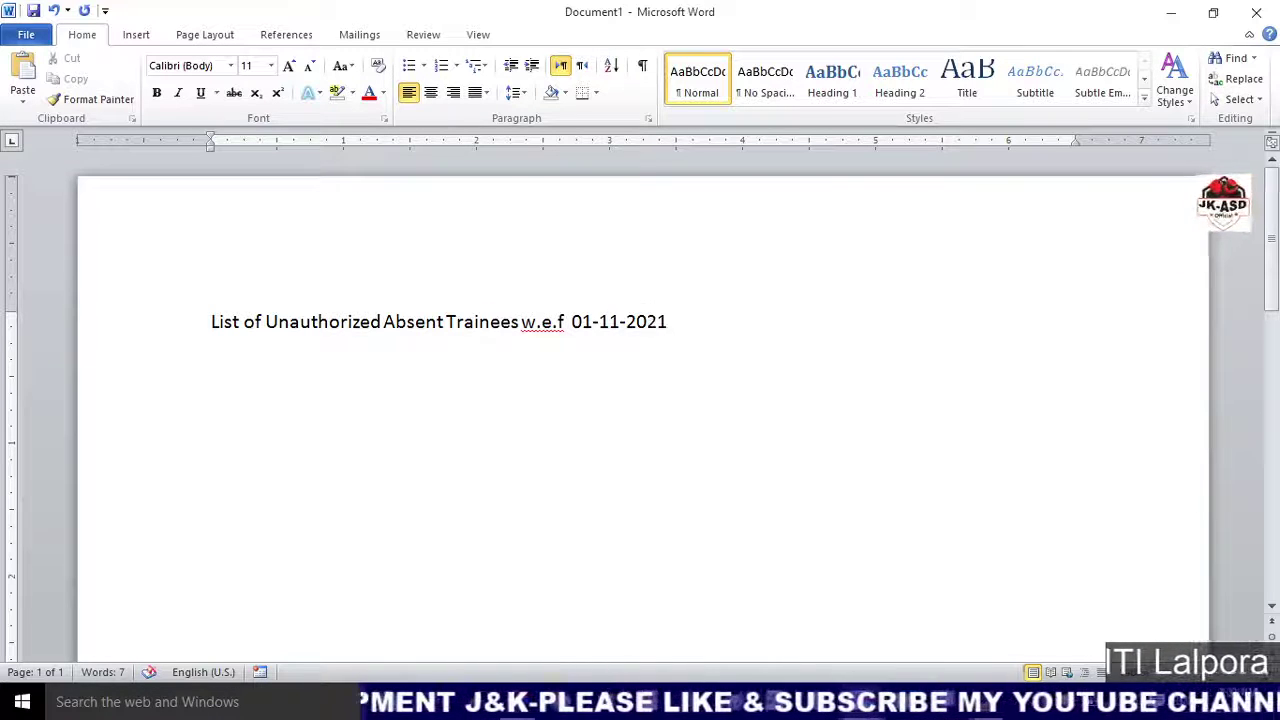
{"action": "type", "text": "ill"}
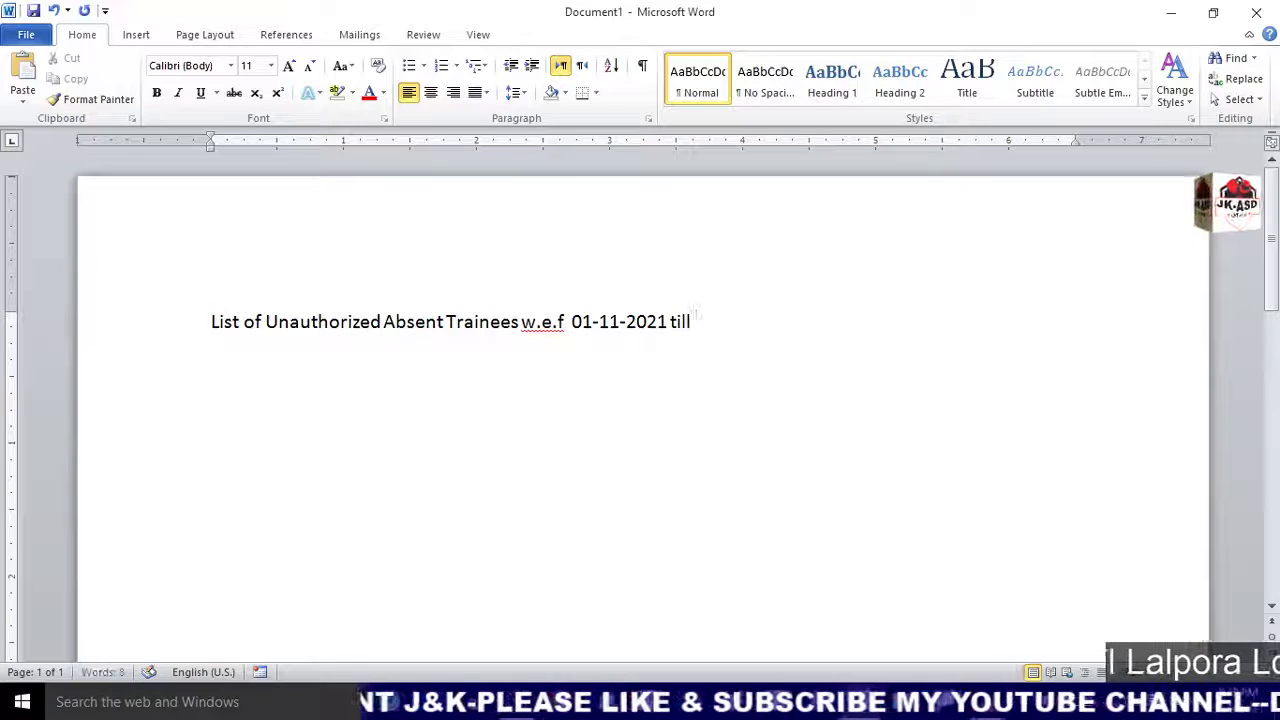
{"action": "type", "text": " Date"}
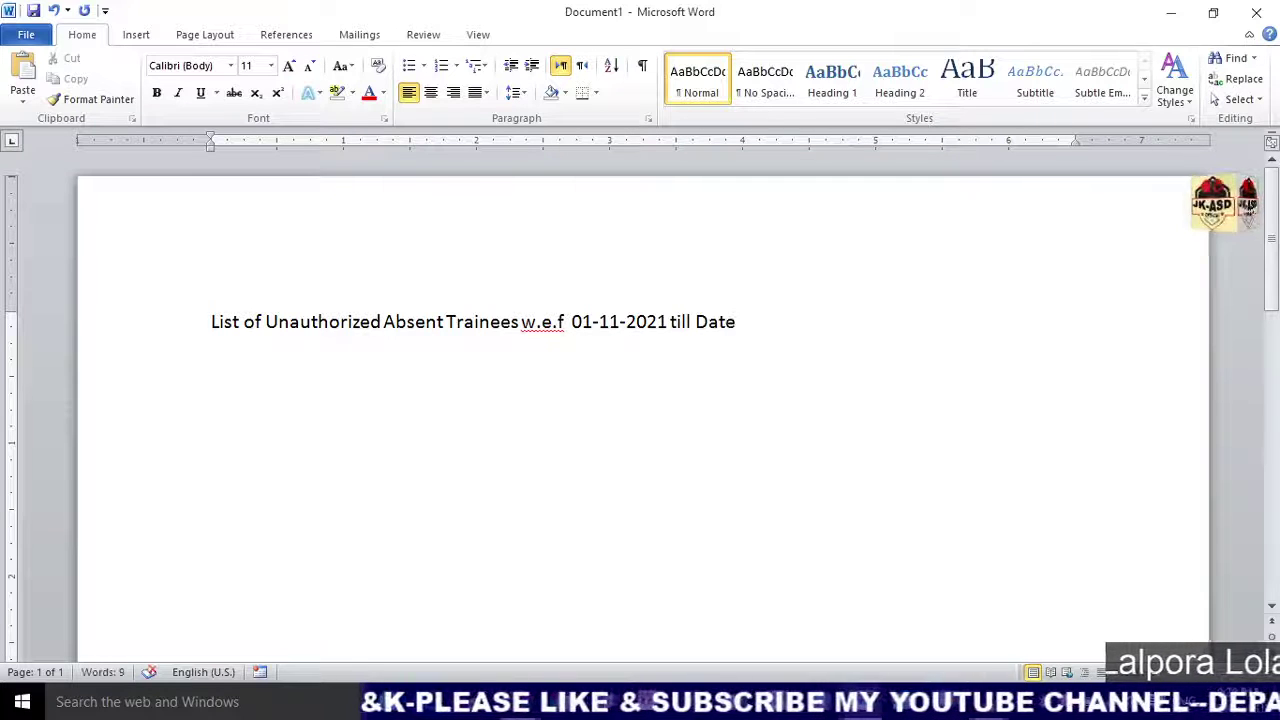
{"action": "key", "text": "Left"}
{"action": "key", "text": "Left"}
{"action": "key", "text": "Left"}
{"action": "key", "text": "BackSpace"}
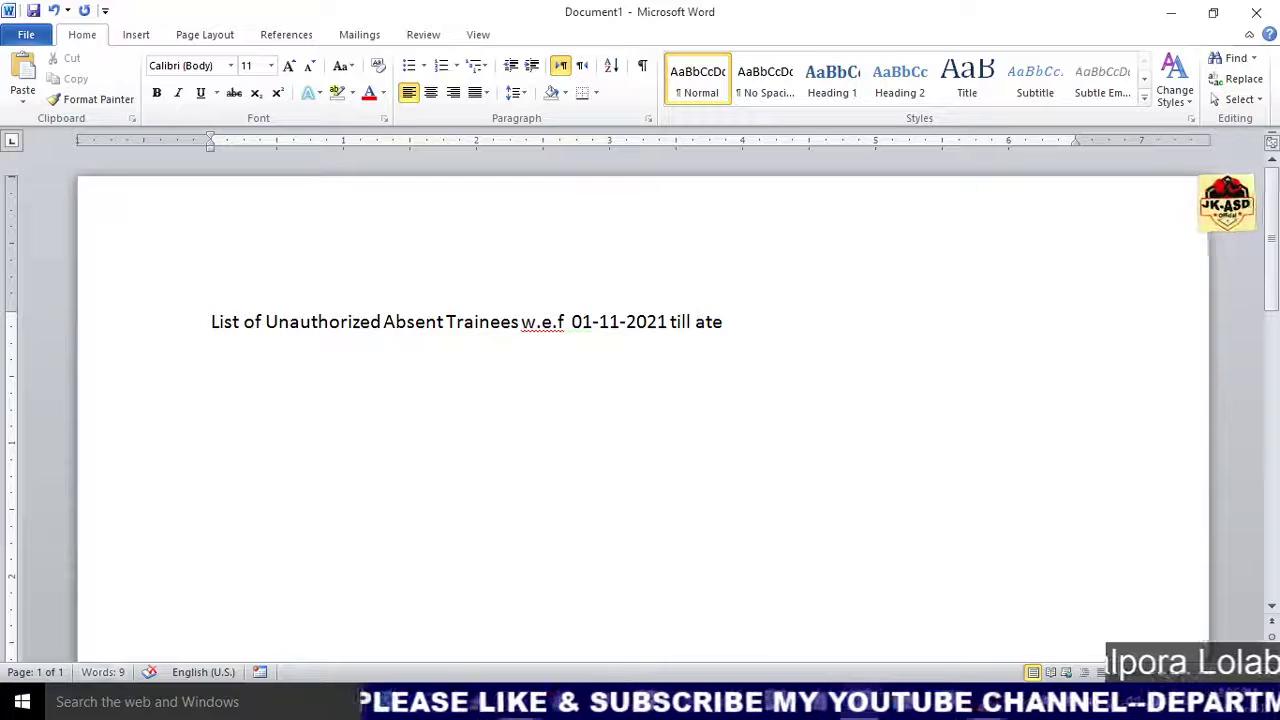
Finish the word 'date', then set the whole heading in Arial Black at 12 pt
{"action": "type", "text": "d"}
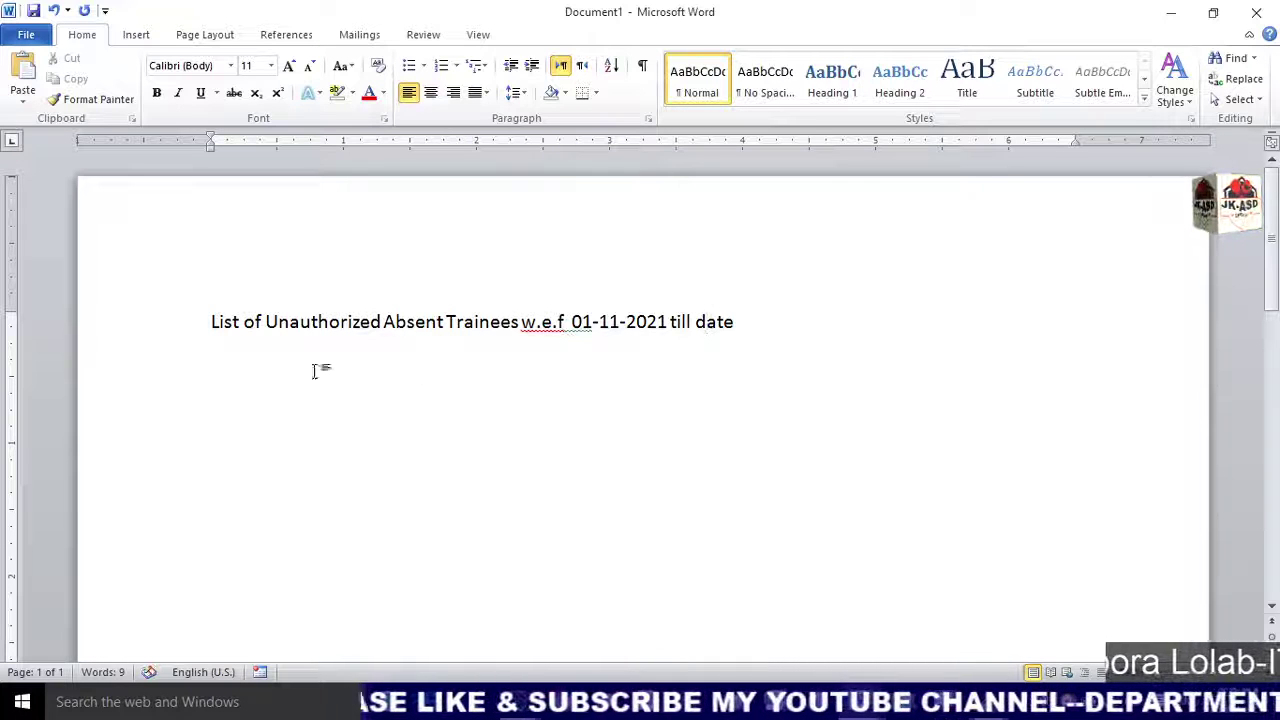
{"action": "left_click", "coordinate": [341, 321]}
{"action": "left_click_drag", "start_coordinate": [210, 322], "coordinate": [740, 322]}
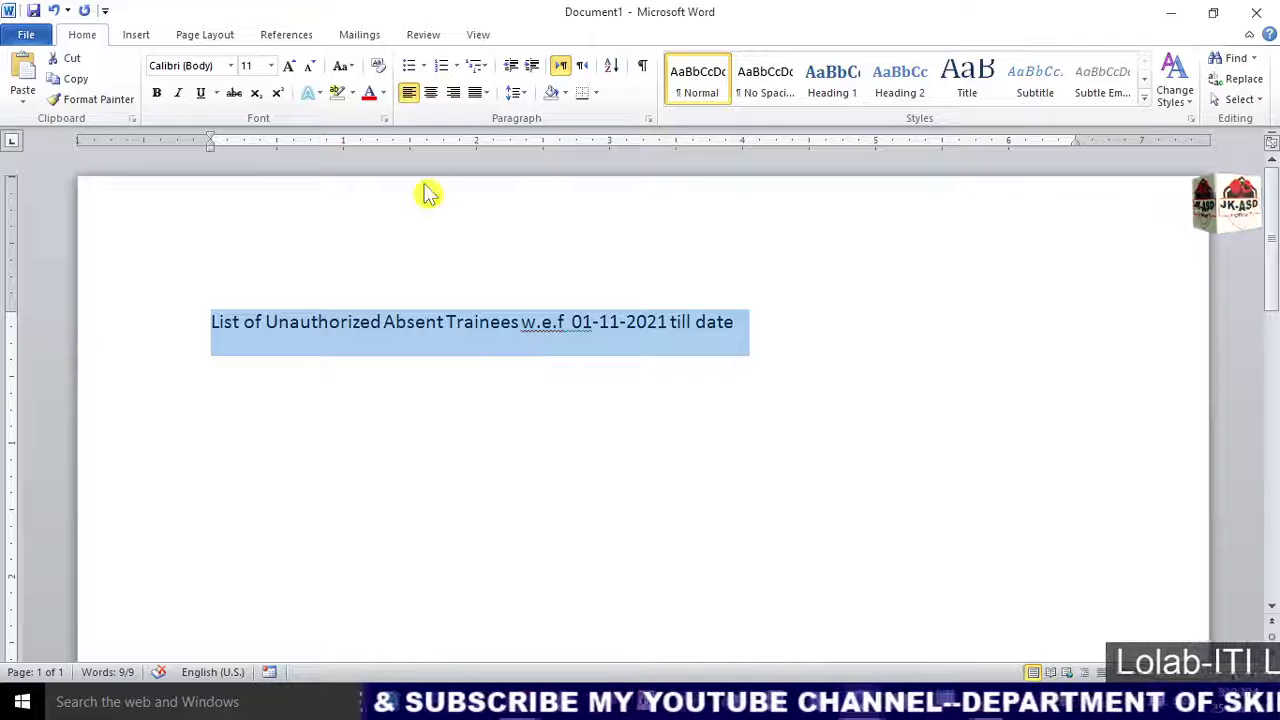
{"action": "left_click", "coordinate": [289, 67]}
{"action": "left_click", "coordinate": [289, 67]}
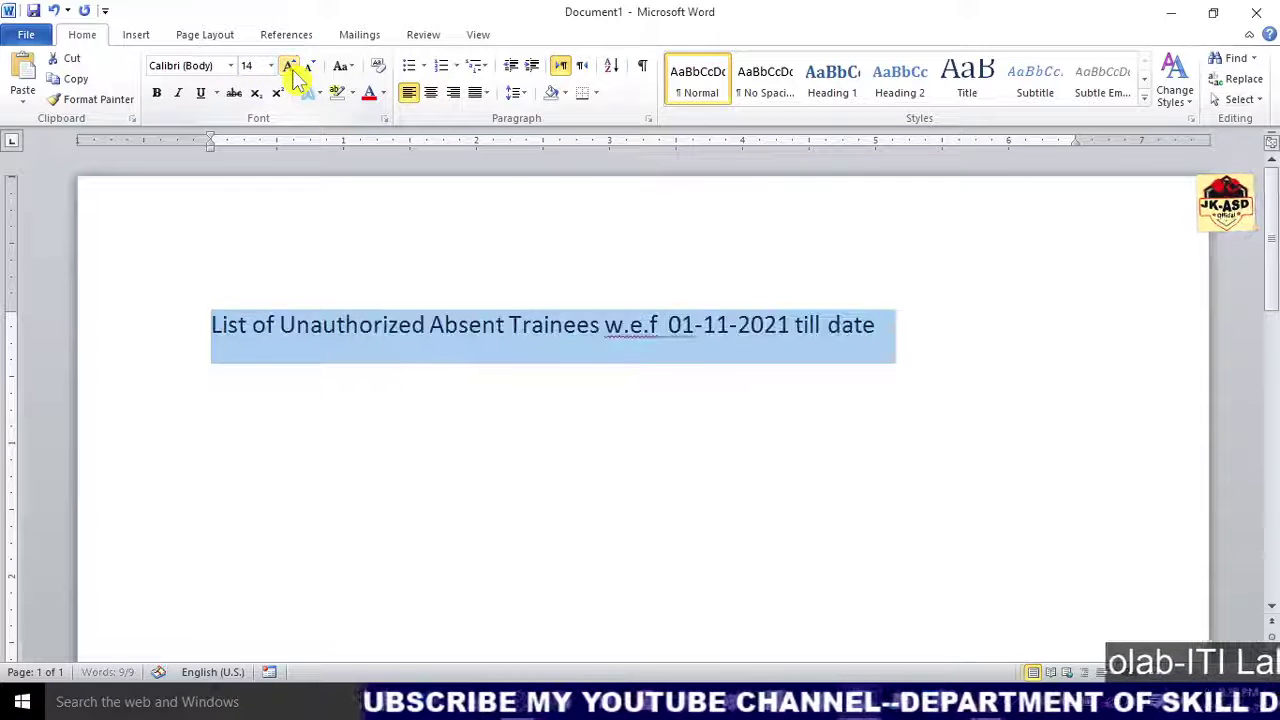
{"action": "left_click", "coordinate": [289, 67]}
{"action": "left_click", "coordinate": [231, 66]}
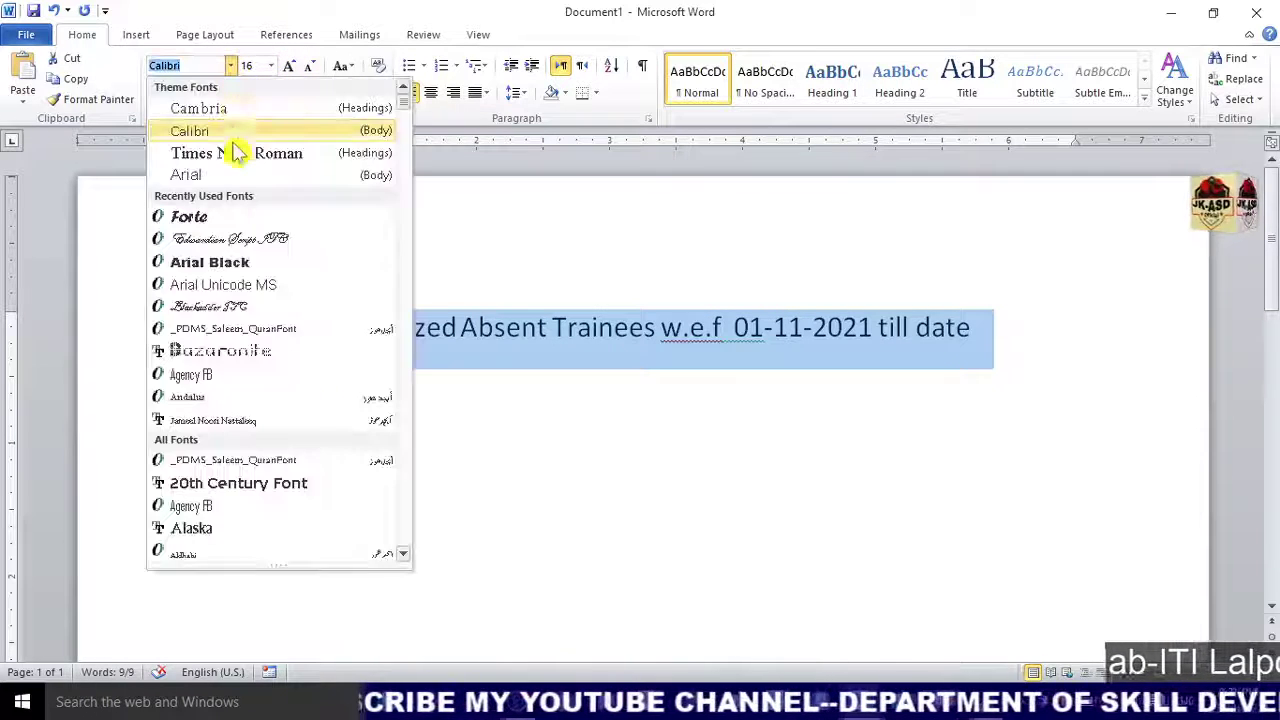
{"action": "left_click", "coordinate": [213, 262]}
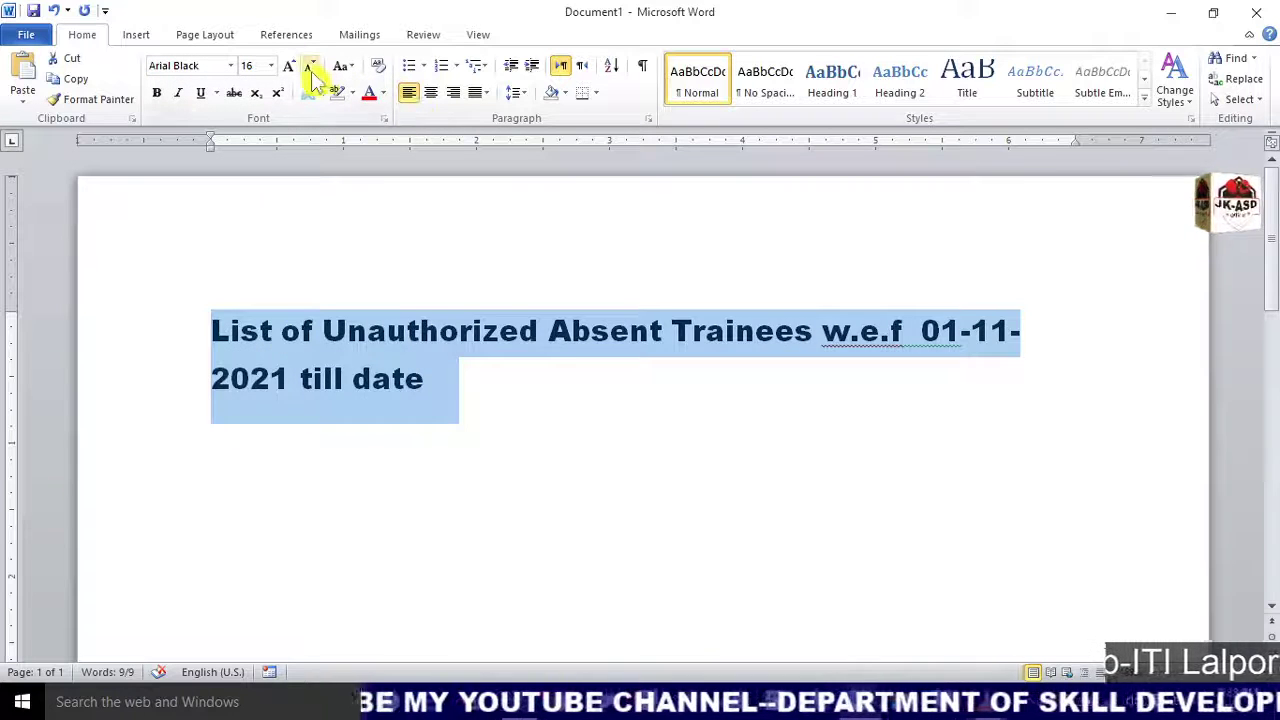
{"action": "left_click", "coordinate": [311, 67]}
{"action": "left_click", "coordinate": [311, 67]}
{"action": "left_click", "coordinate": [497, 350]}
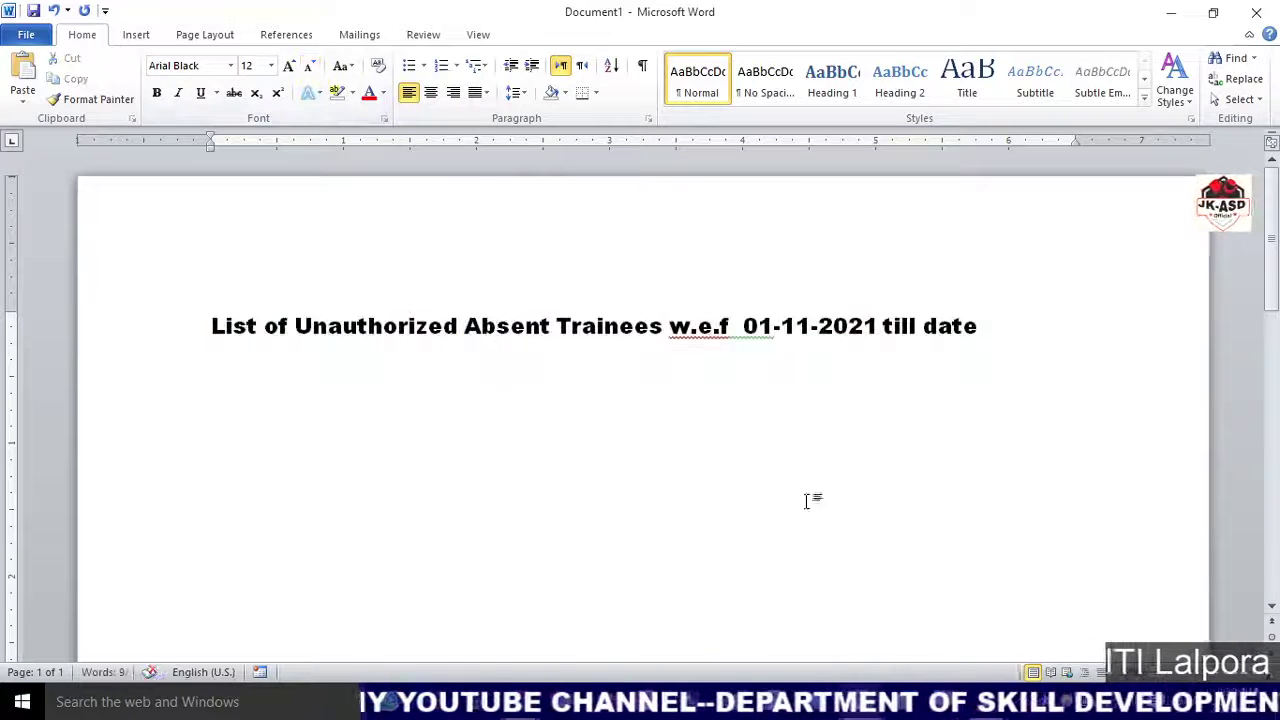
Place the cursor at the end of the heading line
{"action": "scroll", "coordinate": [963, 607], "scroll_direction": "down", "scroll_amount": 2}
{"action": "scroll", "coordinate": [760, 548], "scroll_direction": "up", "scroll_amount": 2}
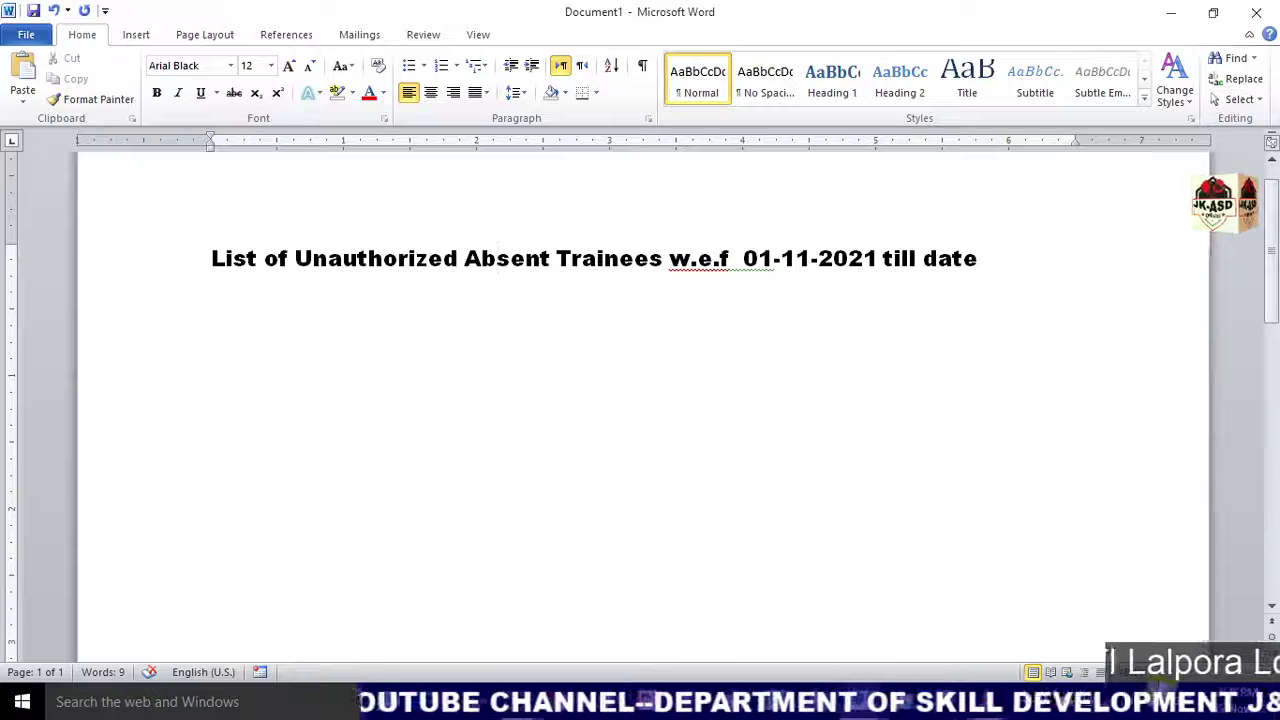
{"action": "scroll", "coordinate": [937, 554], "scroll_direction": "down", "scroll_amount": 3}
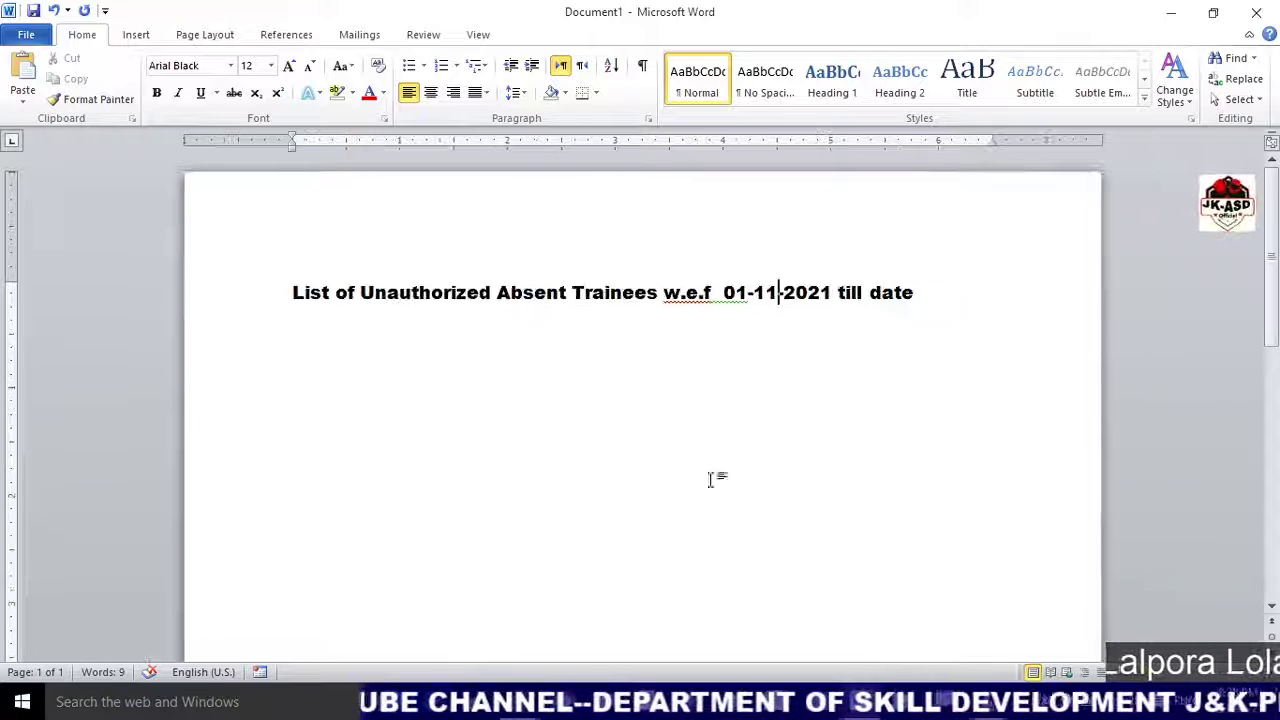
{"action": "left_click", "coordinate": [315, 343]}
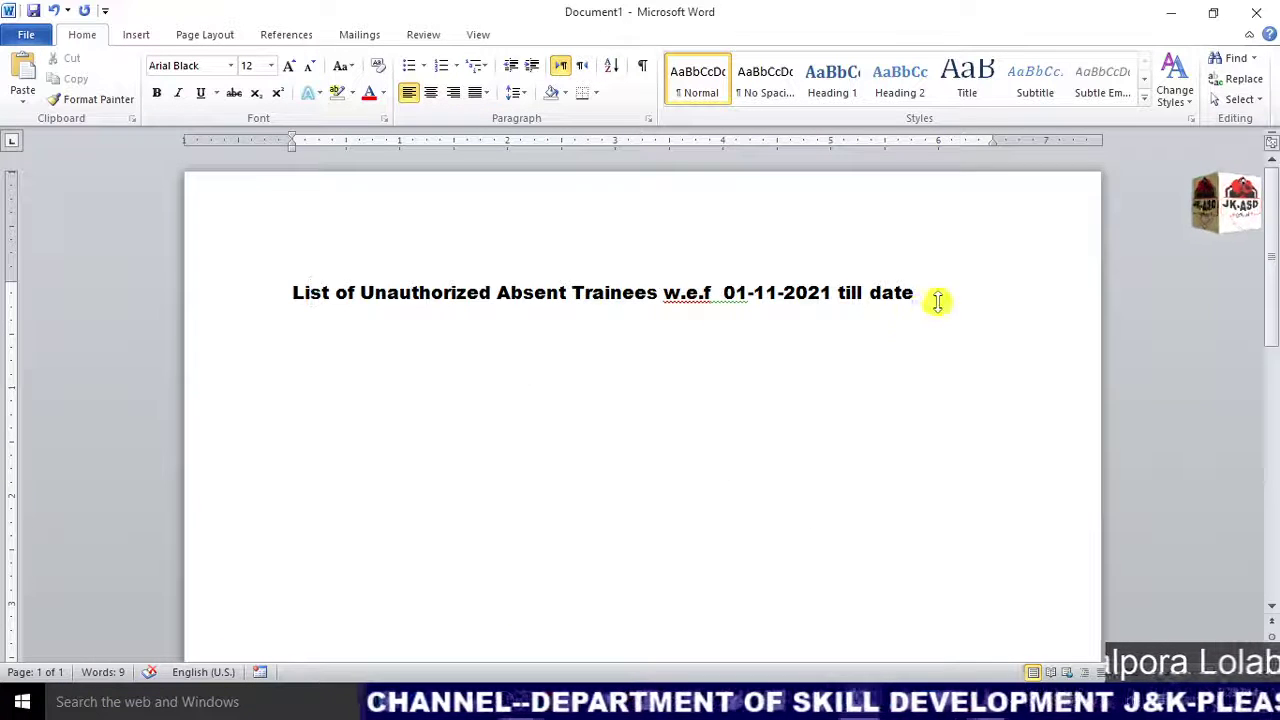
On a new line below the heading, insert a table with 5 columns and 4 rows
{"action": "key", "text": "Return"}
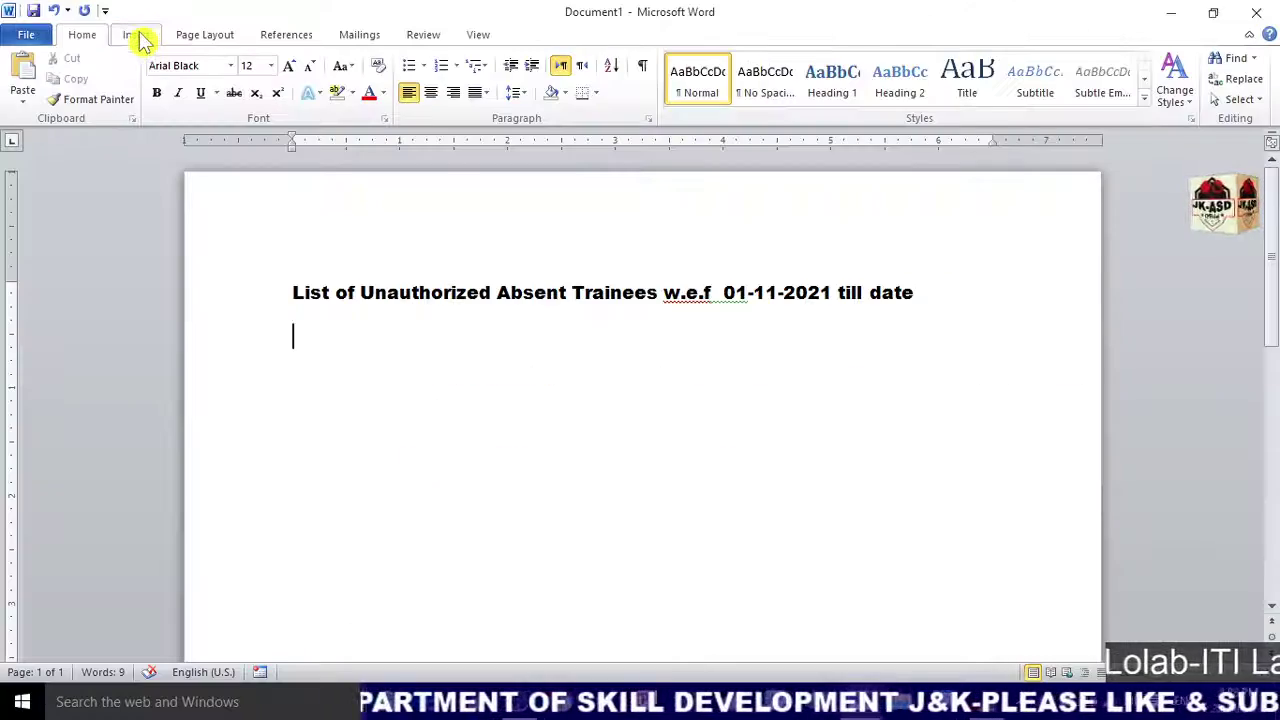
{"action": "left_click", "coordinate": [160, 70]}
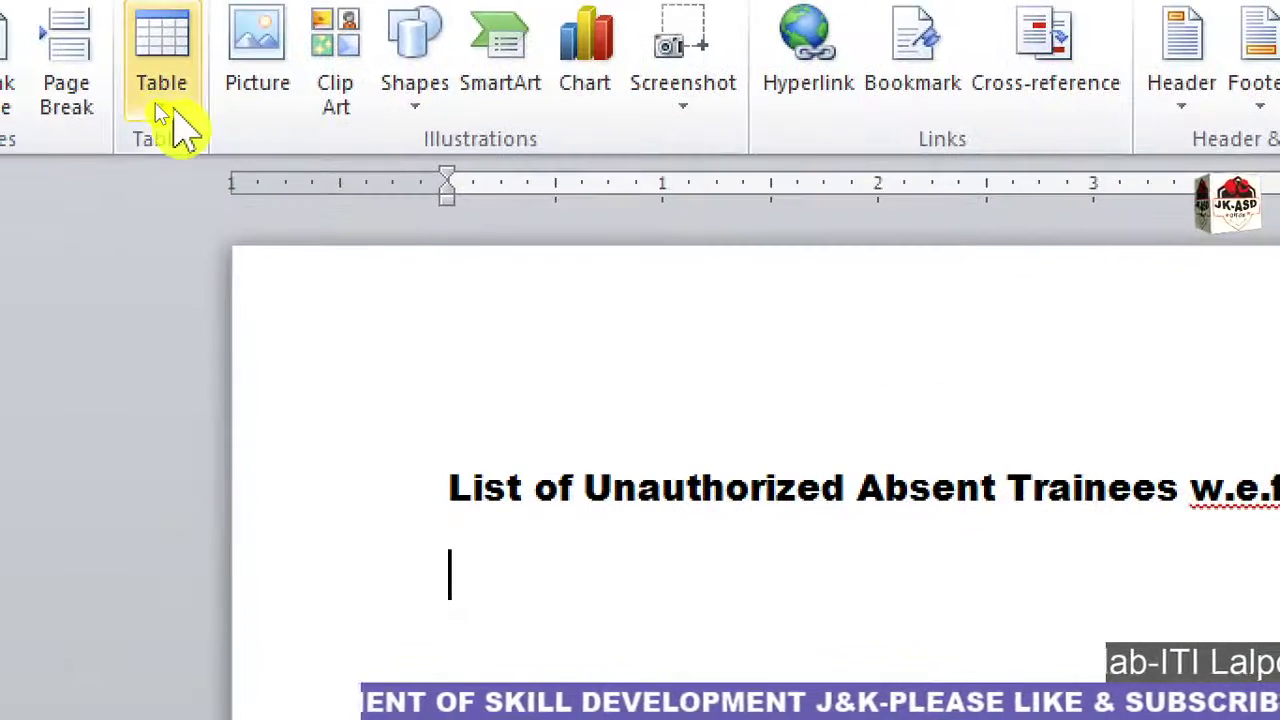
{"action": "left_click", "coordinate": [155, 102]}
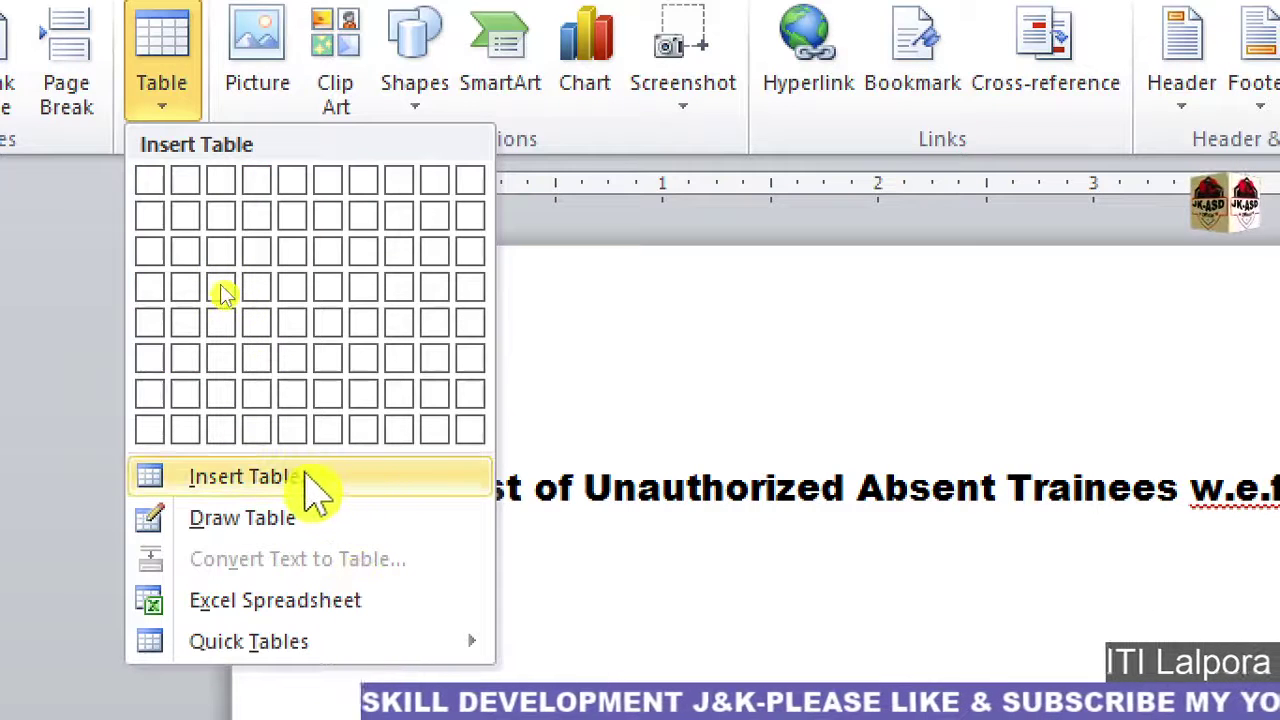
{"action": "left_click", "coordinate": [315, 490]}
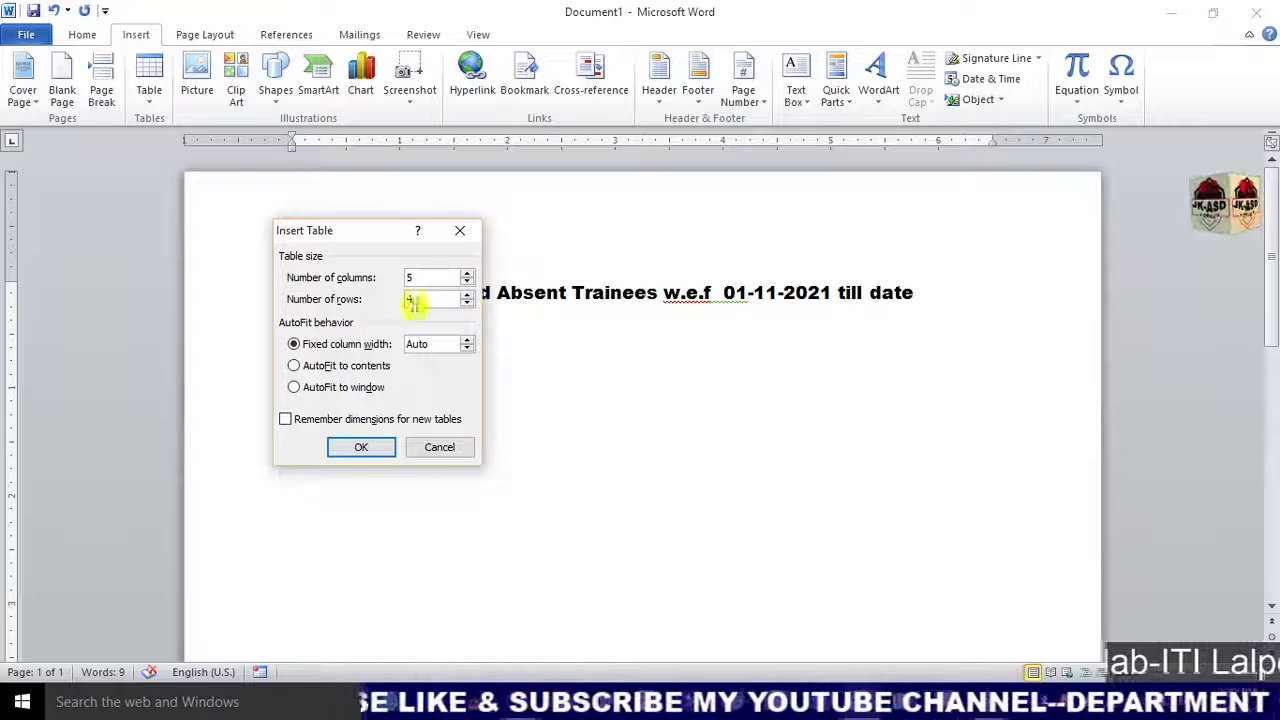
{"action": "left_click", "coordinate": [362, 446]}
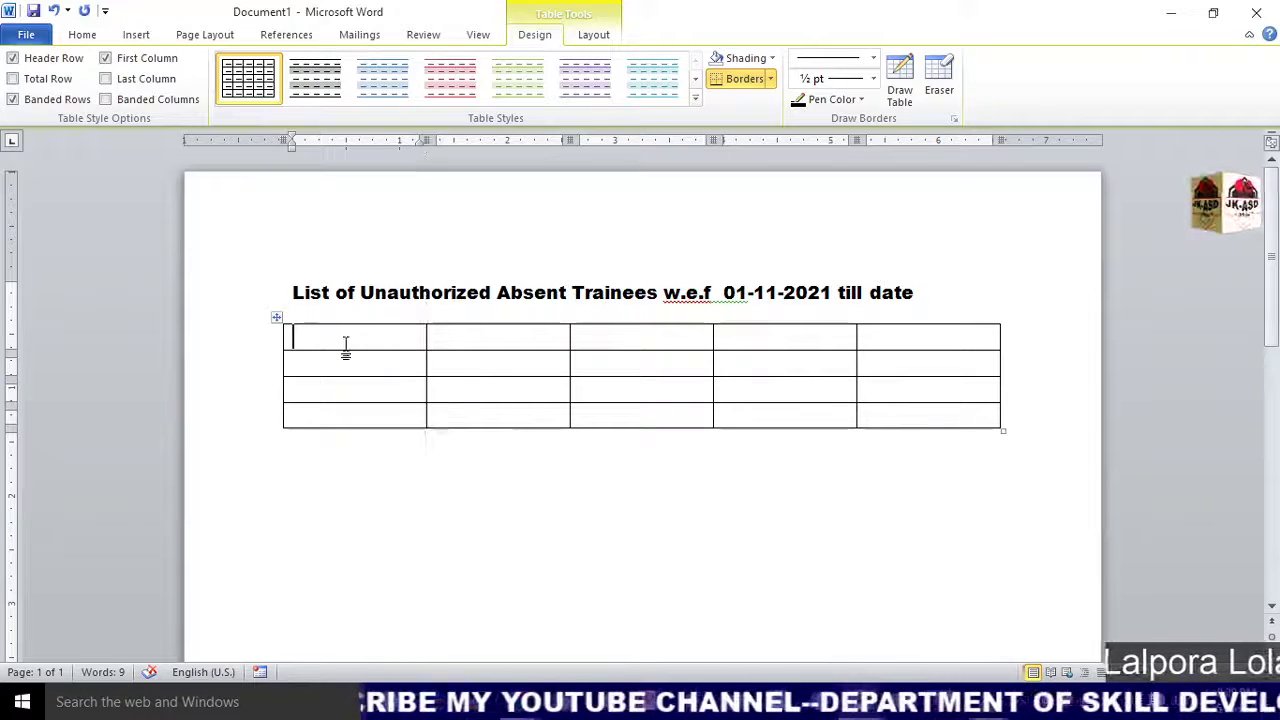
Enter the headings S.No, Name of Trainee, Parentage and Residence across the first row
{"action": "type", "text": "S.N"}
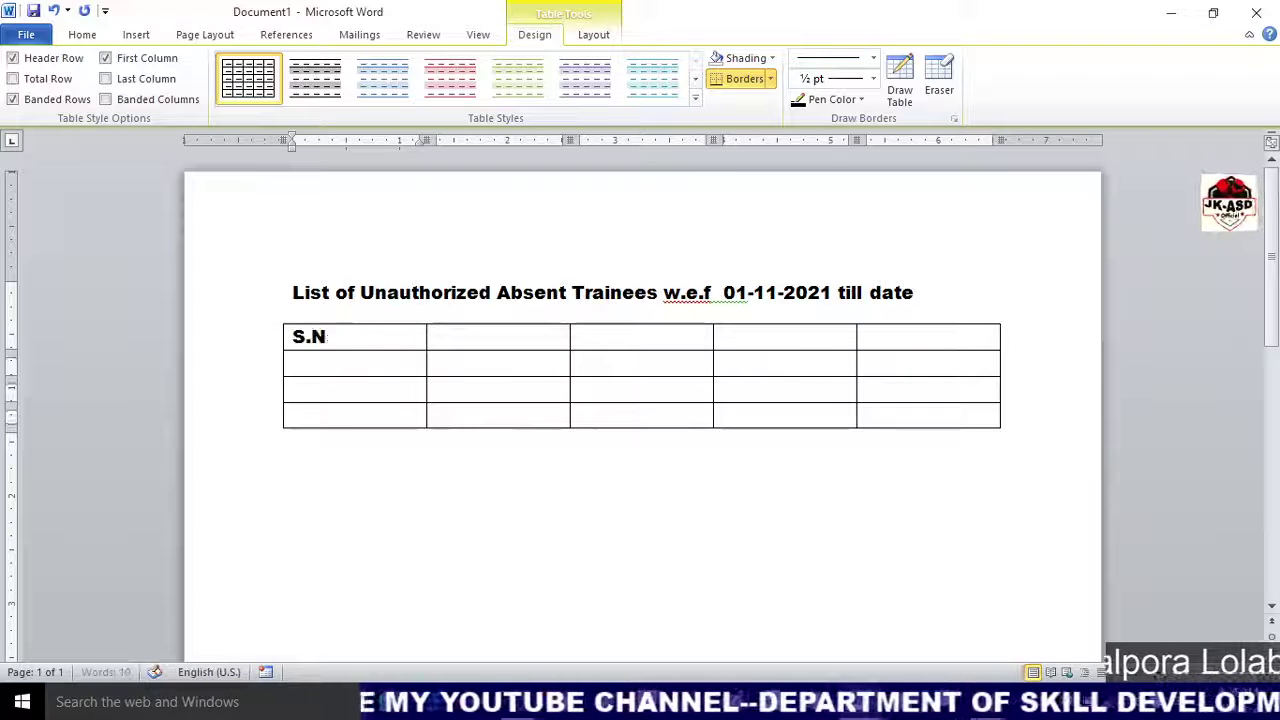
{"action": "type", "text": "o"}
{"action": "key", "text": "Tab"}
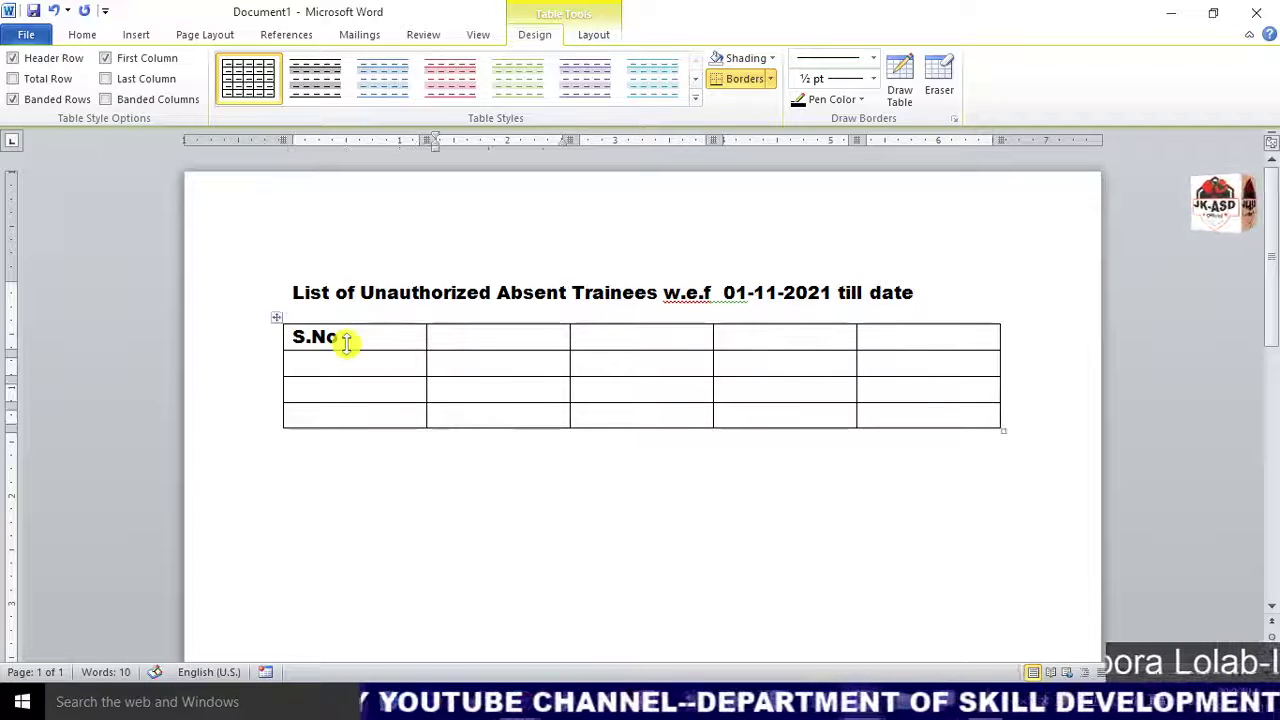
{"action": "type", "text": "Nam"}
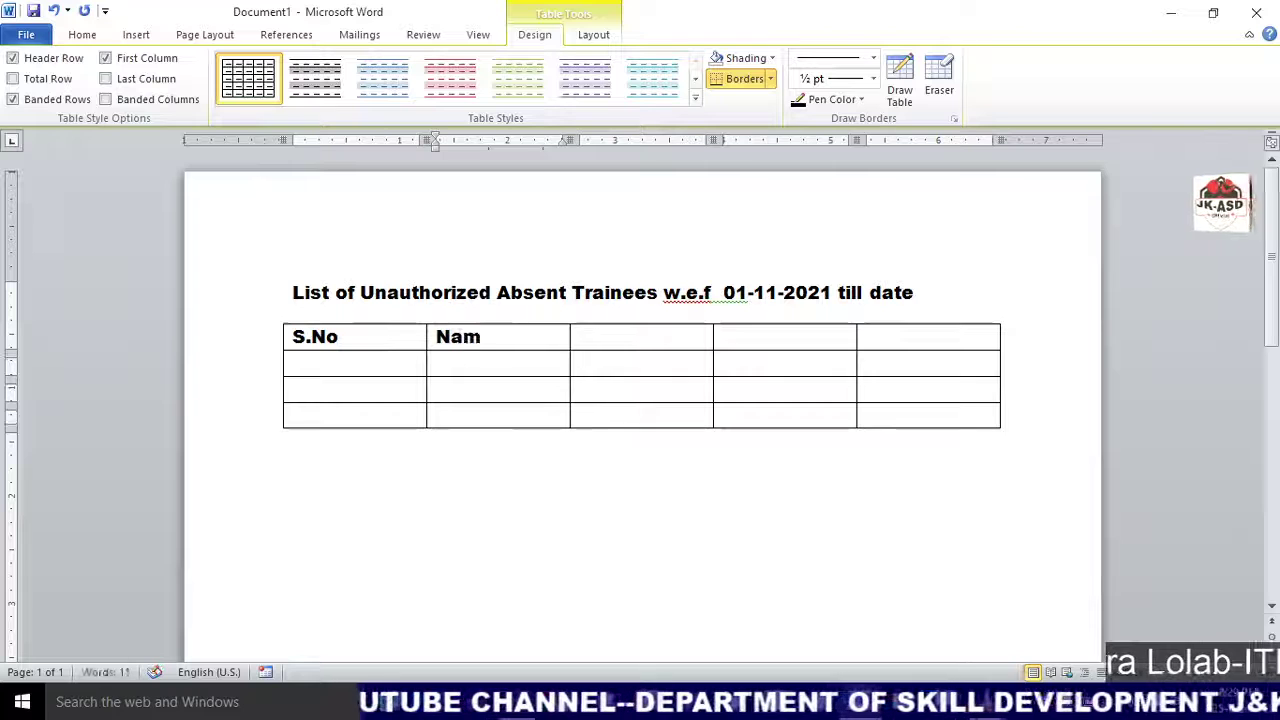
{"action": "type", "text": "e of Tra"}
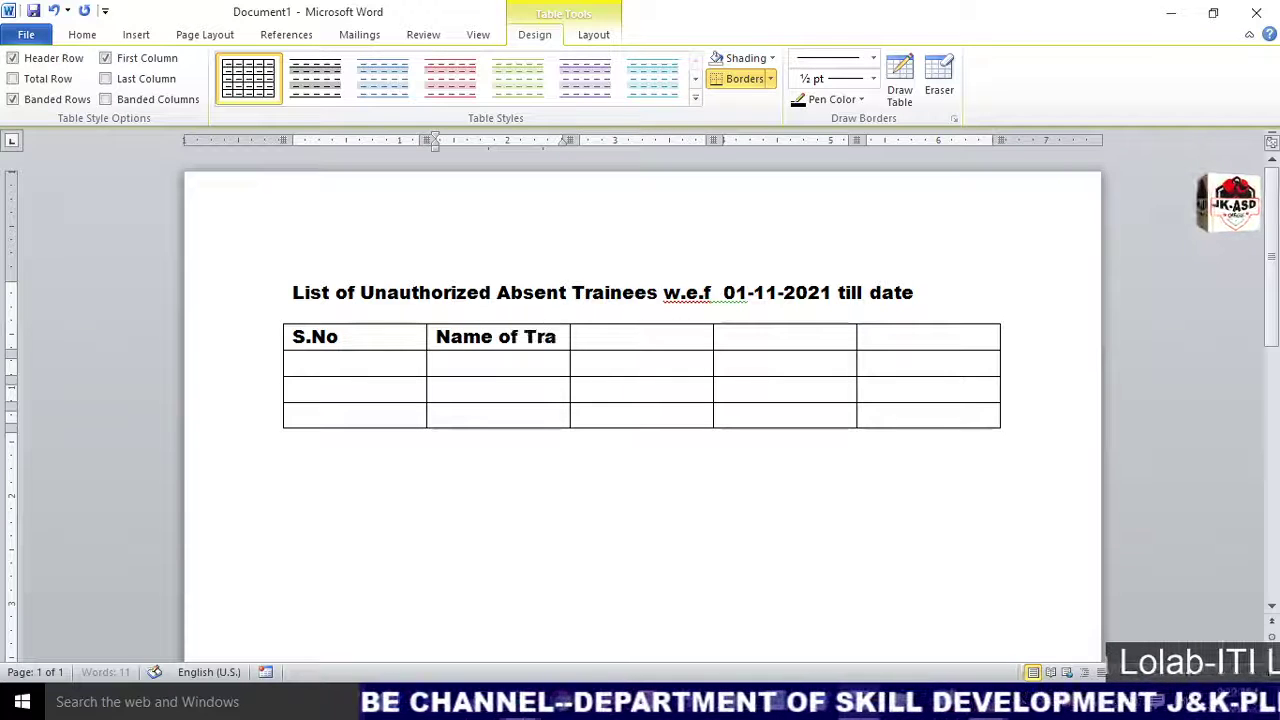
{"action": "type", "text": "inee"}
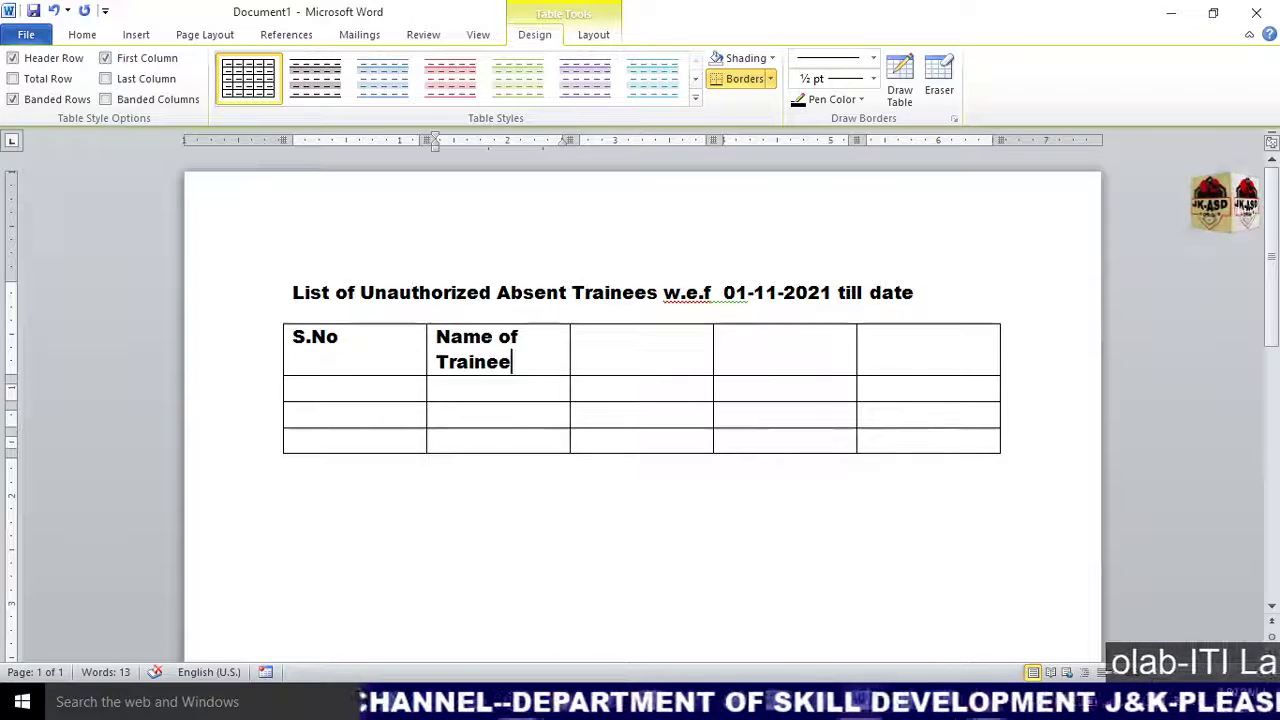
{"action": "key", "text": "Tab"}
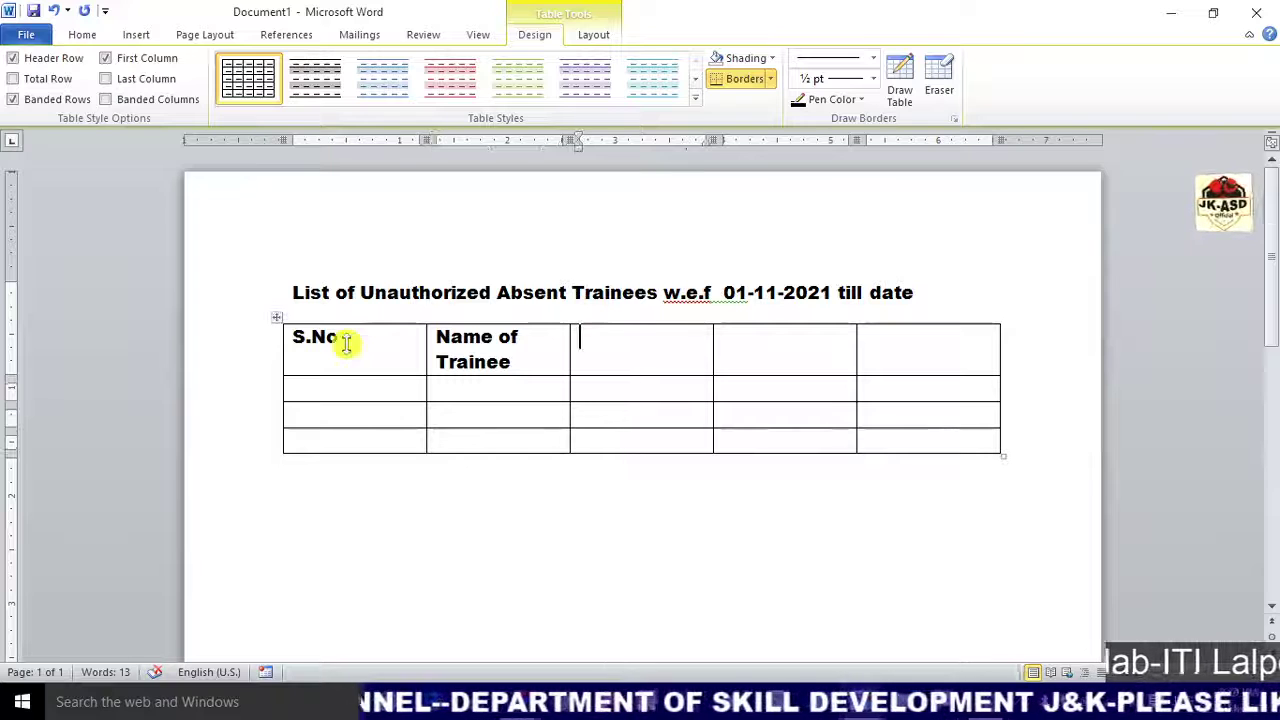
{"action": "type", "text": "Pa"}
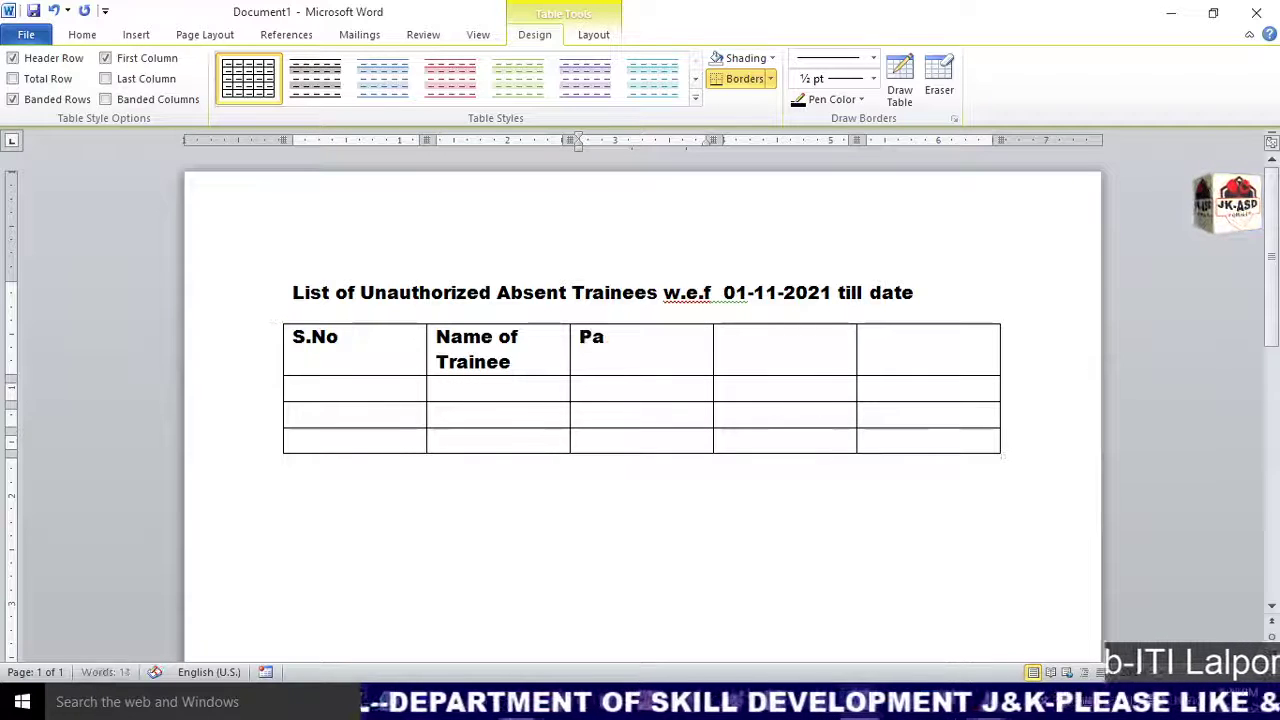
{"action": "type", "text": "rentage"}
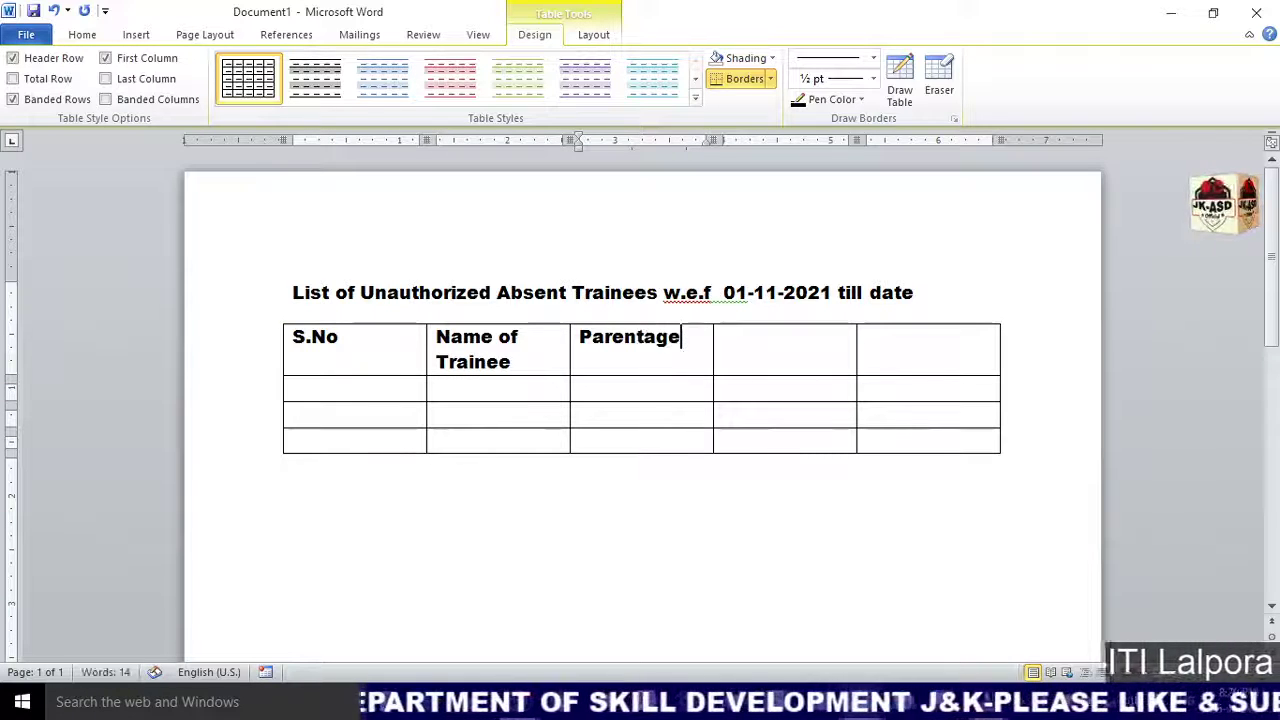
{"action": "key", "text": "Tab"}
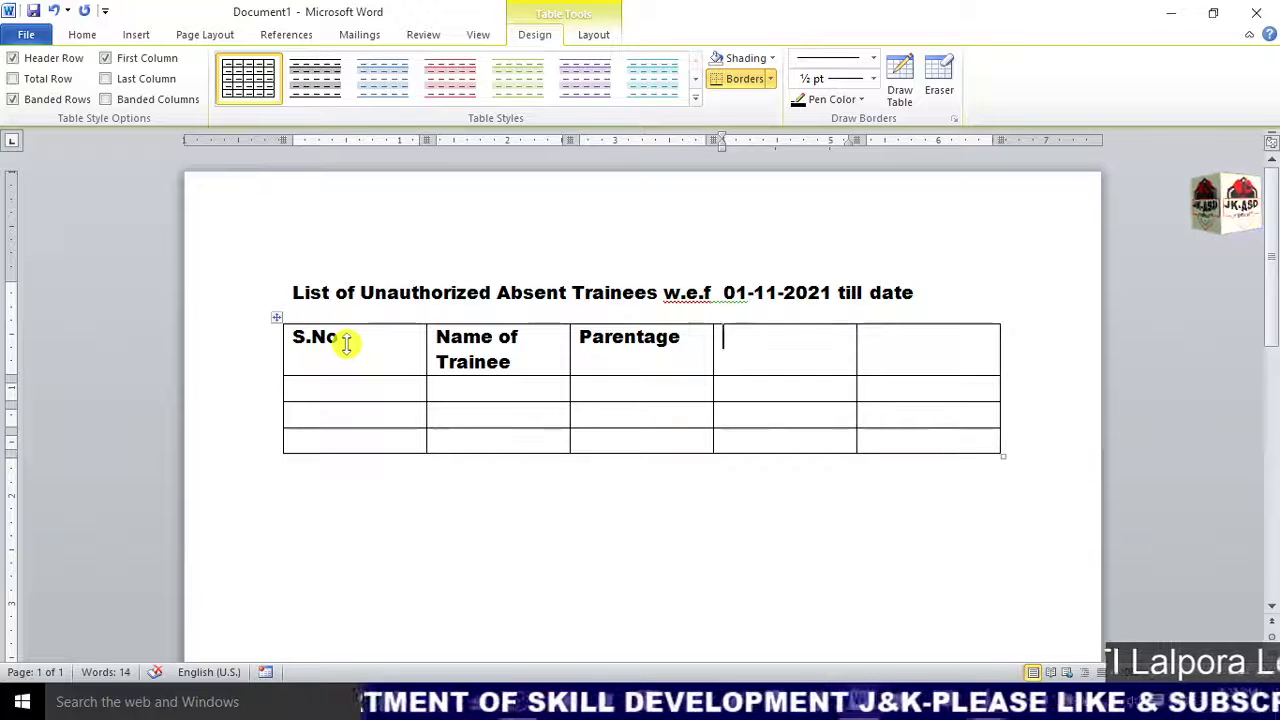
{"action": "type", "text": "Residen"}
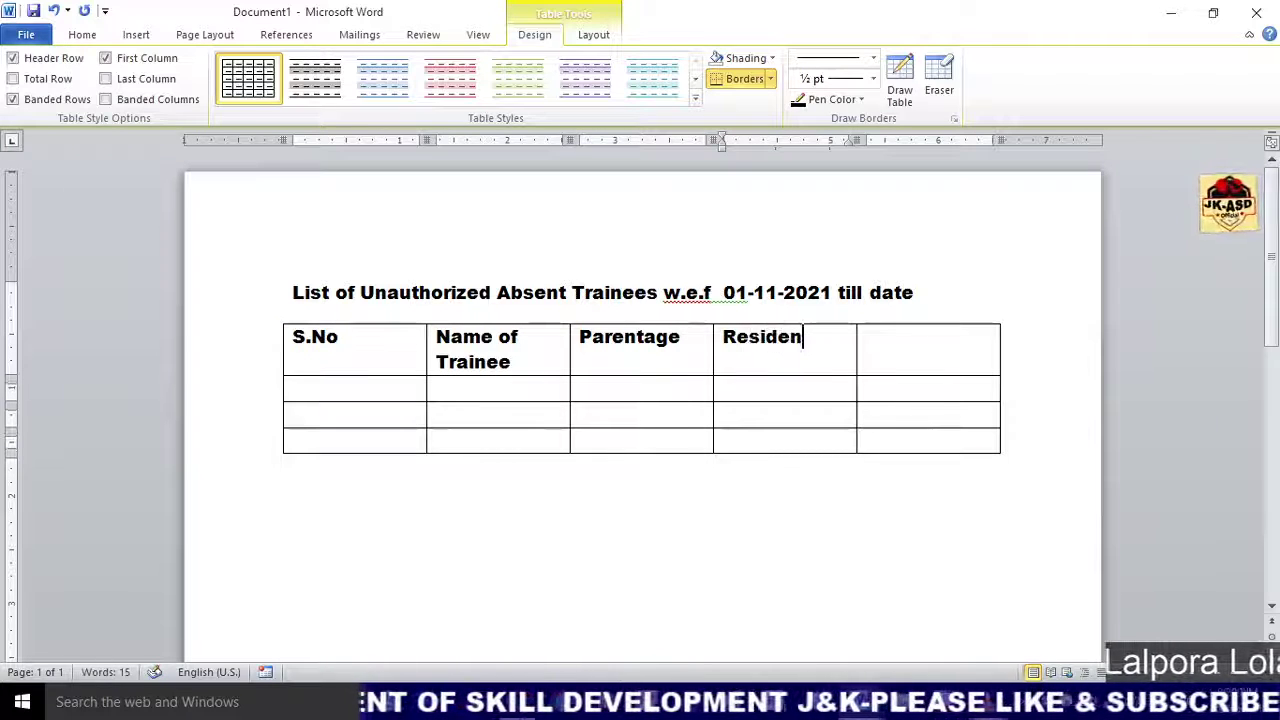
{"action": "type", "text": "ce"}
{"action": "key", "text": "Tab"}
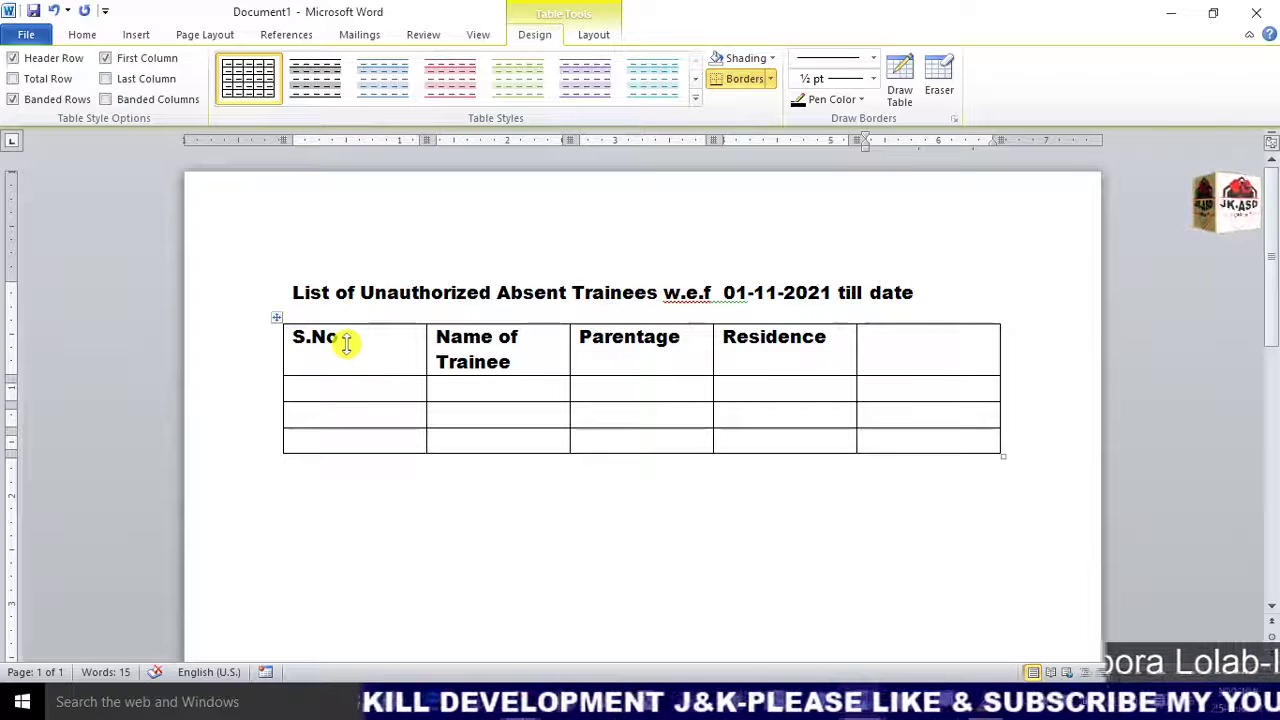
Head the fifth column 'Reg. No', correcting it from 'Roll No'
{"action": "type", "text": "Ro"}
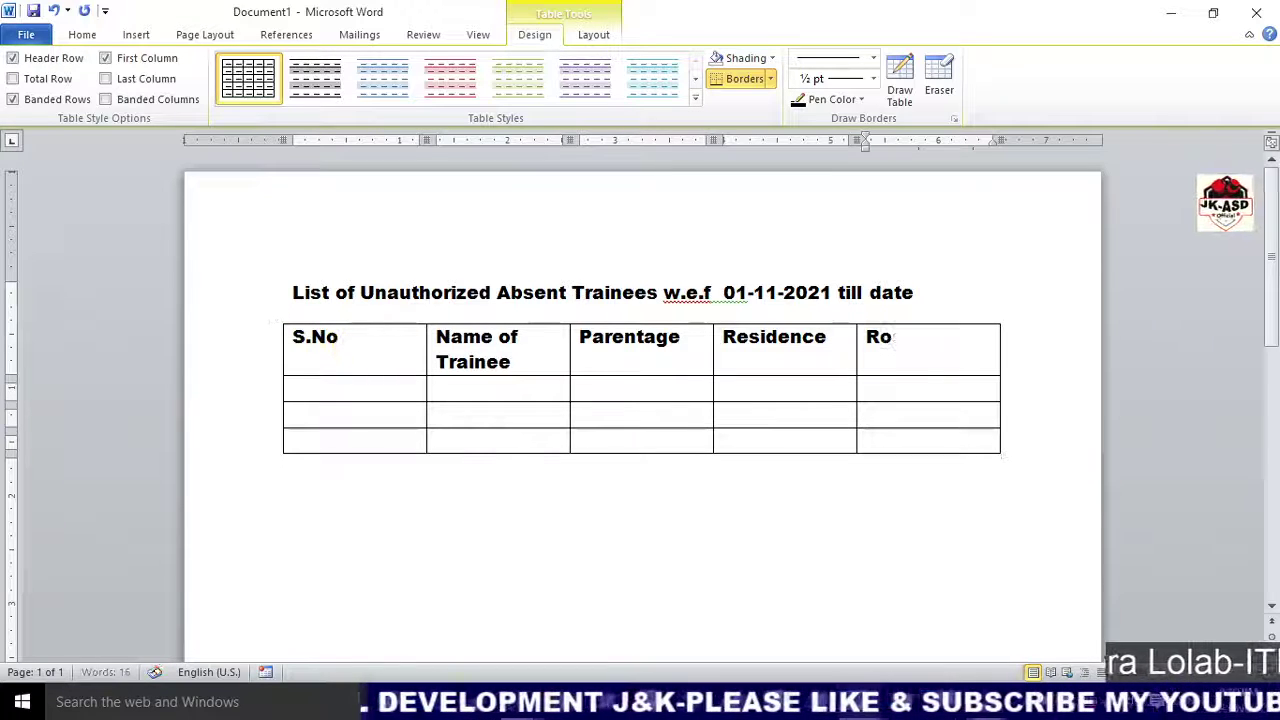
{"action": "type", "text": "ll No"}
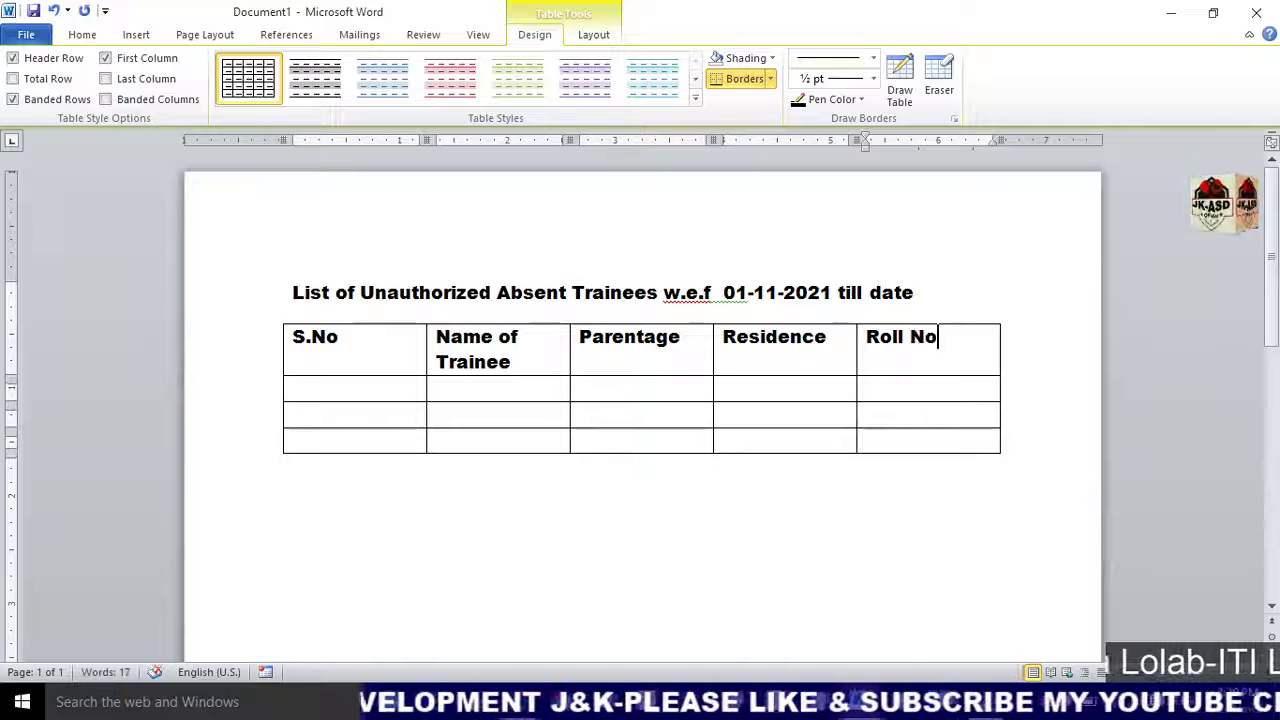
{"action": "left_click", "coordinate": [910, 337]}
{"action": "key", "text": "BackSpace"}
{"action": "key", "text": "BackSpace"}
{"action": "key", "text": "BackSpace"}
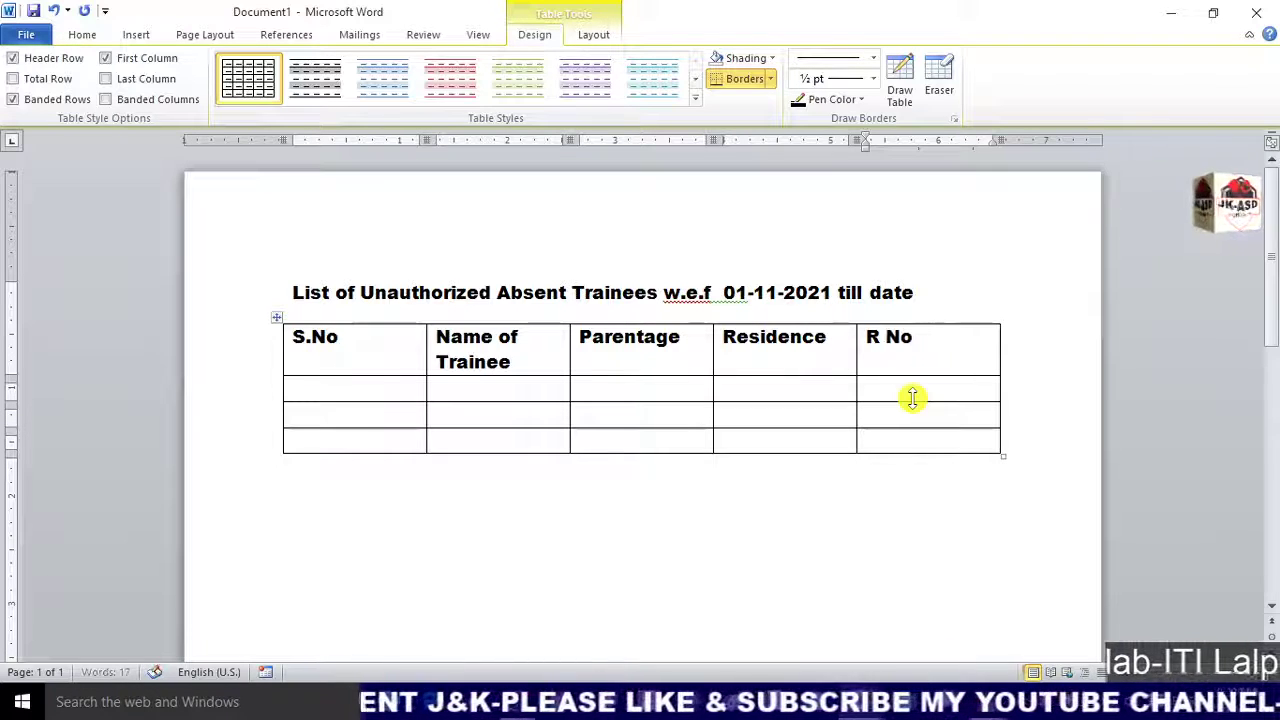
{"action": "type", "text": "eg."}
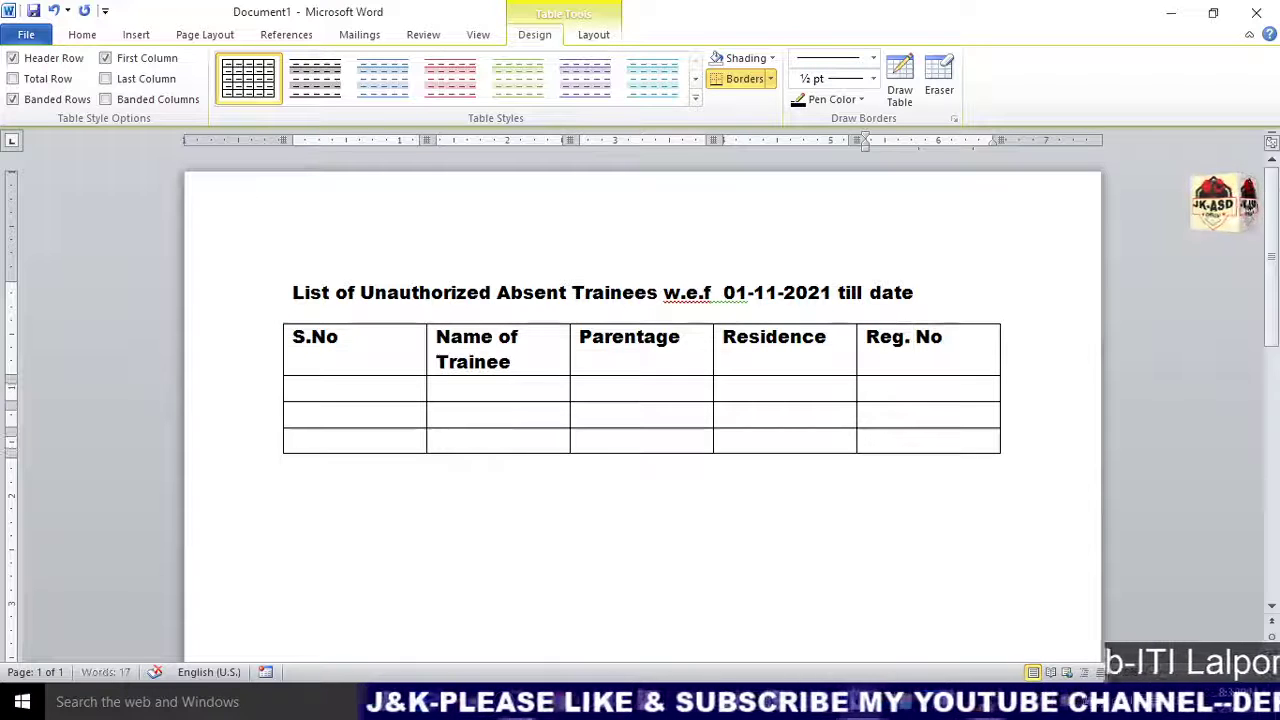
{"action": "left_click", "coordinate": [322, 387]}
Type the serial numbers 01, 02 and 03 down the S.No column
{"action": "type", "text": "01"}
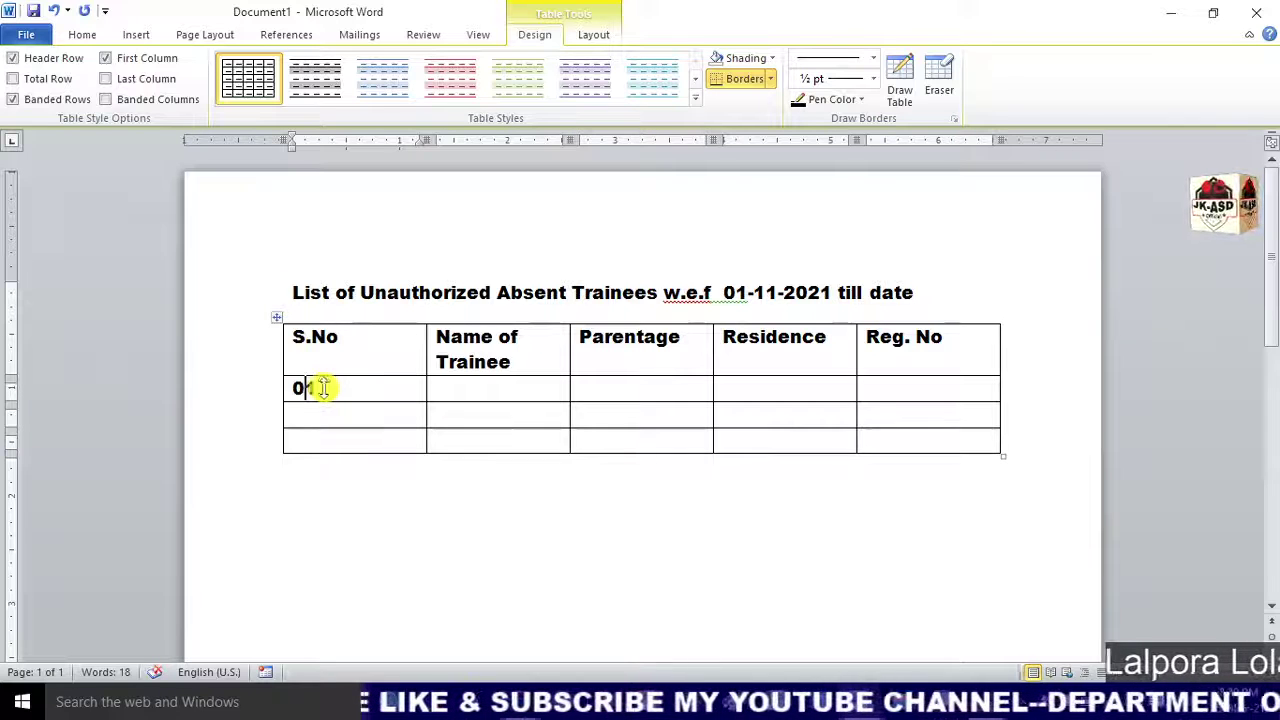
{"action": "type", "text": "02"}
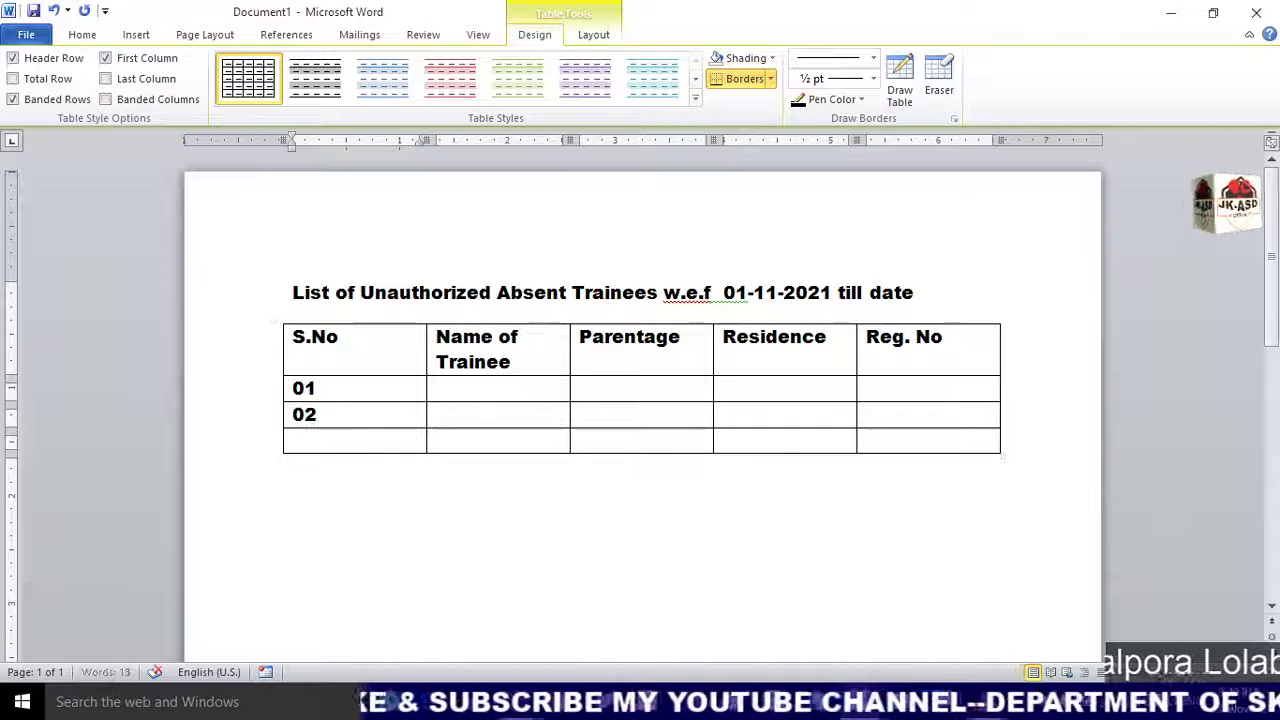
{"action": "key", "text": "Down"}
{"action": "type", "text": "03"}
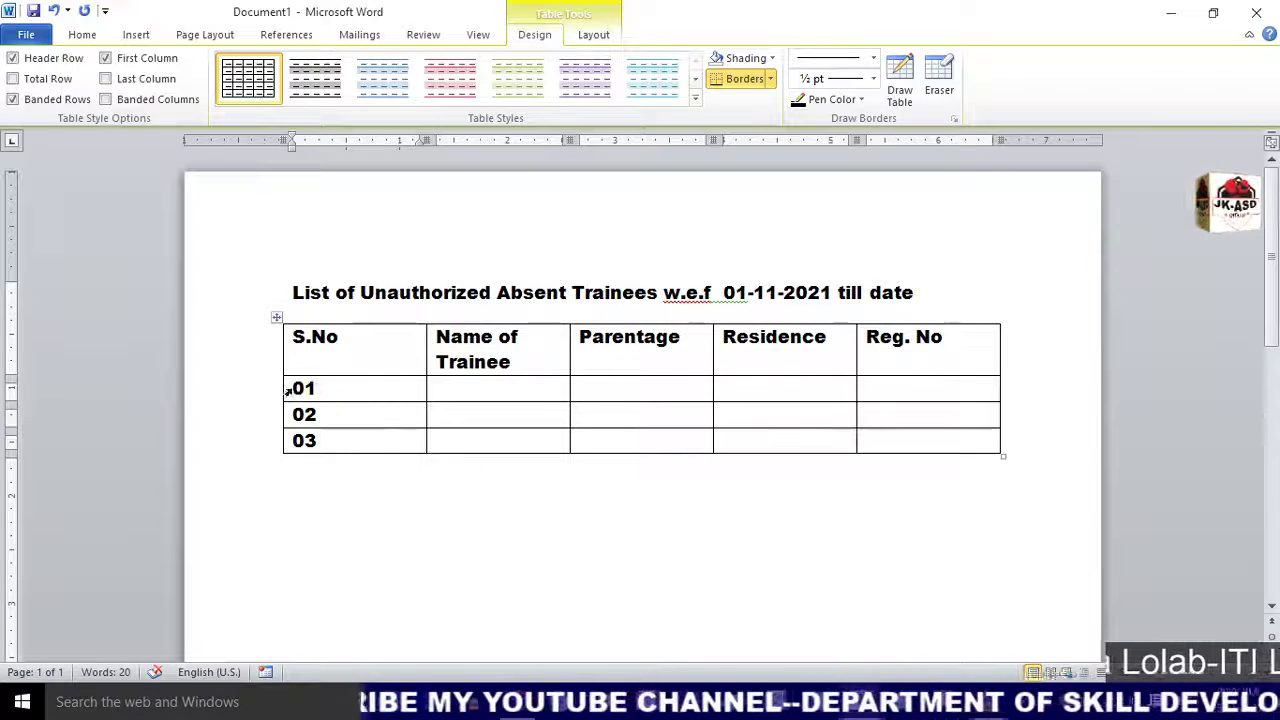
Move the S.No column border left so 'Name of Trainee' shows on one line
{"action": "left_click", "coordinate": [448, 390]}
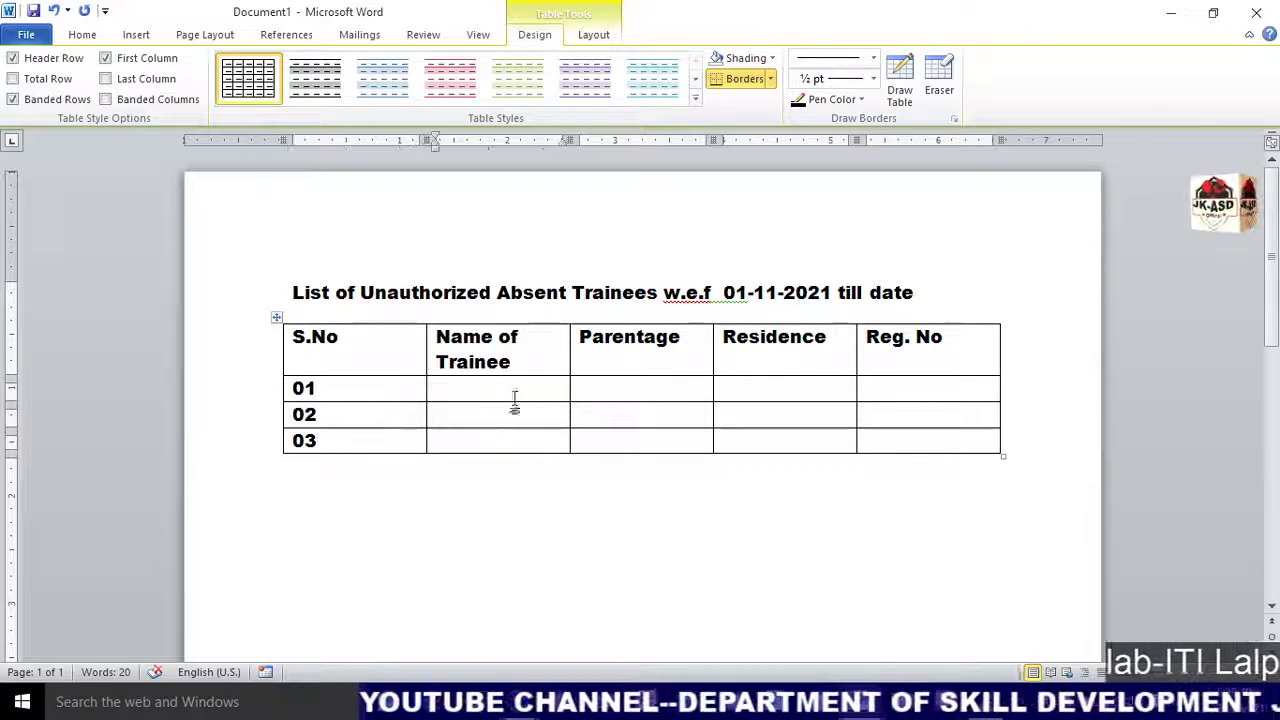
{"action": "left_click_drag", "start_coordinate": [423, 352], "coordinate": [417, 360]}
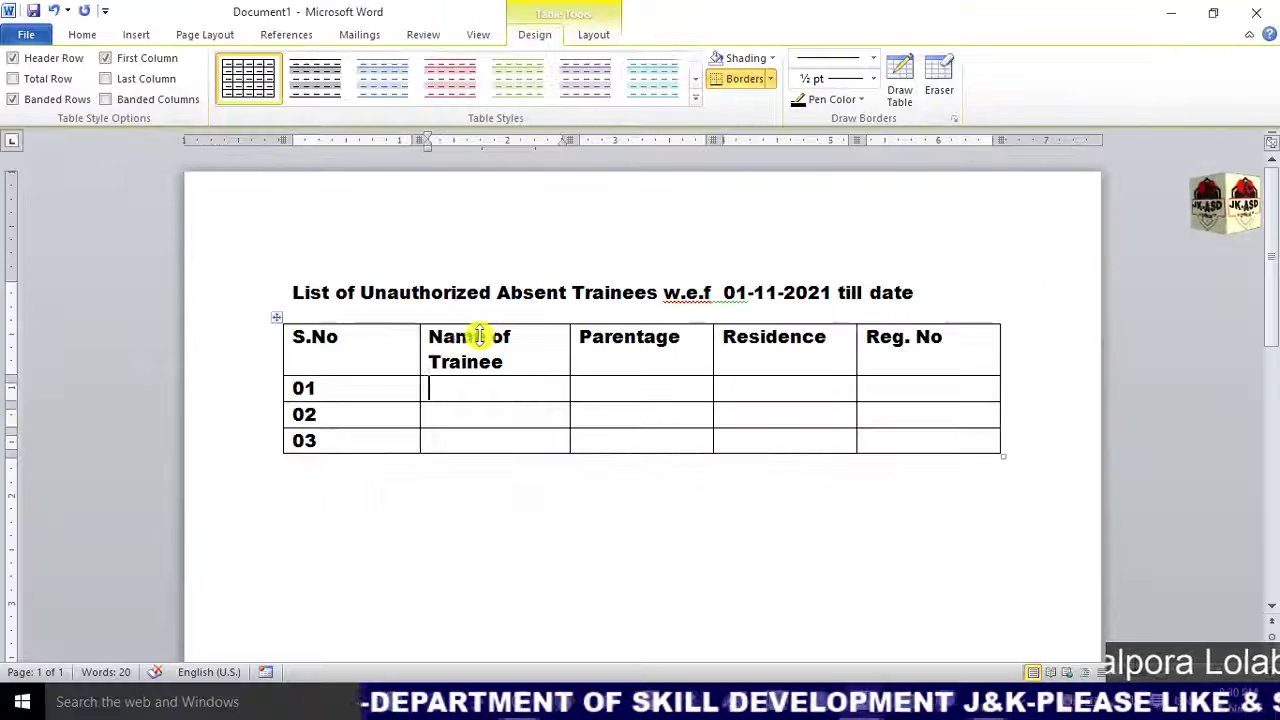
{"action": "left_click_drag", "start_coordinate": [413, 349], "coordinate": [347, 349]}
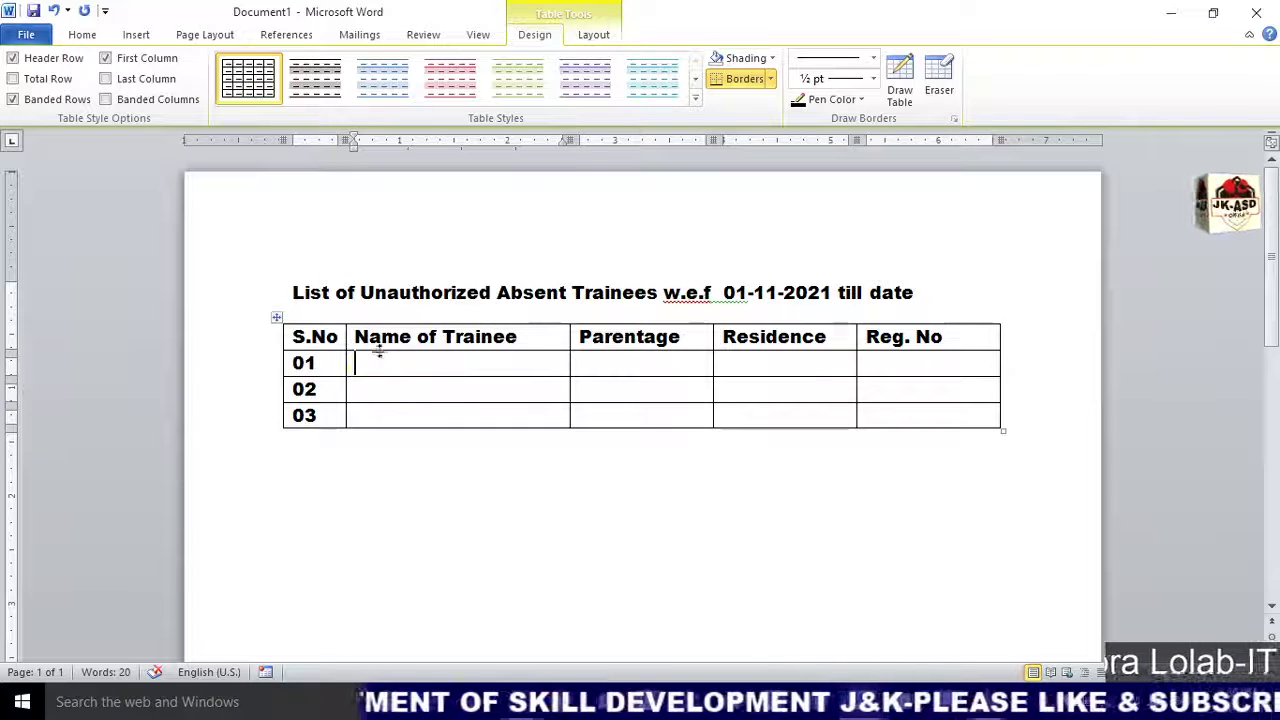
{"action": "left_click", "coordinate": [435, 372]}
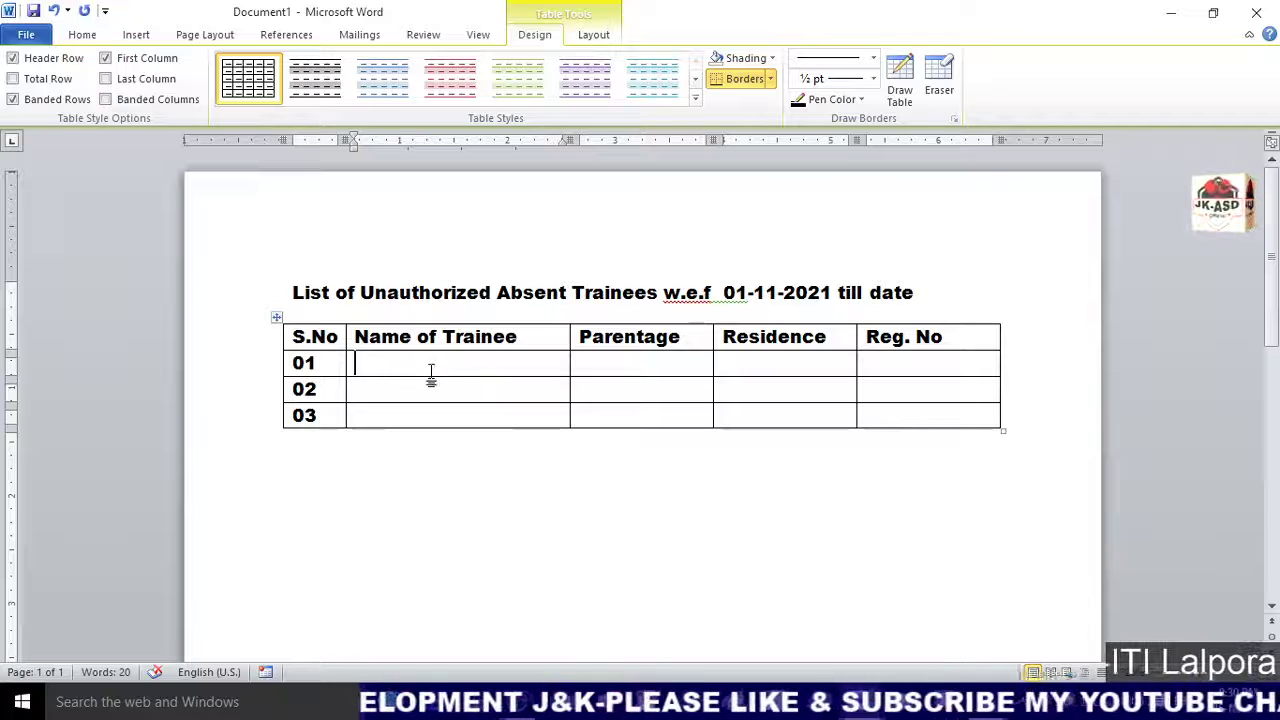
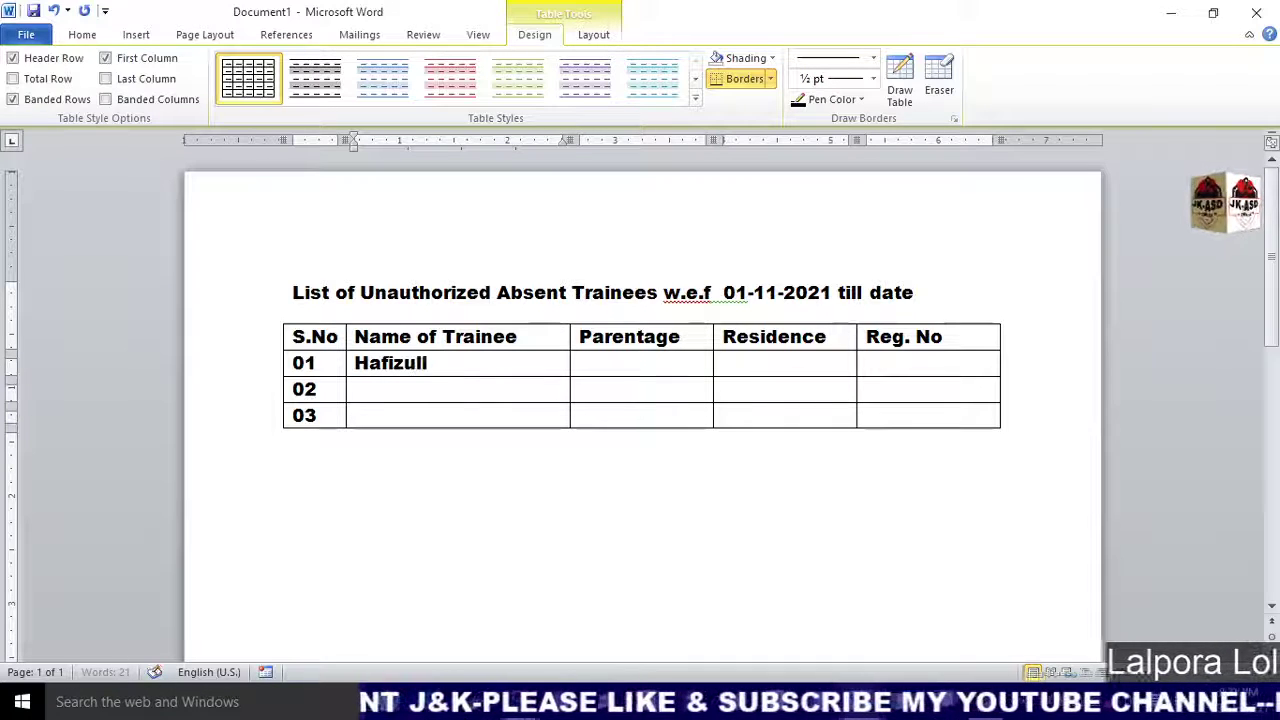
Enter row 01's trainee name and parentage, fixing the typos
{"action": "key", "text": "Tab"}
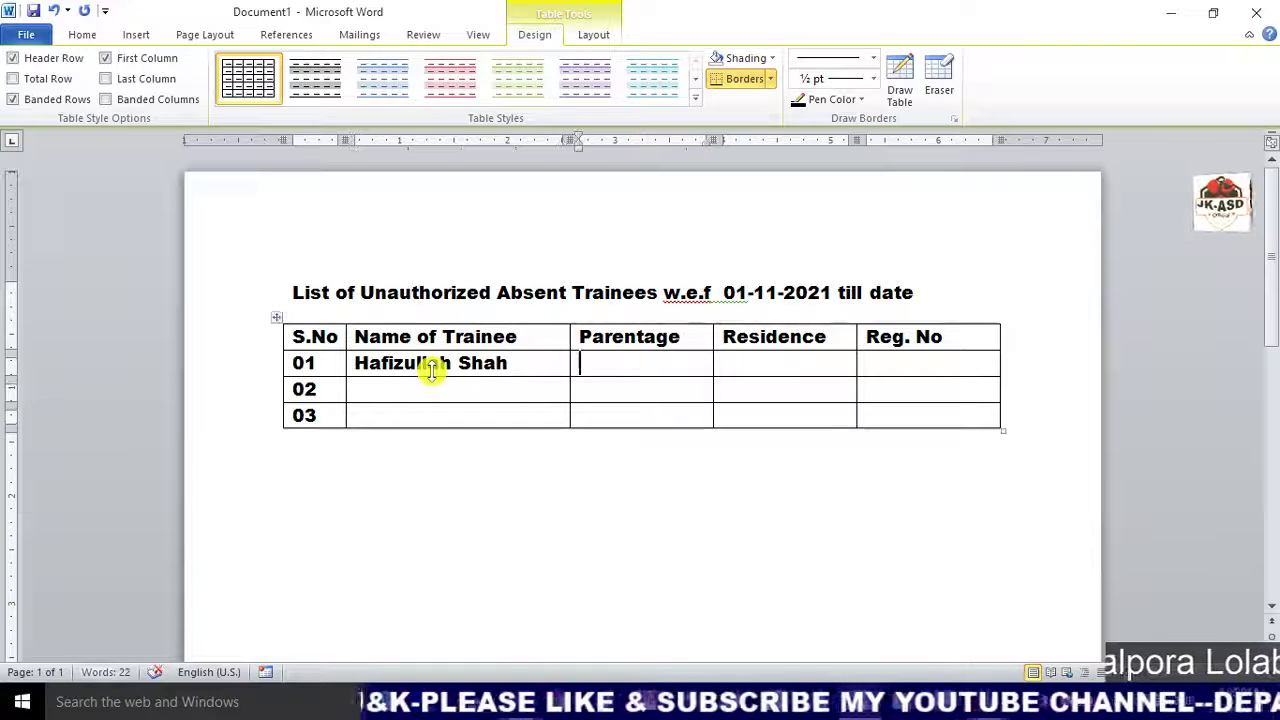
{"action": "type", "text": "AN"}
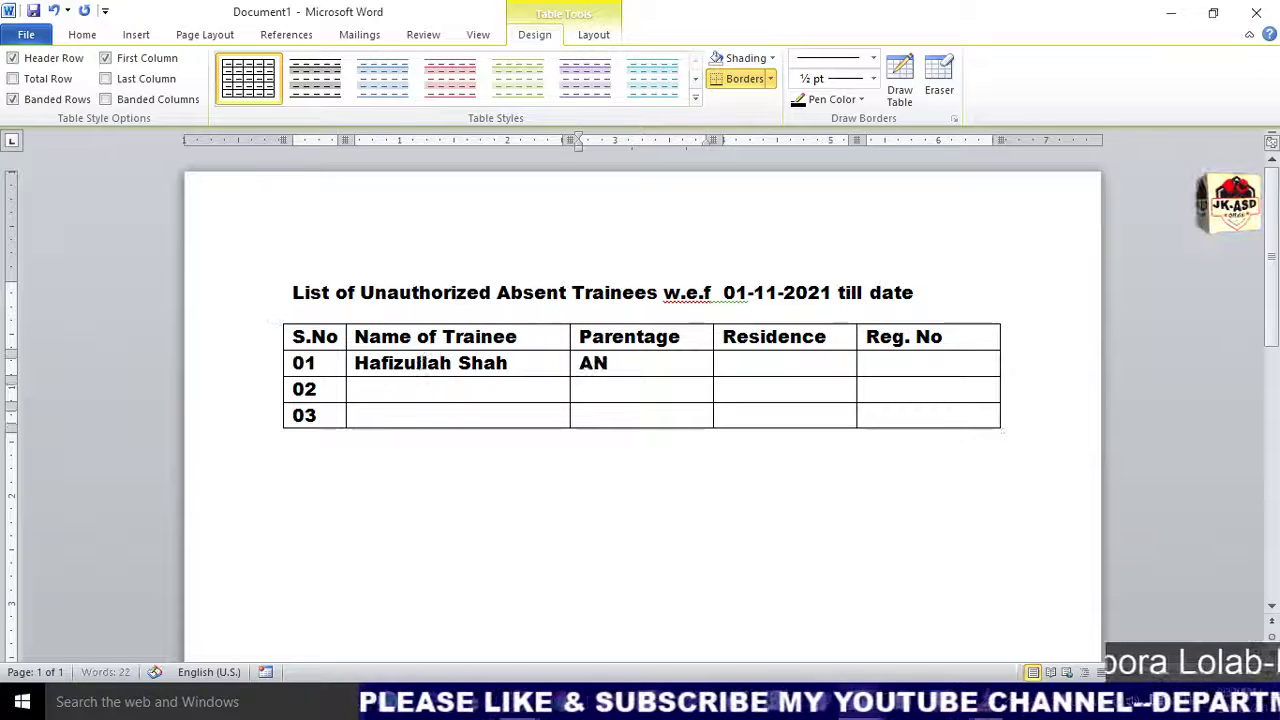
{"action": "key", "text": "BackSpace"}
{"action": "key", "text": "BackSpace"}
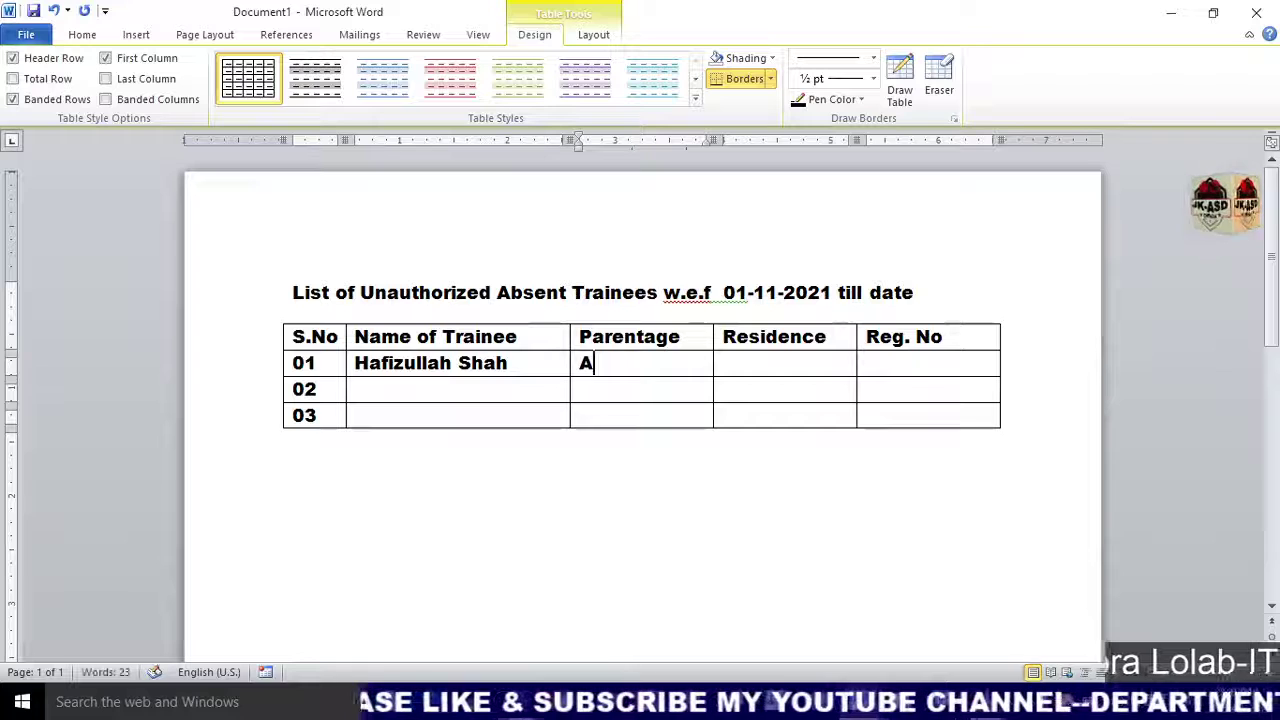
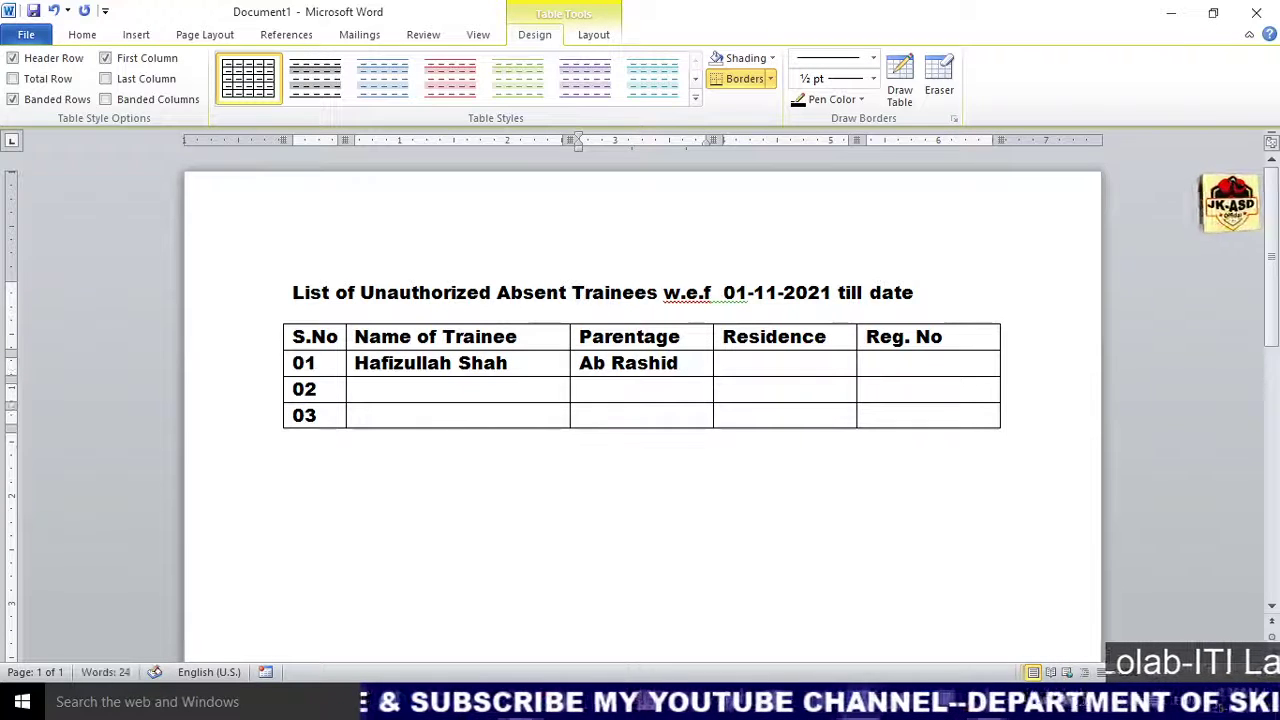
Fill in row 01's residence and registration number
{"action": "key", "text": "Tab"}
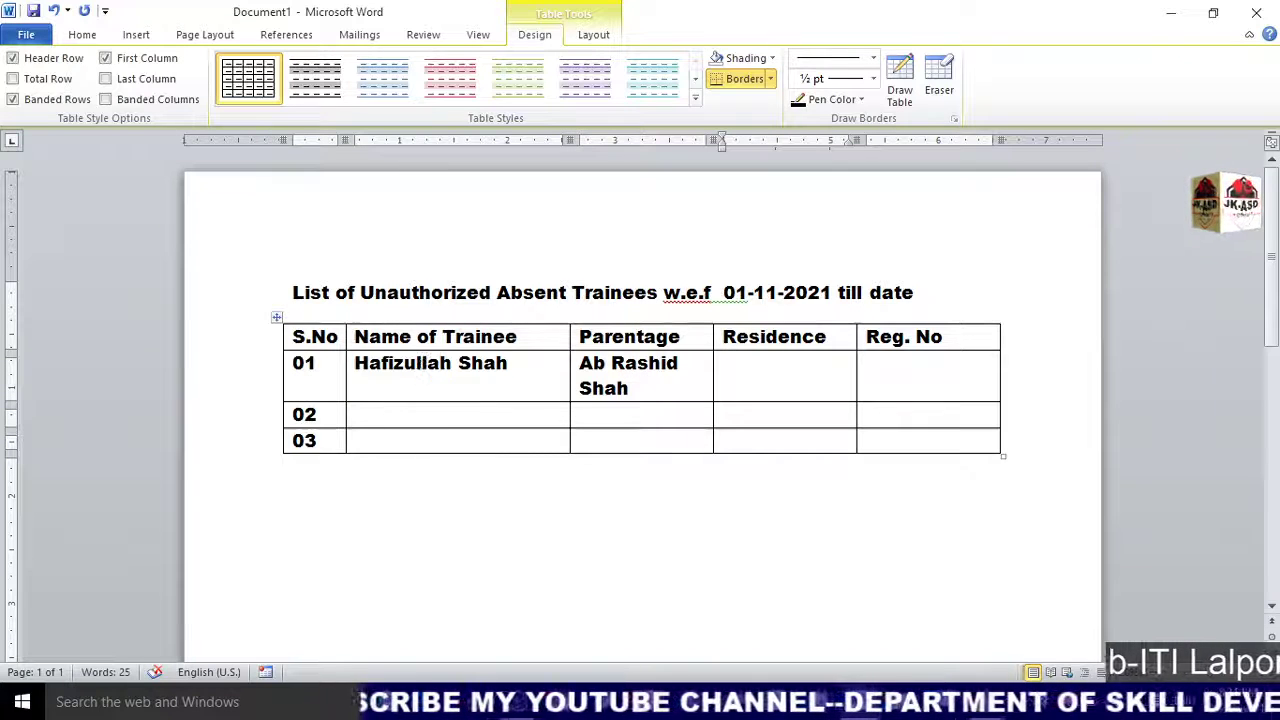
{"action": "type", "text": "Darpora"}
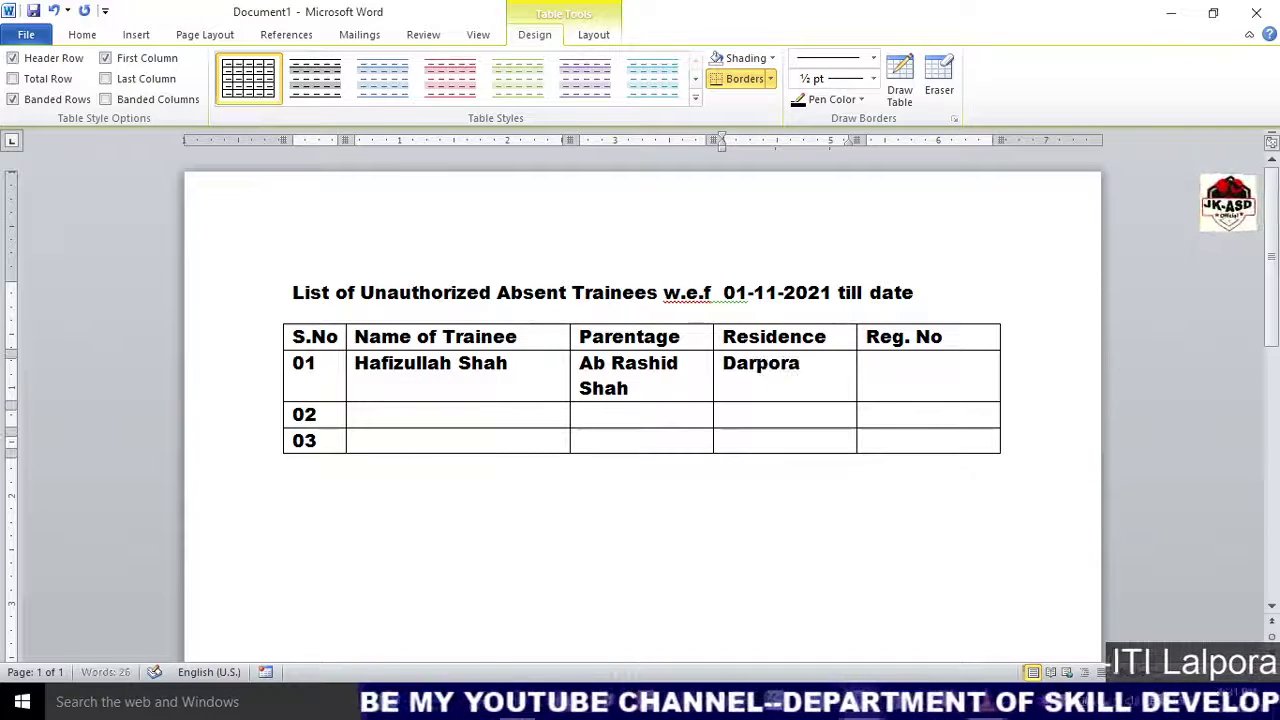
{"action": "key", "text": "Tab"}
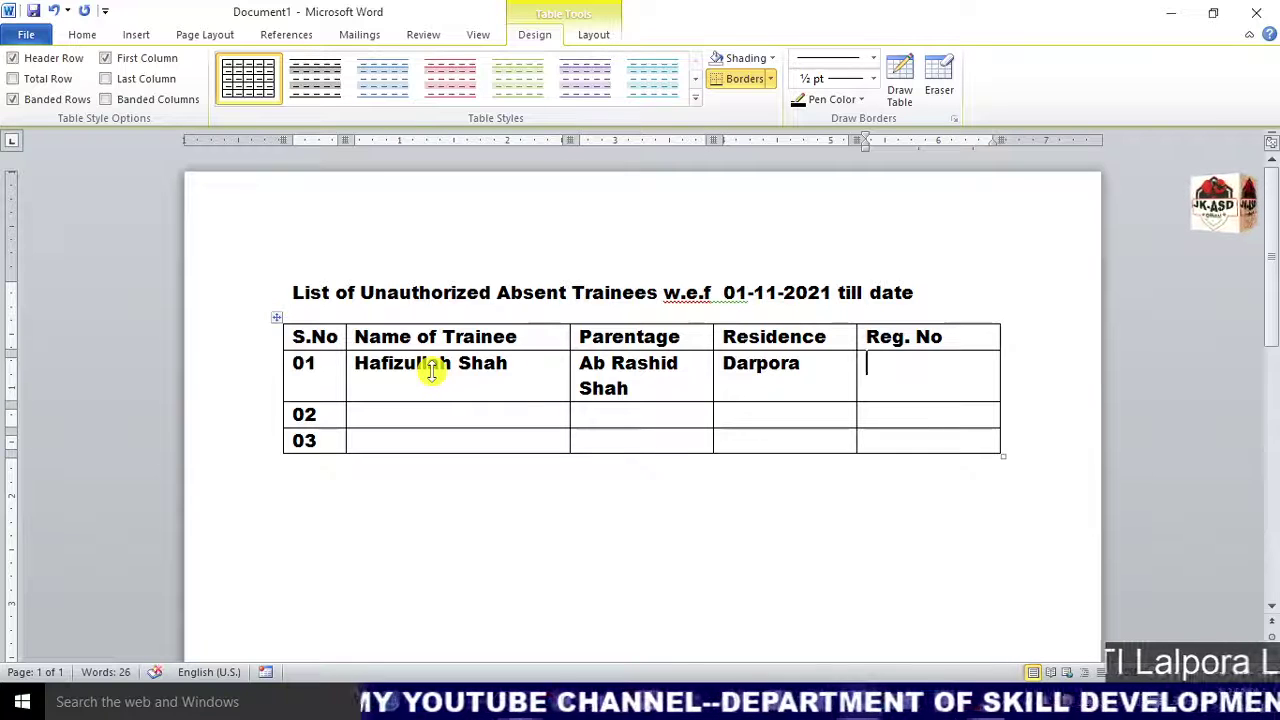
{"action": "type", "text": "23"}
{"action": "key", "text": "Down"}
{"action": "key", "text": "Left"}
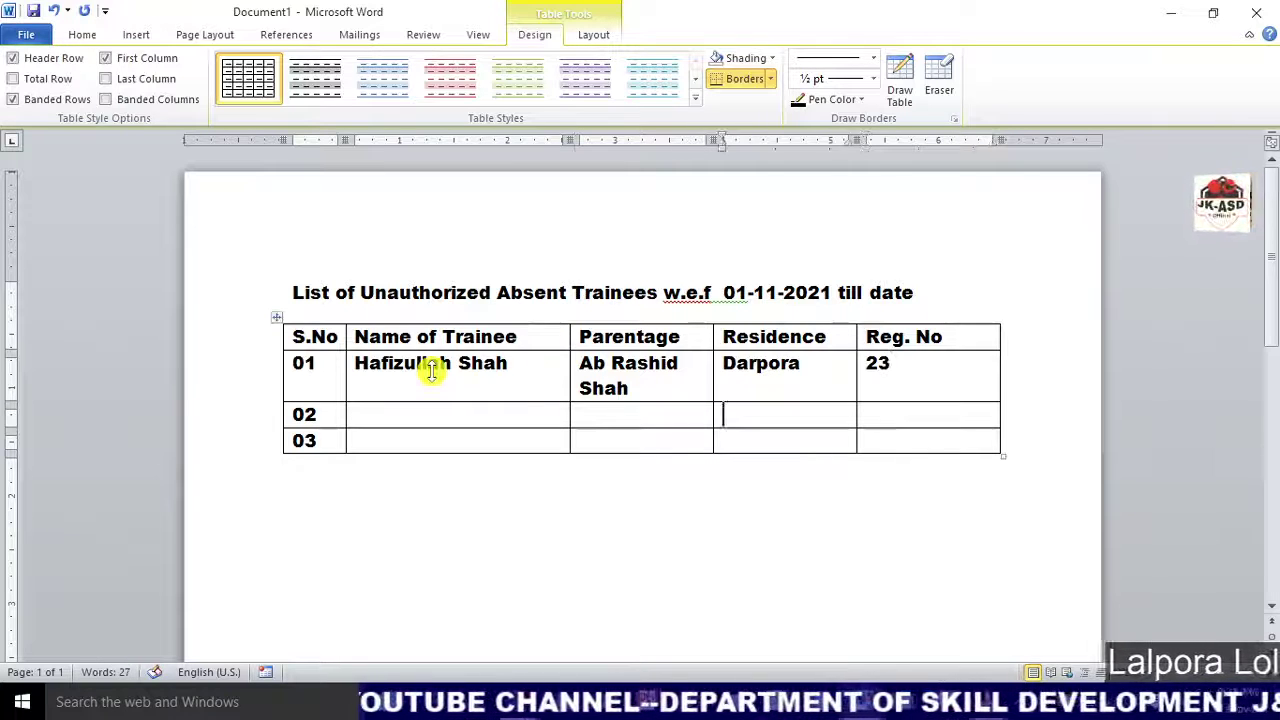
{"action": "key", "text": "Left"}
{"action": "key", "text": "Left"}
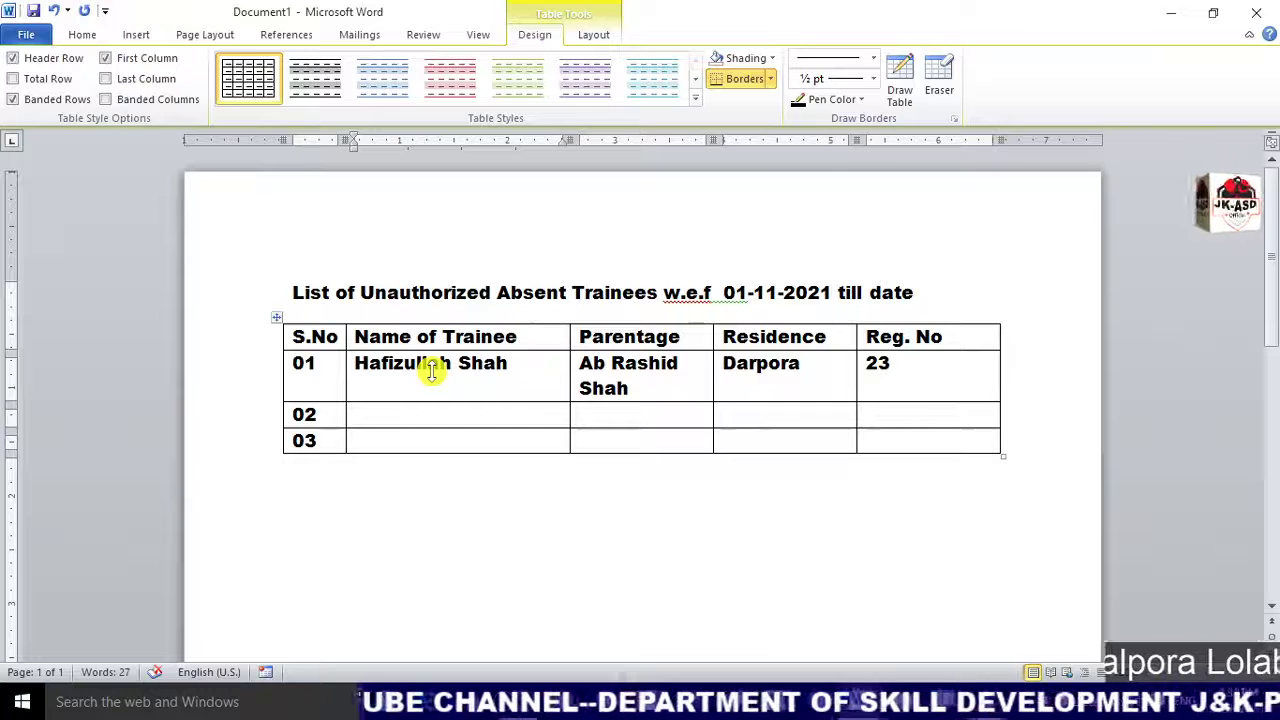
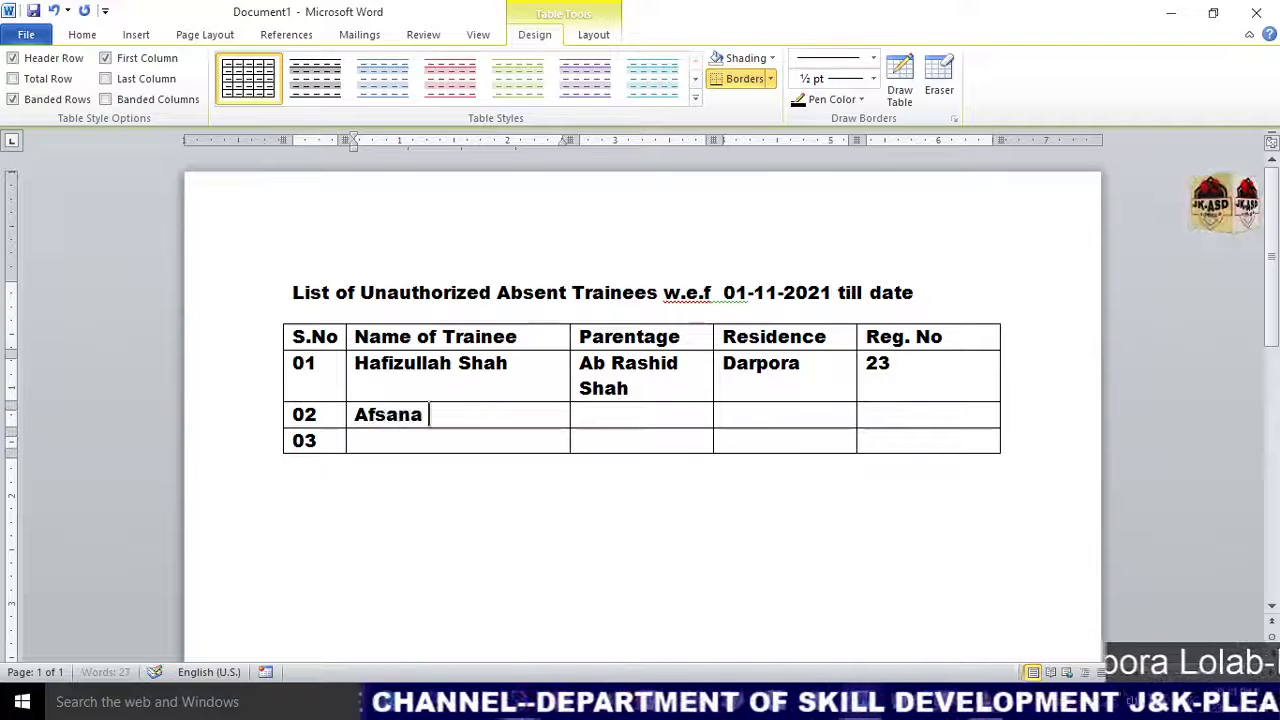
Enter row 02's trainee name, parentage and residence, capitalising the residence's first letter
{"action": "key", "text": "Tab"}
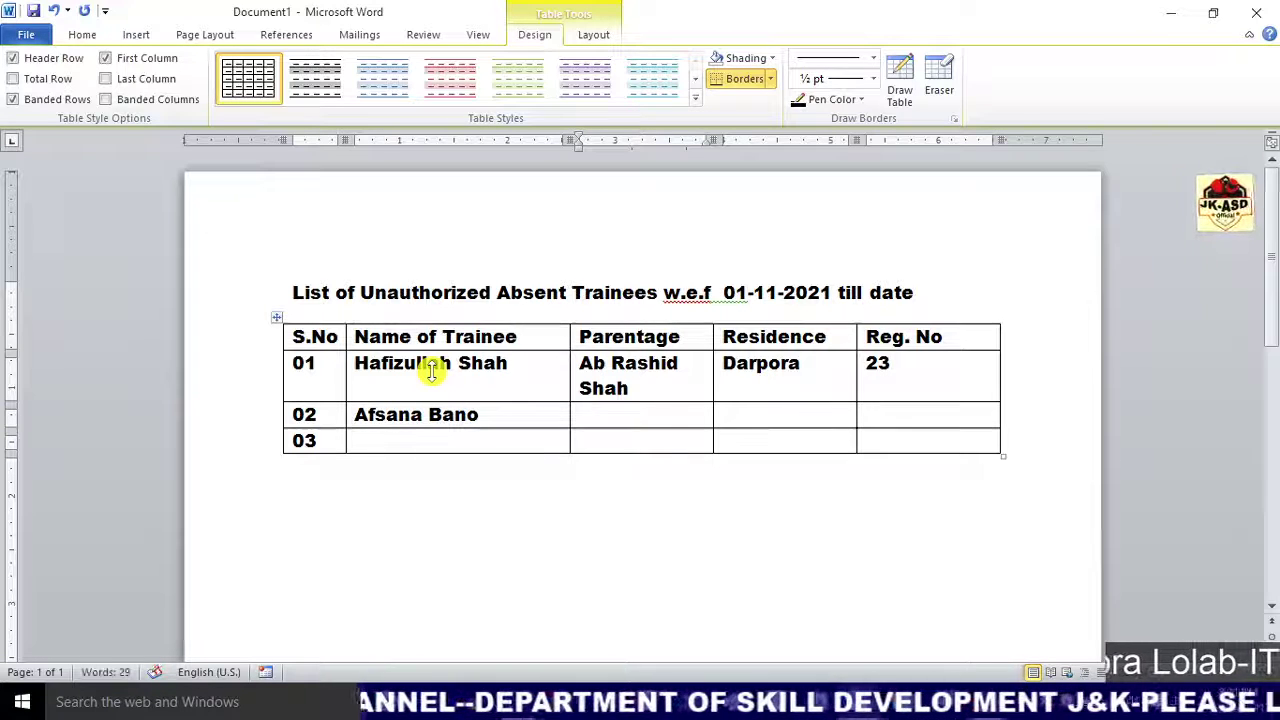
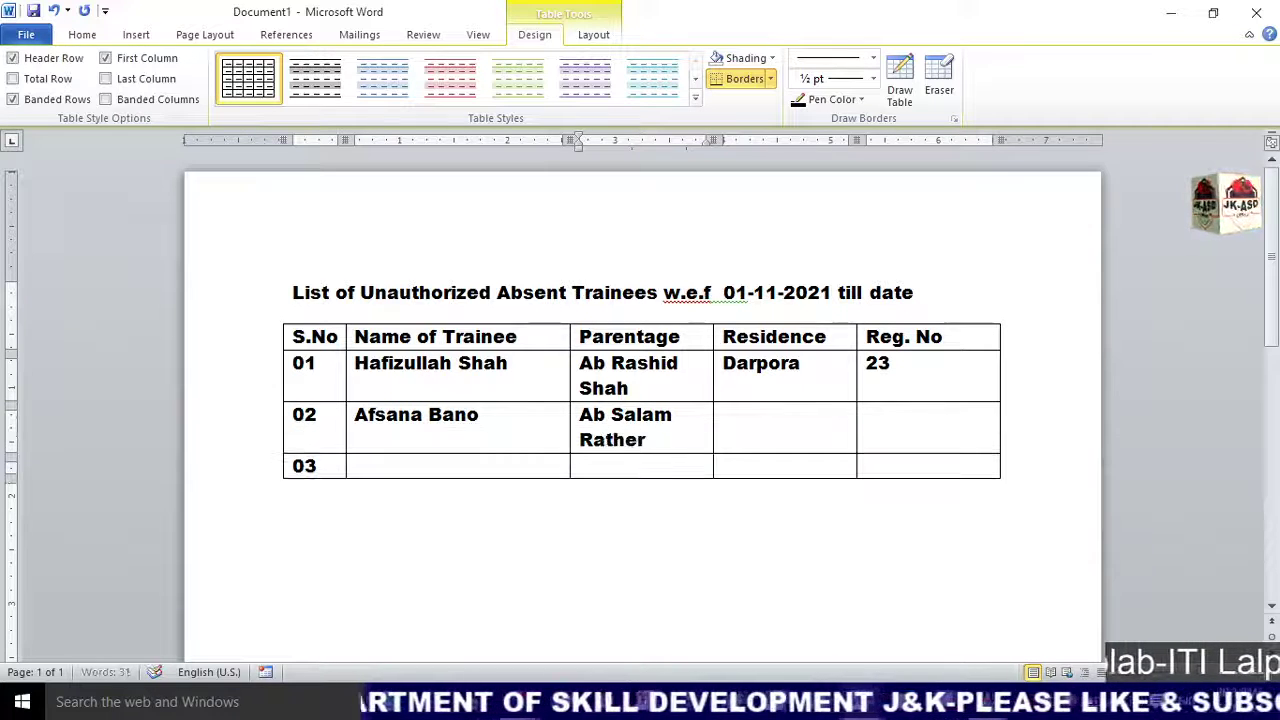
{"action": "key", "text": "Tab"}
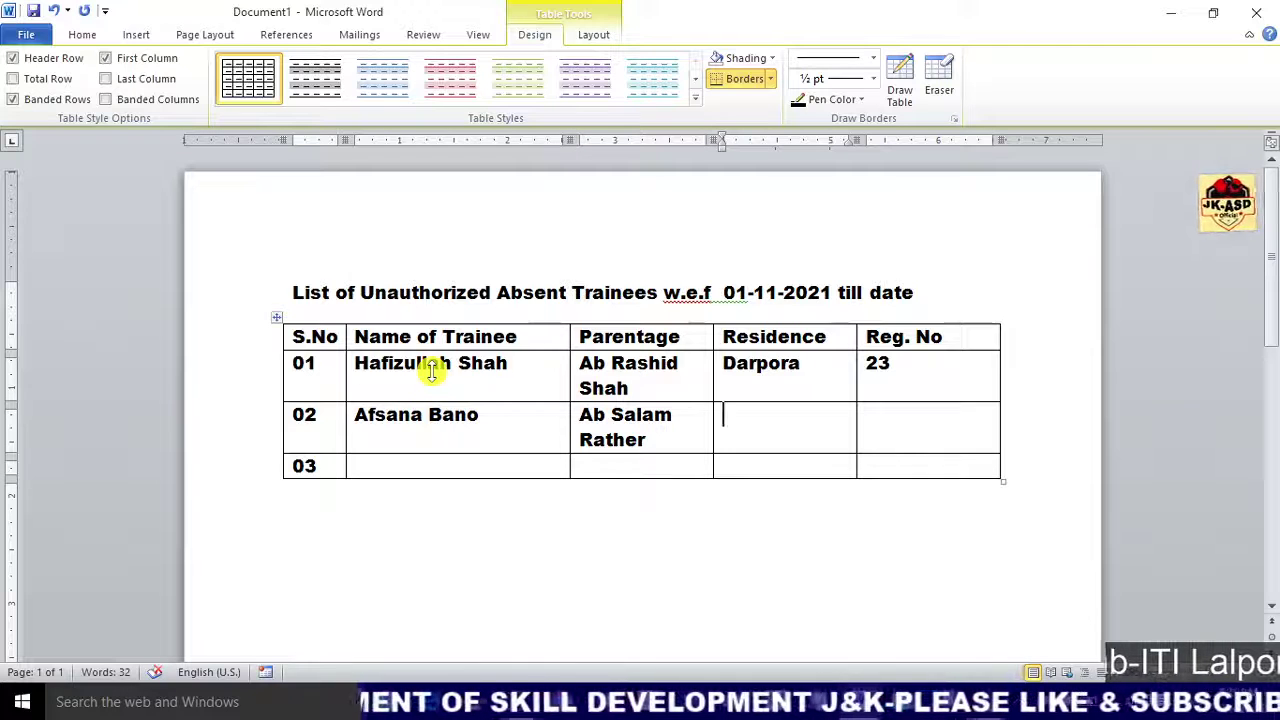
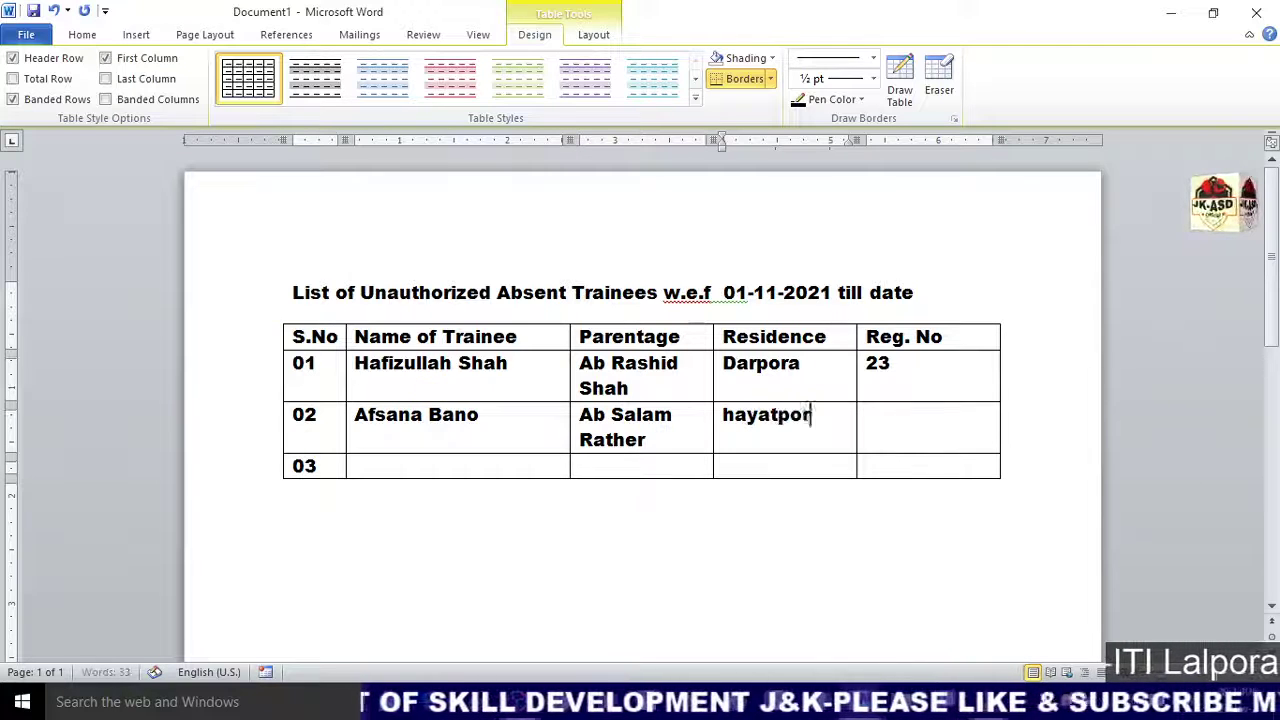
{"action": "key", "text": "Left"}
{"action": "key", "text": "Left"}
{"action": "key", "text": "Left"}
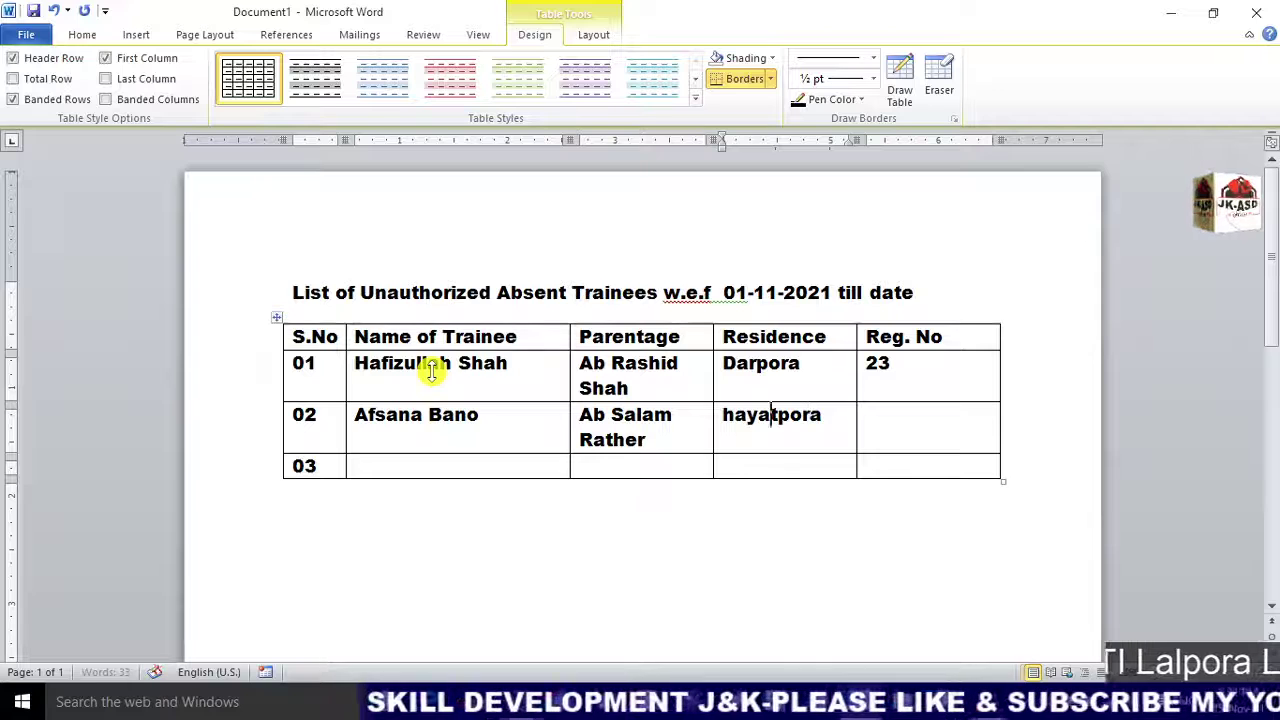
{"action": "key", "text": "BackSpace"}
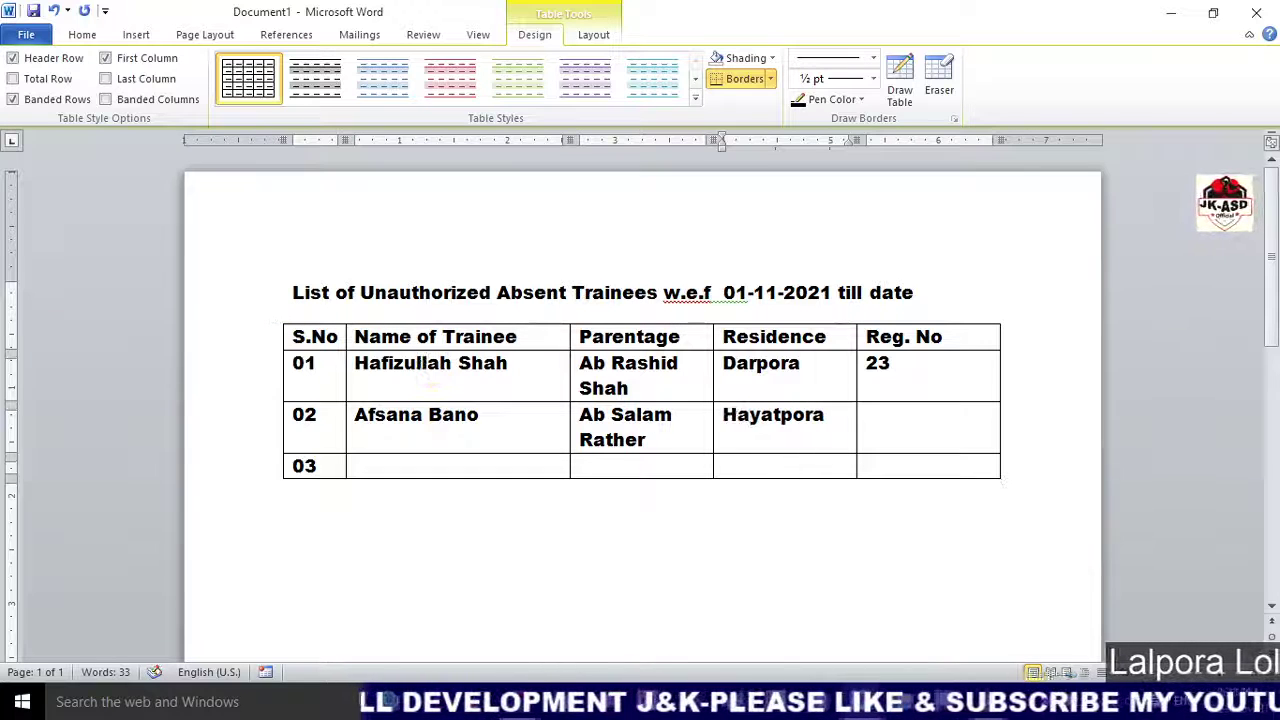
{"action": "key", "text": "Right"}
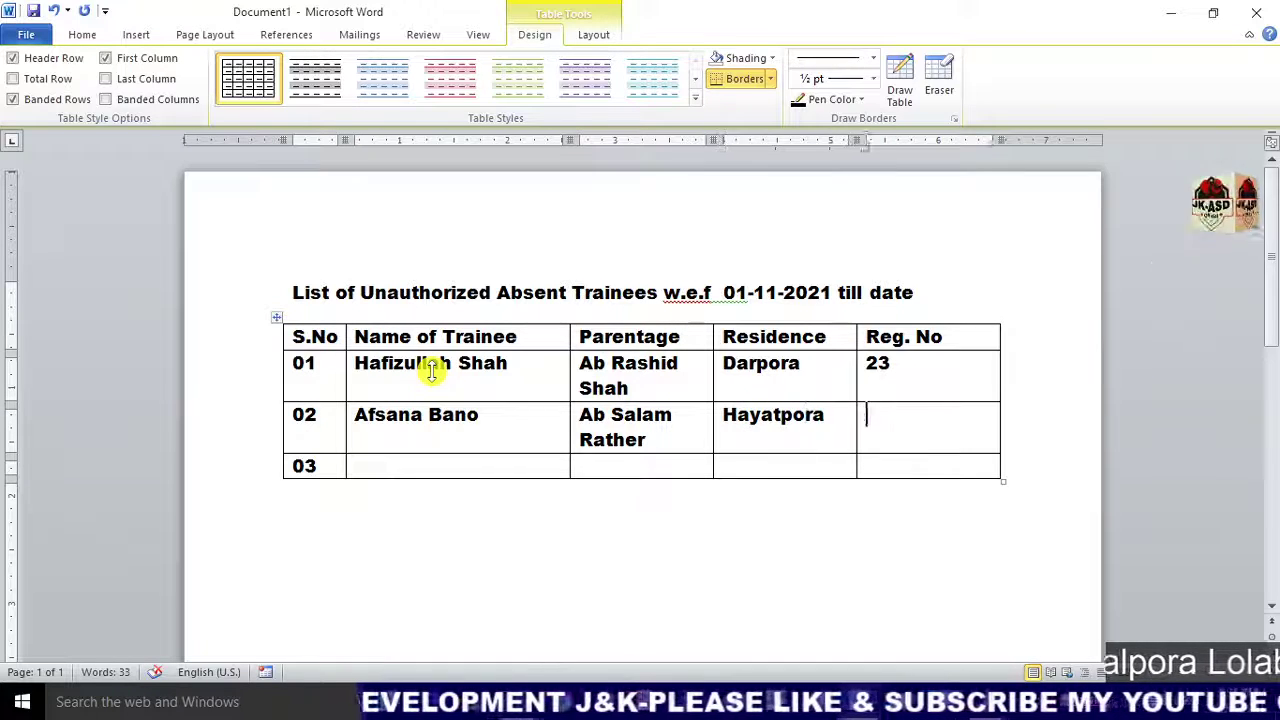
{"action": "key", "text": "Tab"}
Add row 02's registration number, then fill row 03's name, parentage, residence and registration number
{"action": "type", "text": "24"}
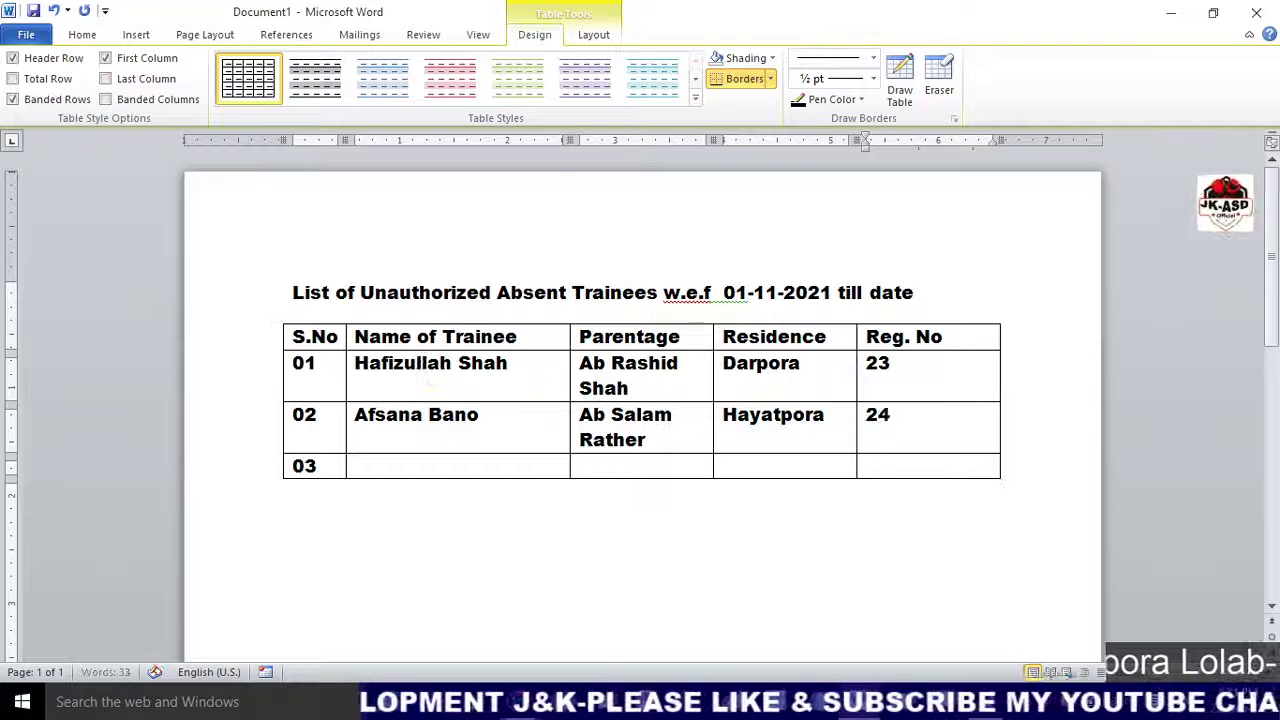
{"action": "left_click", "coordinate": [397, 467]}
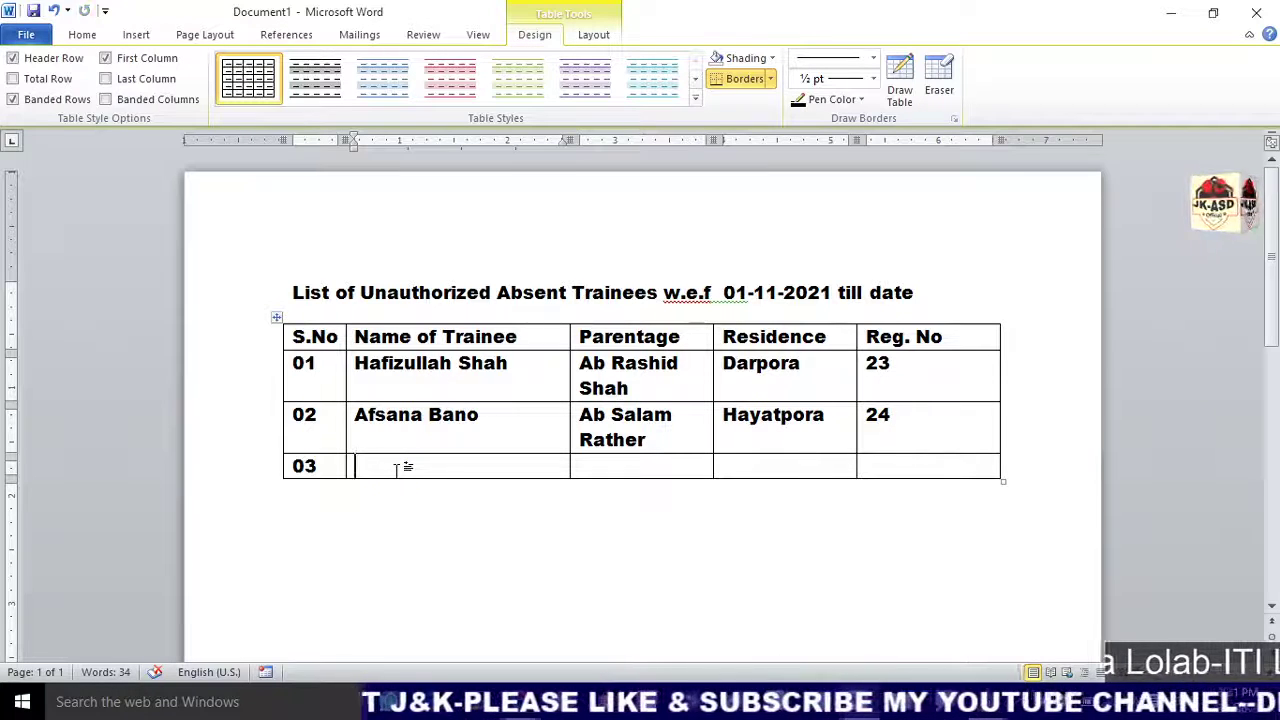
{"action": "type", "text": "Mis Mehmoo"}
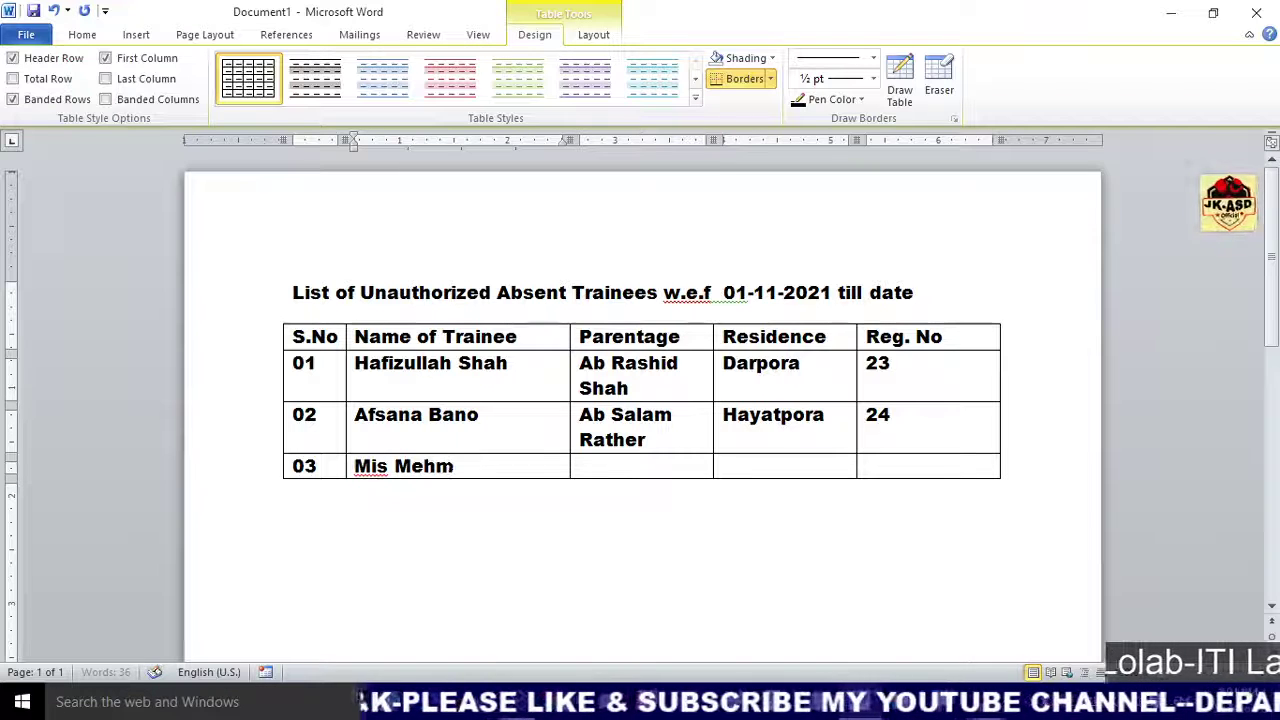
{"action": "type", "text": "da"}
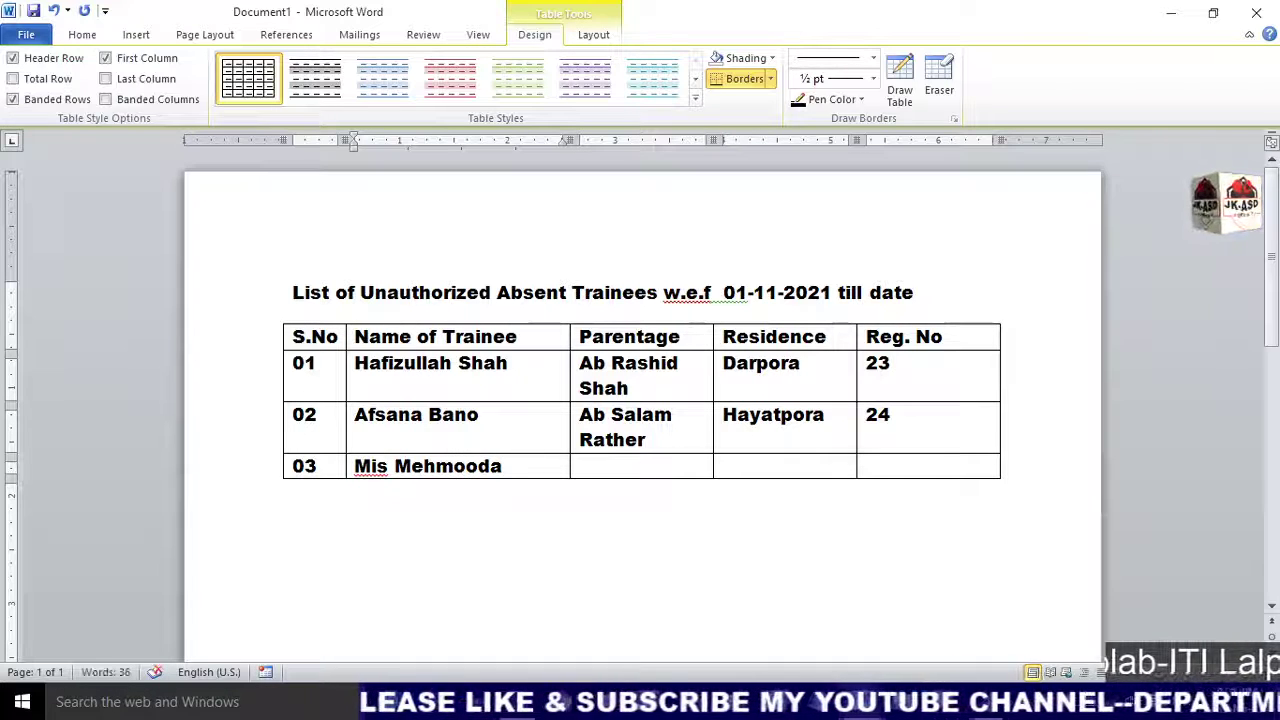
{"action": "key", "text": "Tab"}
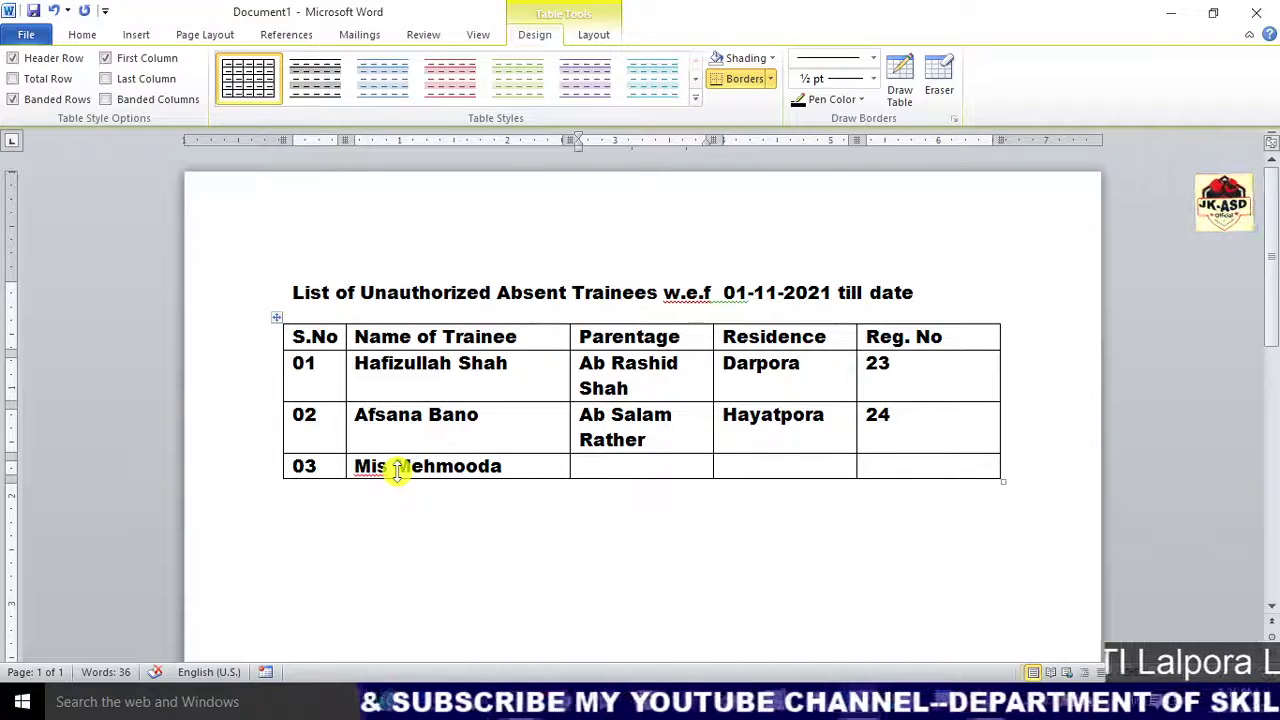
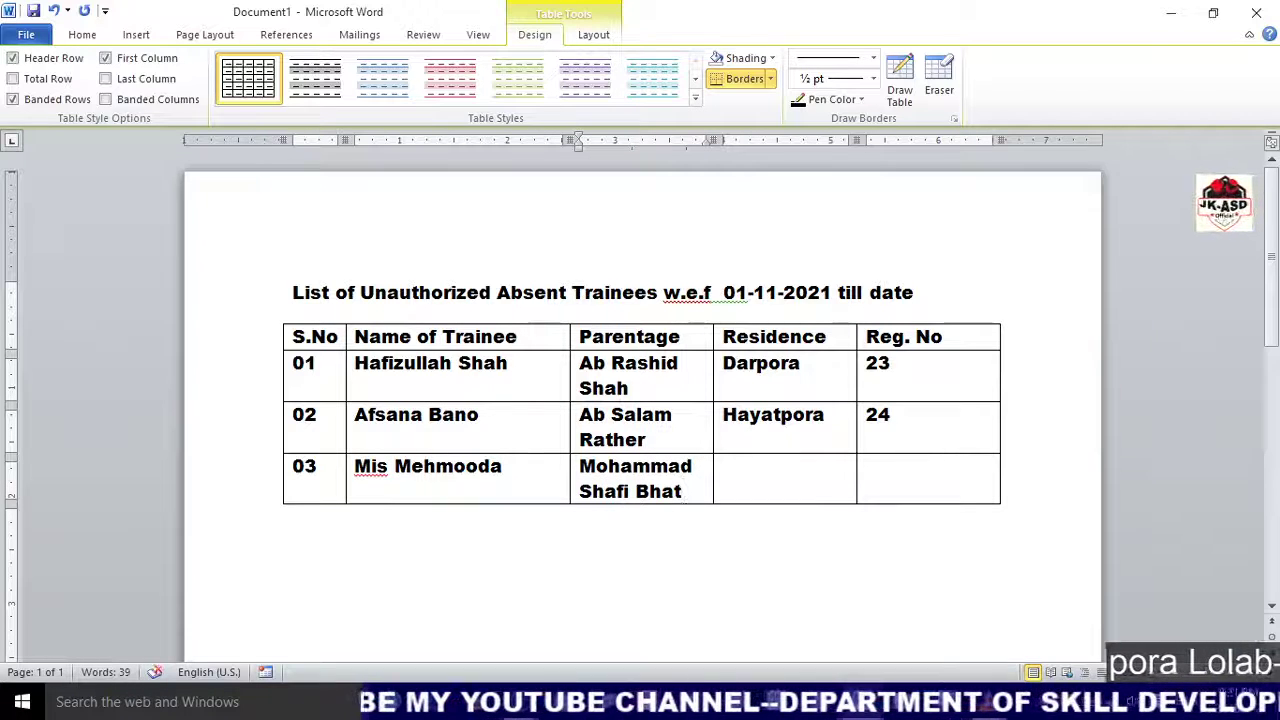
{"action": "key", "text": "Tab"}
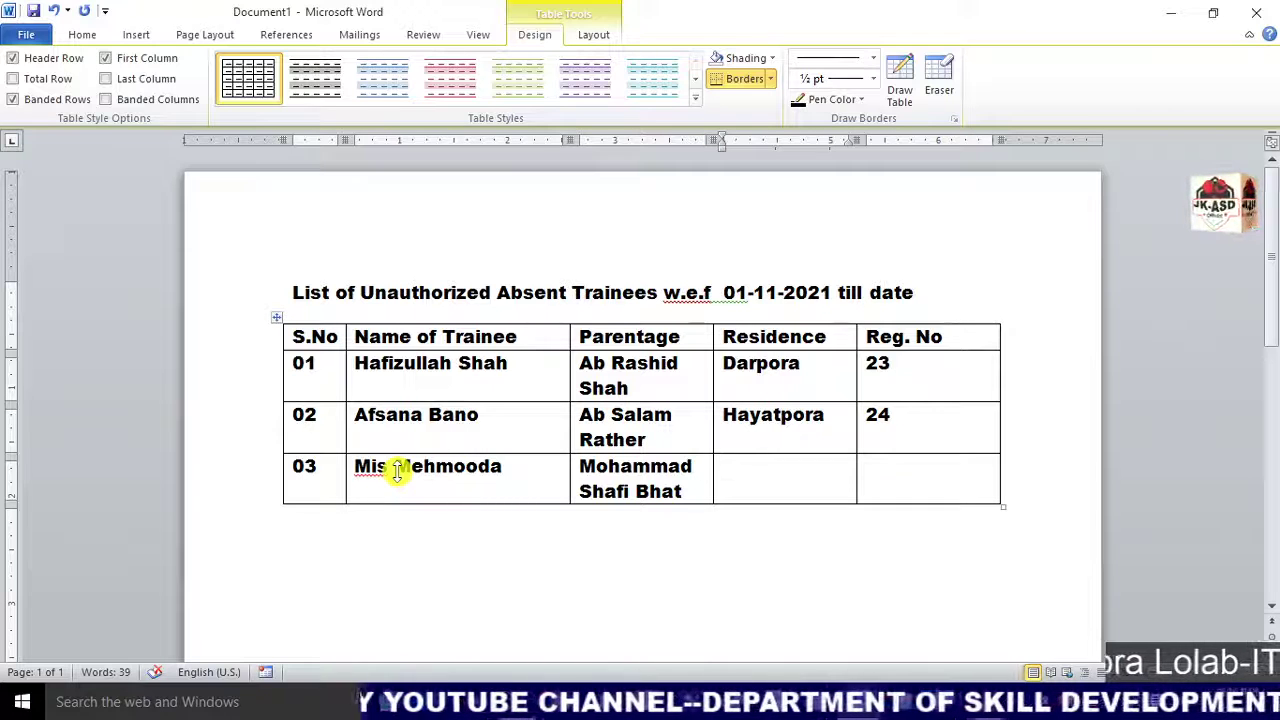
{"action": "type", "text": "Badi"}
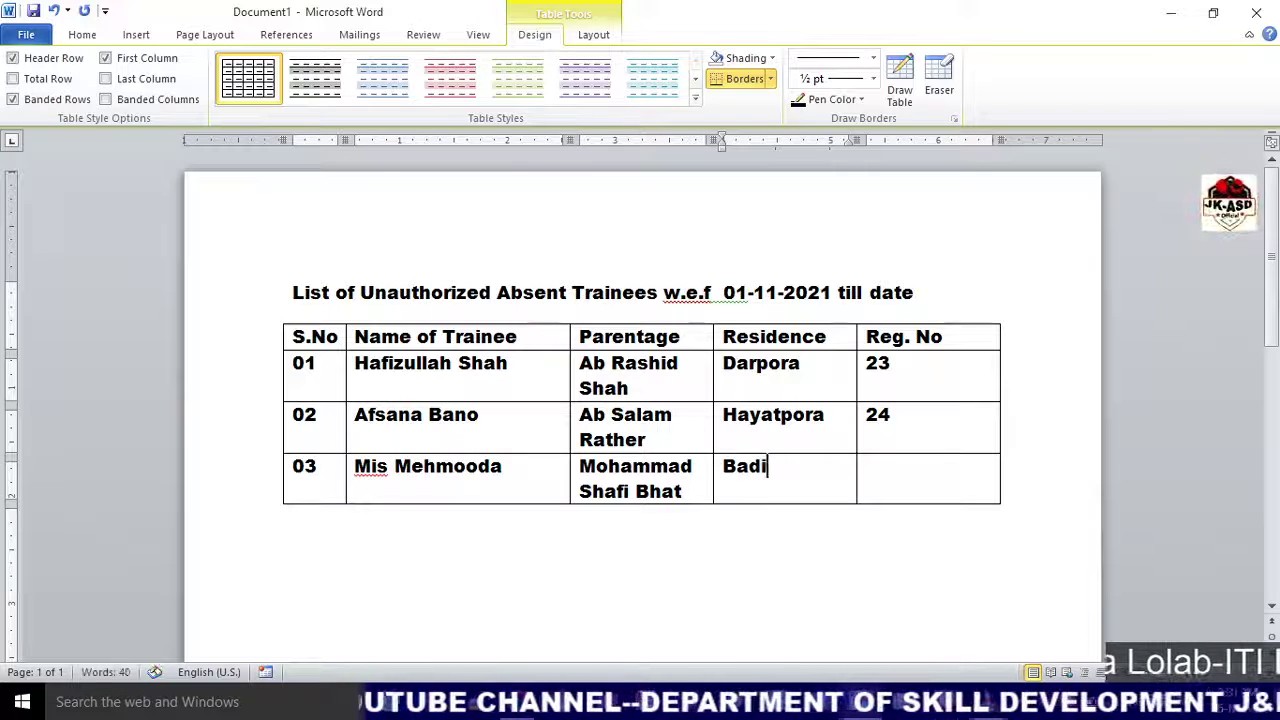
{"action": "type", "text": "bera"}
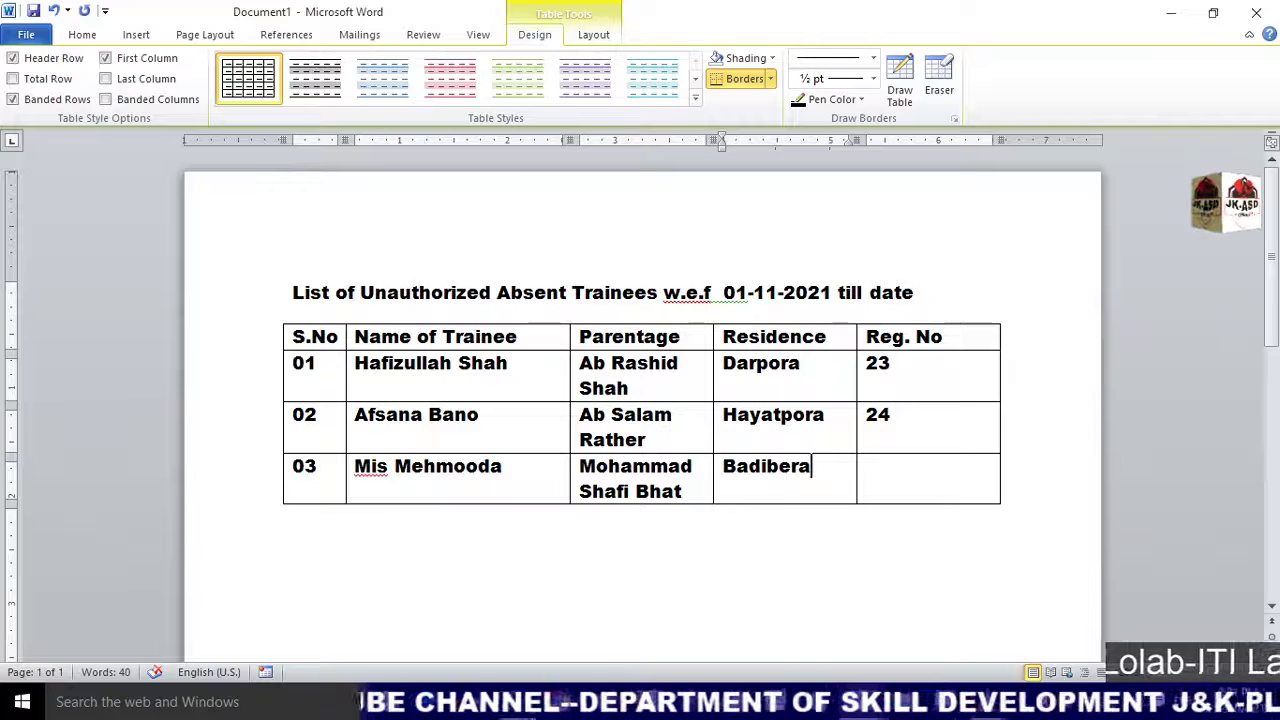
{"action": "left_click", "coordinate": [907, 478]}
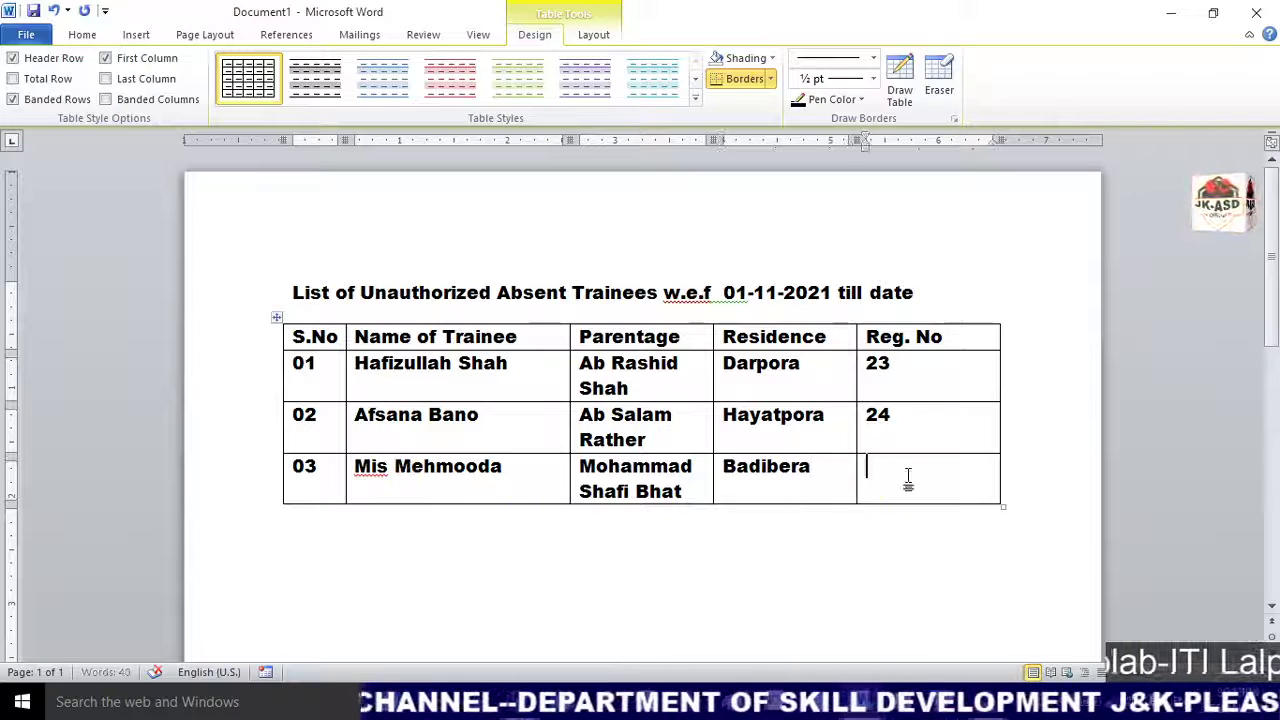
{"action": "type", "text": "25"}
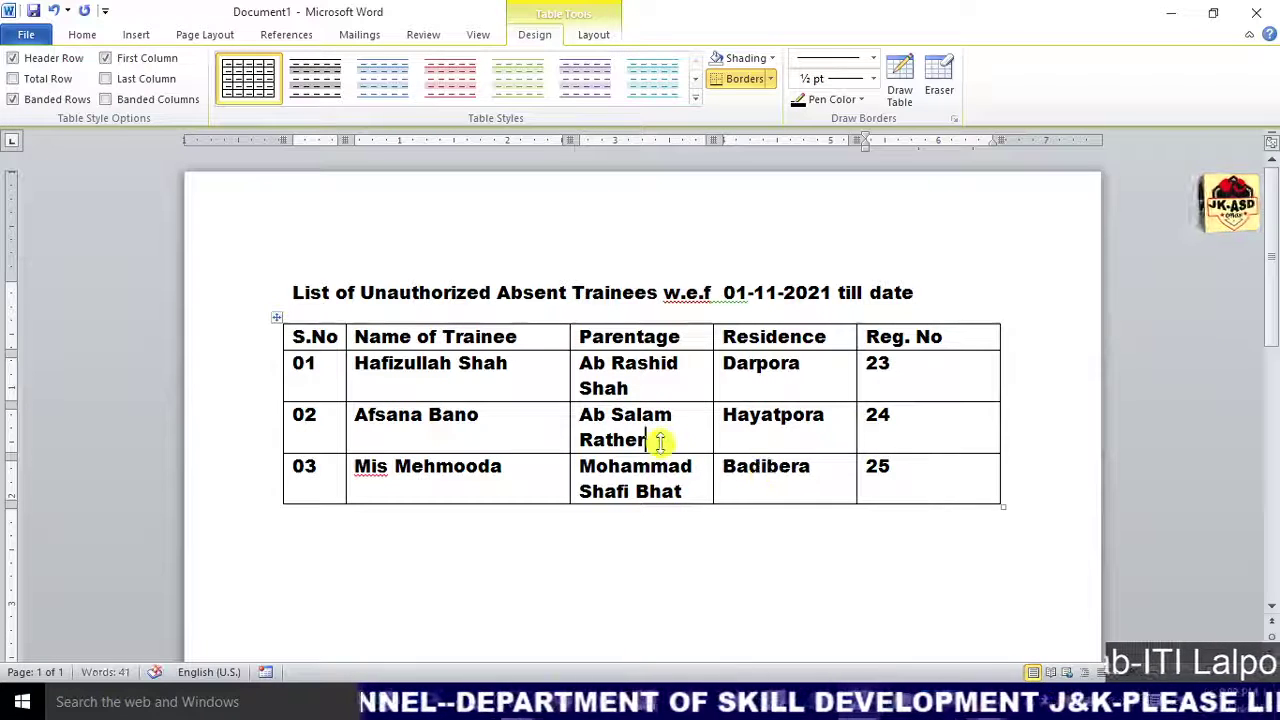
{"action": "left_click", "coordinate": [655, 441]}
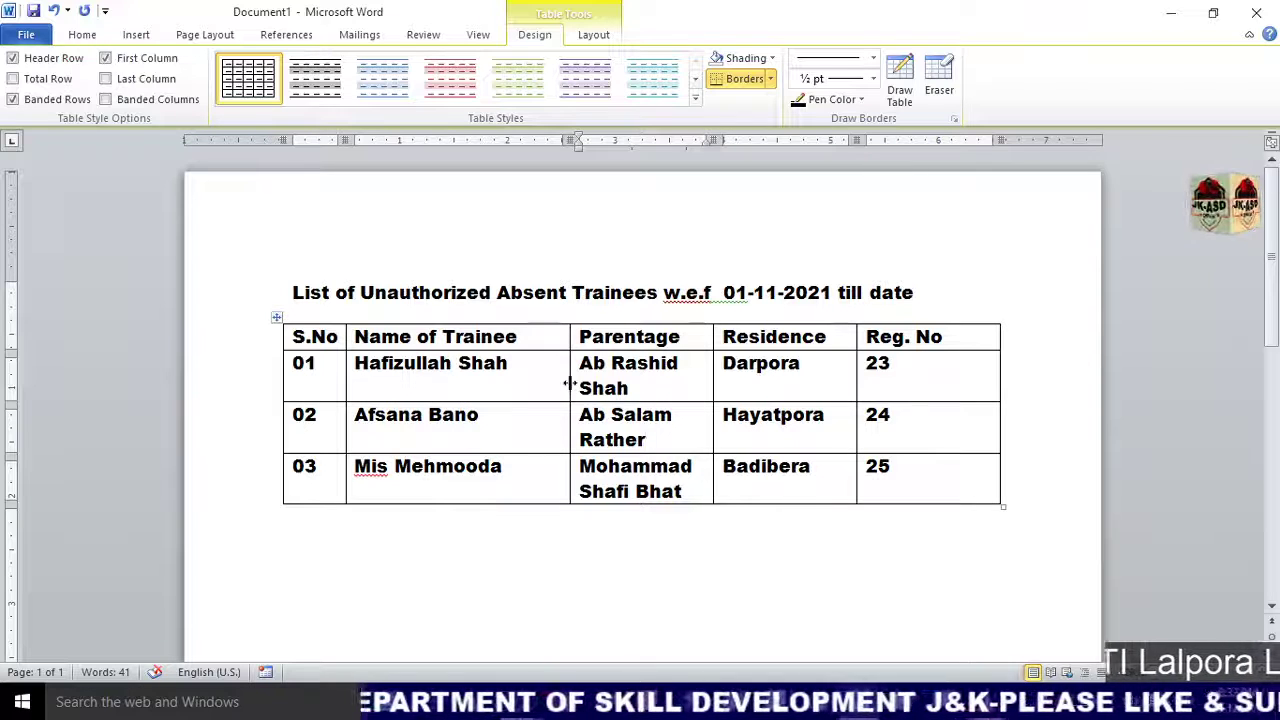
Narrow Name of Trainee and widen Parentage and Residence until every row fits one line
{"action": "left_click_drag", "start_coordinate": [569, 383], "coordinate": [525, 385]}
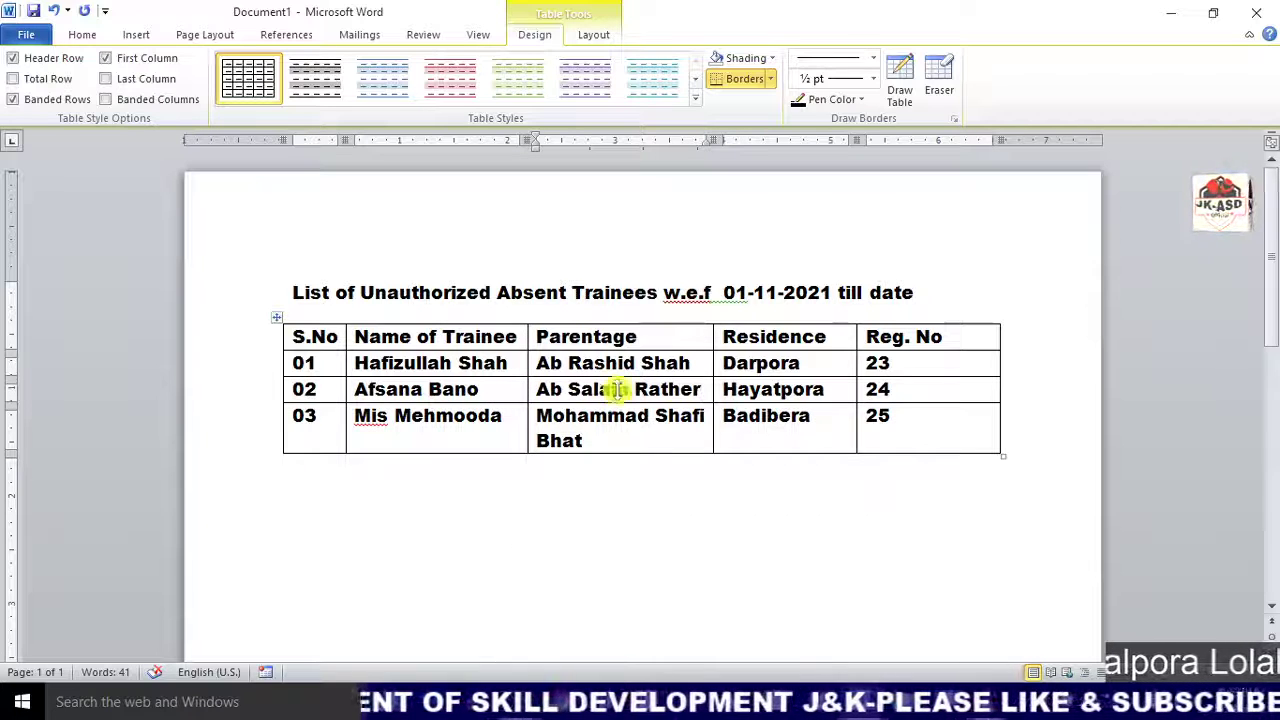
{"action": "left_click", "coordinate": [702, 389]}
{"action": "left_click_drag", "start_coordinate": [713, 363], "coordinate": [721, 370]}
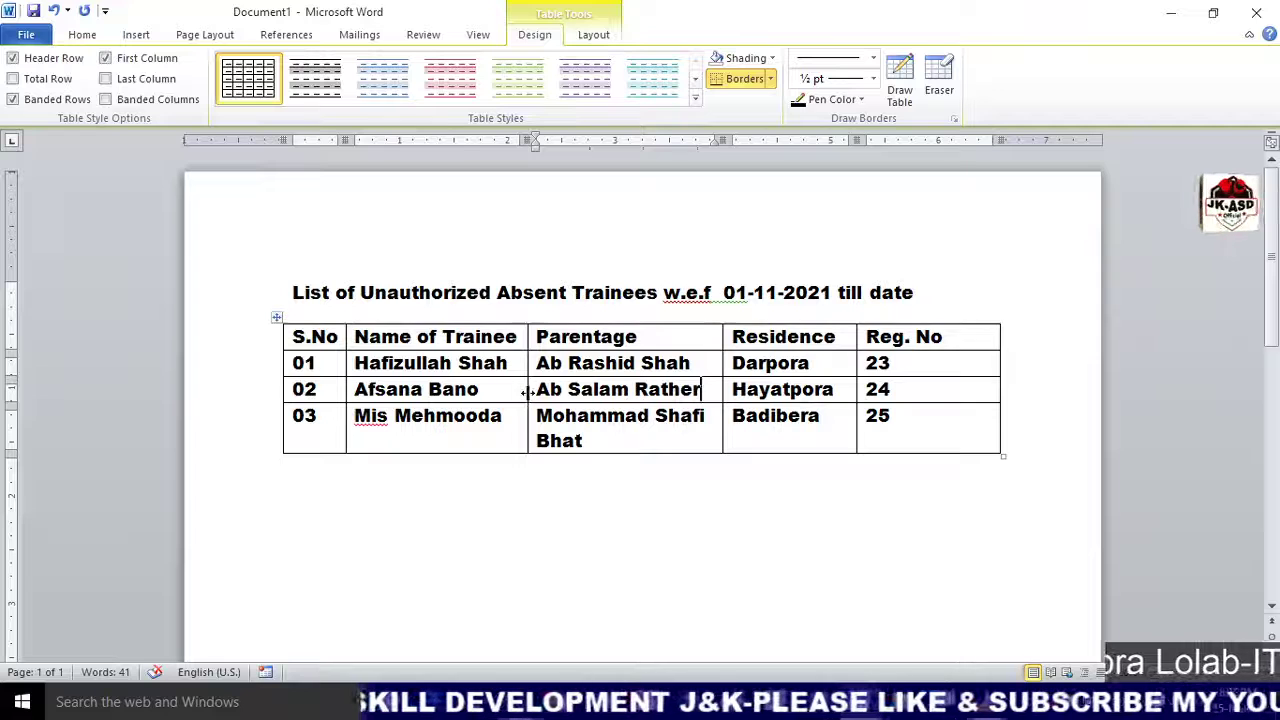
{"action": "mouse_move", "coordinate": [528, 389]}
{"action": "left_mouse_down"}
{"action": "mouse_move", "coordinate": [517, 395]}
{"action": "mouse_move", "coordinate": [528, 391]}
{"action": "left_mouse_up"}
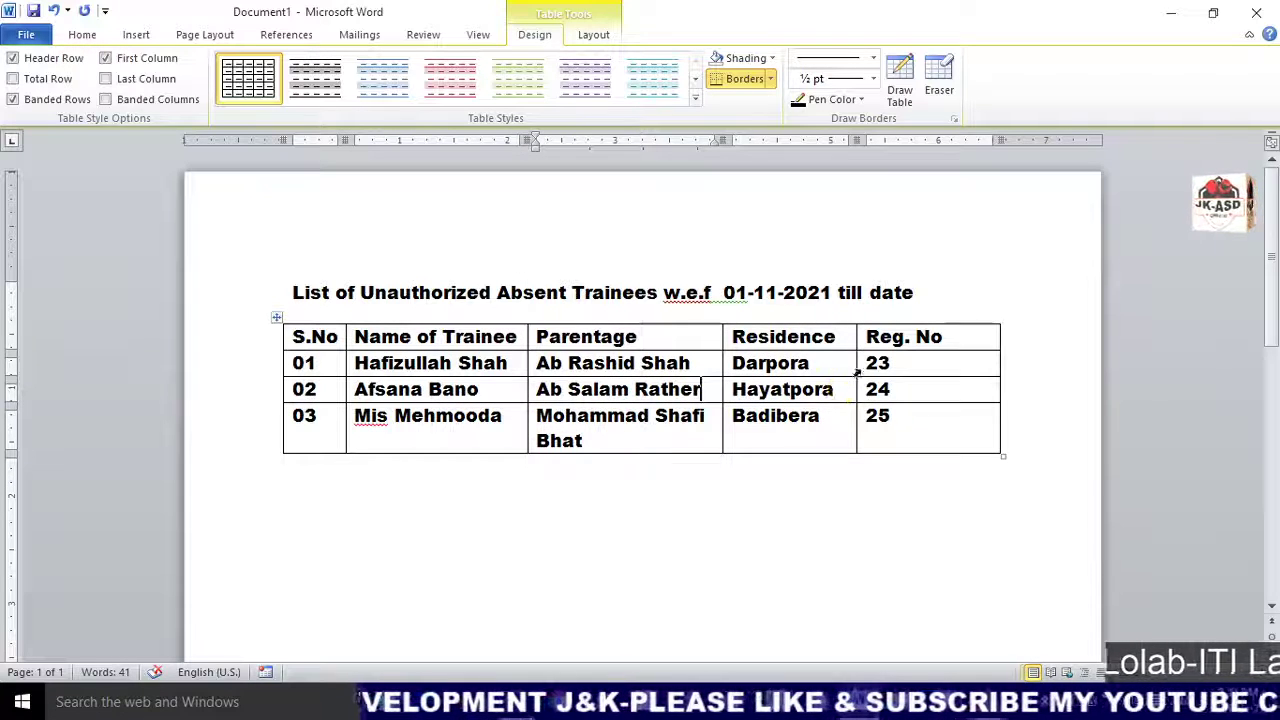
{"action": "left_click_drag", "start_coordinate": [855, 368], "coordinate": [903, 367]}
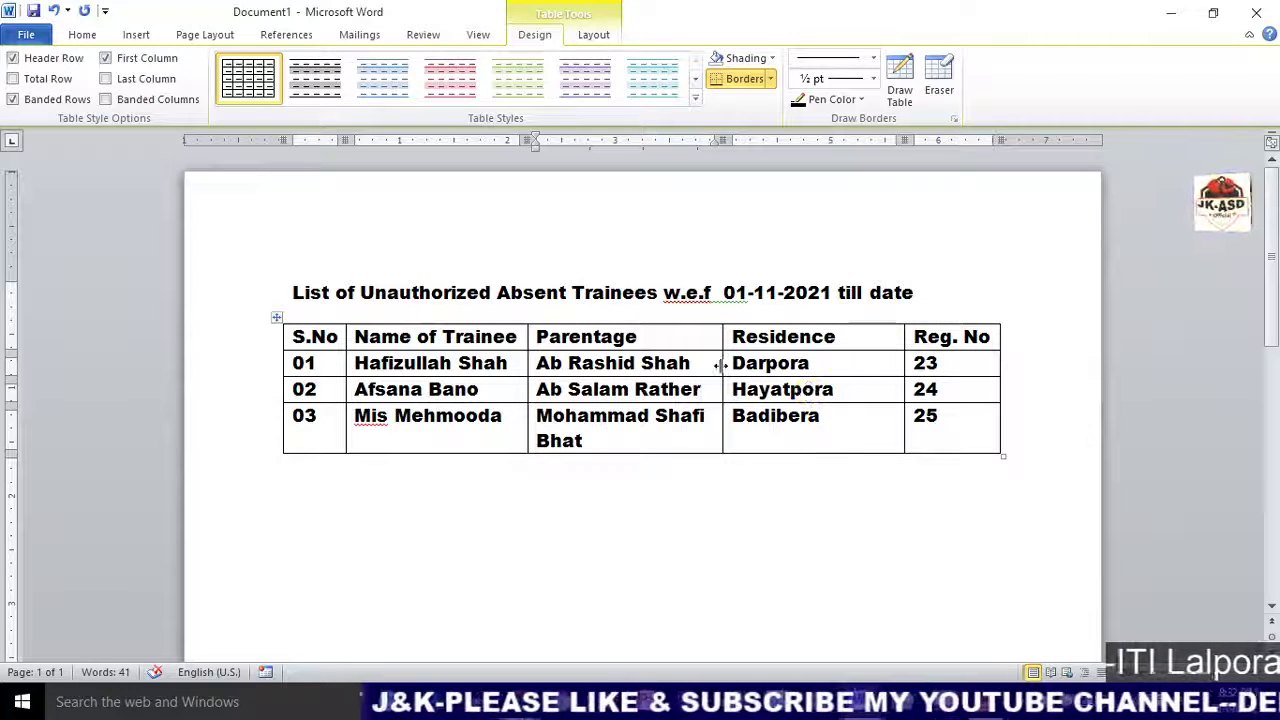
{"action": "left_click_drag", "start_coordinate": [721, 365], "coordinate": [763, 368]}
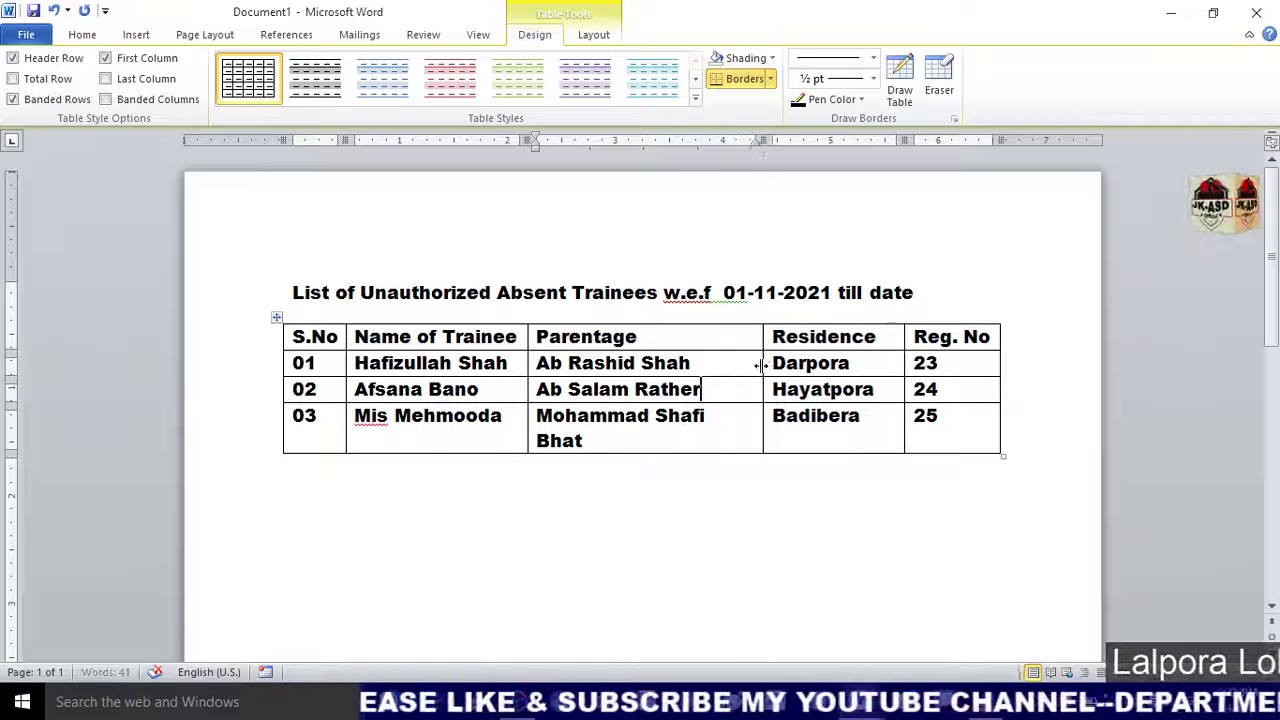
{"action": "left_click", "coordinate": [702, 390]}
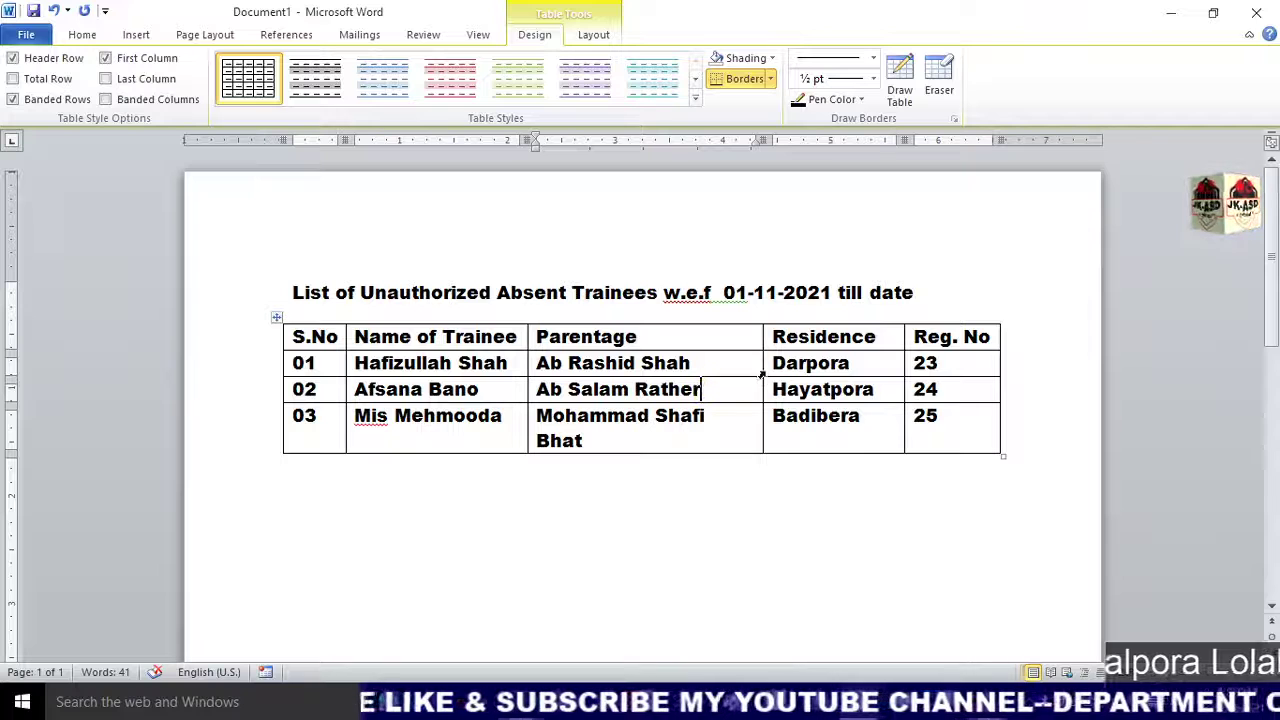
{"action": "left_click_drag", "start_coordinate": [763, 365], "coordinate": [769, 365]}
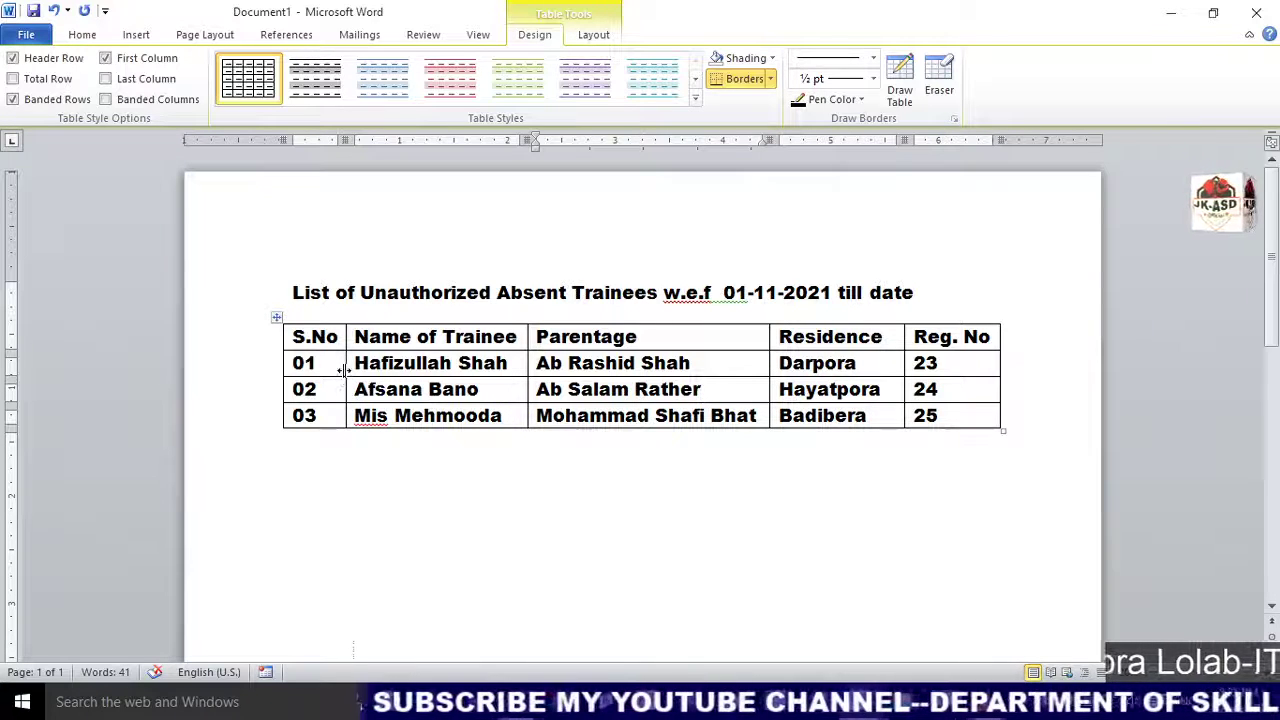
{"action": "left_click_drag", "start_coordinate": [343, 370], "coordinate": [343, 366]}
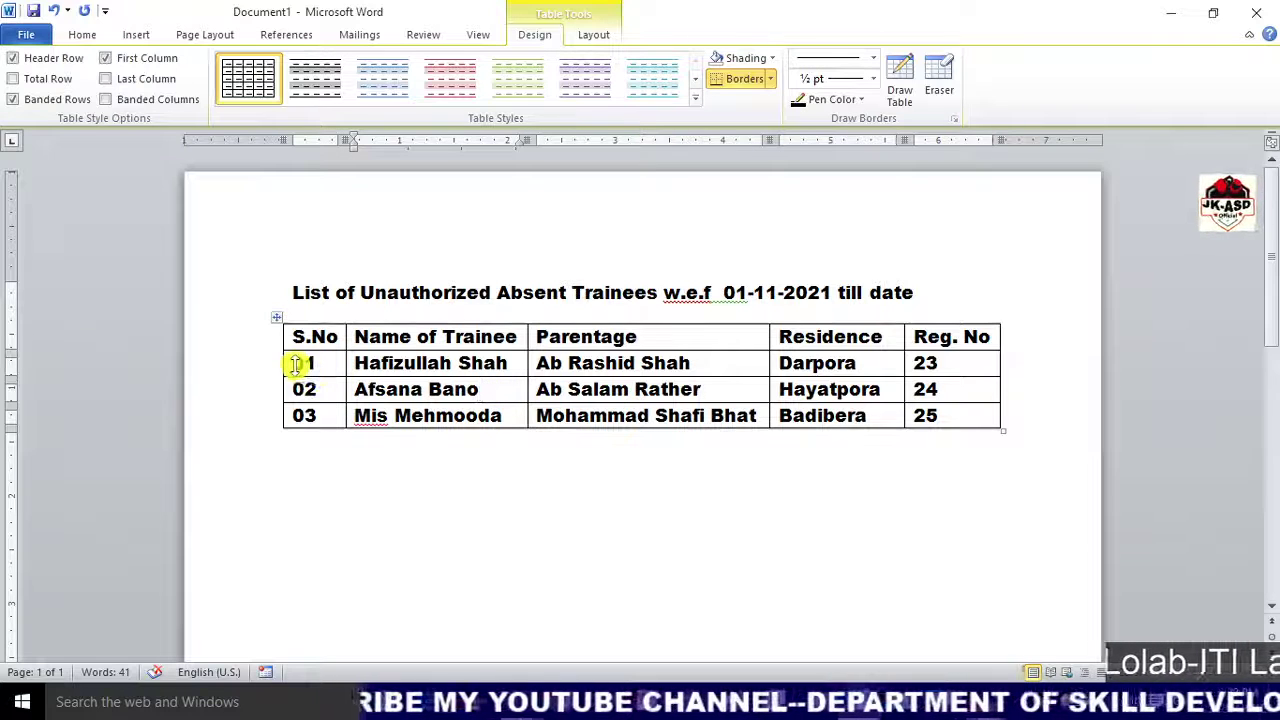
Select the entire trainee table using its move handle at the top-left corner
{"action": "left_click_drag", "start_coordinate": [305, 364], "coordinate": [923, 410]}
{"action": "left_click", "coordinate": [772, 389]}
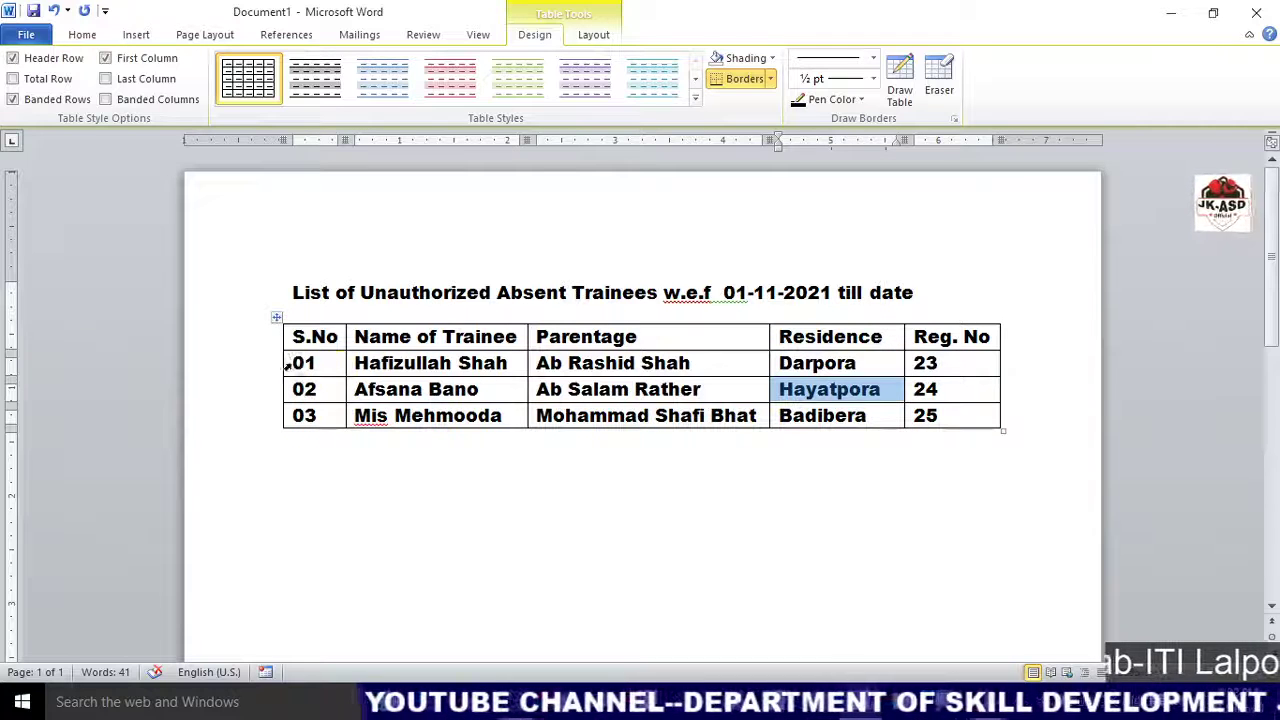
{"action": "left_click_drag", "start_coordinate": [295, 337], "coordinate": [955, 421]}
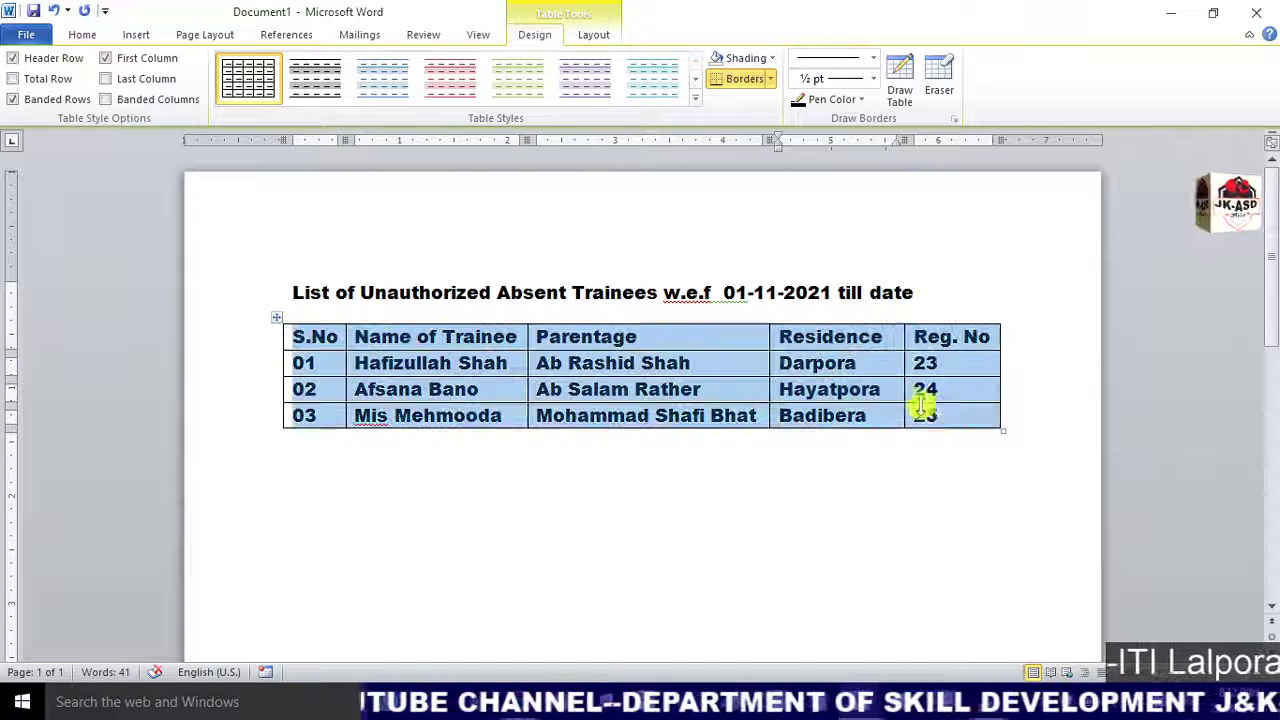
{"action": "left_click", "coordinate": [730, 398]}
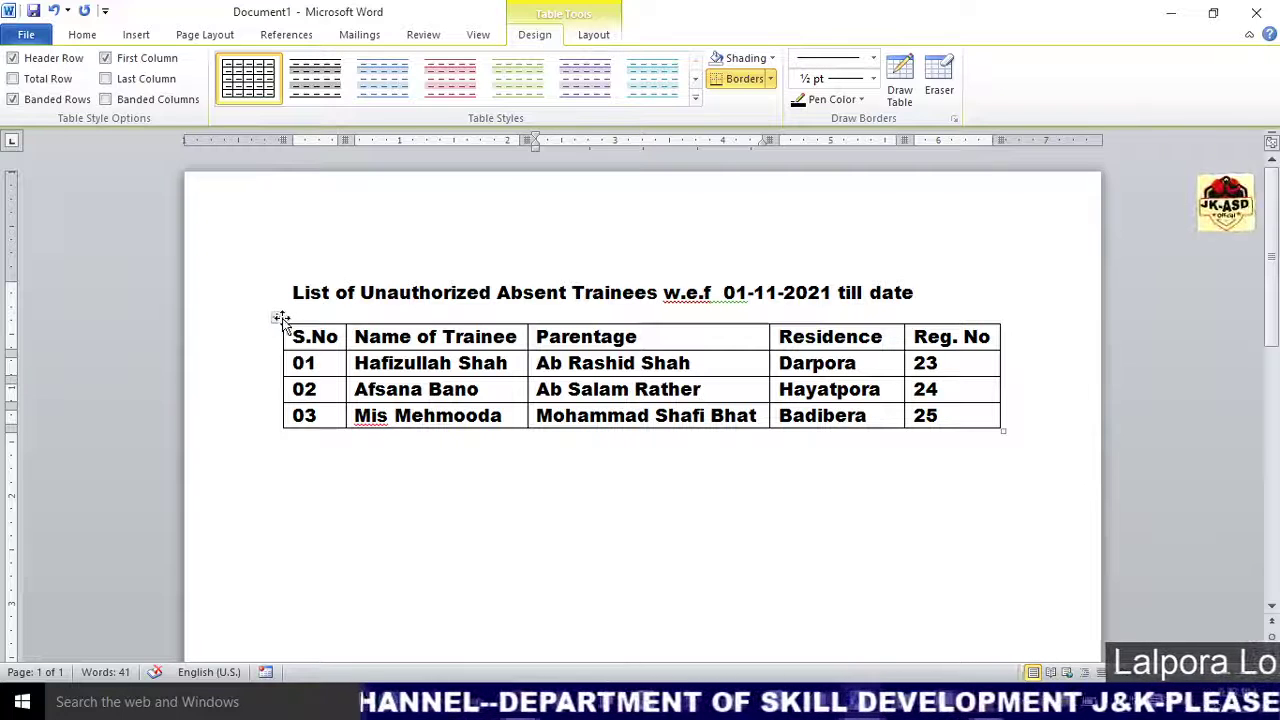
{"action": "left_click", "coordinate": [281, 319]}
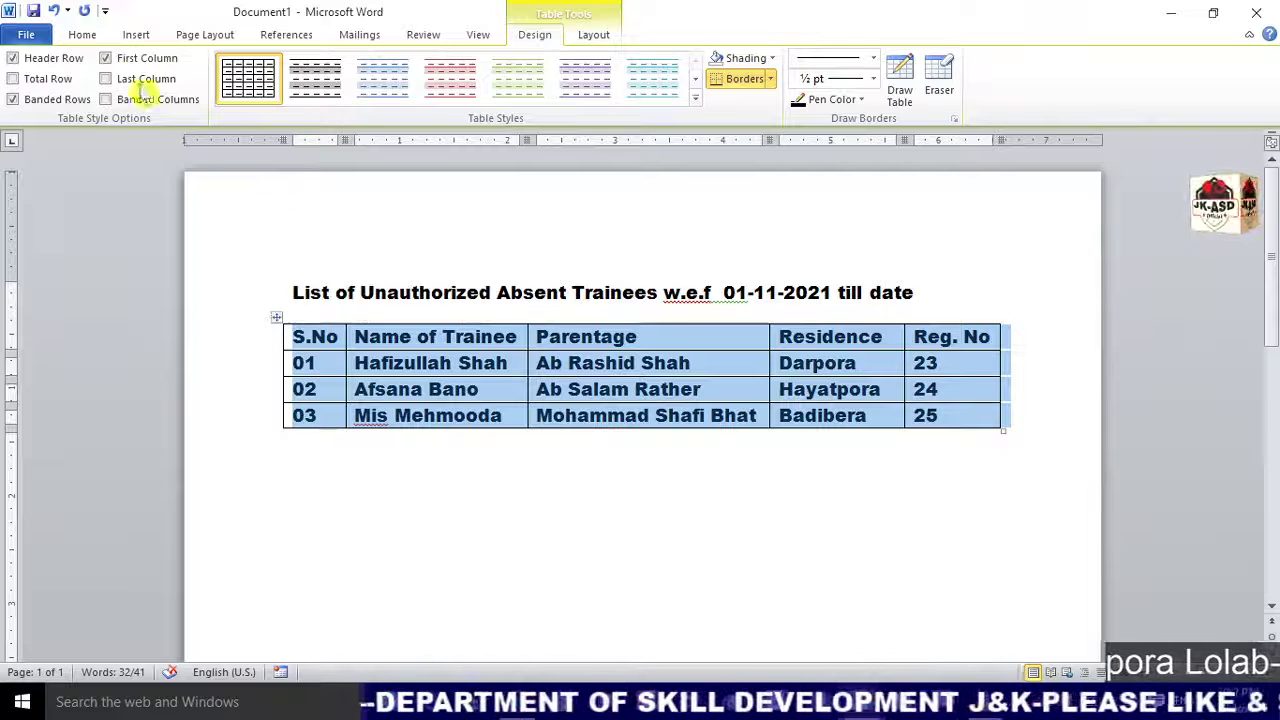
Change the trainee table's text font to Calibri
{"action": "left_click", "coordinate": [80, 35]}
{"action": "left_click", "coordinate": [231, 66]}
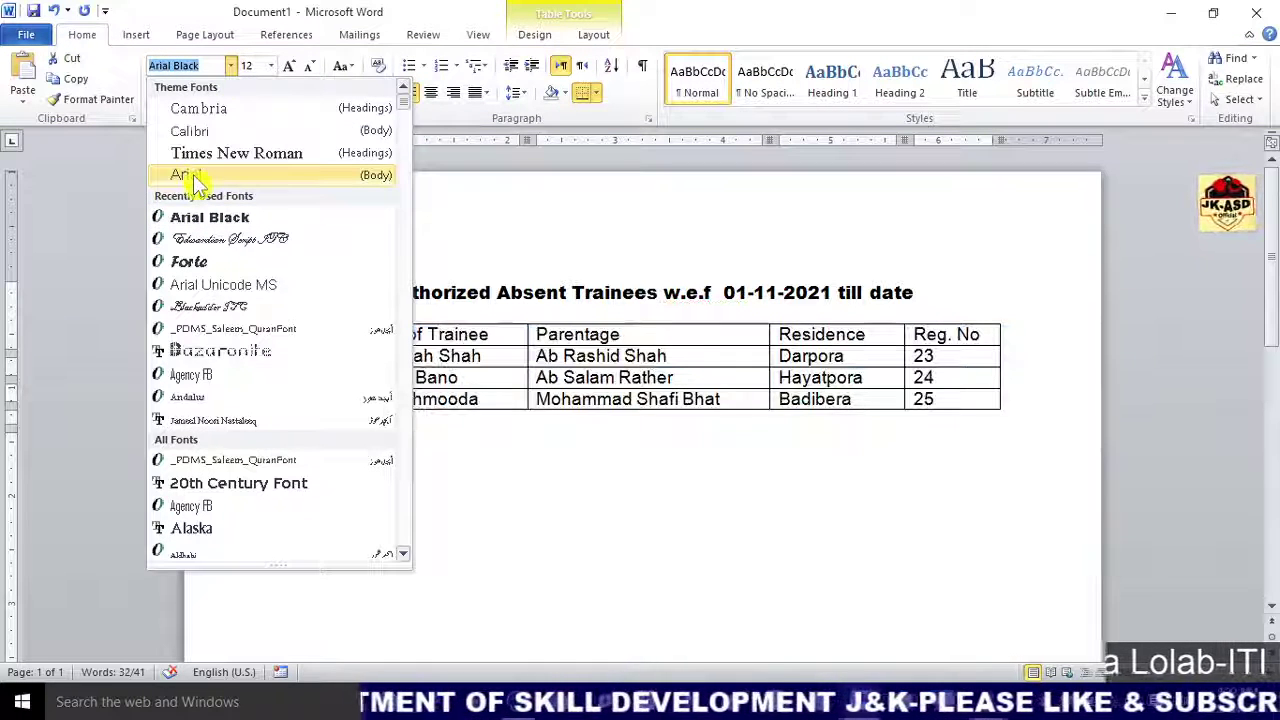
{"action": "left_click", "coordinate": [189, 131]}
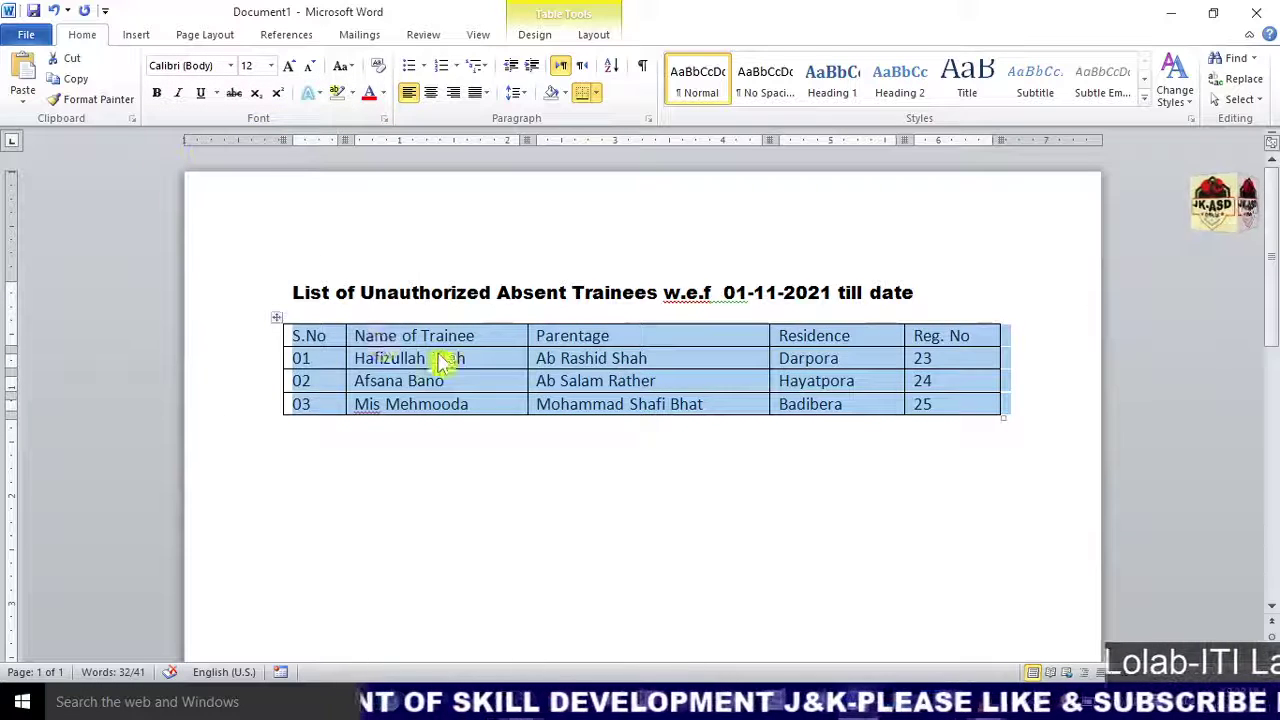
{"action": "left_click", "coordinate": [439, 358]}
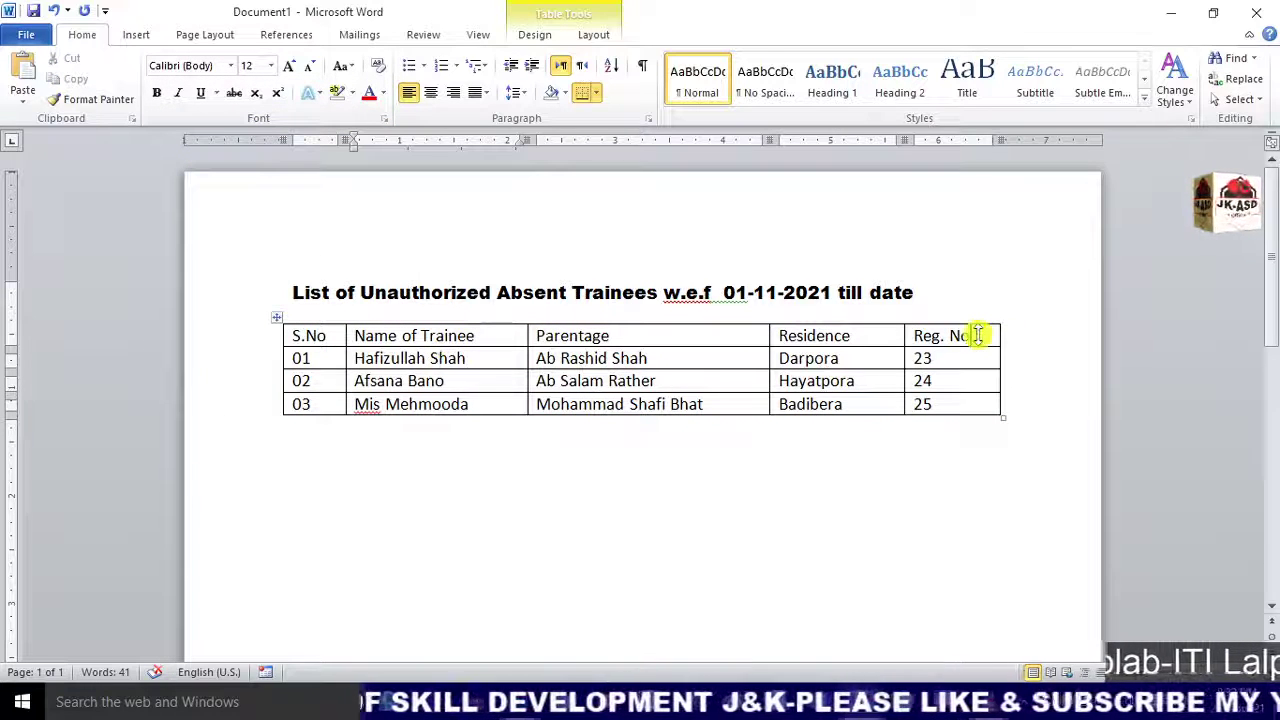
Make the header row, S.No through Reg. No, bold and reselect the table
{"action": "left_click_drag", "start_coordinate": [977, 335], "coordinate": [298, 340]}
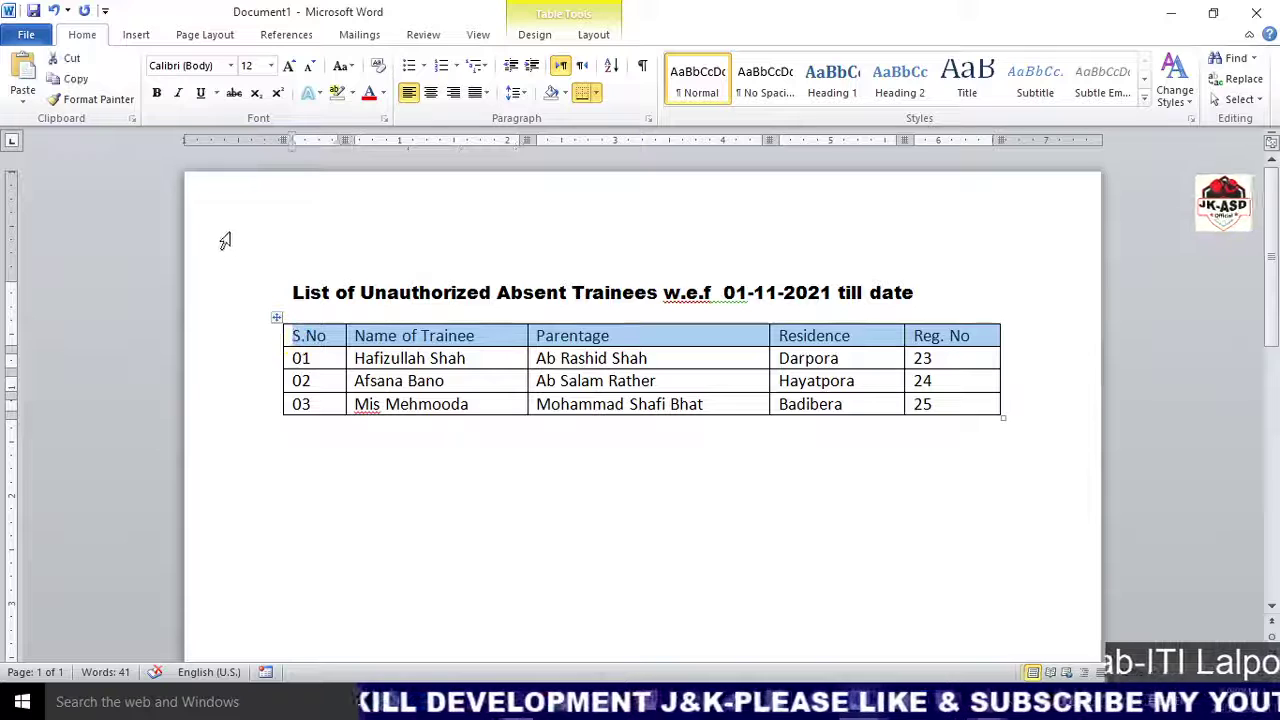
{"action": "left_click", "coordinate": [157, 93]}
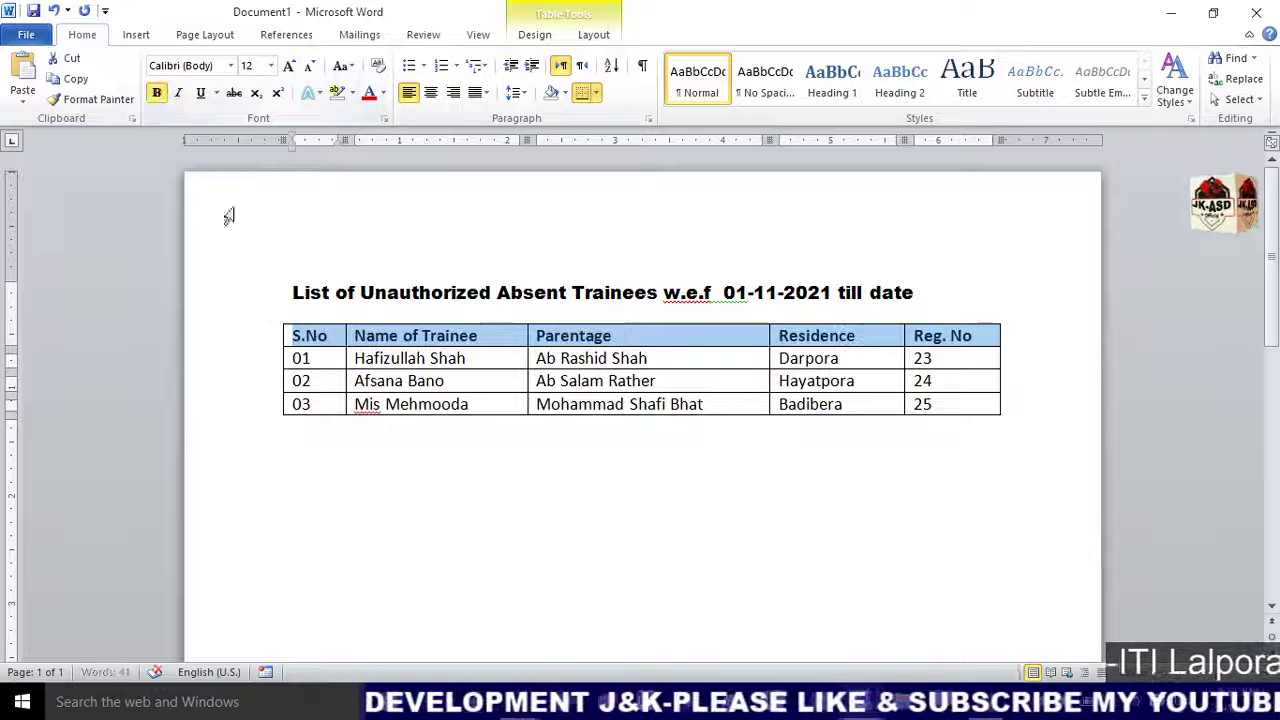
{"action": "left_click", "coordinate": [556, 381]}
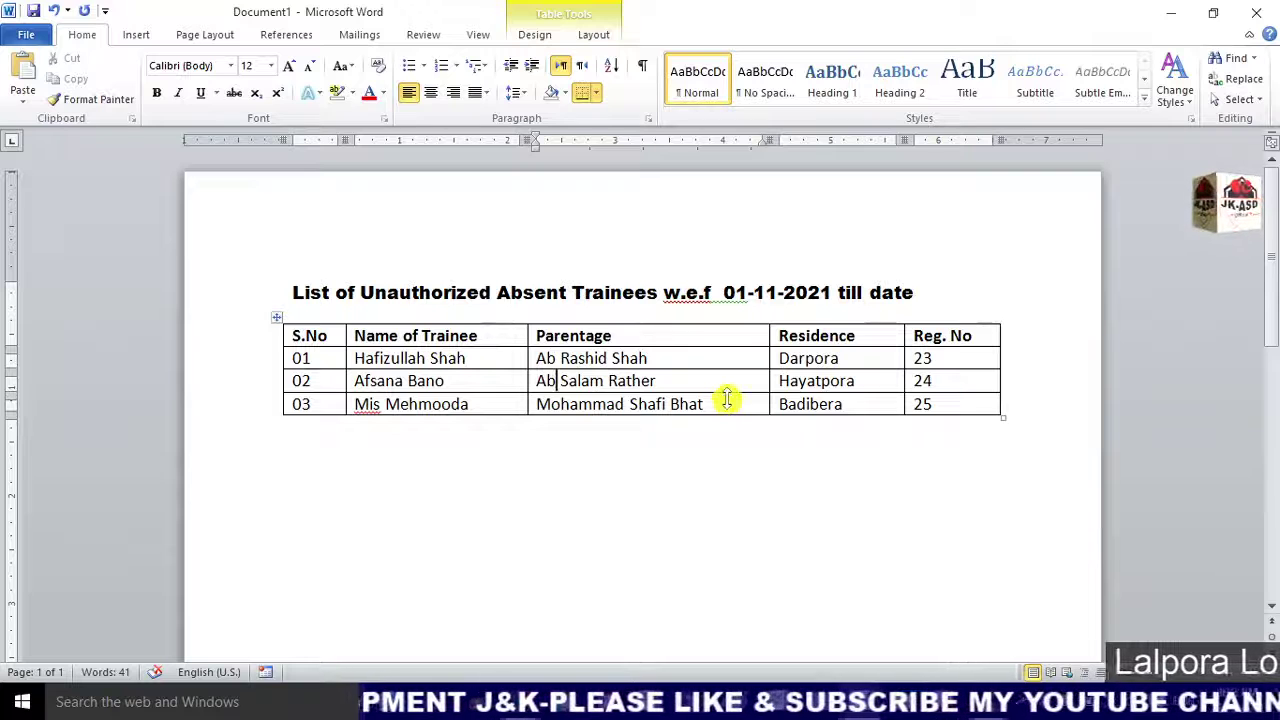
{"action": "left_click", "coordinate": [273, 320]}
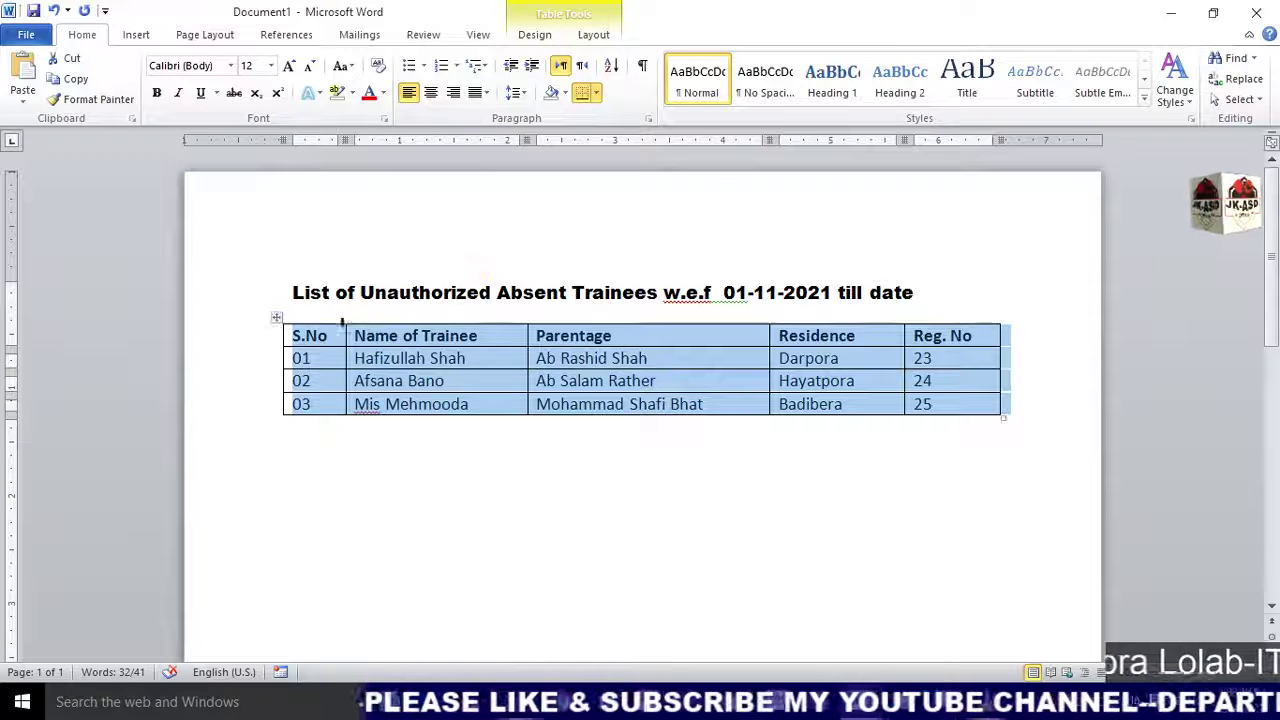
Reselect the trainee table and bring up the Table Tools Design options
{"action": "left_click", "coordinate": [630, 450]}
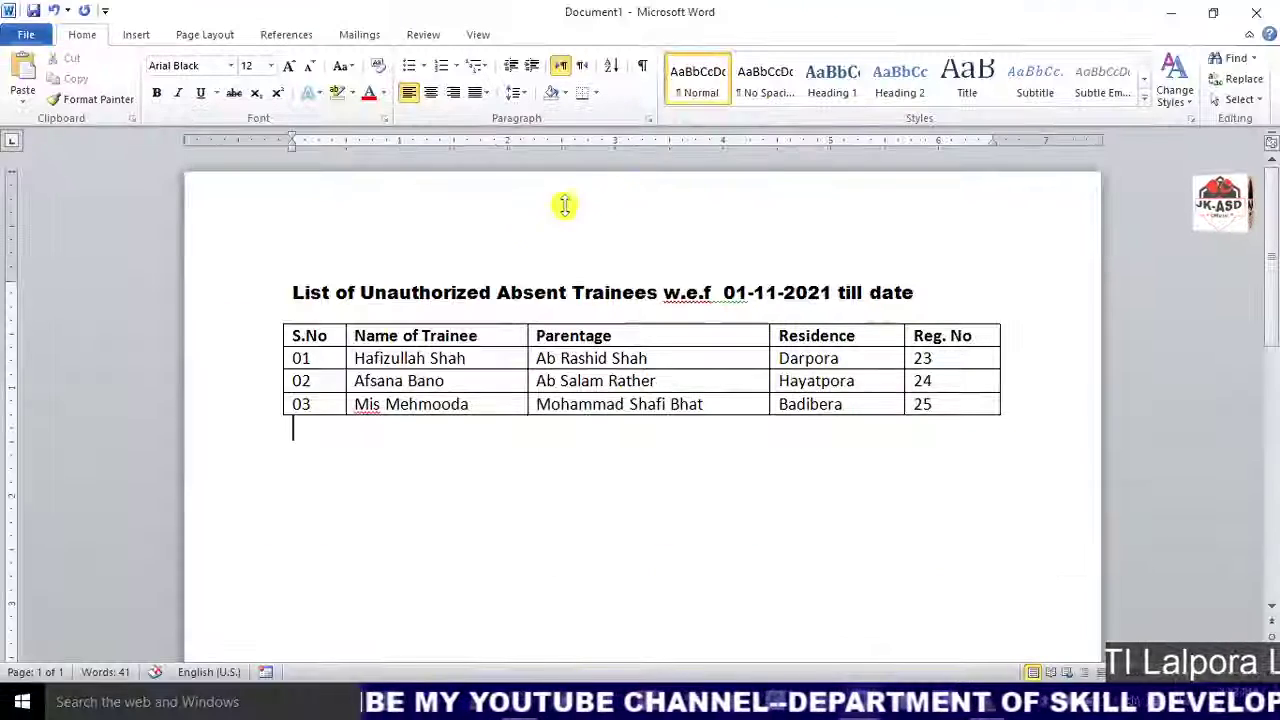
{"action": "left_click", "coordinate": [276, 318]}
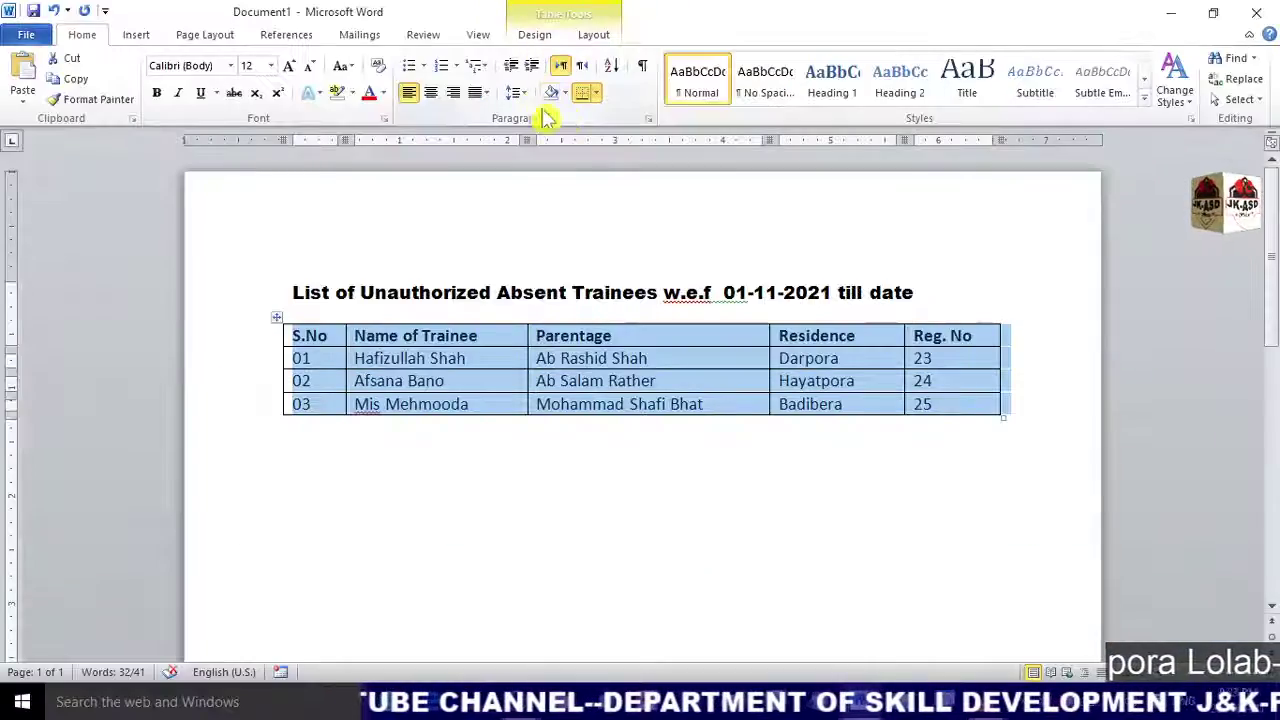
{"action": "left_click", "coordinate": [533, 36]}
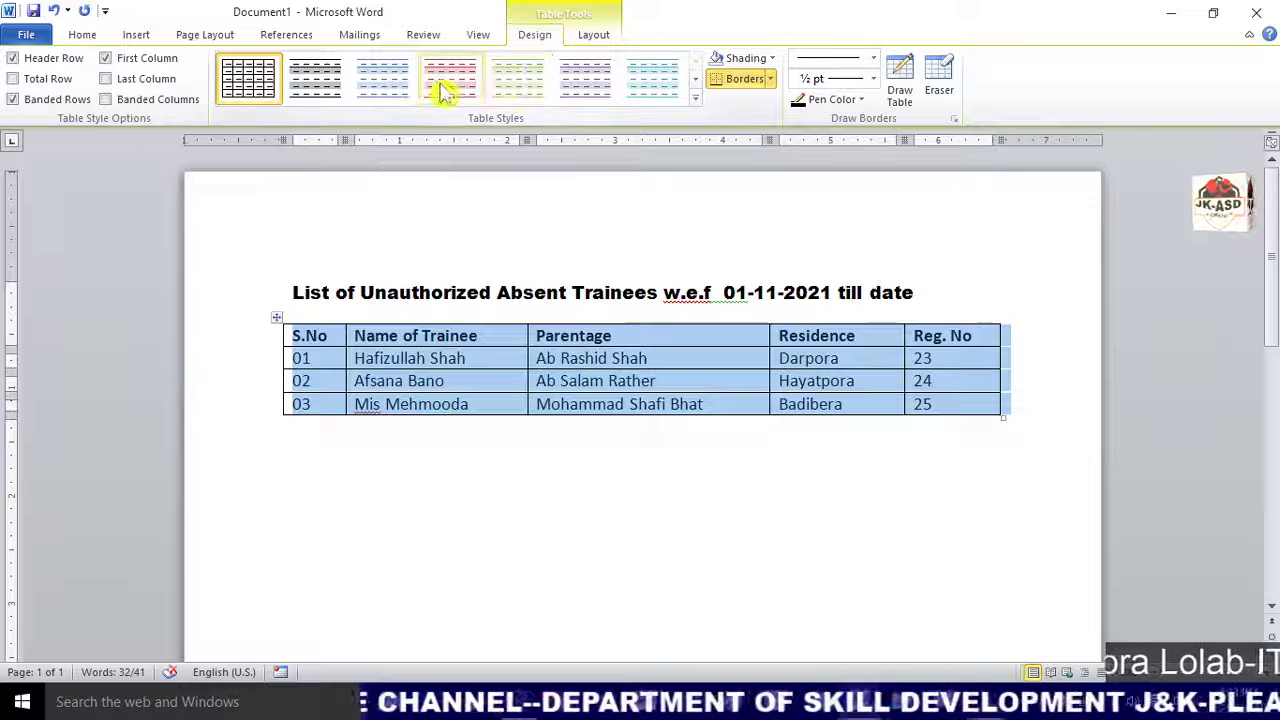
Apply the red built-in style from the Table Styles gallery to the trainee table
{"action": "left_click", "coordinate": [695, 98]}
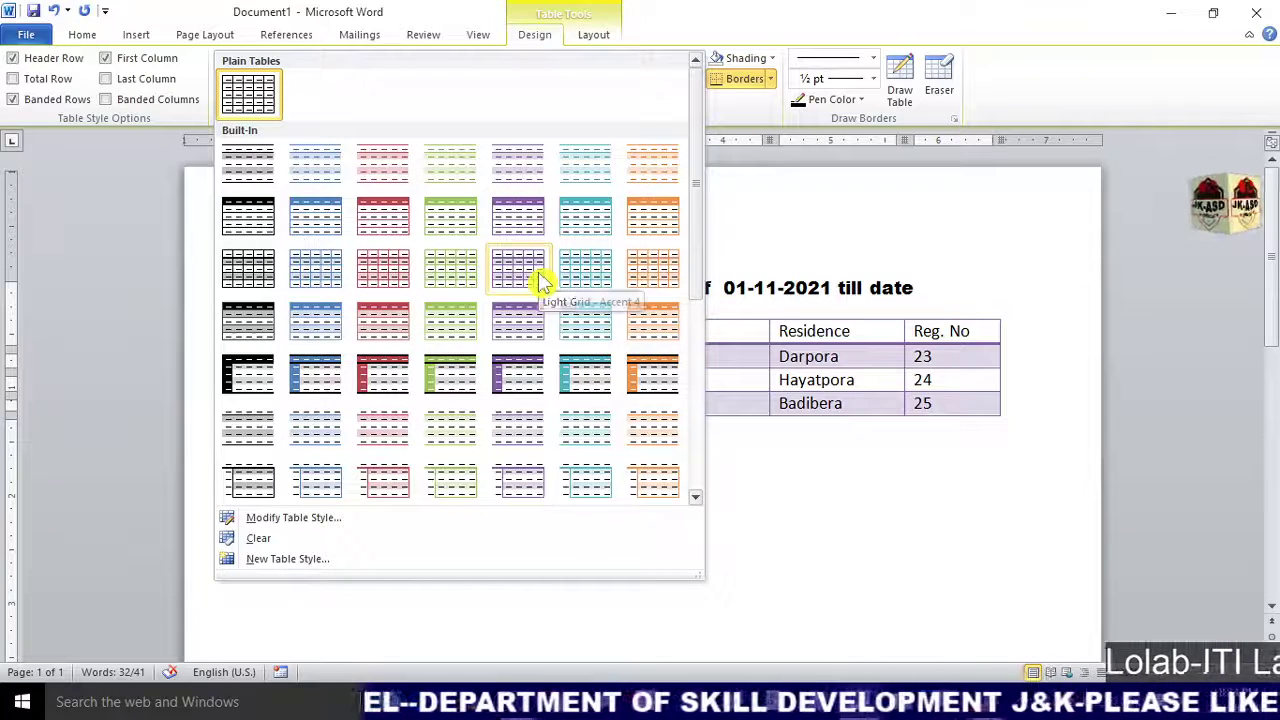
{"action": "left_click", "coordinate": [378, 222]}
{"action": "left_click", "coordinate": [463, 551]}
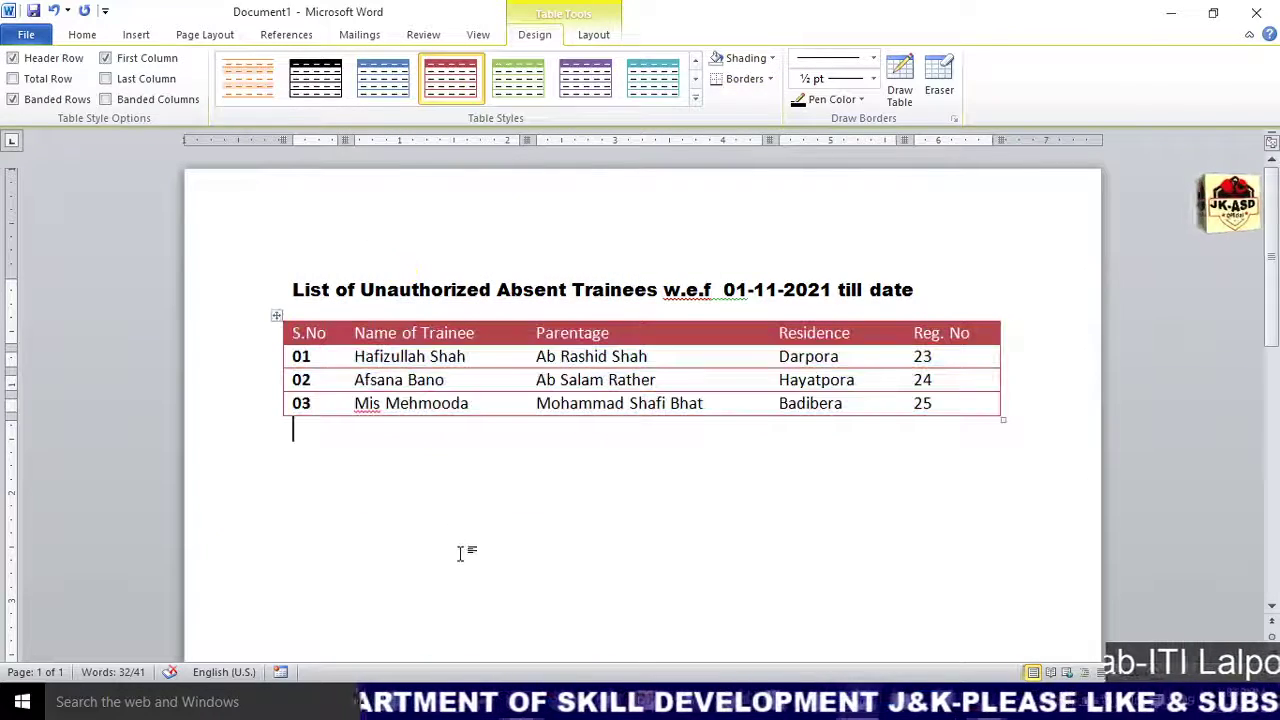
{"action": "scroll", "coordinate": [538, 393], "scroll_direction": "down", "scroll_amount": 1}
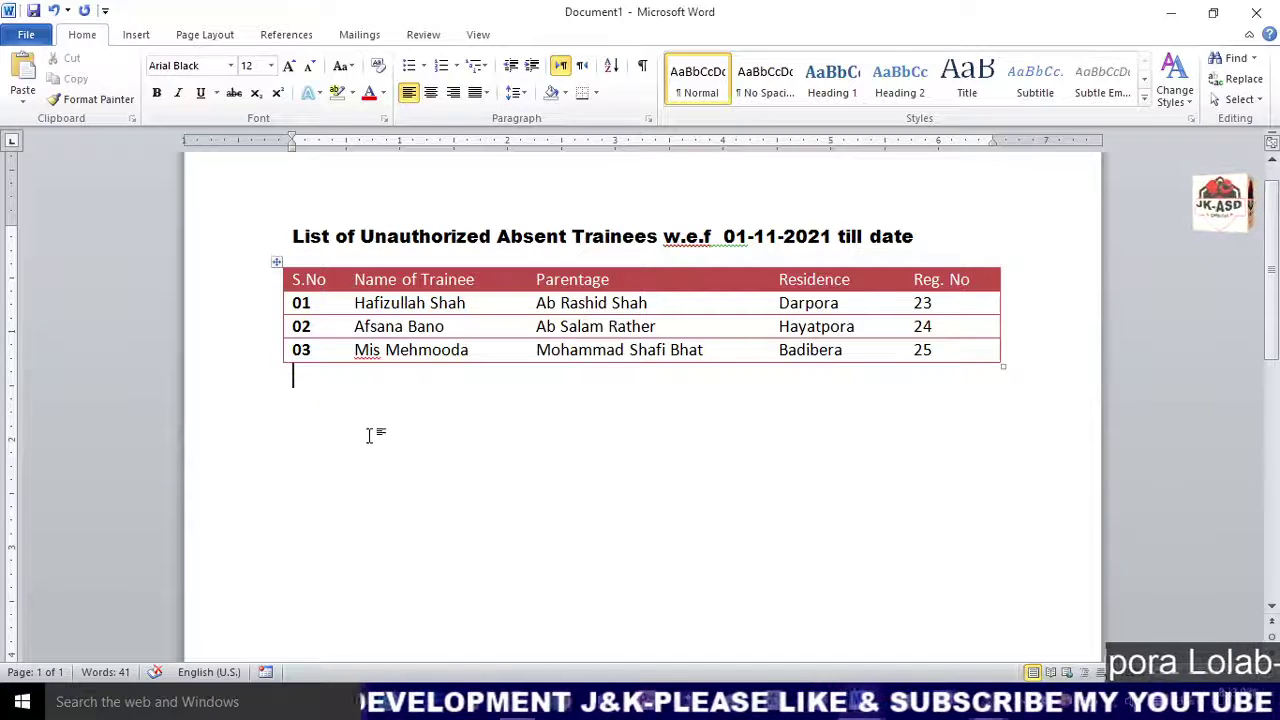
Type the note 'And other Trainees are not punctual in the ongoing Training Programme' below the table
{"action": "key", "text": "Return"}
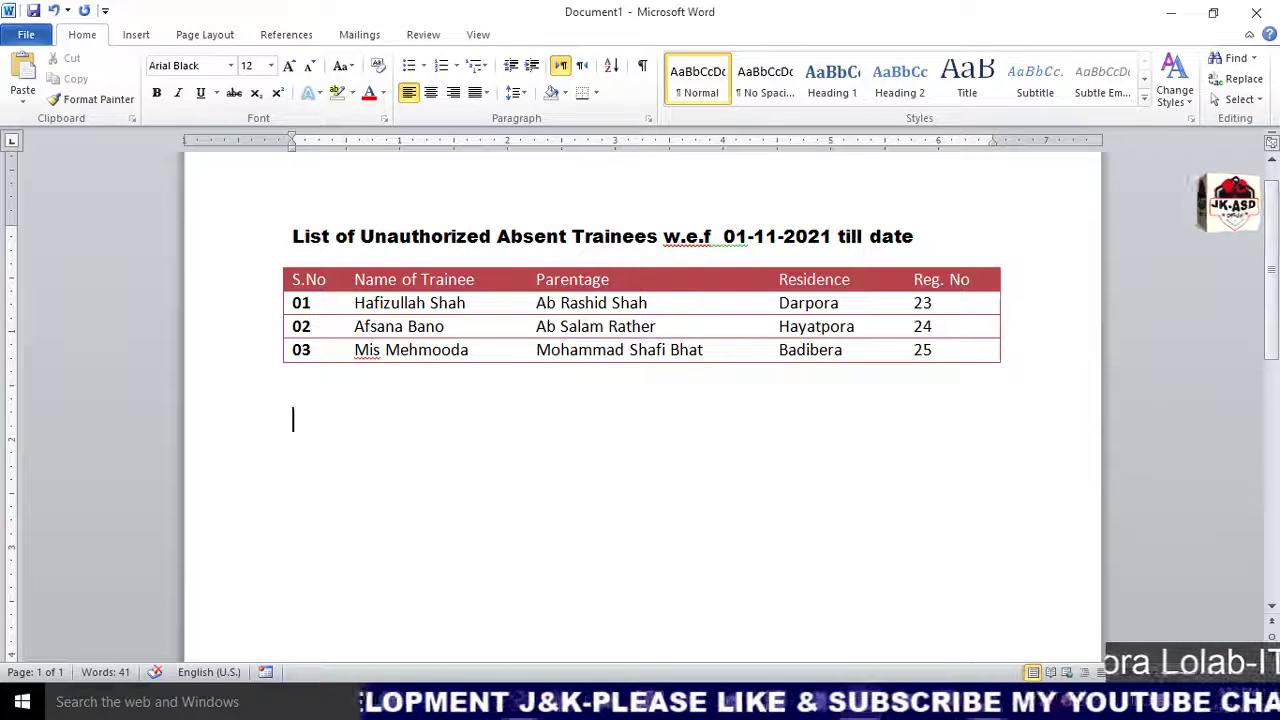
{"action": "type", "text": "And other Trainees are"}
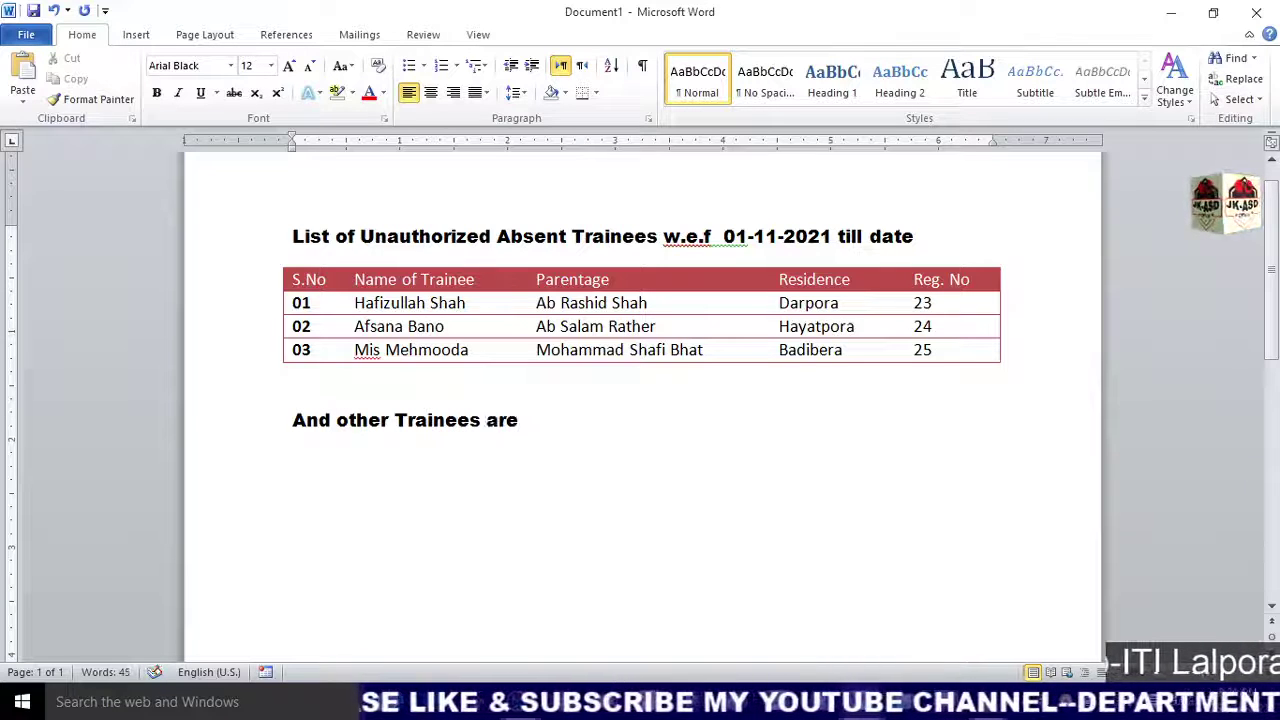
{"action": "type", "text": "not pu"}
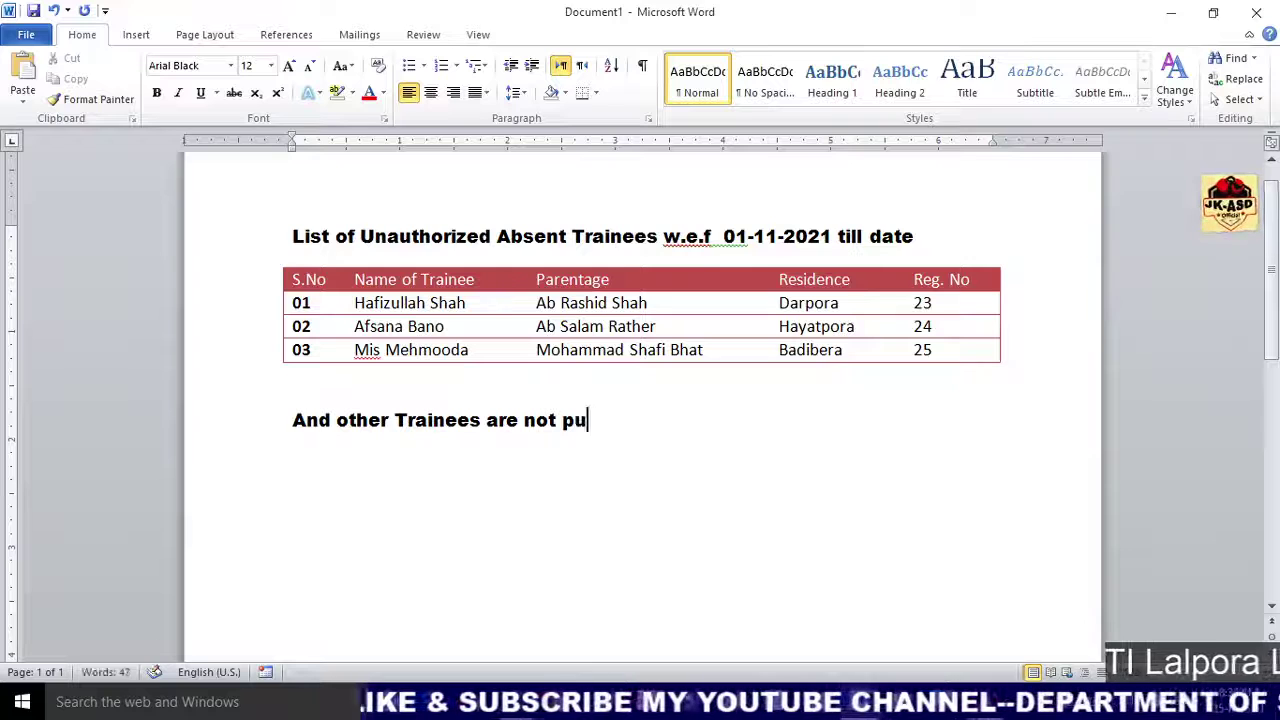
{"action": "type", "text": "al in"}
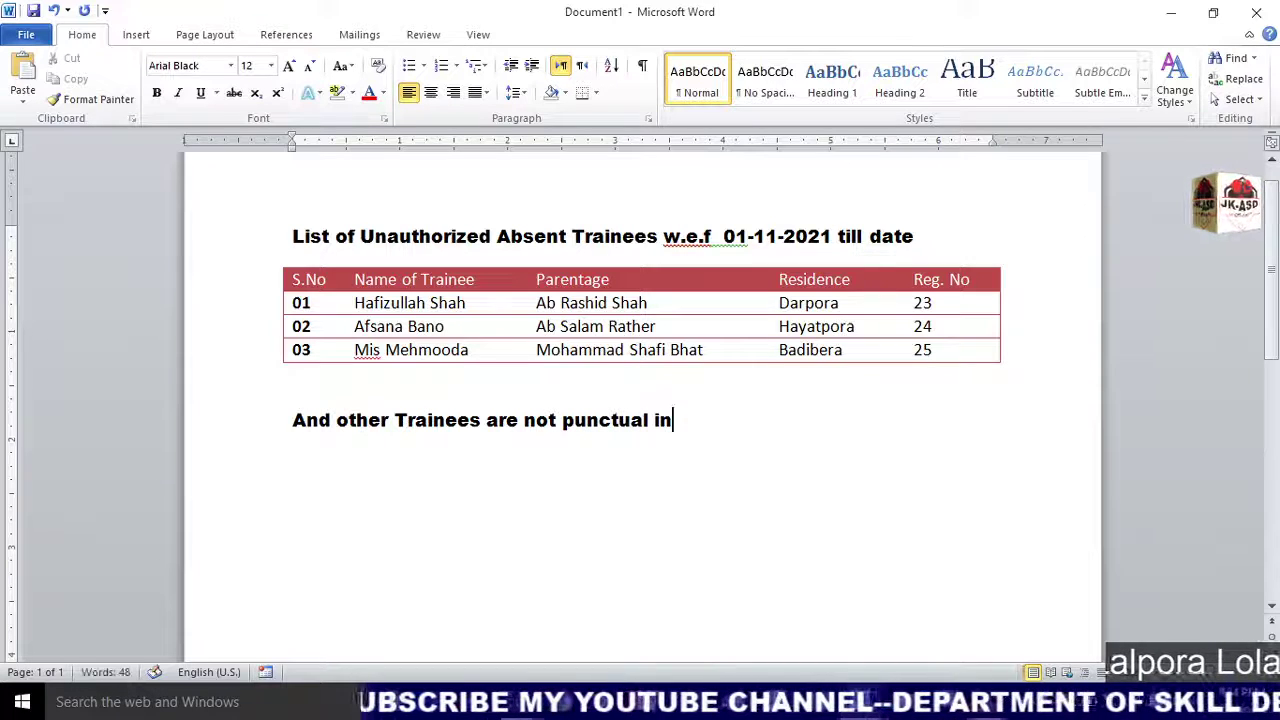
{"action": "type", "text": "the"}
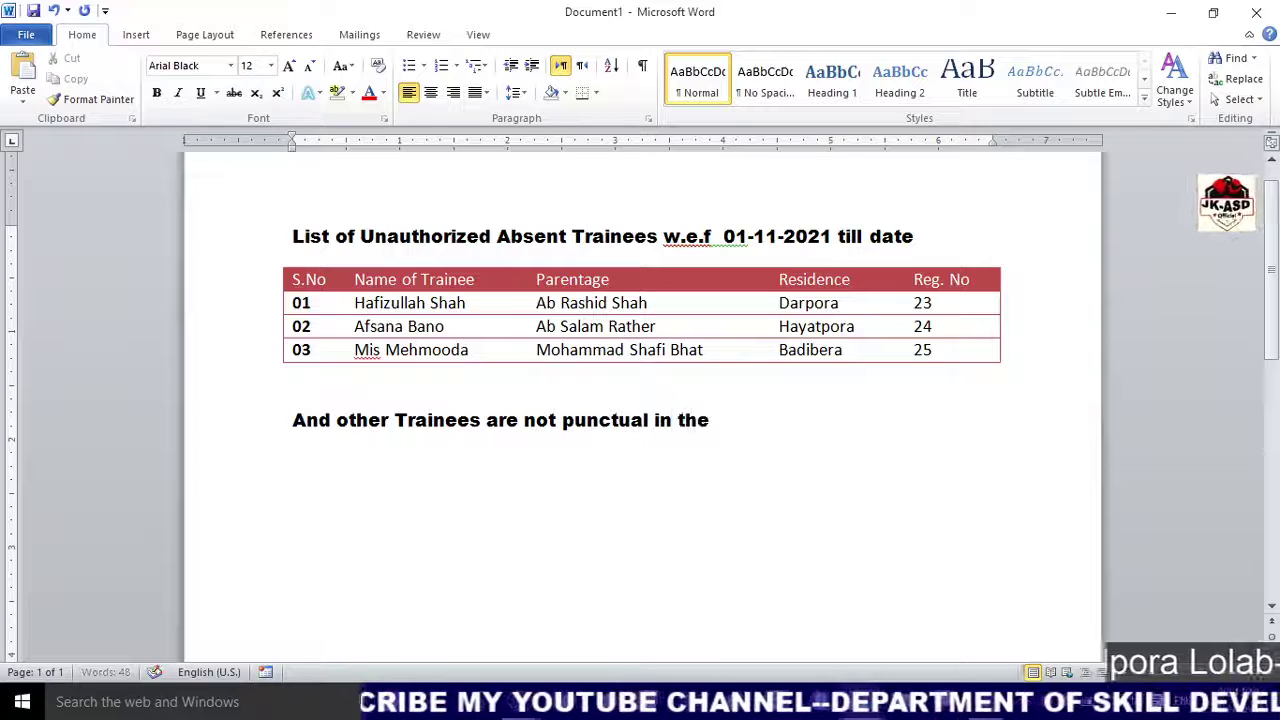
{"action": "type", "text": " ong"}
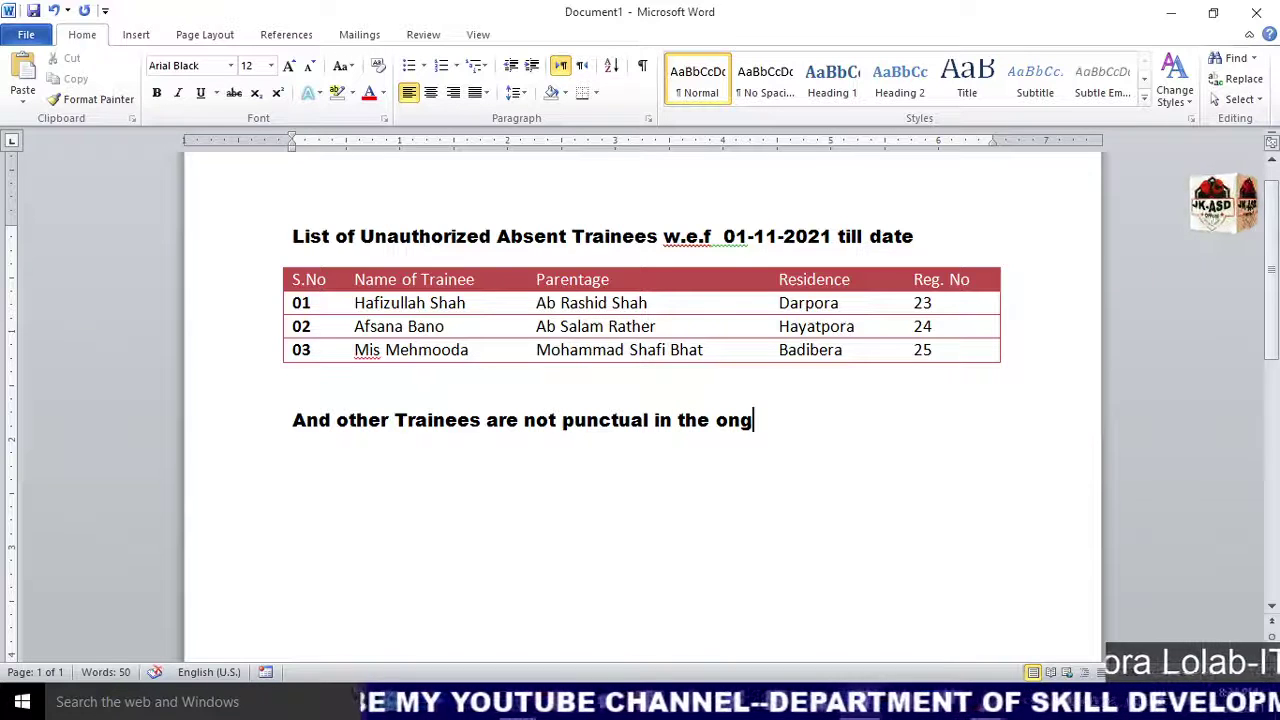
{"action": "type", "text": "oing Trai"}
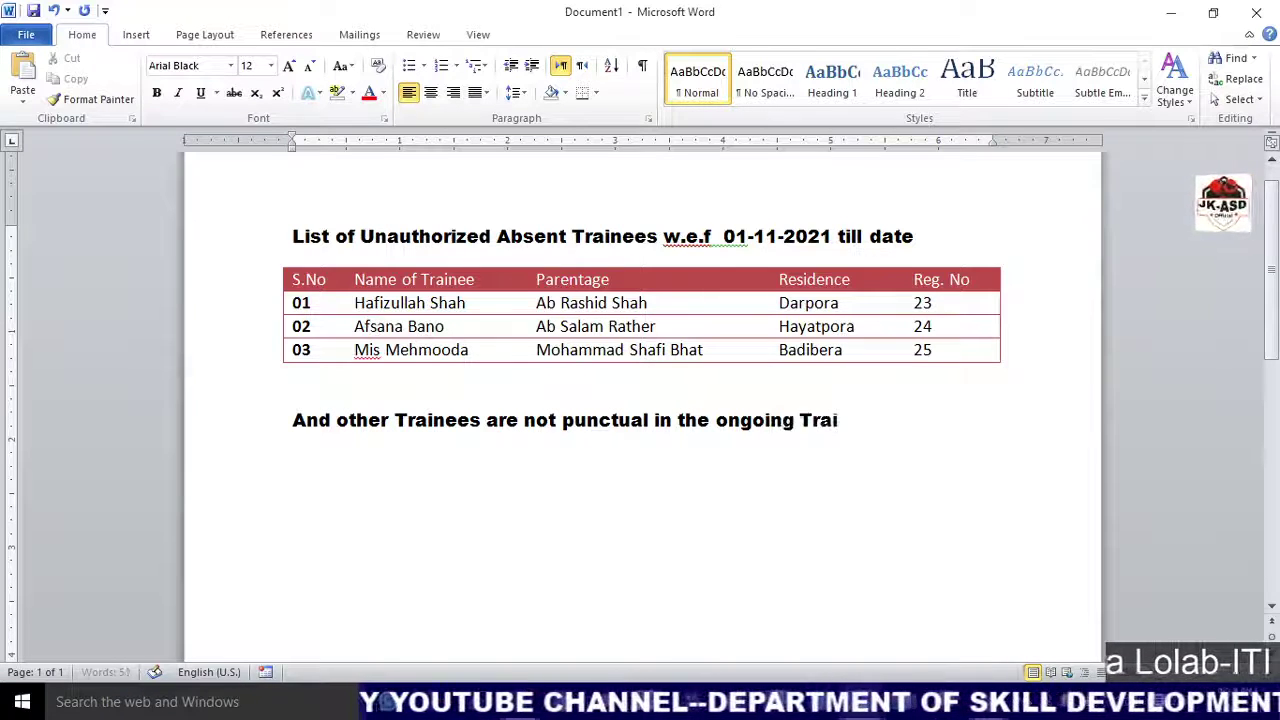
{"action": "type", "text": " Pr"}
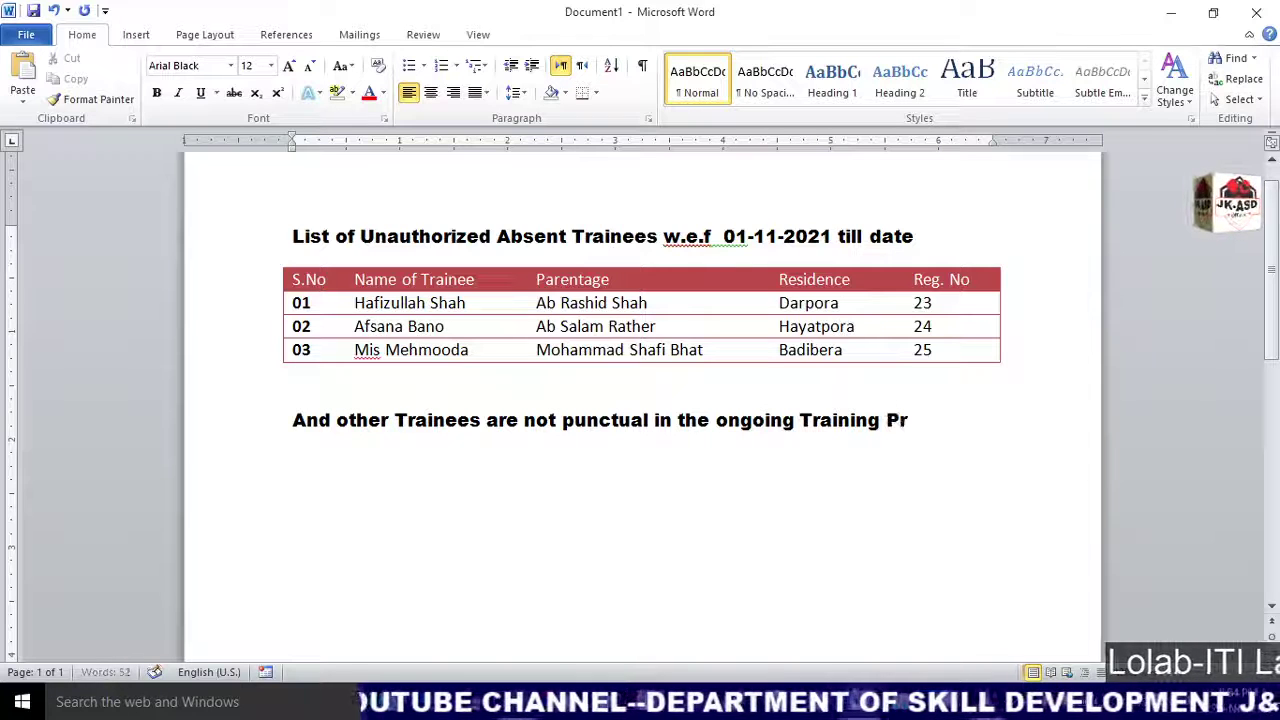
{"action": "type", "text": "gramme"}
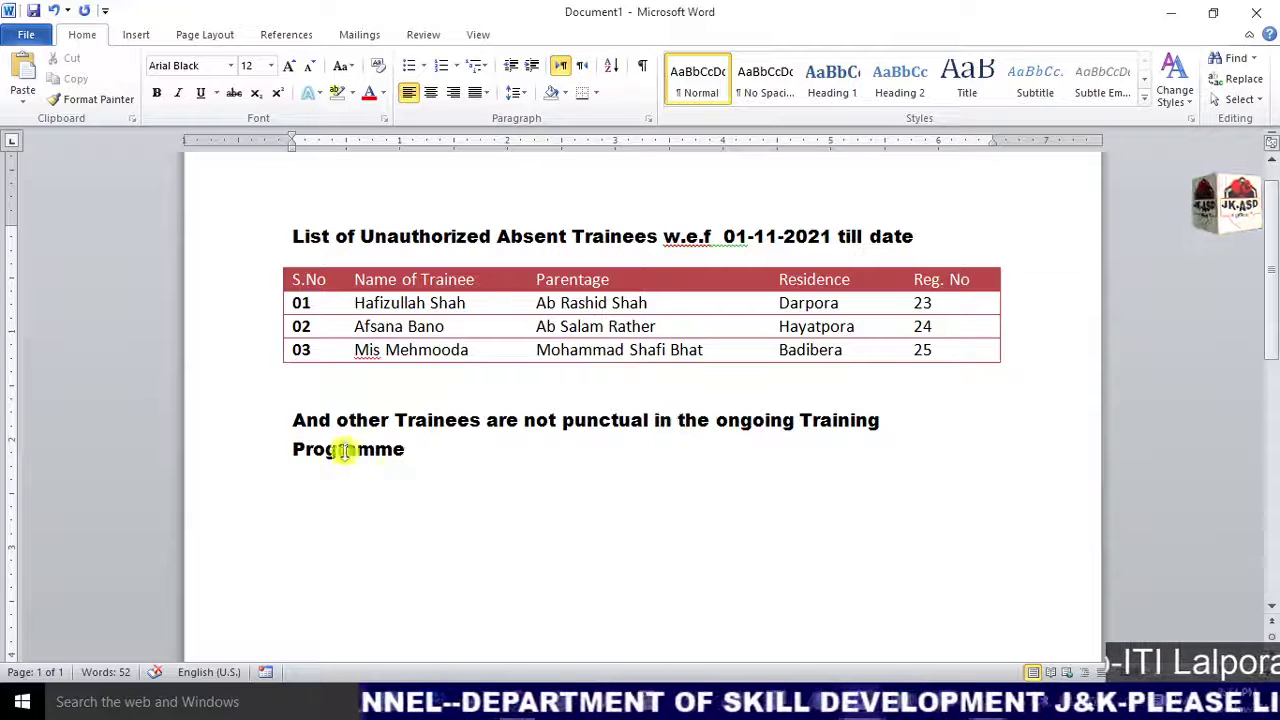
Shrink the note sentence to 11 pt and start a new paragraph after it
{"action": "left_click_drag", "start_coordinate": [290, 421], "coordinate": [379, 449]}
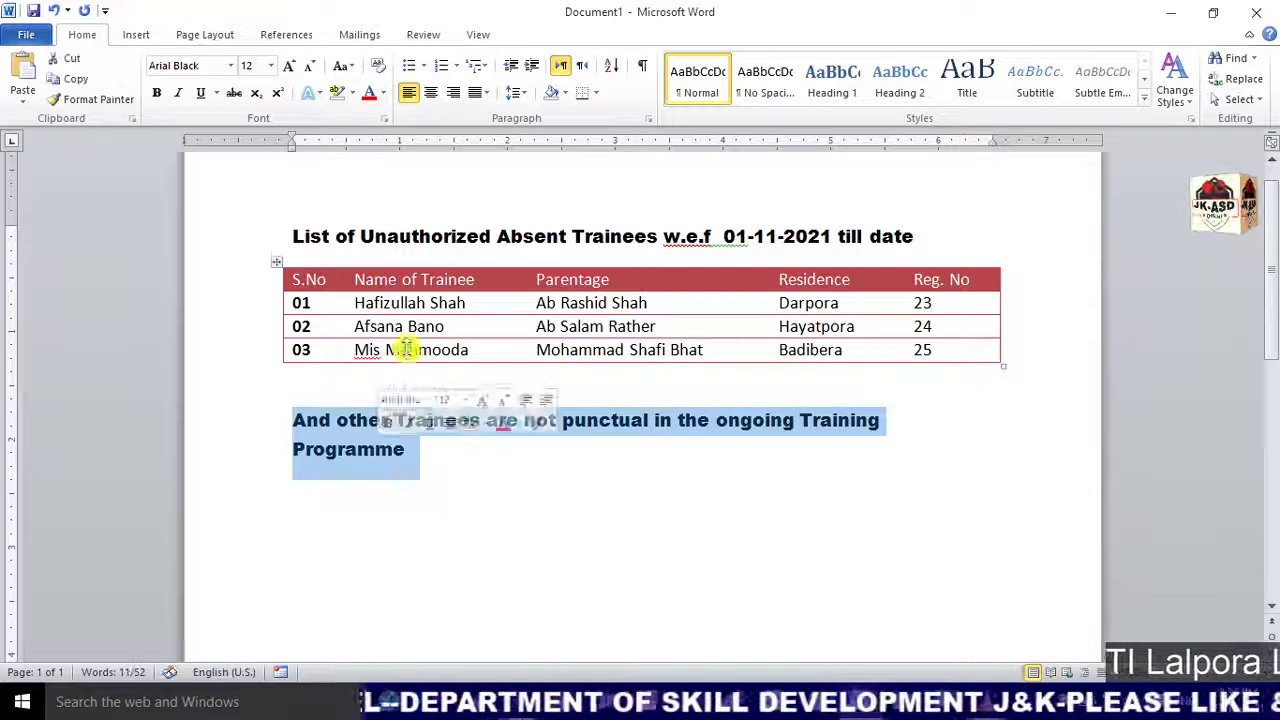
{"action": "left_click", "coordinate": [312, 70]}
{"action": "left_click", "coordinate": [540, 418]}
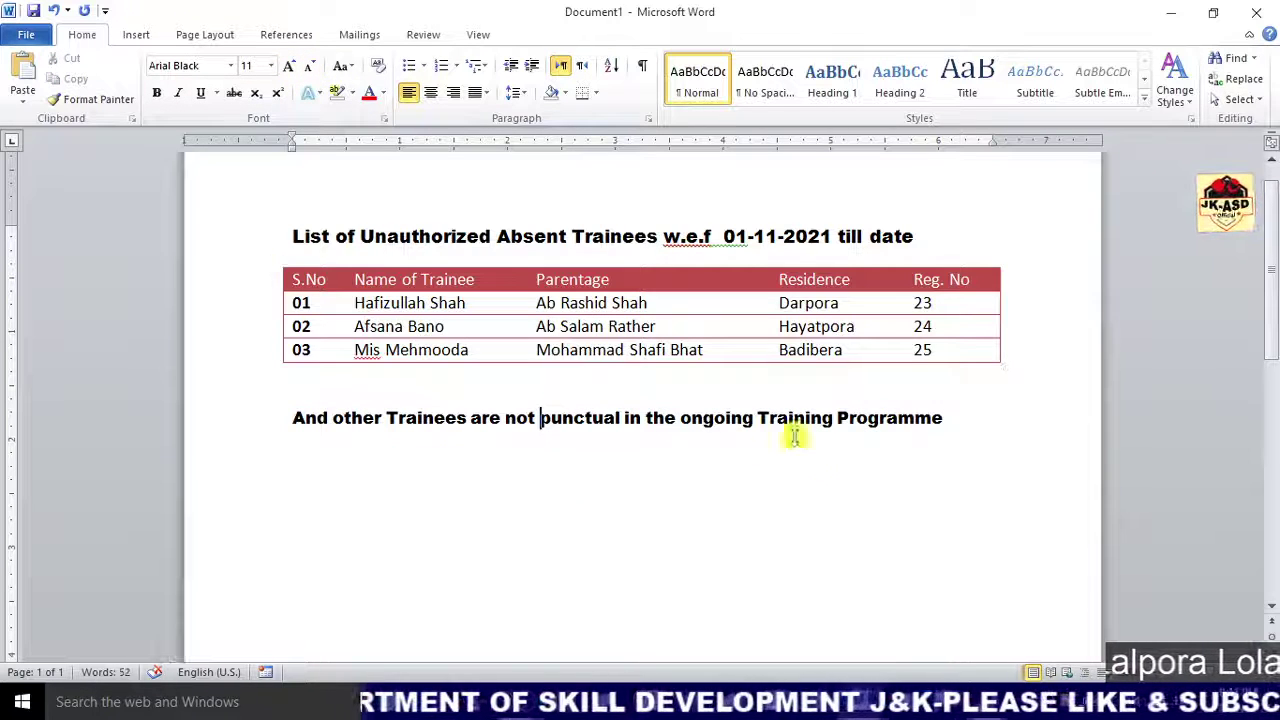
{"action": "left_click", "coordinate": [997, 417]}
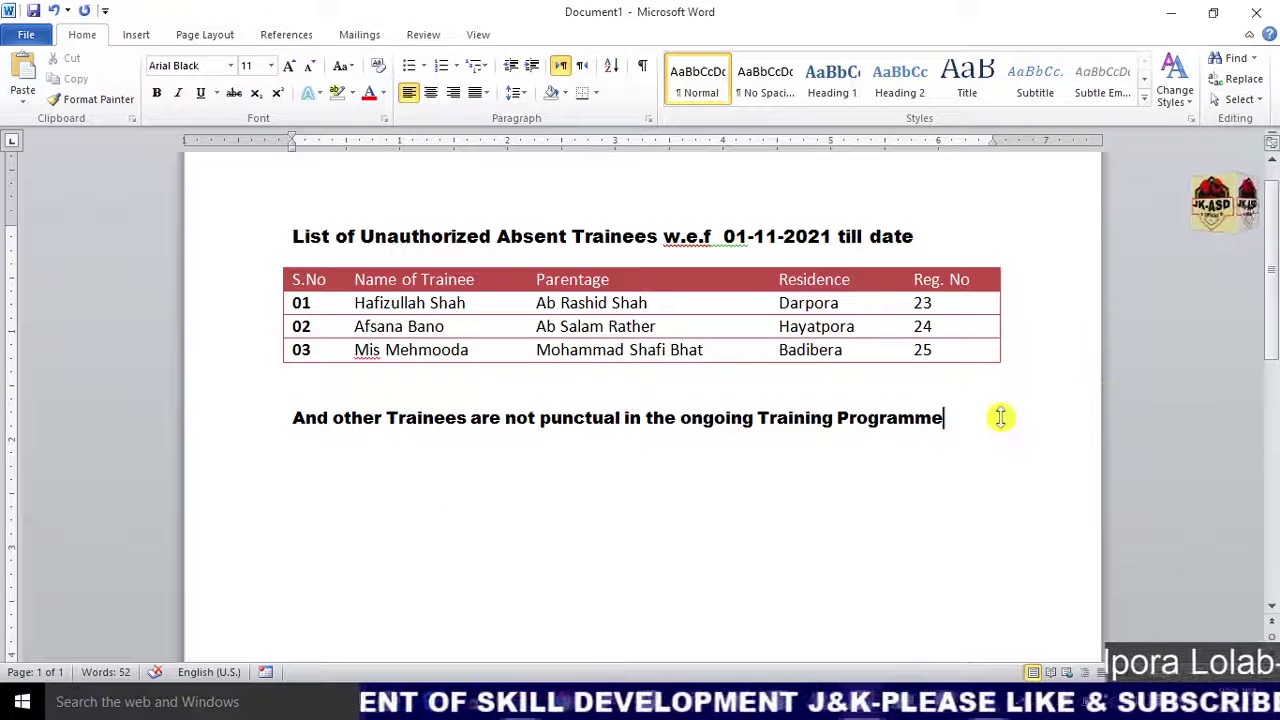
{"action": "key", "text": "Return"}
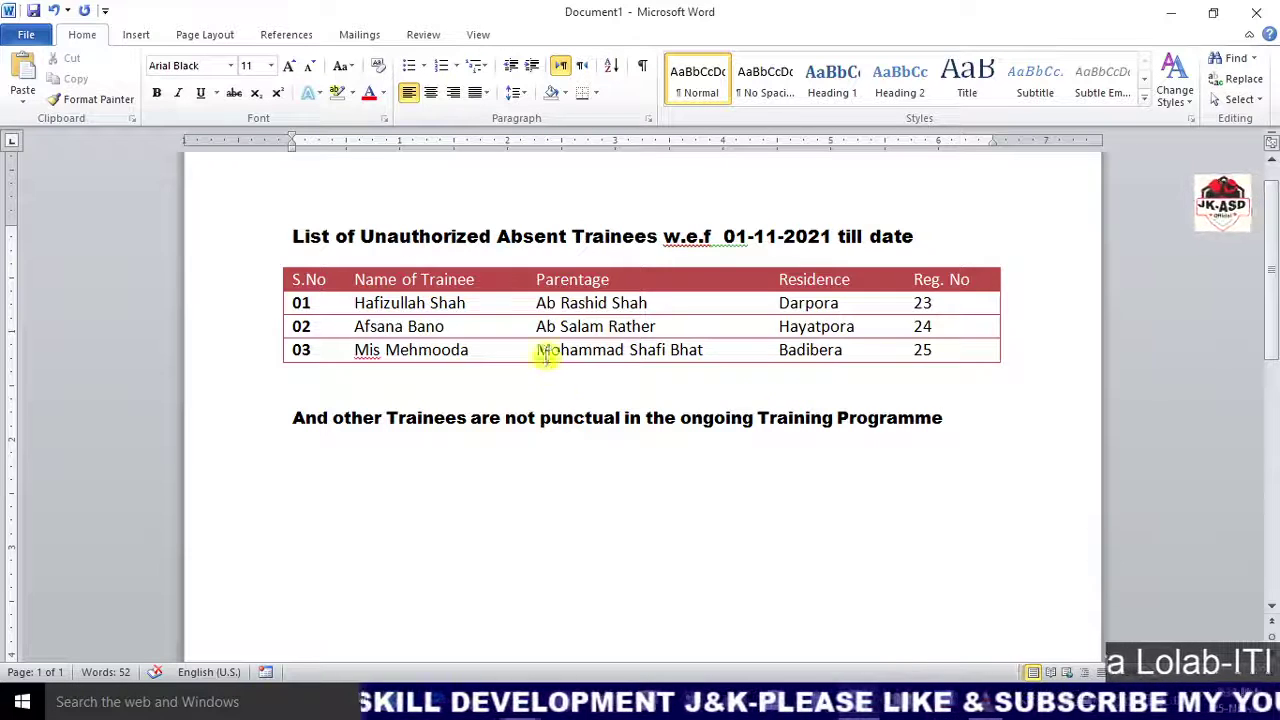
Insert a 5-column, 3-row table below the note through the Insert Table dialog
{"action": "left_click", "coordinate": [138, 36]}
{"action": "left_click", "coordinate": [149, 80]}
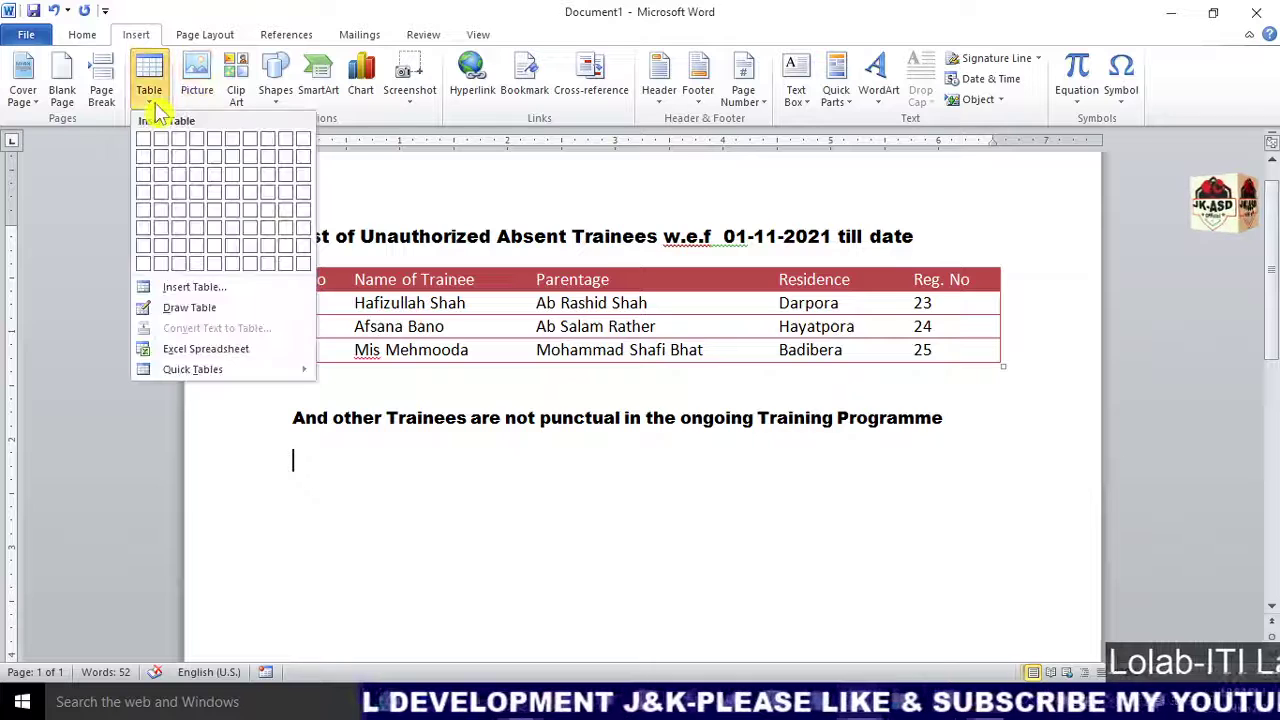
{"action": "left_click", "coordinate": [190, 289]}
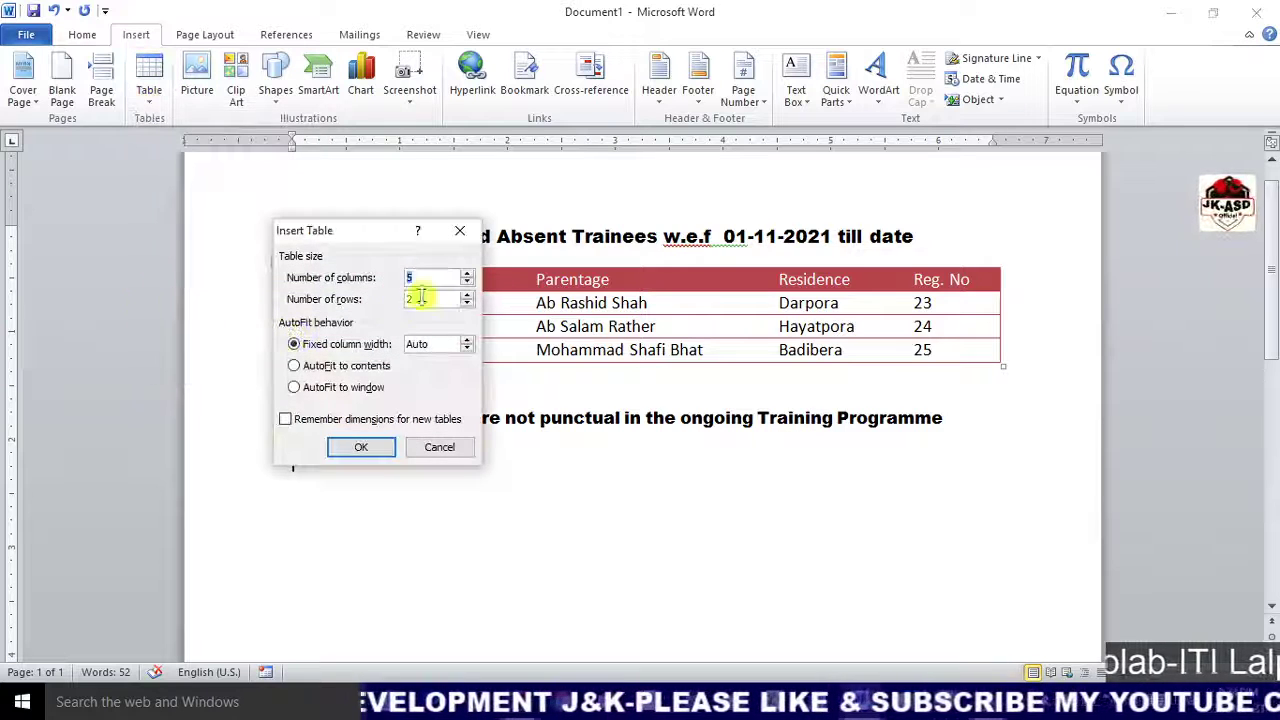
{"action": "left_click", "coordinate": [466, 296]}
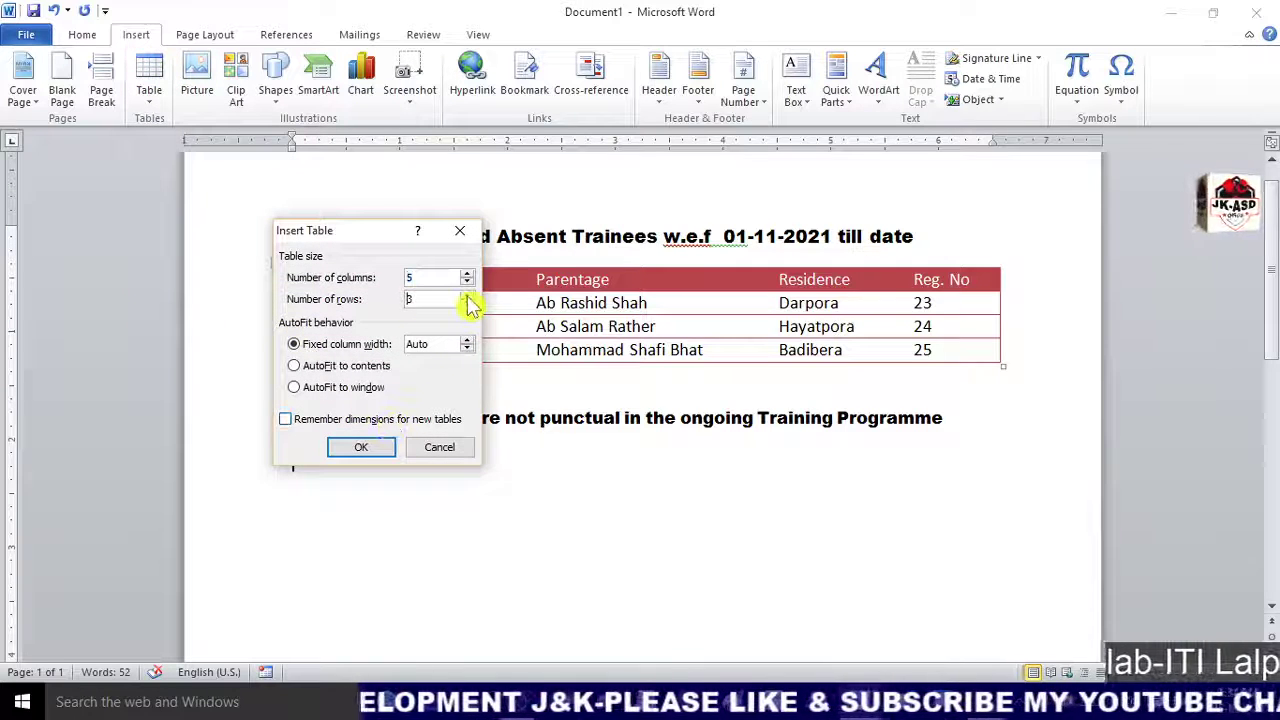
{"action": "left_click", "coordinate": [362, 450]}
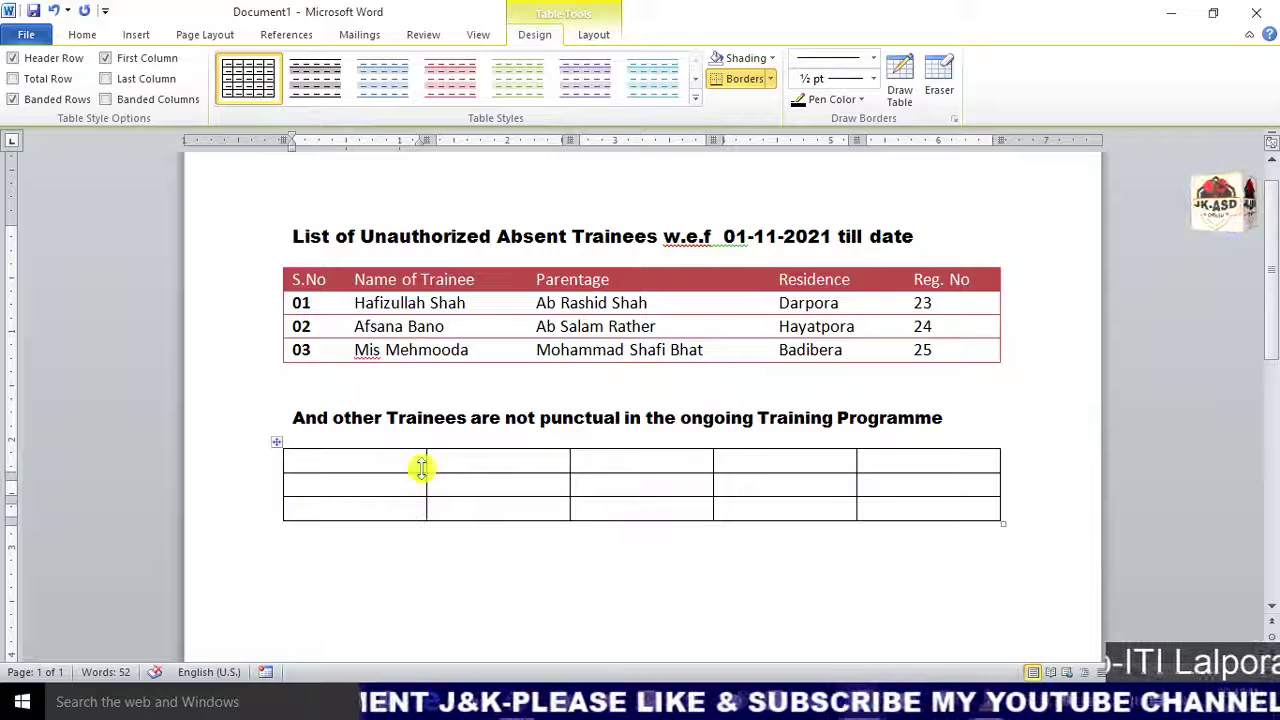
Narrow the new table's first column, paste the first table's header row, then undo it
{"action": "left_click_drag", "start_coordinate": [426, 467], "coordinate": [386, 468]}
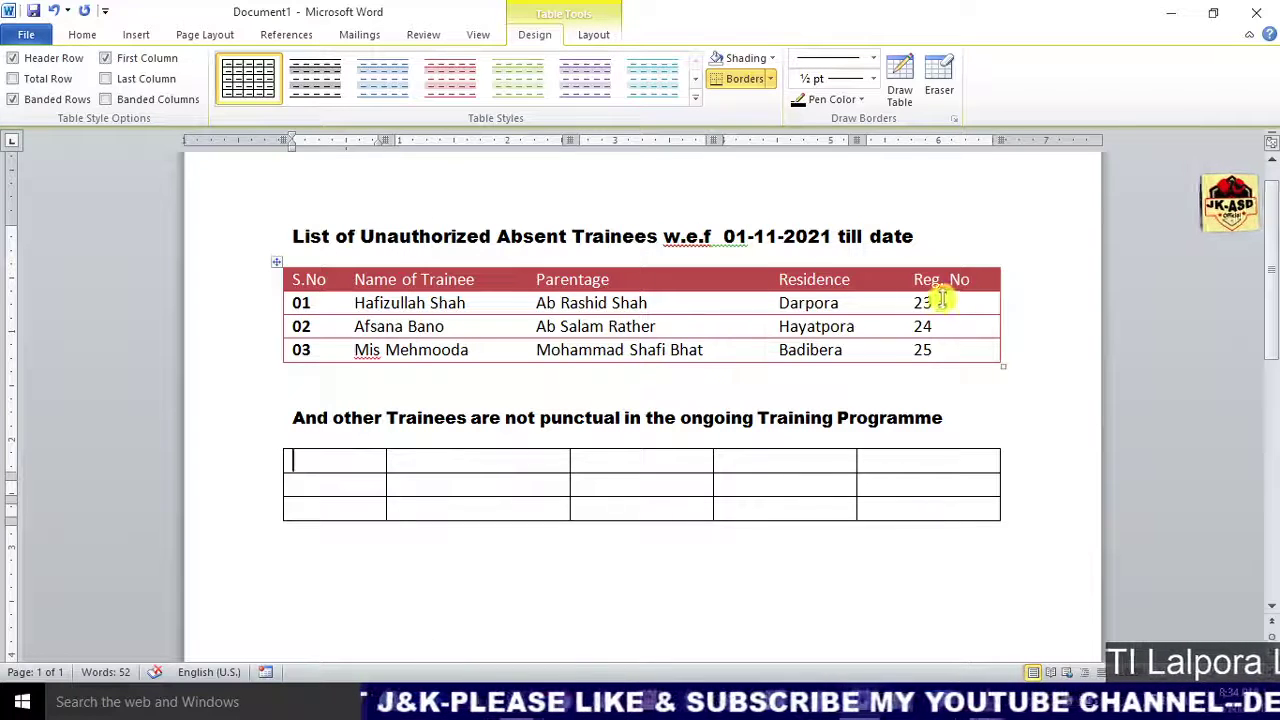
{"action": "left_click", "coordinate": [964, 281]}
{"action": "left_click_drag", "start_coordinate": [971, 283], "coordinate": [300, 287]}
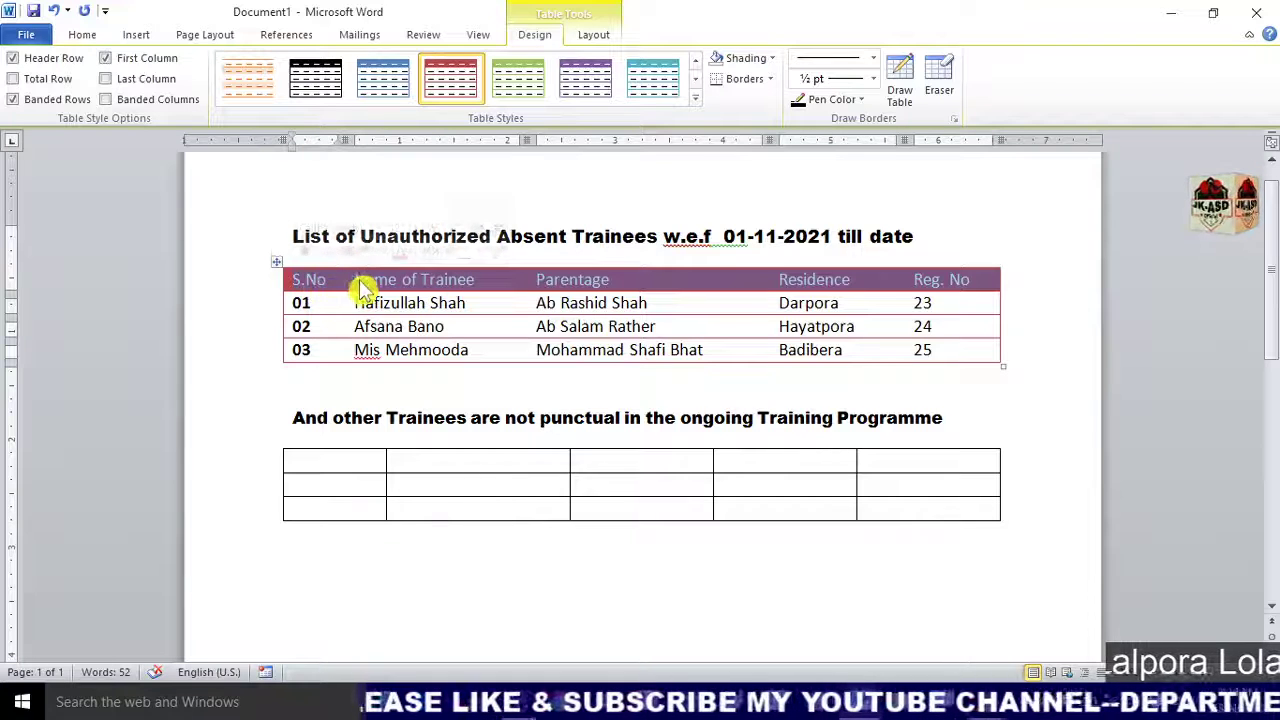
{"action": "left_click", "coordinate": [352, 462]}
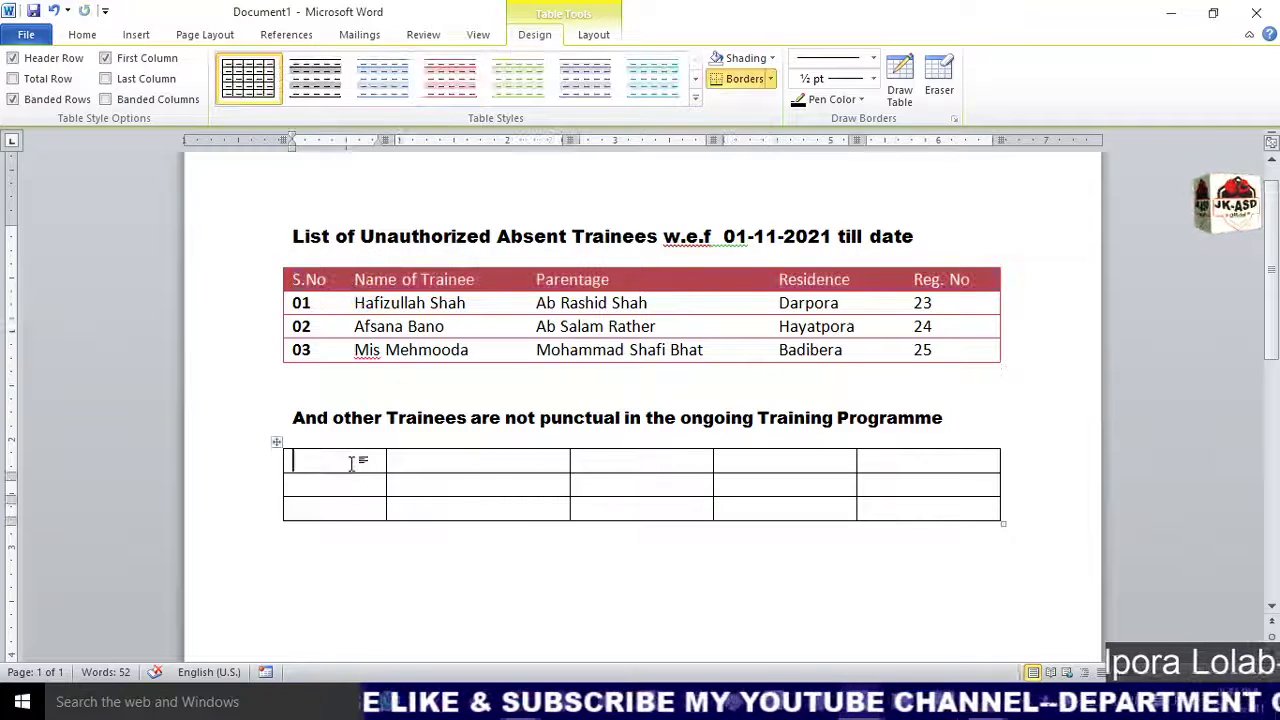
{"action": "type", "text": "S.No\tName of Trainee\tParentage\tResidence\tReg. No"}
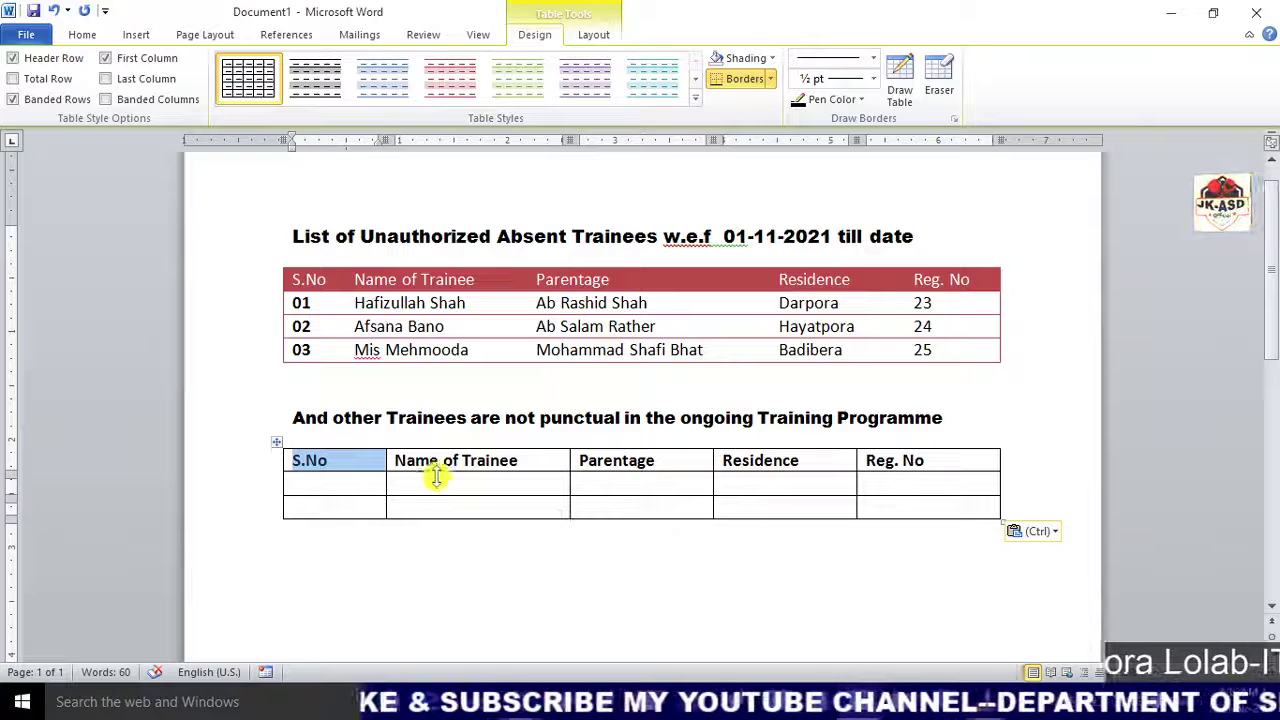
{"action": "left_click", "coordinate": [343, 482]}
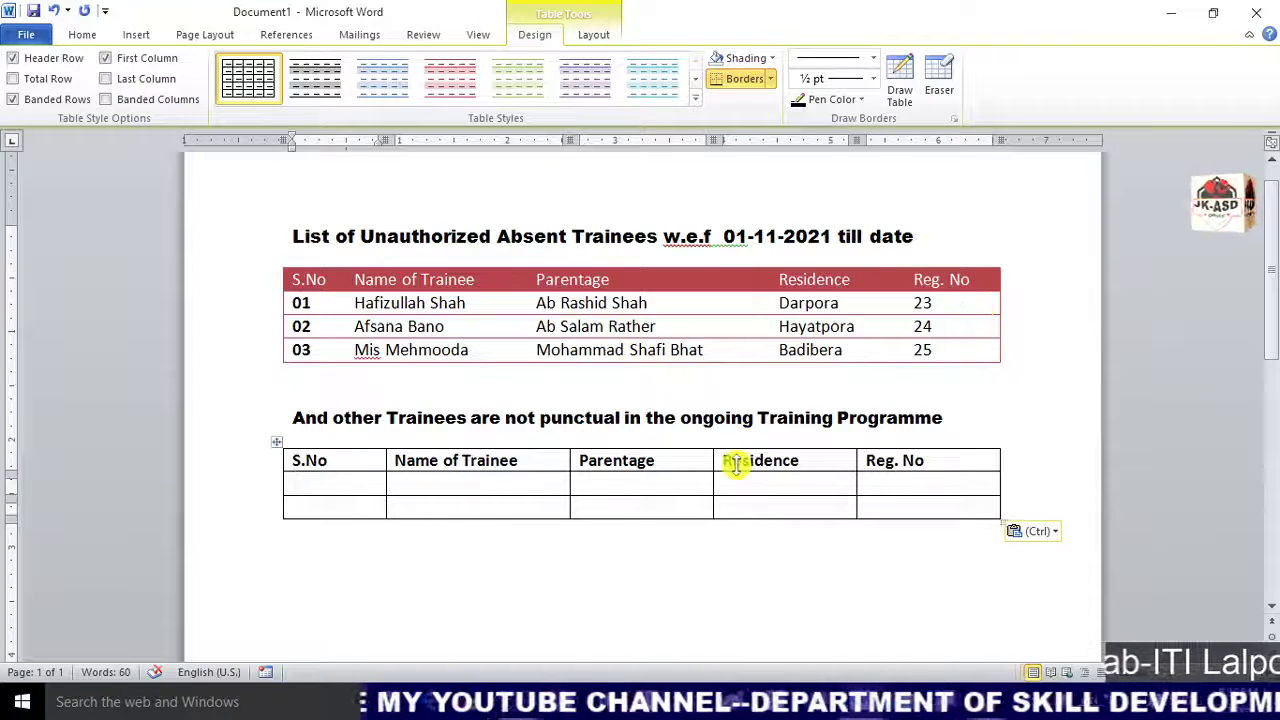
{"action": "key", "text": "ctrl+z"}
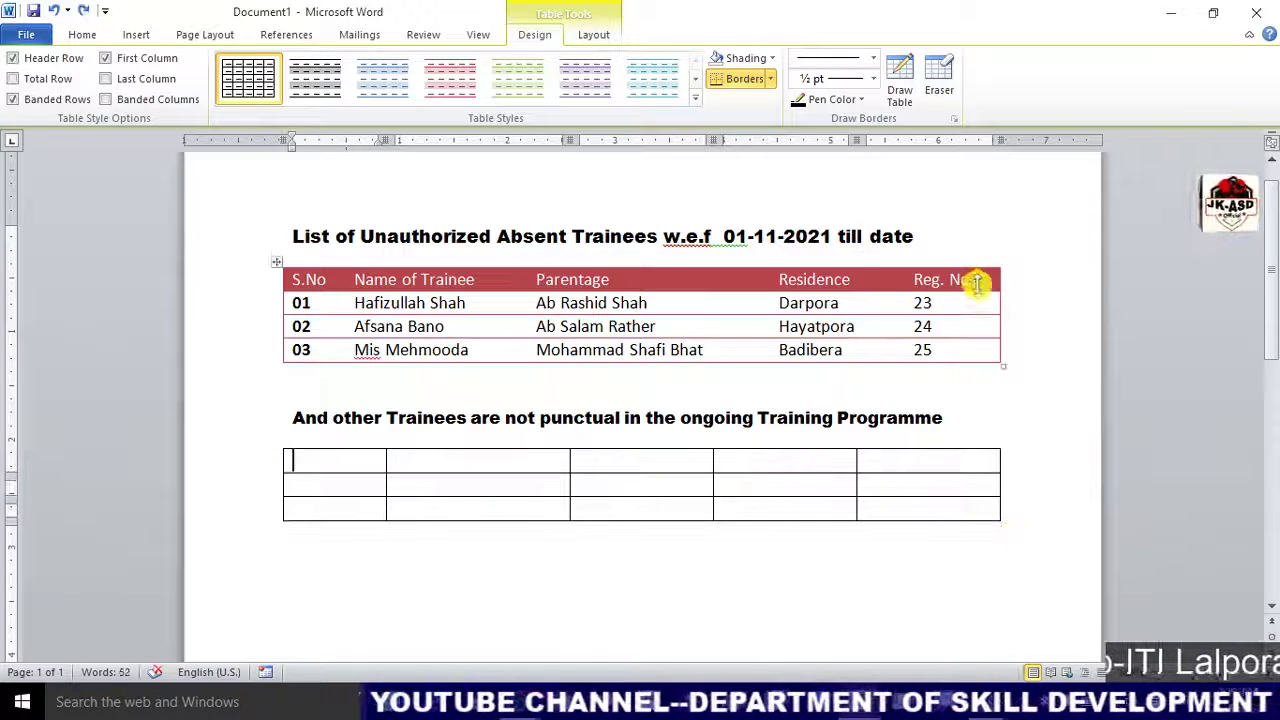
Paste the S.No, Name of Trainee, Parentage, Residence, Reg. No headings into the new table's top row
{"action": "left_click_drag", "start_coordinate": [975, 282], "coordinate": [325, 290]}
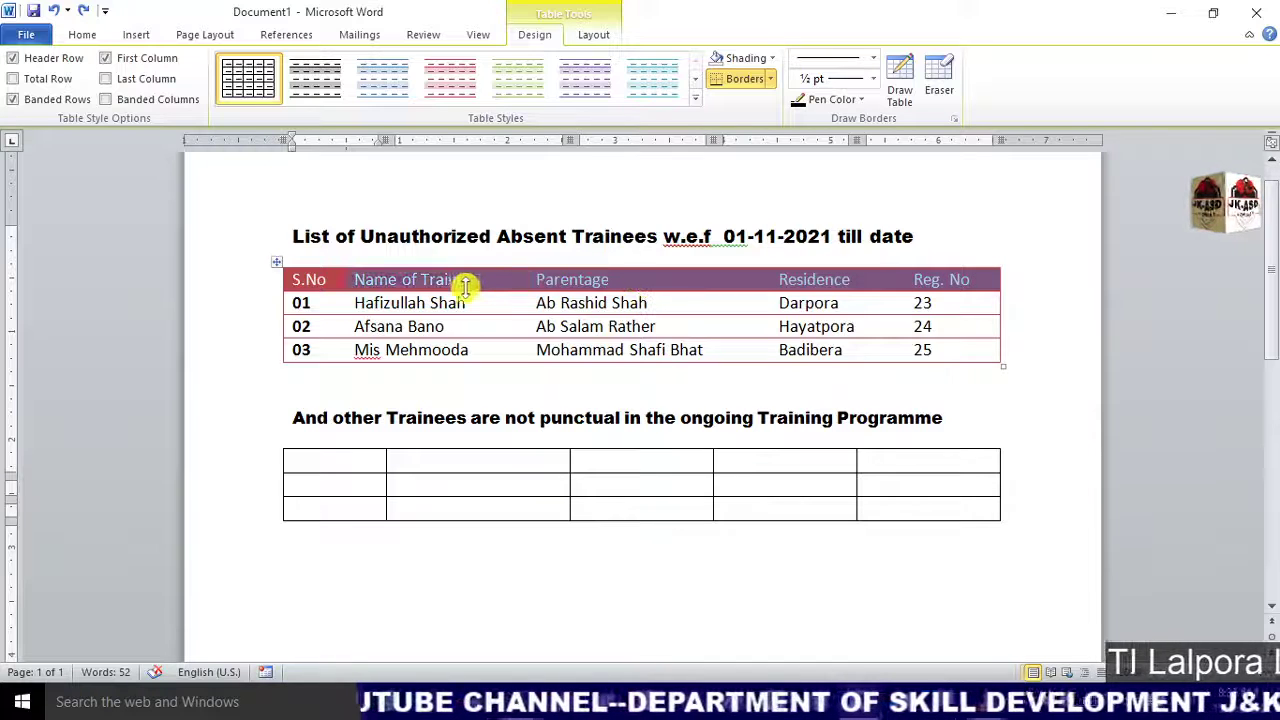
{"action": "left_click", "coordinate": [302, 283]}
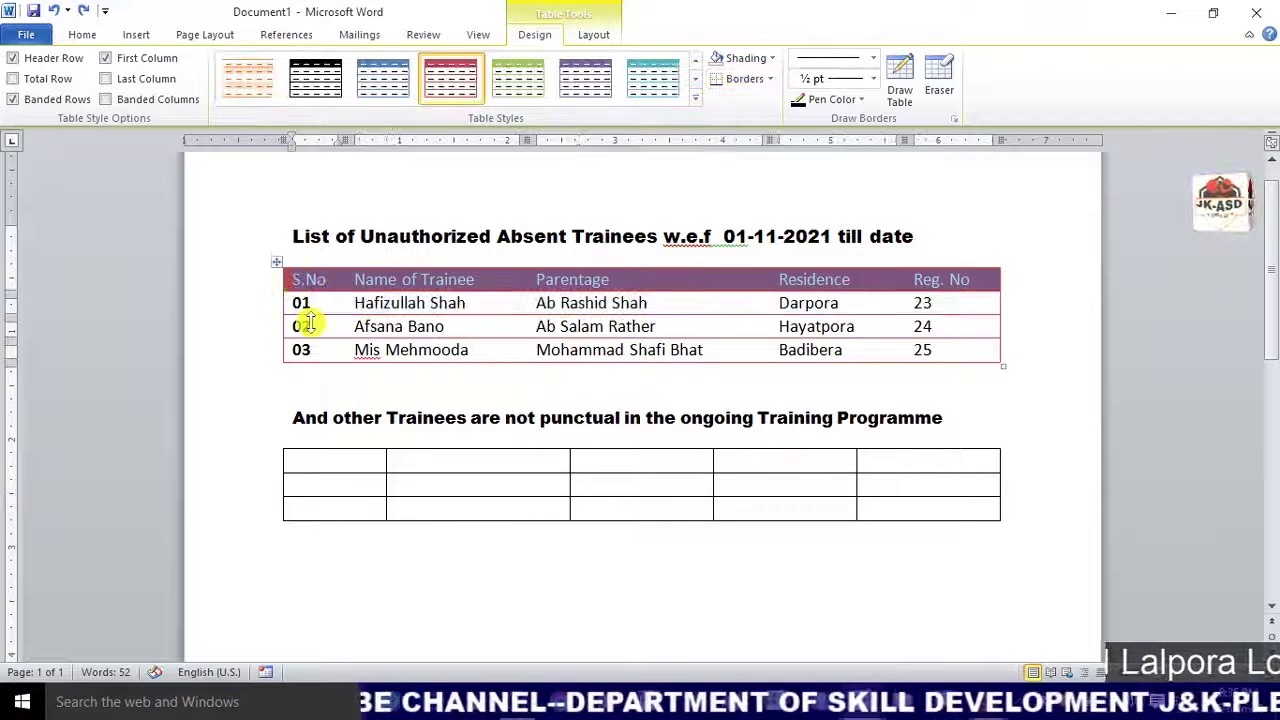
{"action": "left_click", "coordinate": [306, 466]}
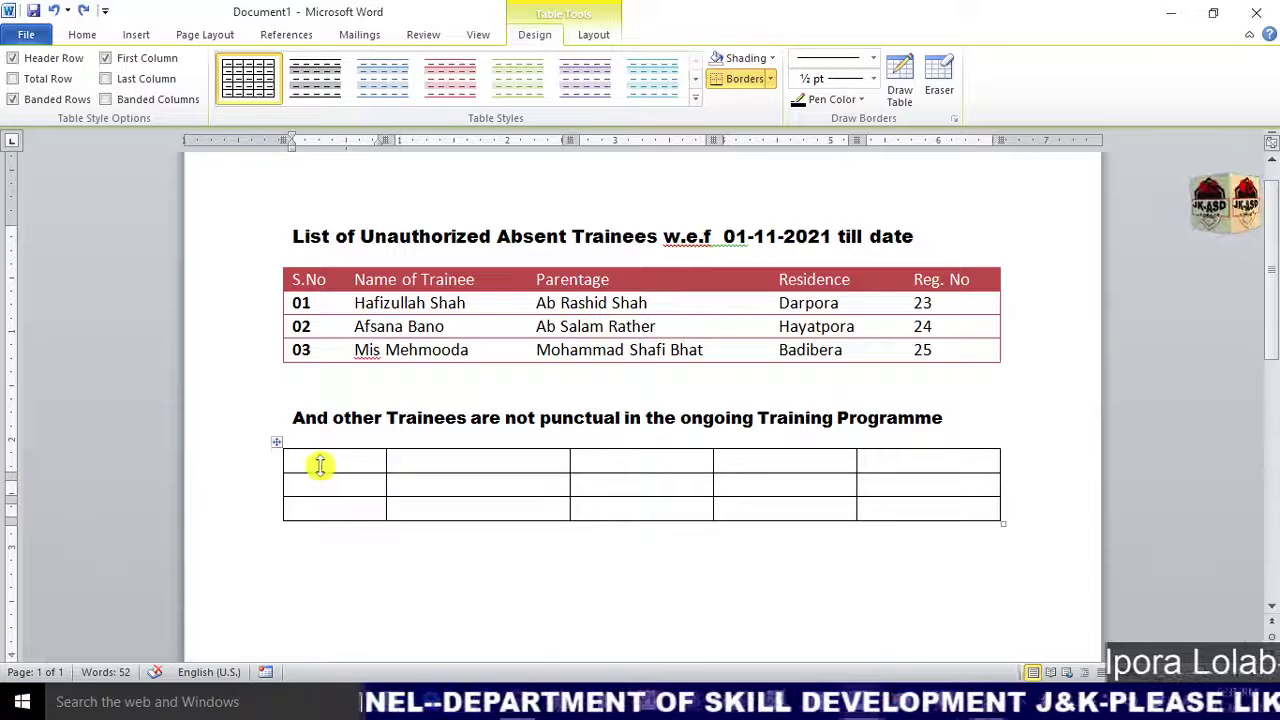
{"action": "type", "text": "S.No\tName of Trainee\tParentage\tResidence\tReg. No"}
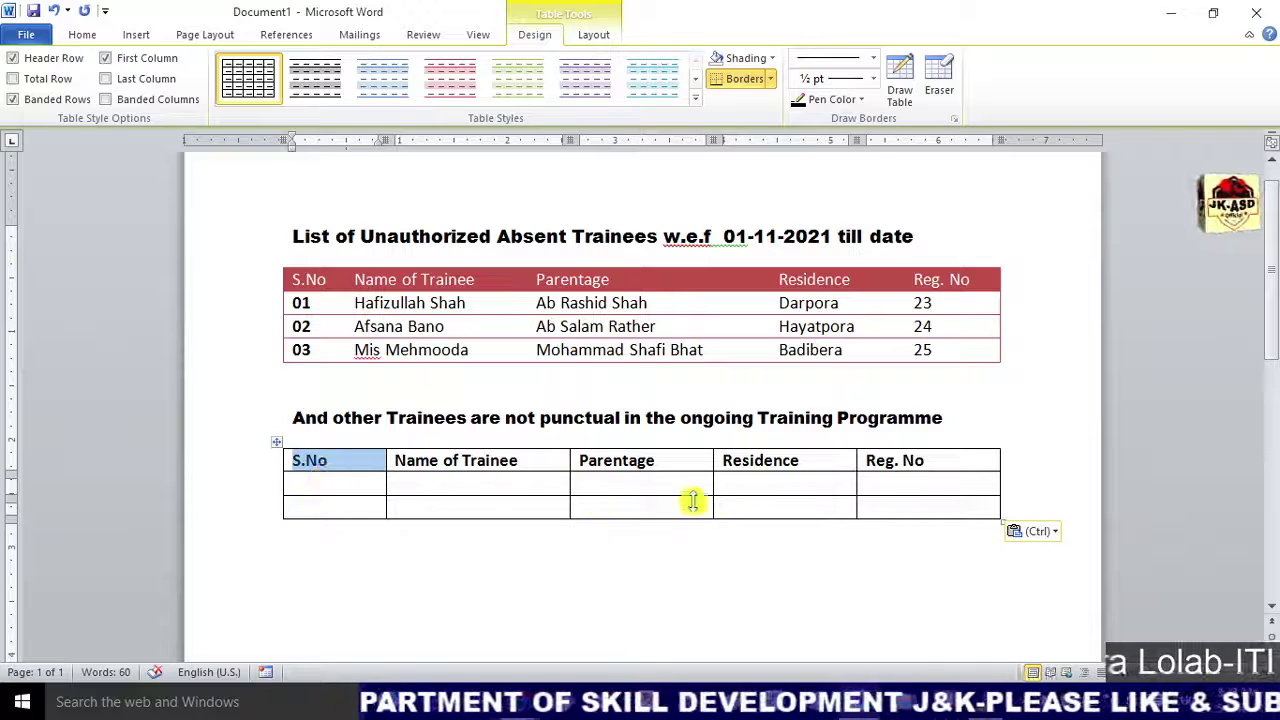
{"action": "left_click", "coordinate": [338, 486]}
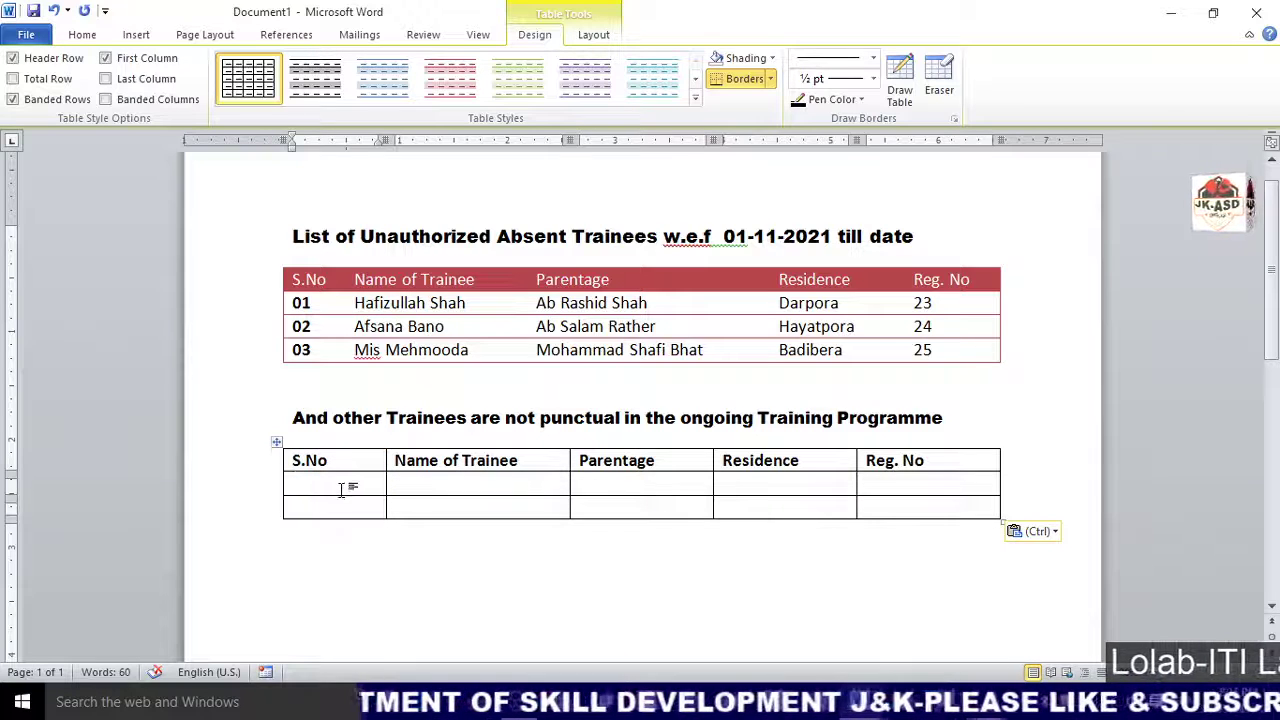
Number the lower table's first two trainee rows 01 and 02
{"action": "type", "text": "01"}
{"action": "key", "text": "Tab"}
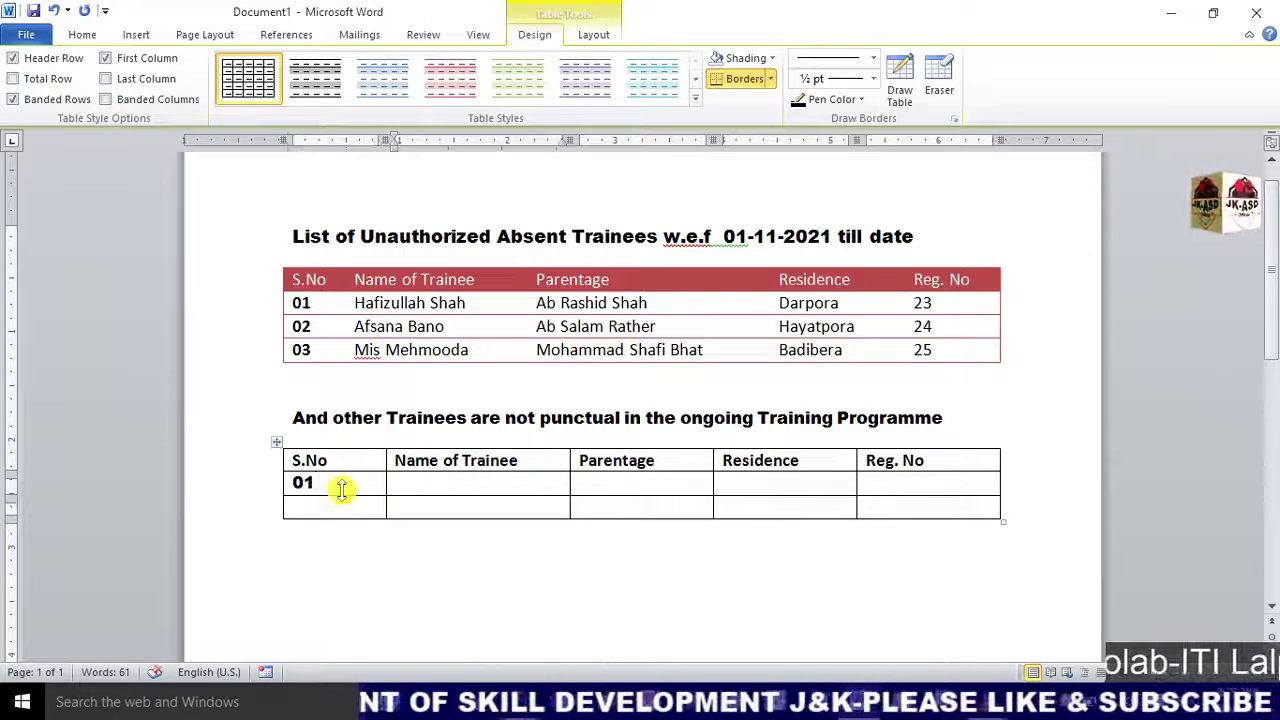
{"action": "left_click", "coordinate": [341, 489]}
{"action": "key", "text": "Down"}
{"action": "type", "text": "02"}
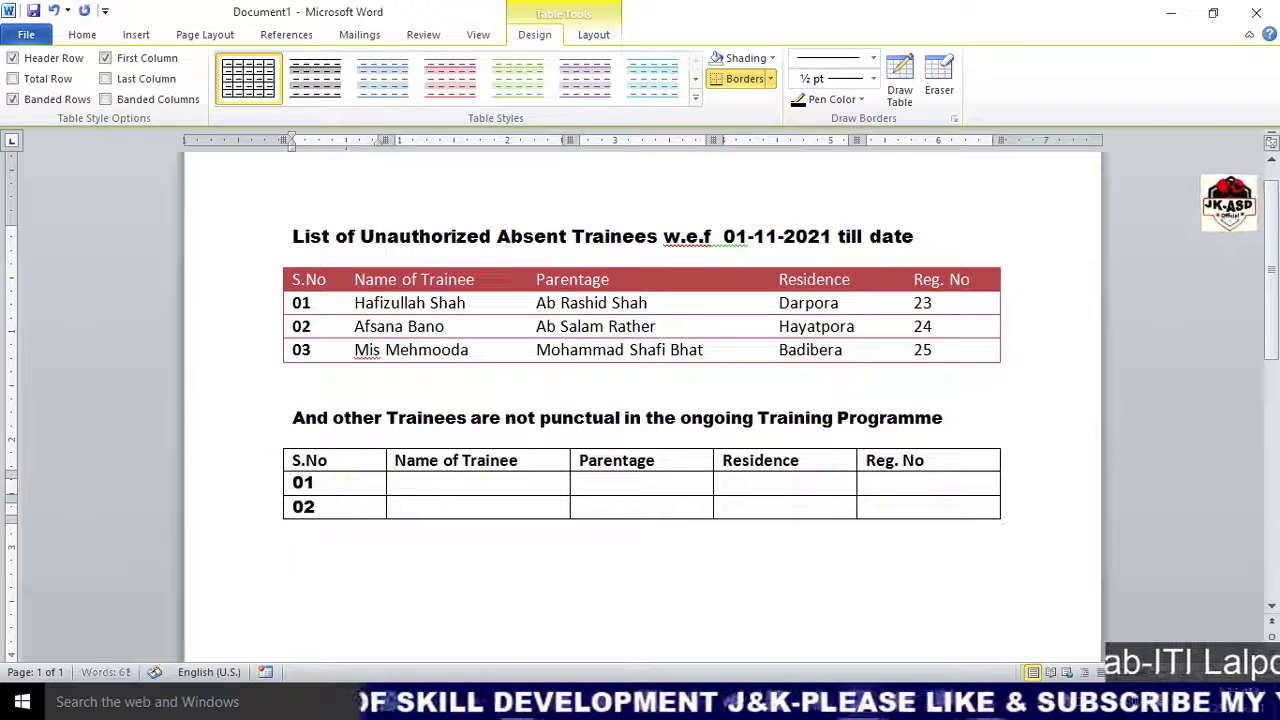
{"action": "key", "text": "Tab"}
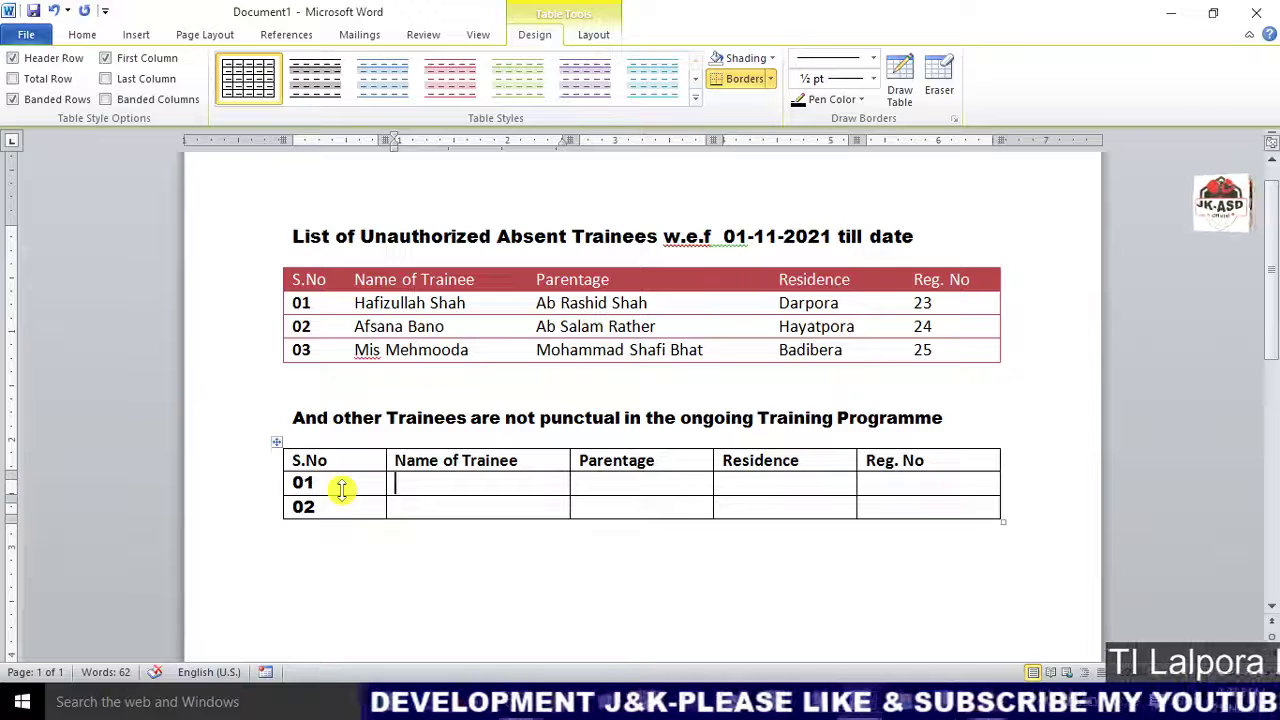
Fill row 01 with the trainee's name, parentage, residence and registration number
{"action": "key", "text": "Up"}
{"action": "type", "text": "Afr"}
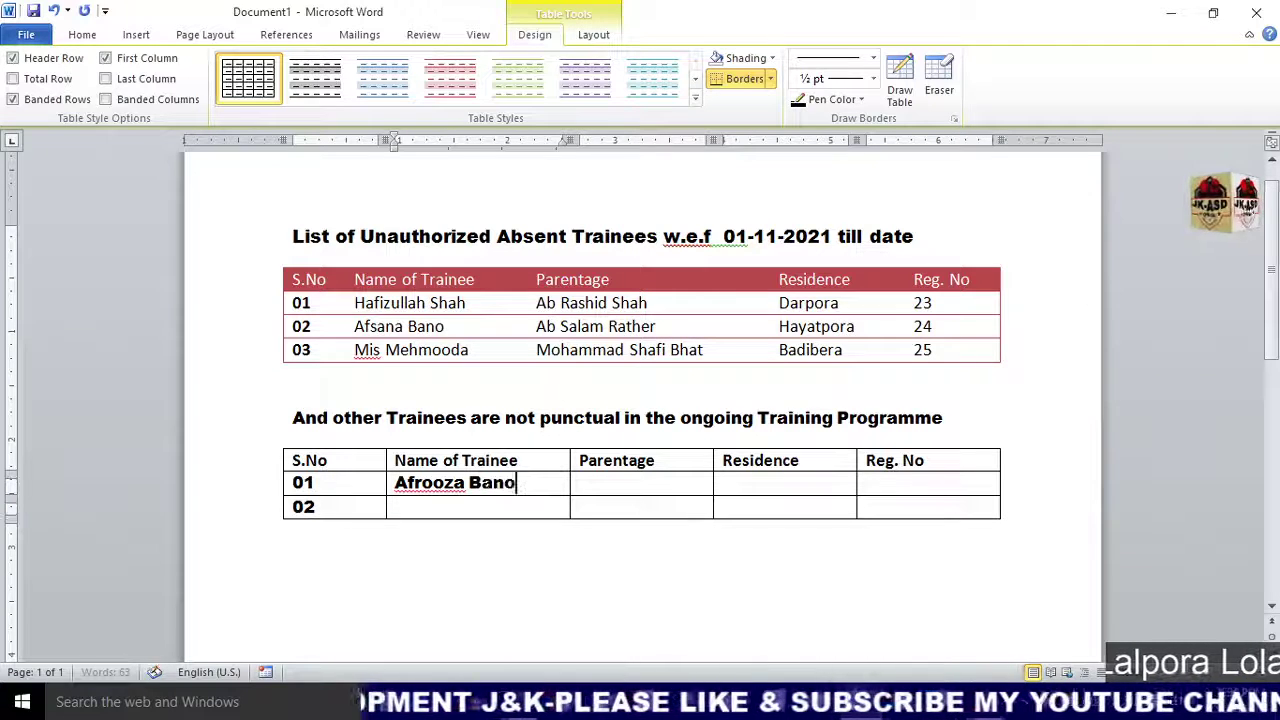
{"action": "key", "text": "ctrl+End"}
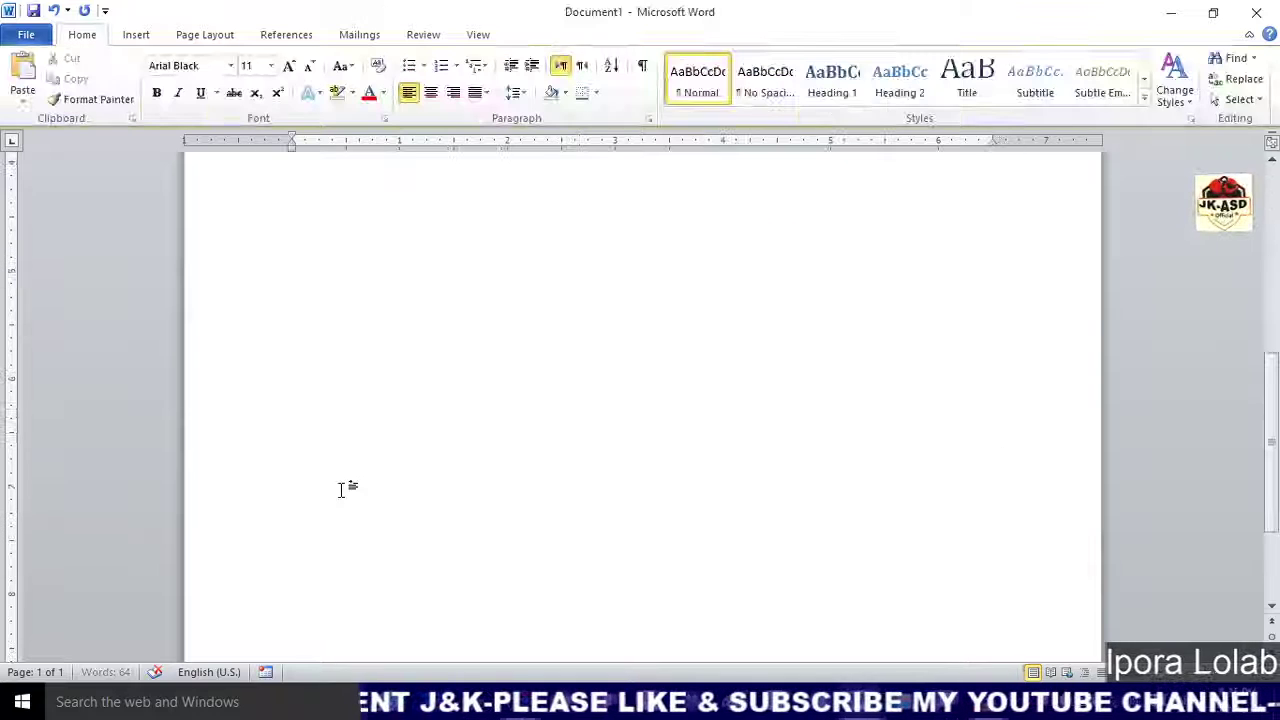
{"action": "scroll", "coordinate": [341, 489], "scroll_direction": "up", "scroll_amount": 5}
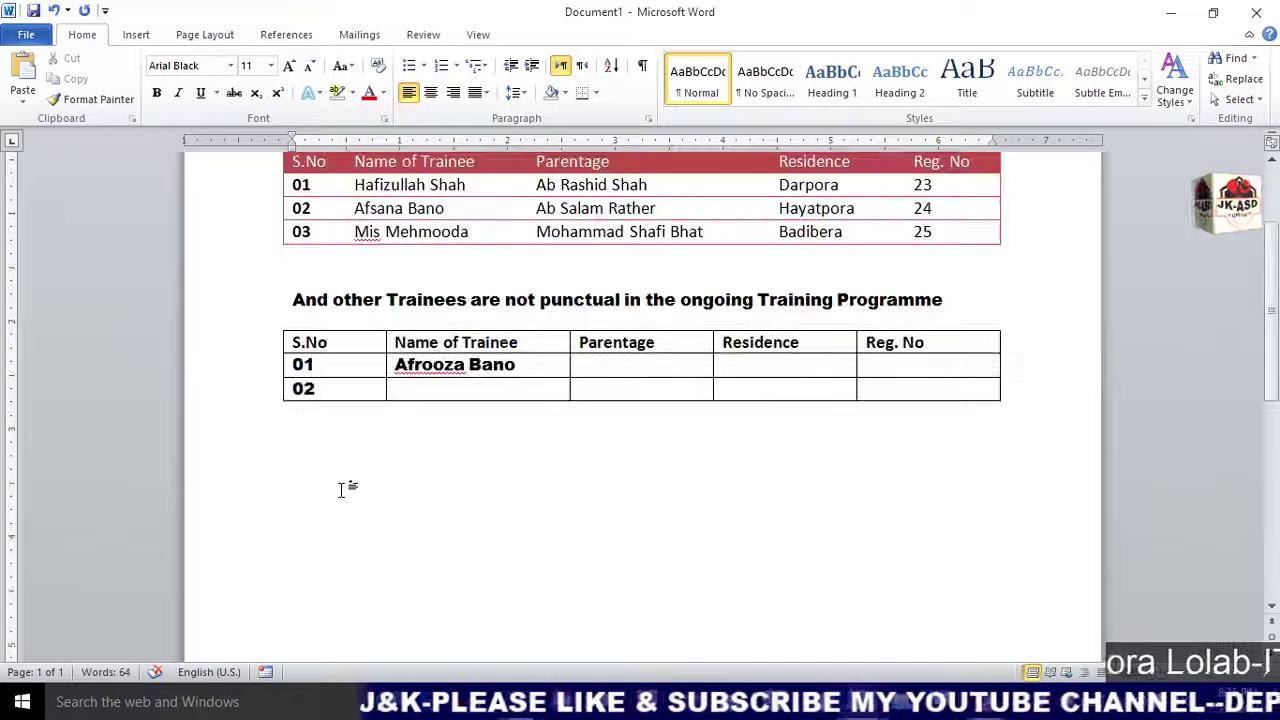
{"action": "left_click", "coordinate": [612, 370]}
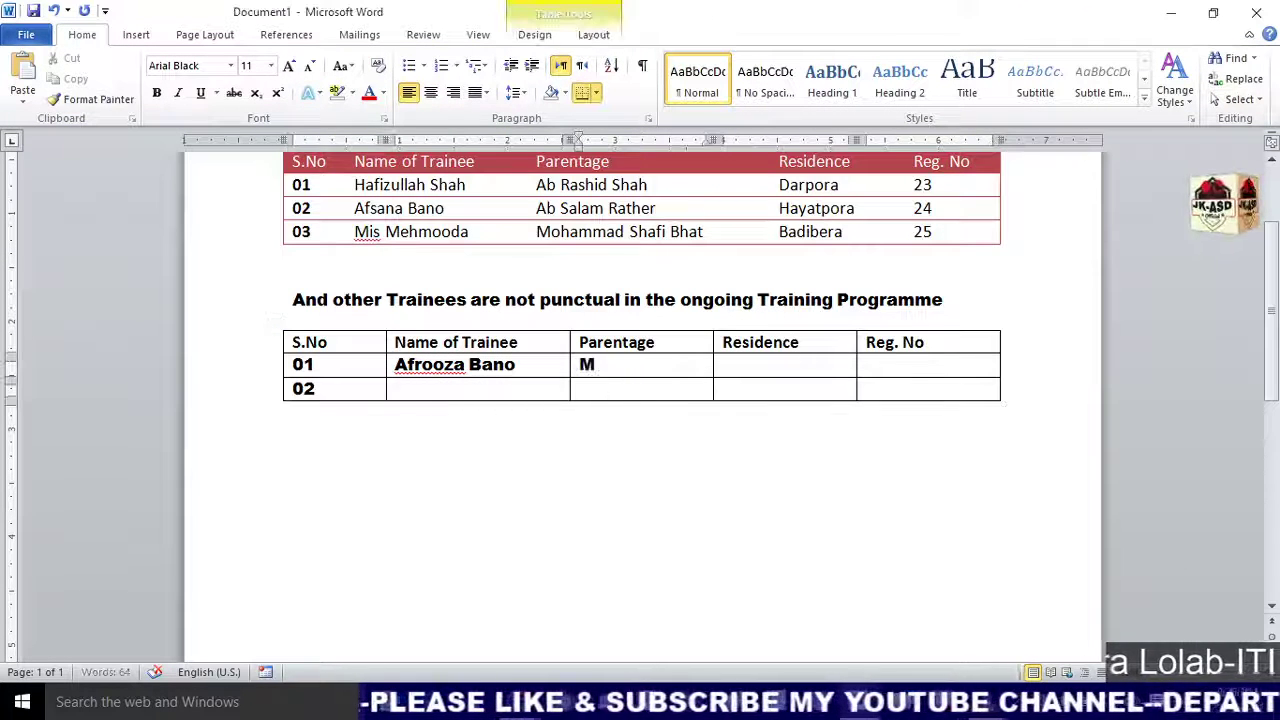
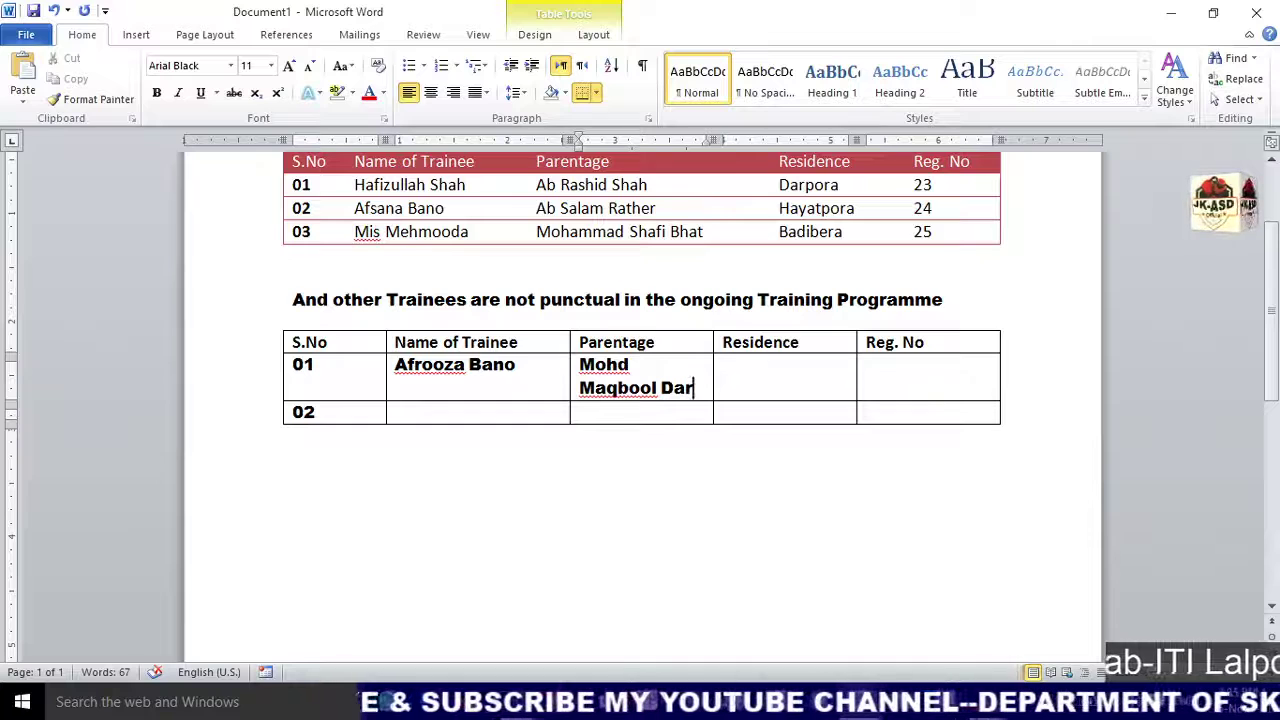
{"action": "key", "text": "Tab"}
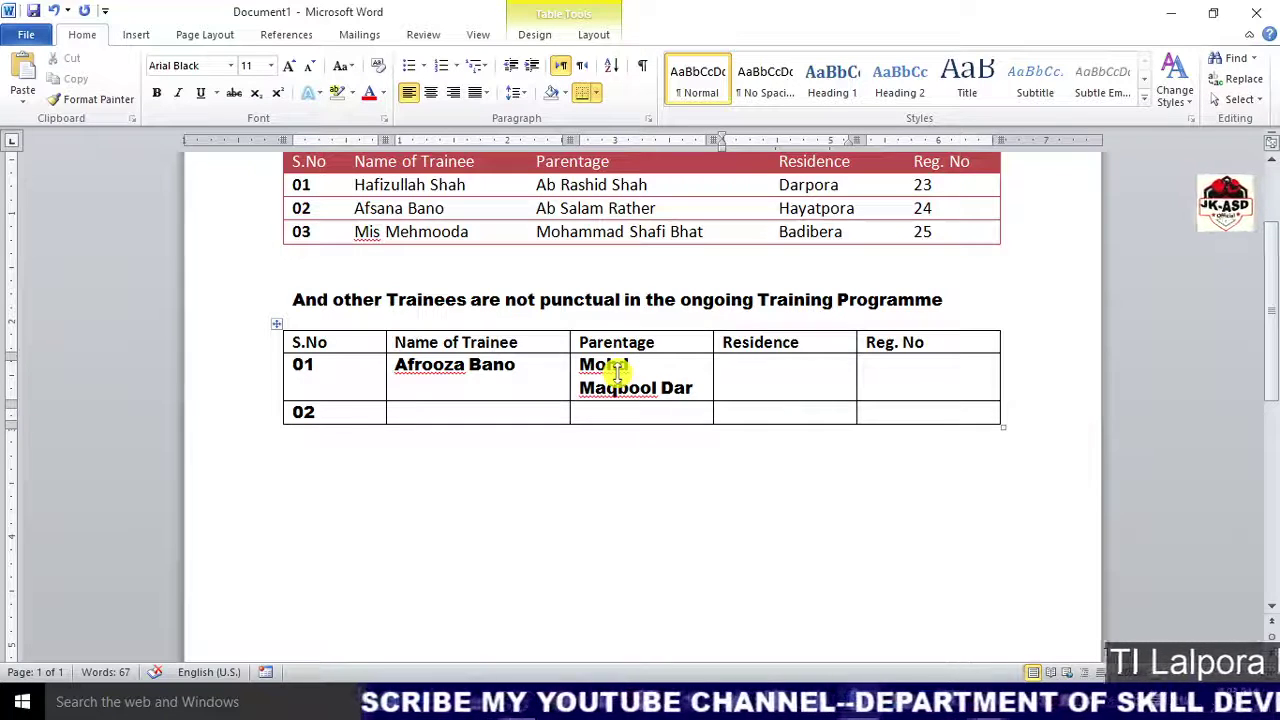
{"action": "type", "text": "Cheer"}
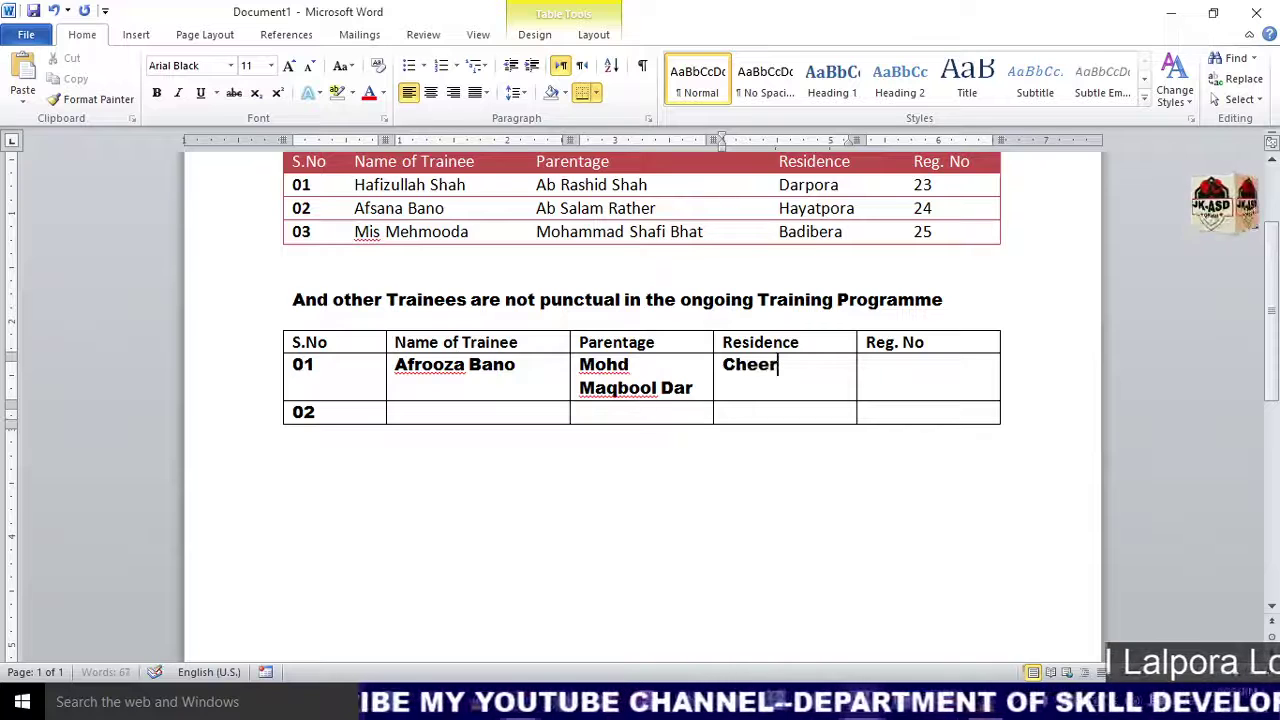
{"action": "type", "text": "koot"}
{"action": "key", "text": "Tab"}
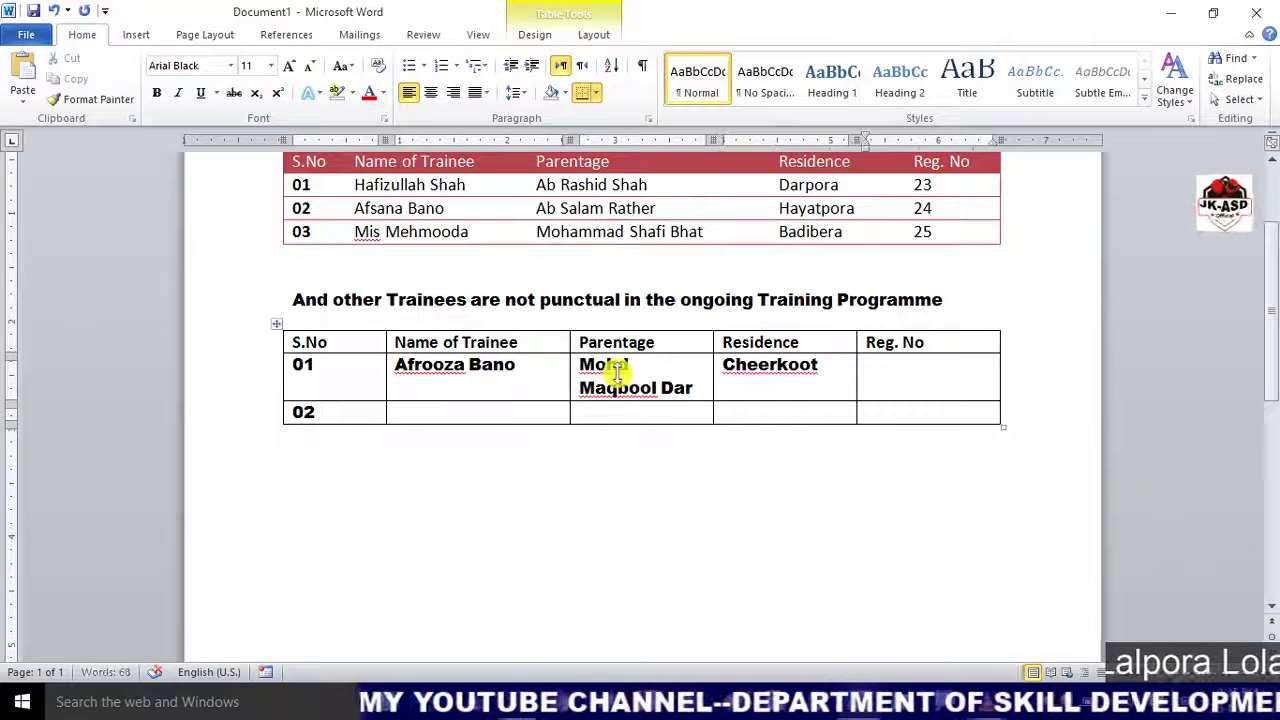
{"action": "type", "text": "25"}
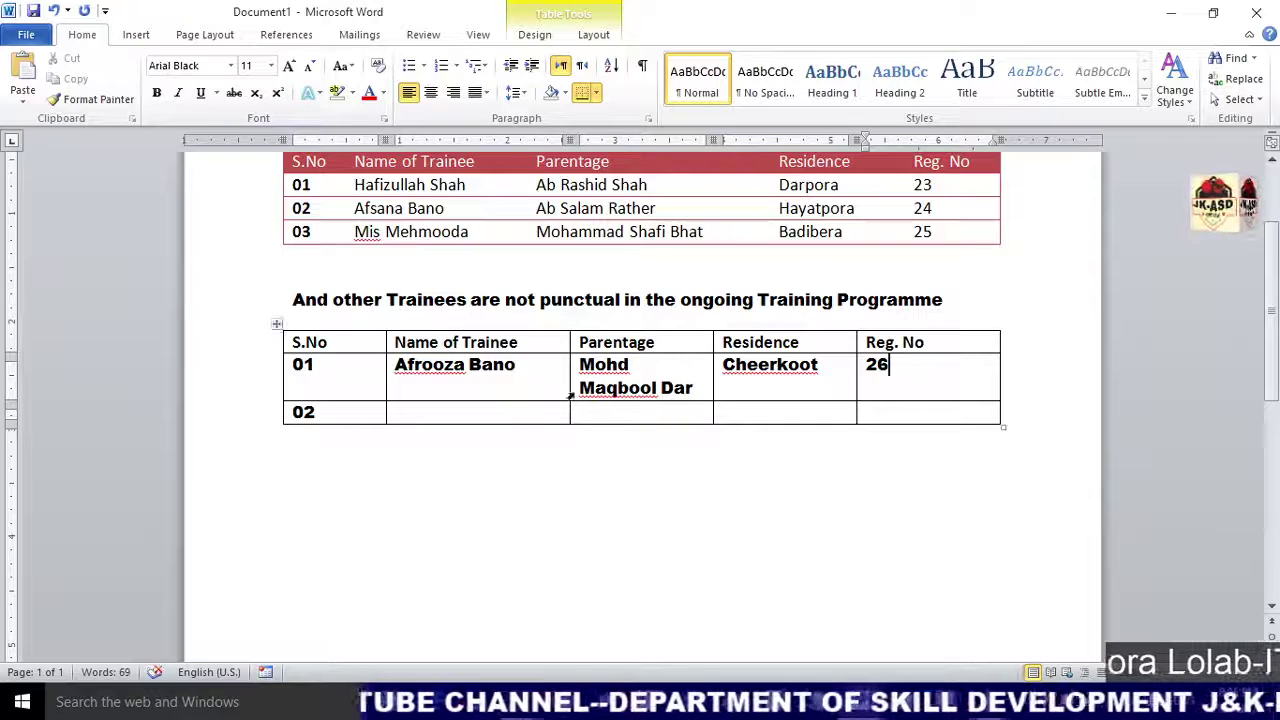
{"action": "left_click", "coordinate": [480, 413]}
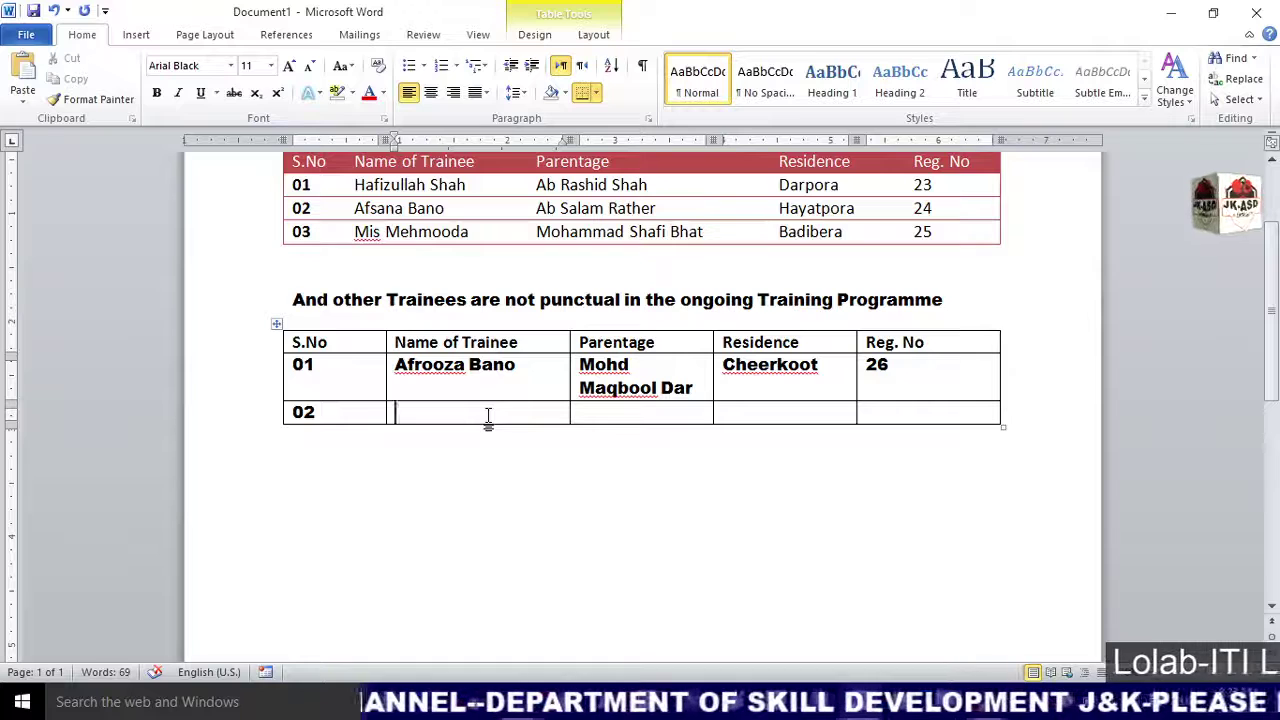
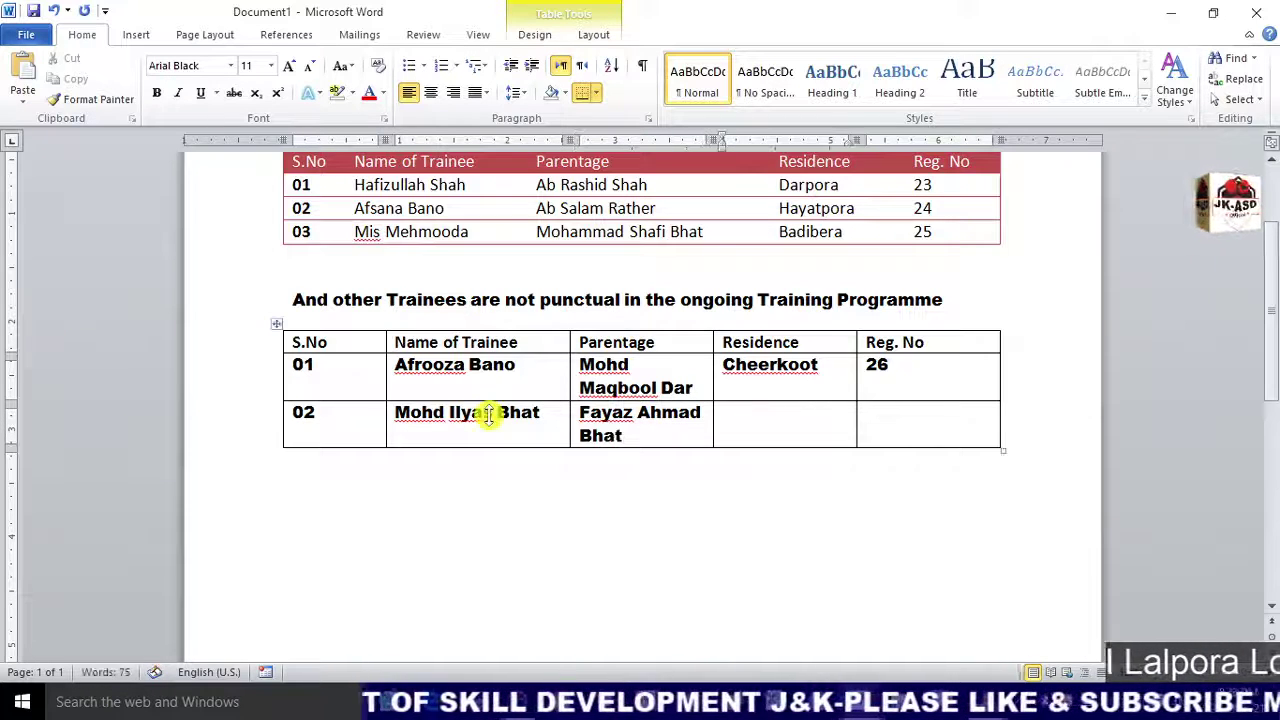
Fill row 02 with the trainee's details and registration number, then narrow the S.No column
{"action": "key", "text": "Tab"}
{"action": "type", "text": "L"}
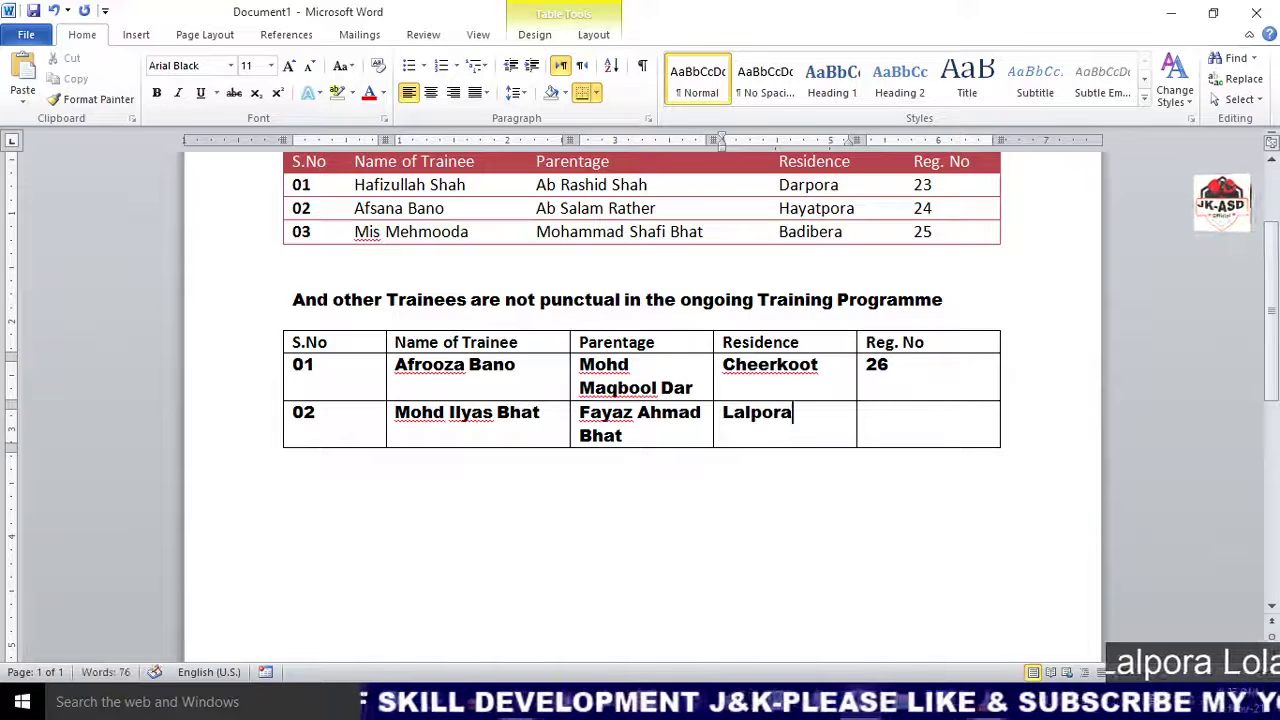
{"action": "key", "text": "Tab"}
{"action": "type", "text": "27"}
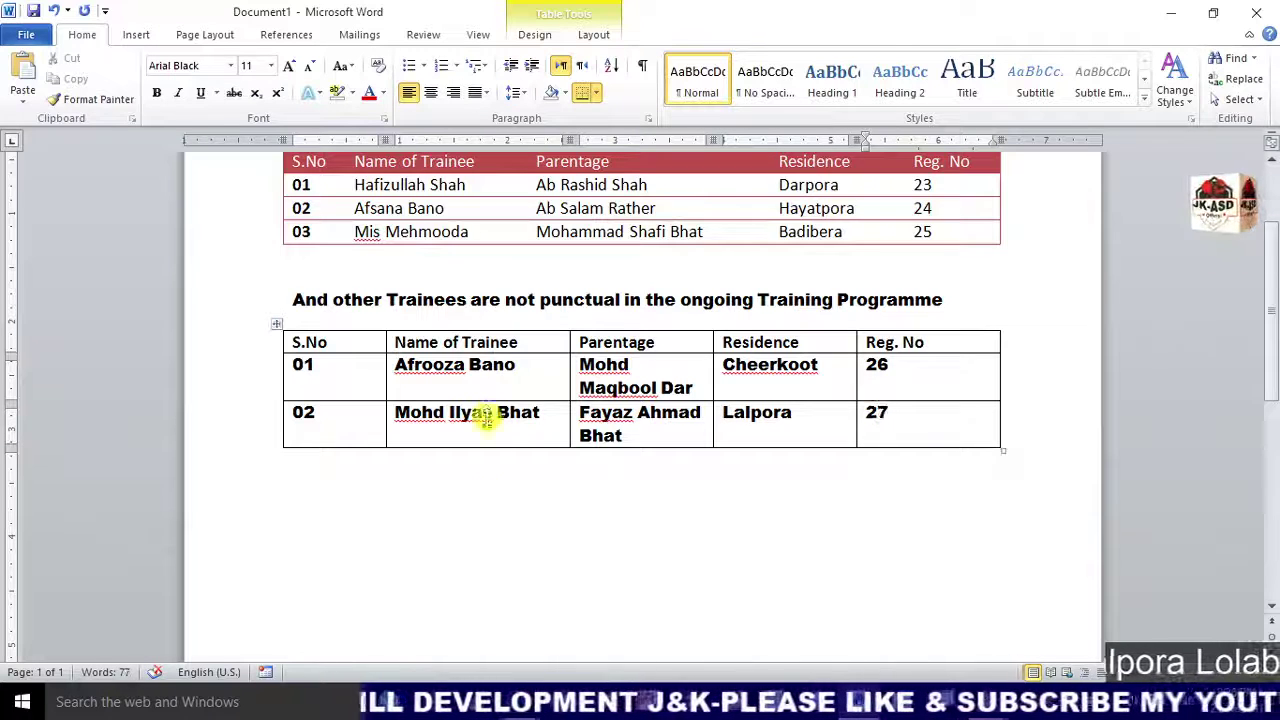
{"action": "left_click", "coordinate": [490, 540]}
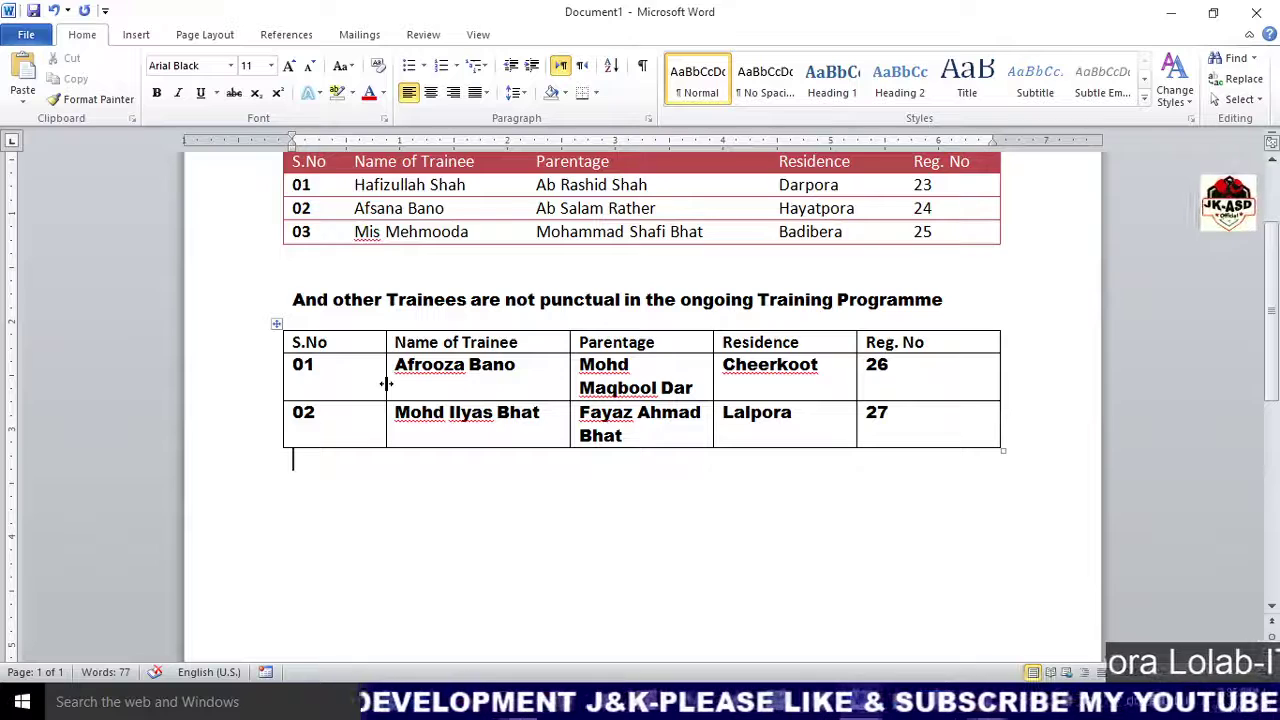
{"action": "left_click_drag", "start_coordinate": [386, 384], "coordinate": [336, 379]}
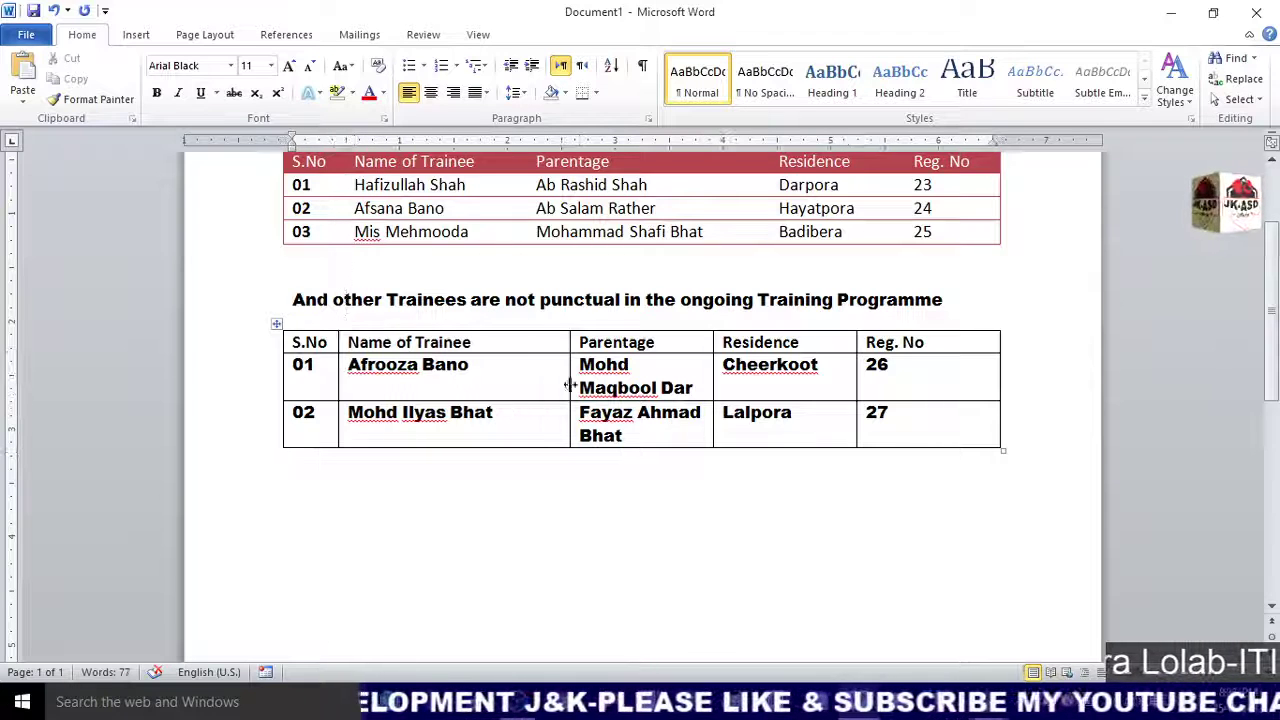
Widen the Parentage and Residence columns so both trainee rows fit on single lines
{"action": "left_click_drag", "start_coordinate": [568, 384], "coordinate": [503, 374]}
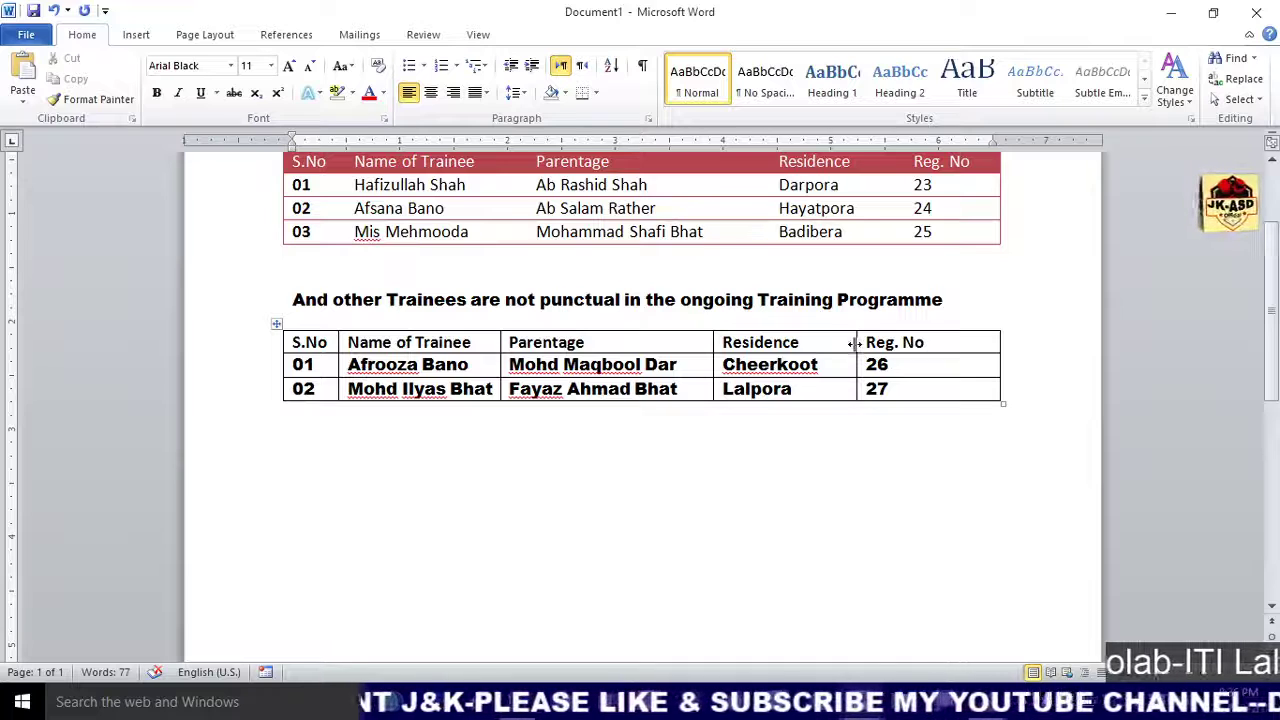
{"action": "left_click_drag", "start_coordinate": [855, 343], "coordinate": [898, 343]}
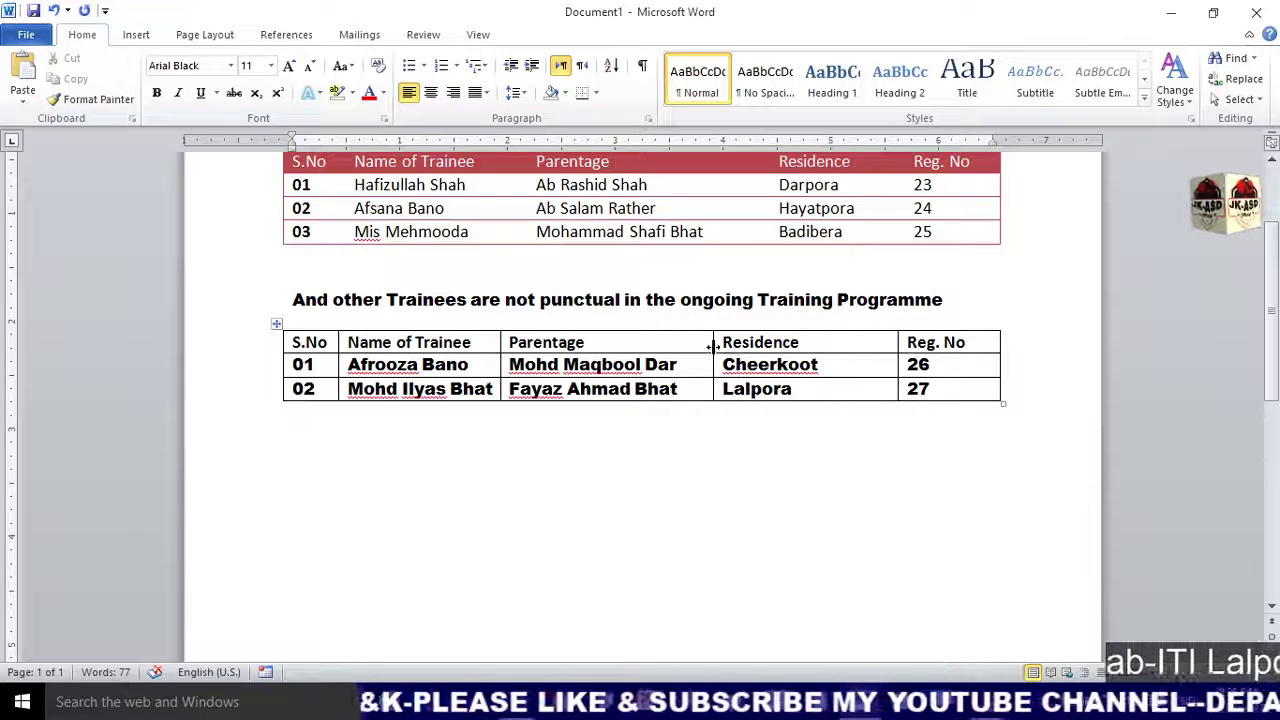
{"action": "left_click_drag", "start_coordinate": [712, 346], "coordinate": [757, 346]}
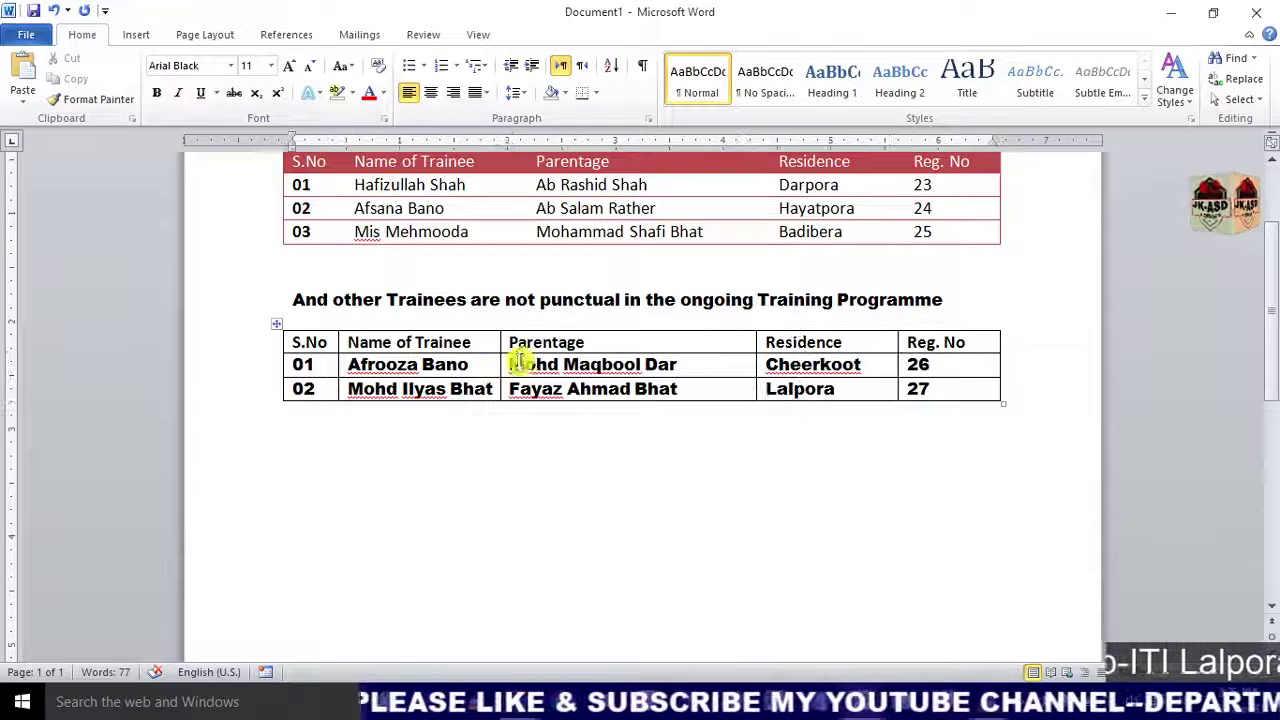
{"action": "left_click_drag", "start_coordinate": [293, 342], "coordinate": [328, 343]}
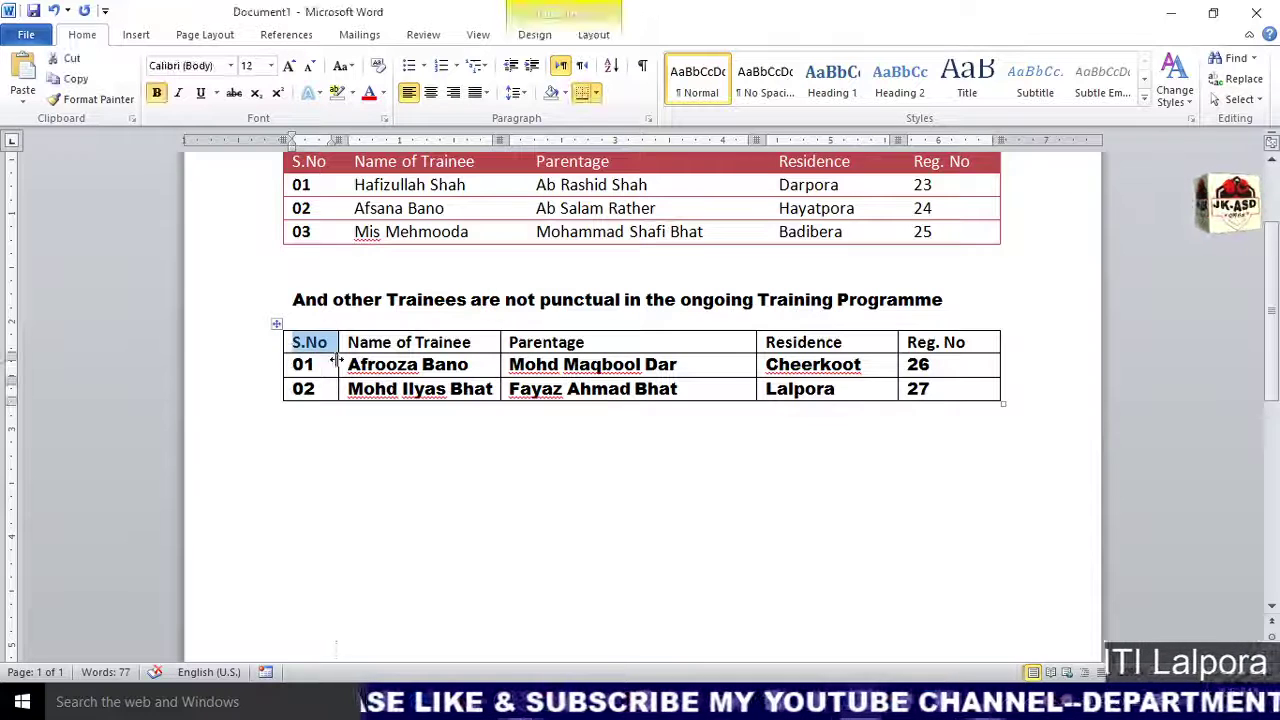
Change all text in the lower trainee table to the Calibri font
{"action": "left_click", "coordinate": [302, 343]}
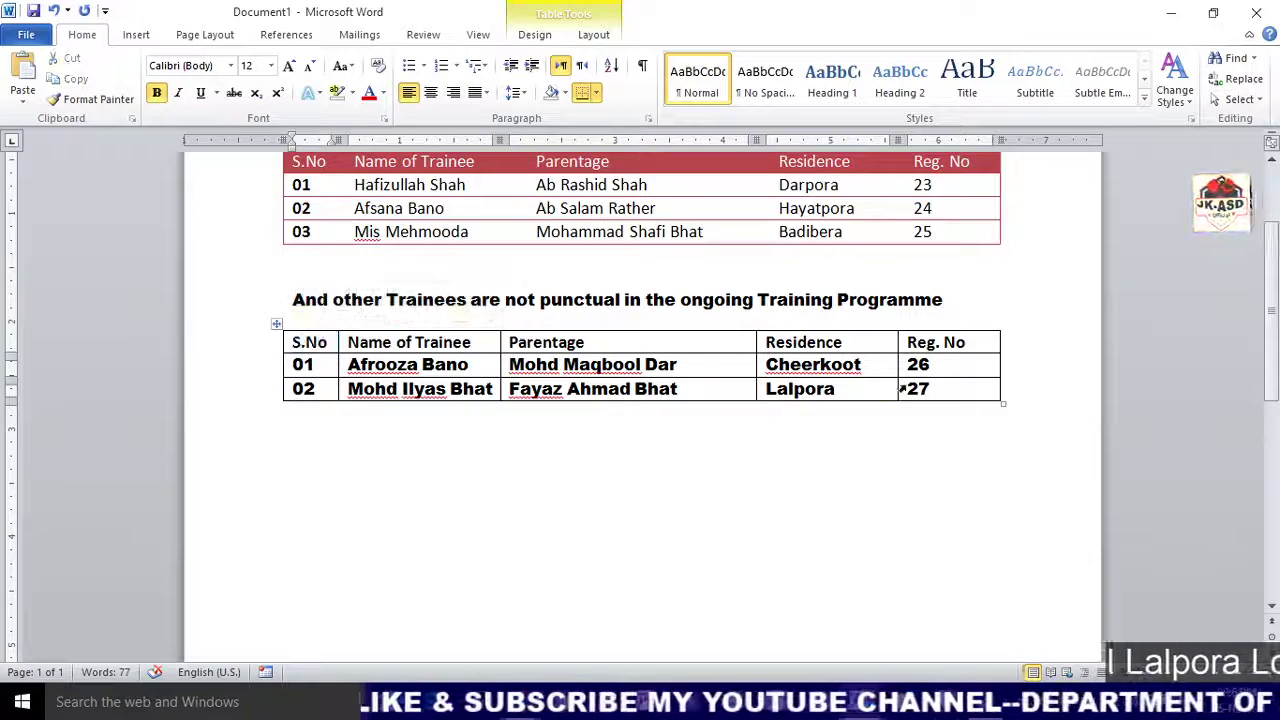
{"action": "left_click", "coordinate": [277, 323]}
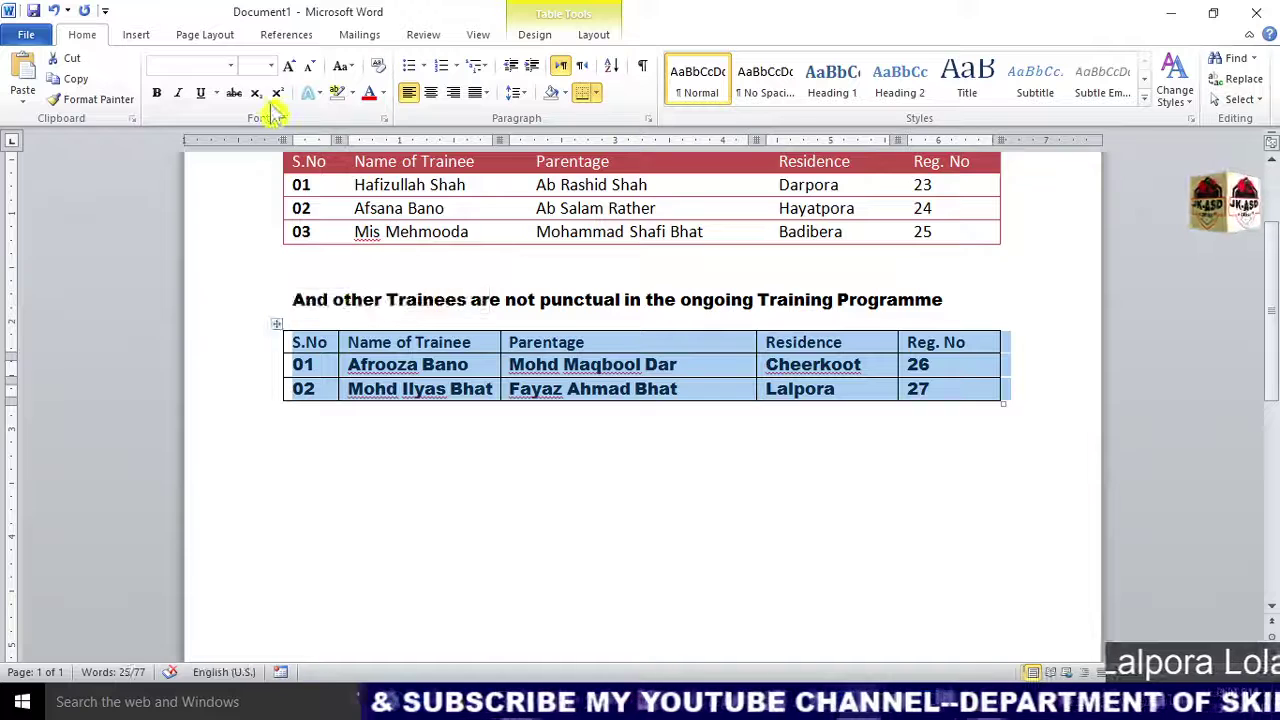
{"action": "left_click", "coordinate": [231, 65]}
{"action": "left_click", "coordinate": [198, 131]}
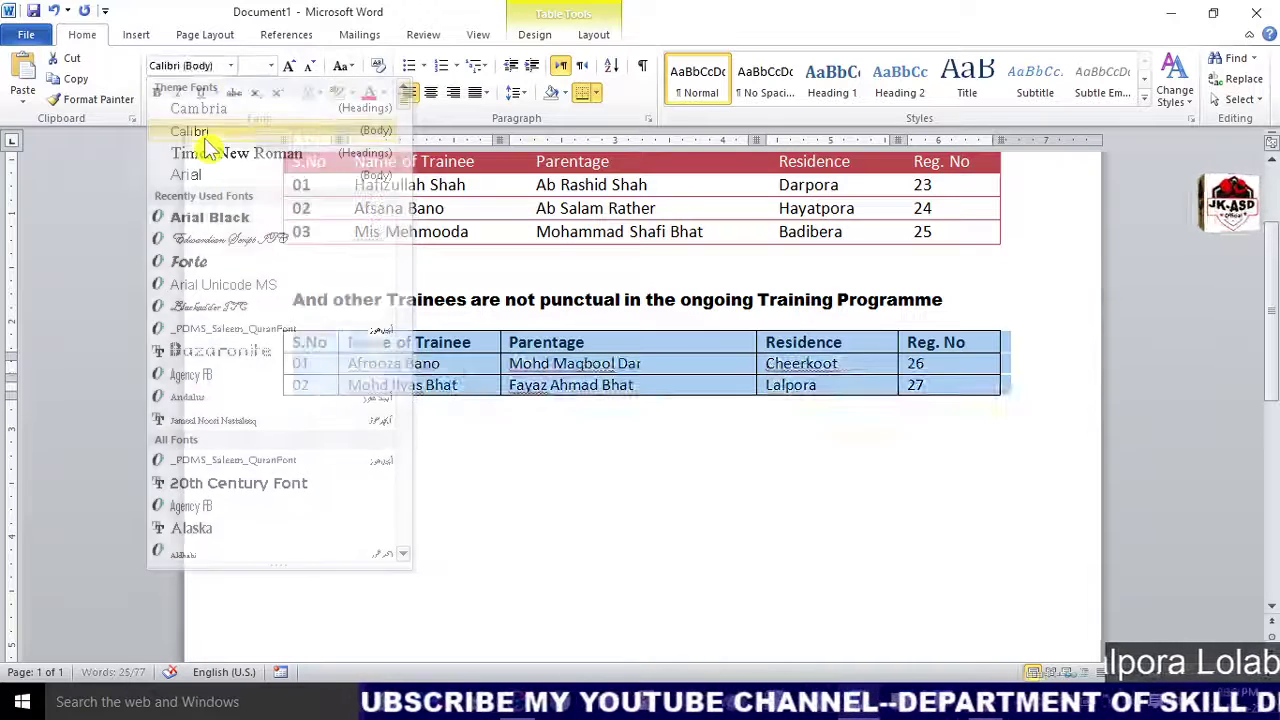
{"action": "left_click", "coordinate": [628, 346]}
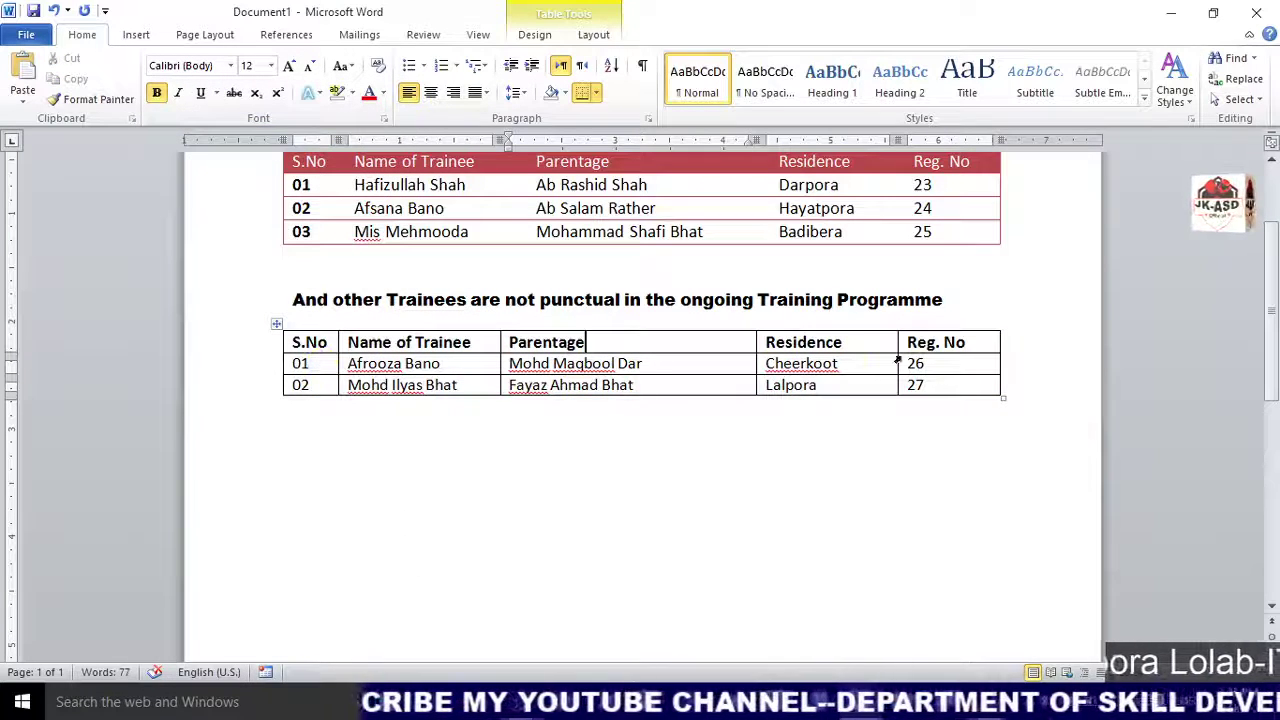
{"action": "left_click_drag", "start_coordinate": [983, 343], "coordinate": [823, 340]}
{"action": "left_click", "coordinate": [415, 337]}
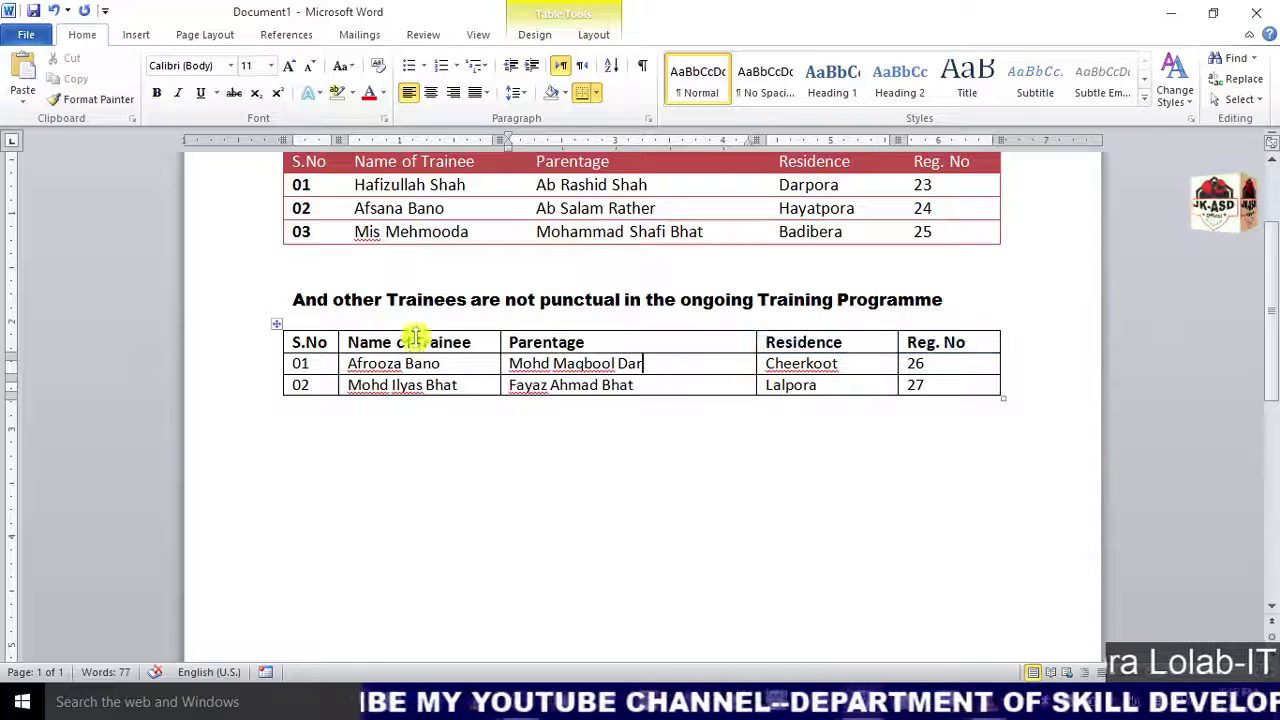
{"action": "left_click", "coordinate": [278, 327]}
Apply the red-header built-in table style from the first table to the lower table
{"action": "left_click", "coordinate": [536, 38]}
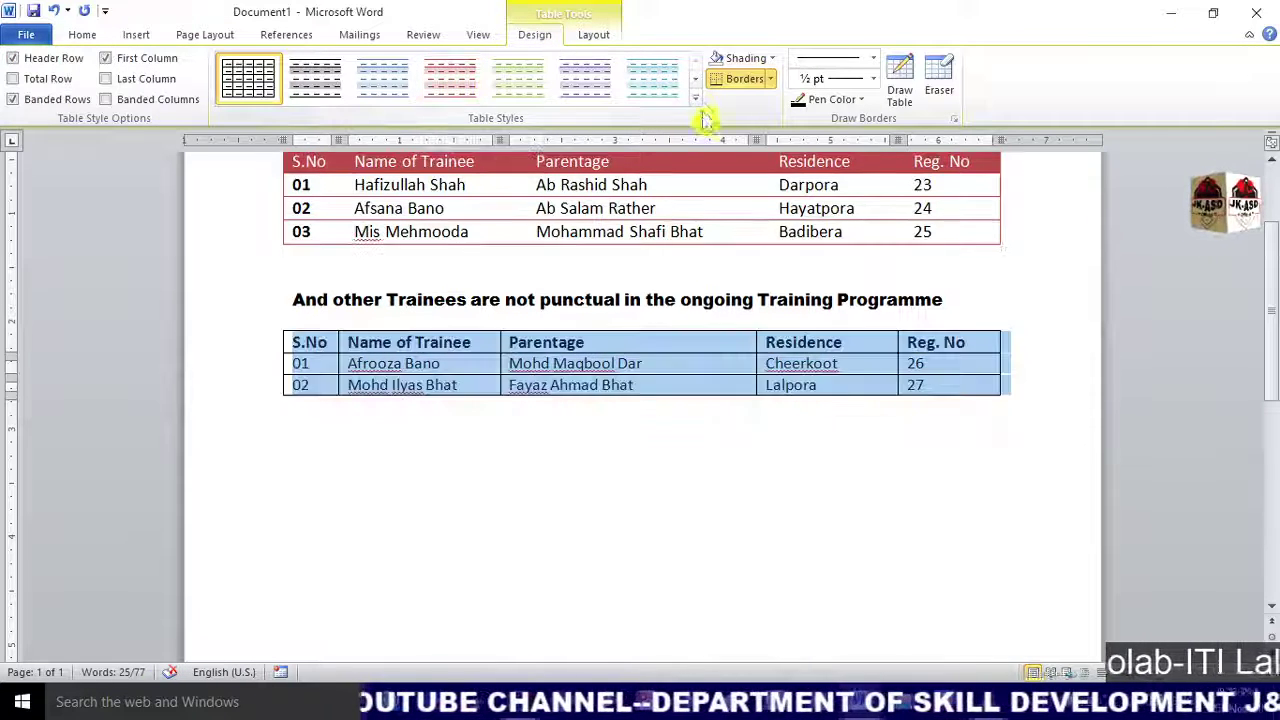
{"action": "left_click", "coordinate": [696, 98]}
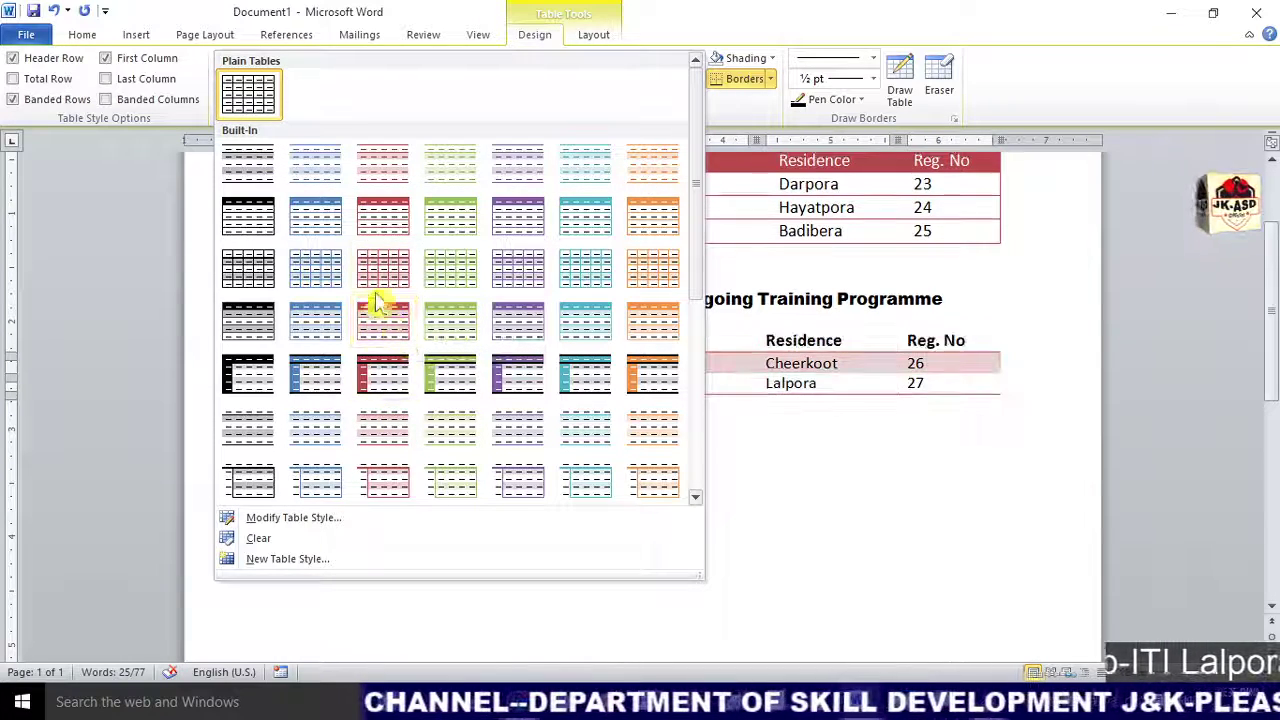
{"action": "left_click", "coordinate": [388, 214]}
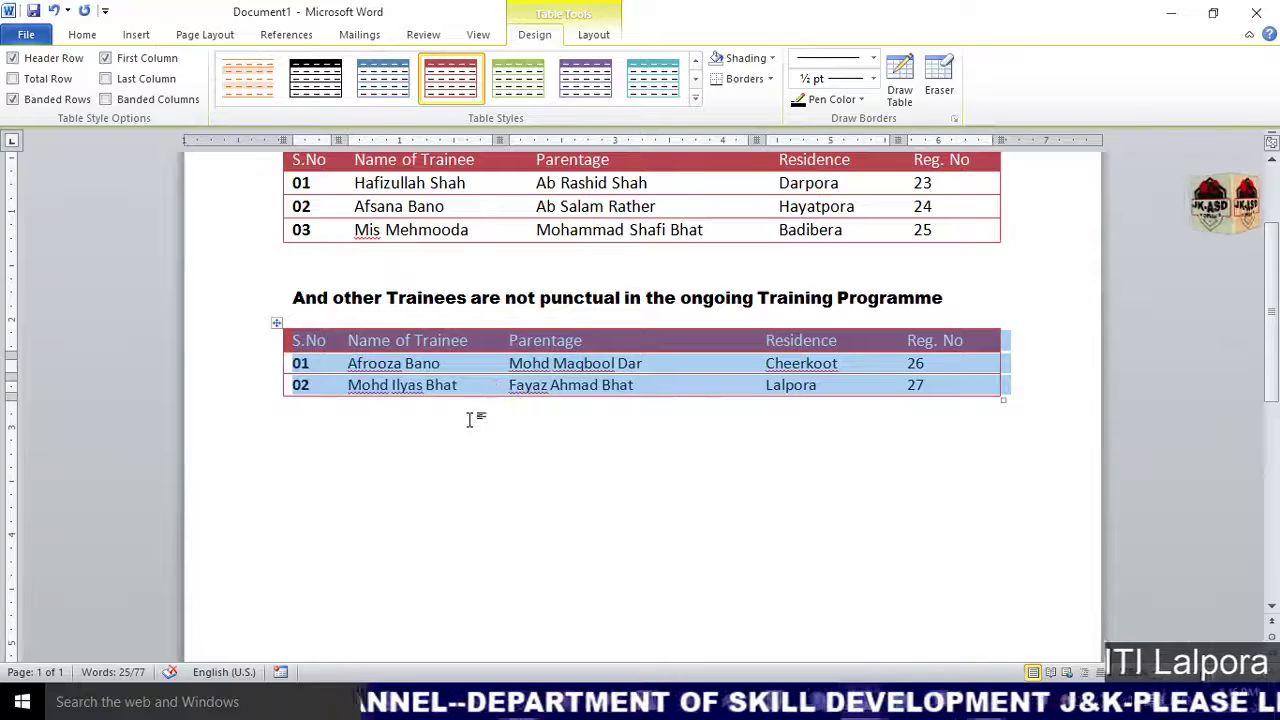
{"action": "left_click", "coordinate": [470, 419]}
{"action": "scroll", "coordinate": [465, 395], "scroll_direction": "up", "scroll_amount": 3}
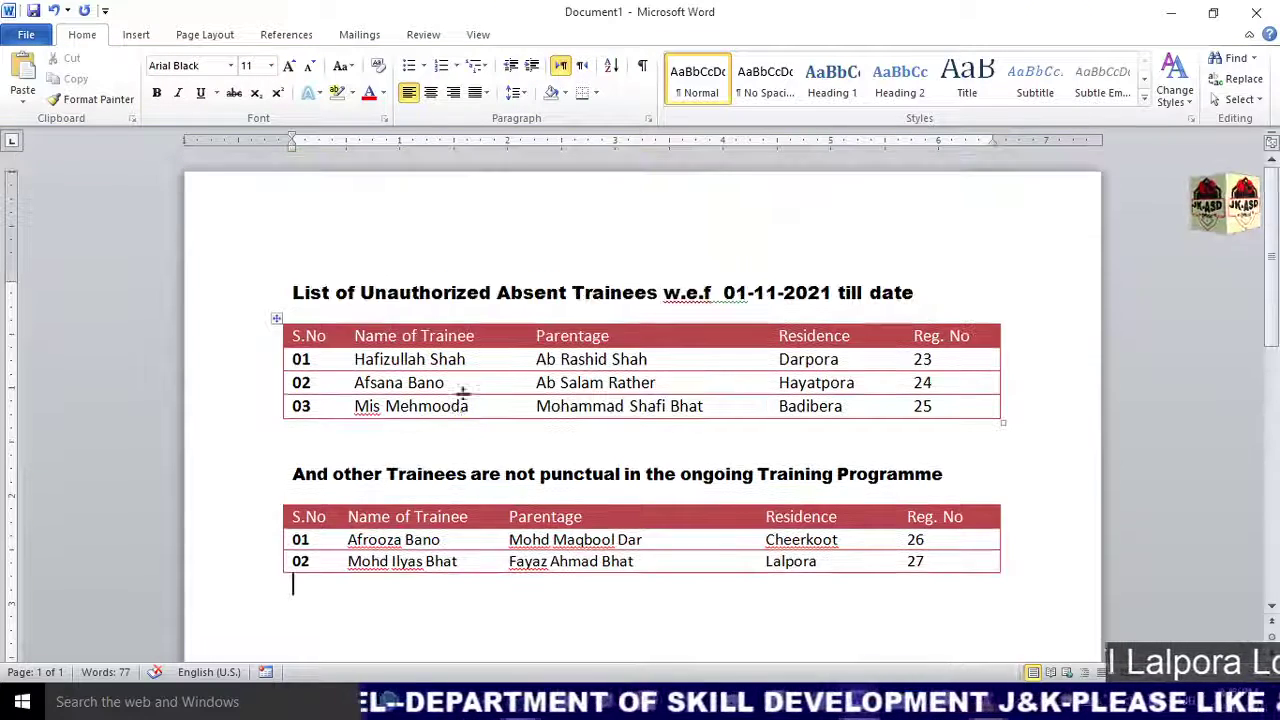
{"action": "scroll", "coordinate": [490, 362], "scroll_direction": "down", "scroll_amount": 3}
{"action": "scroll", "coordinate": [490, 362], "scroll_direction": "up", "scroll_amount": 3}
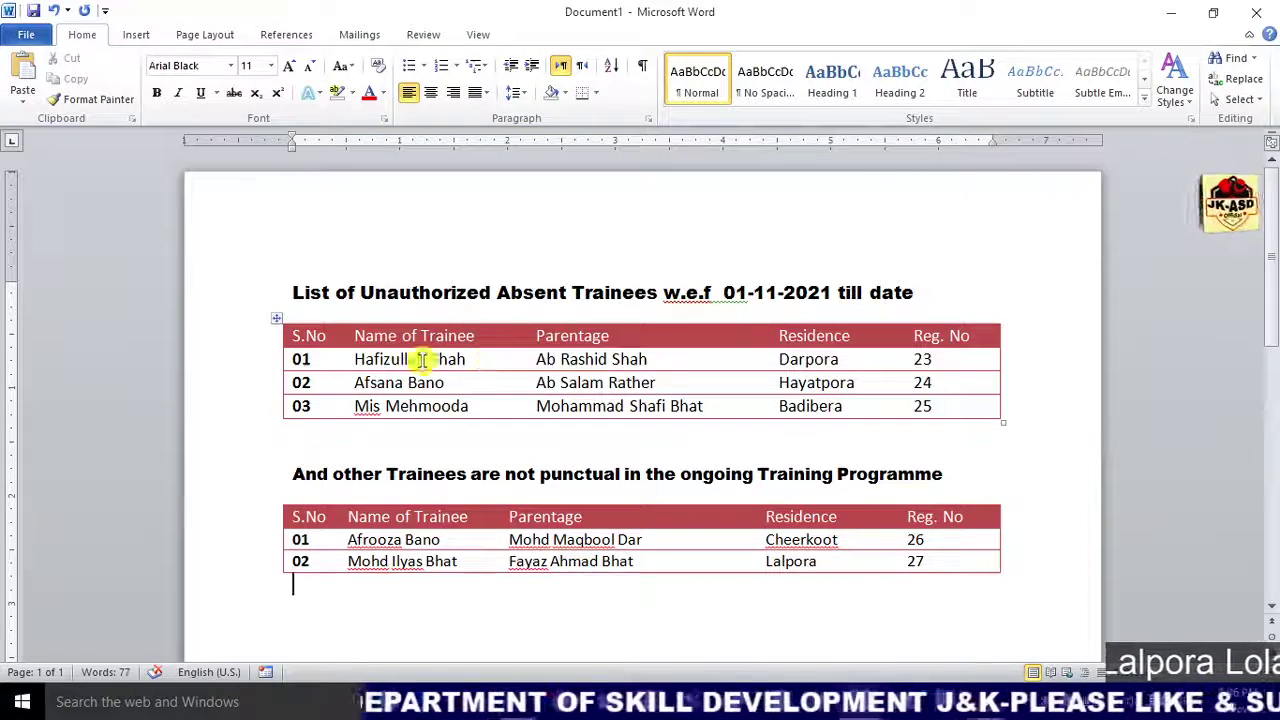
Switch the first trainee table to the plain Table Grid style
{"action": "left_click", "coordinate": [531, 412]}
{"action": "left_click", "coordinate": [276, 317]}
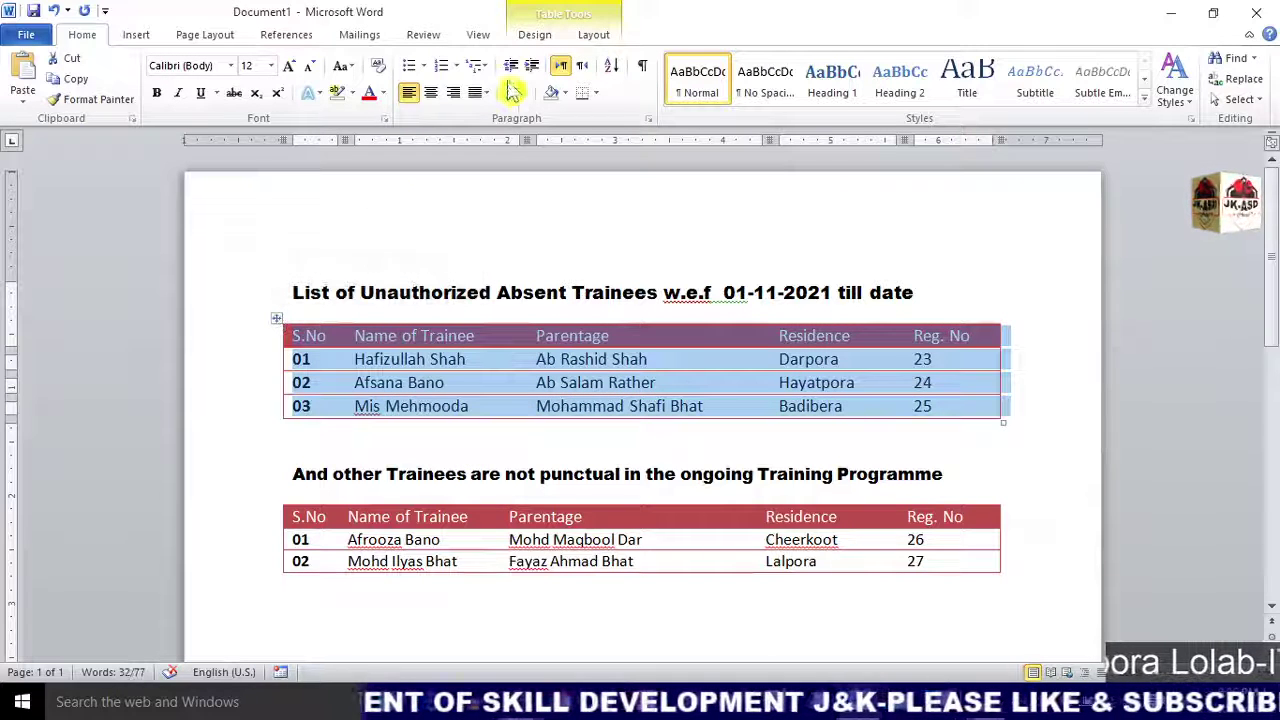
{"action": "left_click", "coordinate": [540, 34]}
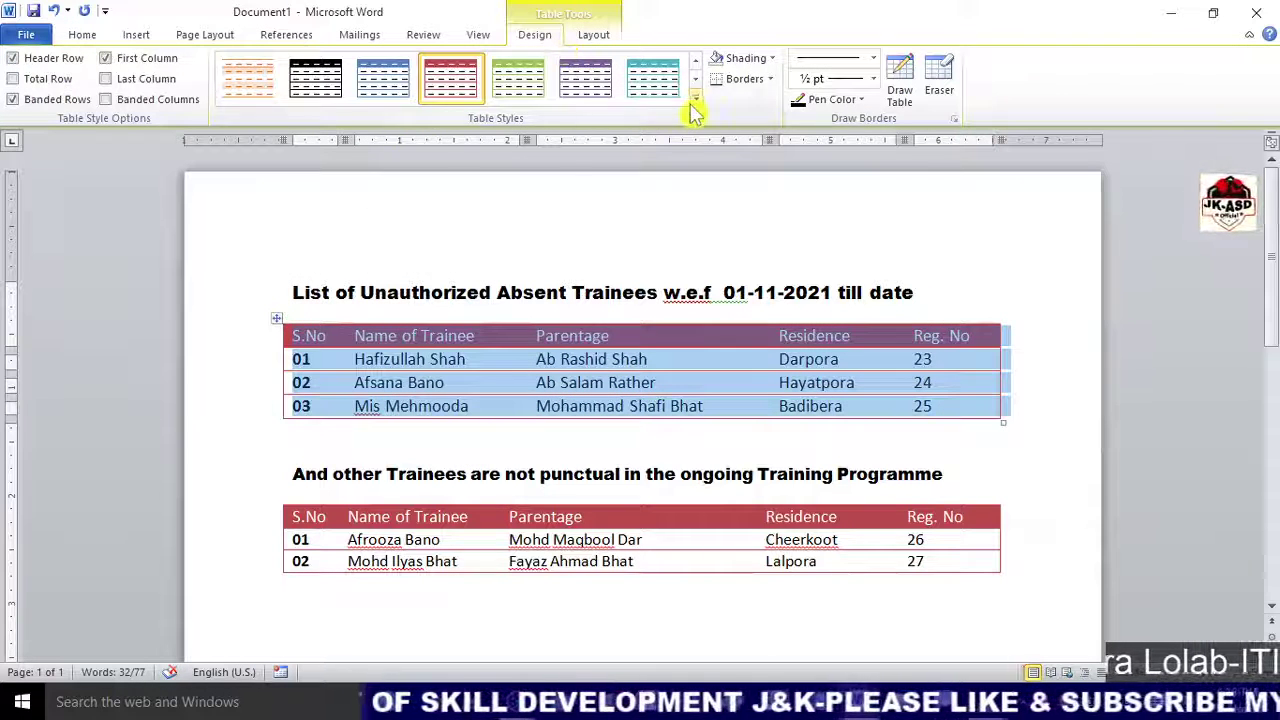
{"action": "left_click", "coordinate": [695, 97]}
{"action": "left_click", "coordinate": [240, 92]}
Apply the same plain Table Grid style to the lower trainee table
{"action": "left_click", "coordinate": [565, 362]}
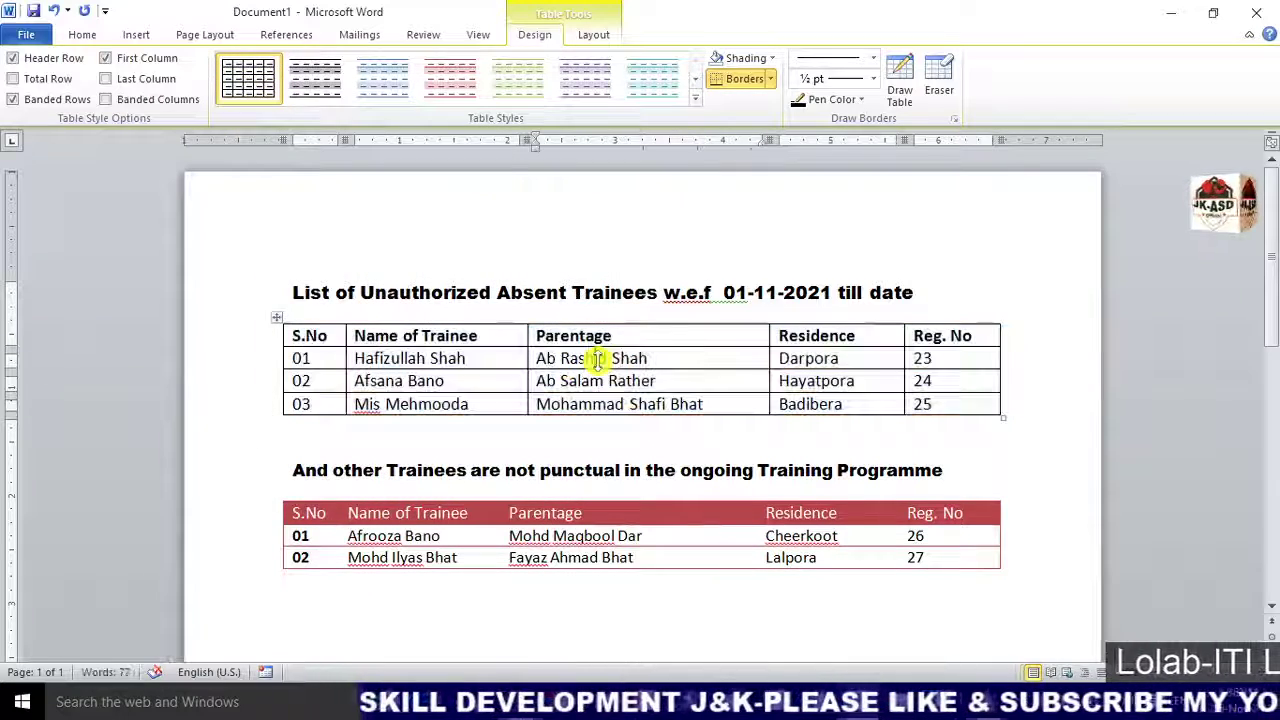
{"action": "left_click", "coordinate": [277, 503]}
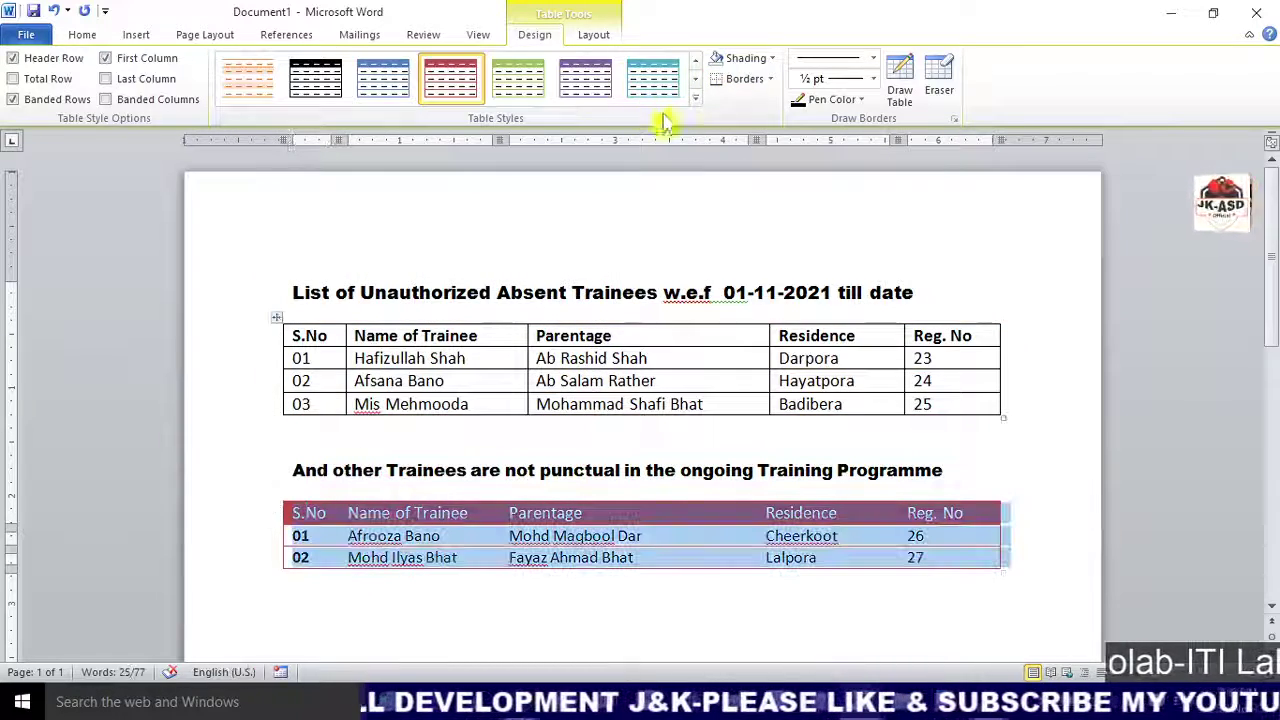
{"action": "left_click", "coordinate": [695, 97]}
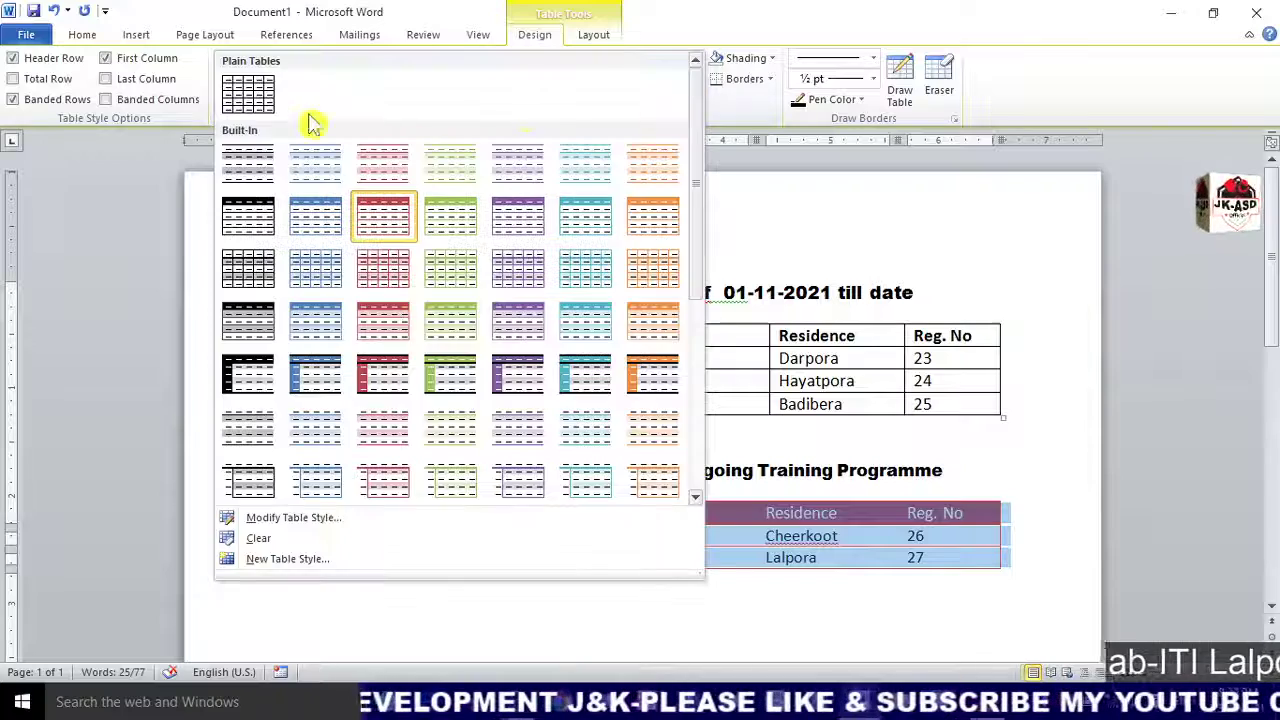
{"action": "left_click", "coordinate": [251, 95]}
{"action": "left_click", "coordinate": [655, 518]}
{"action": "scroll", "coordinate": [509, 435], "scroll_direction": "down", "scroll_amount": 1}
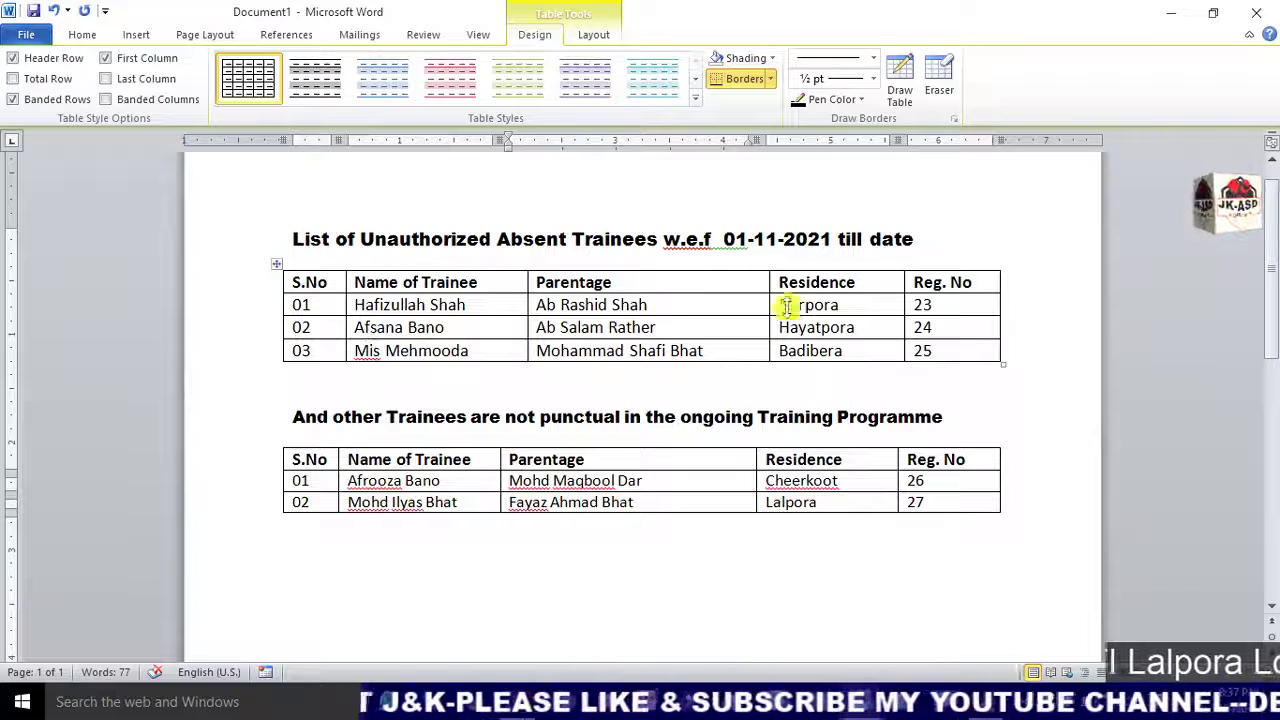
Delete the entire Reg. No column from the first trainee table
{"action": "left_click_drag", "start_coordinate": [725, 307], "coordinate": [723, 307]}
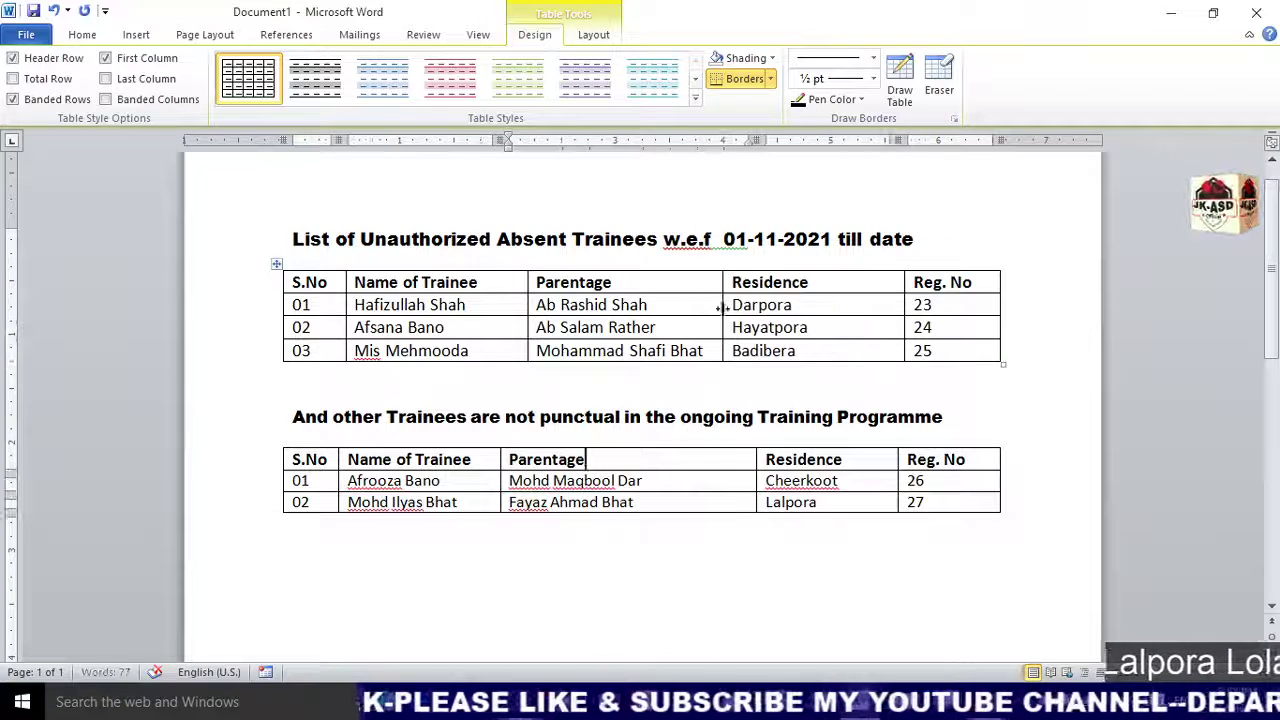
{"action": "left_click", "coordinate": [958, 310]}
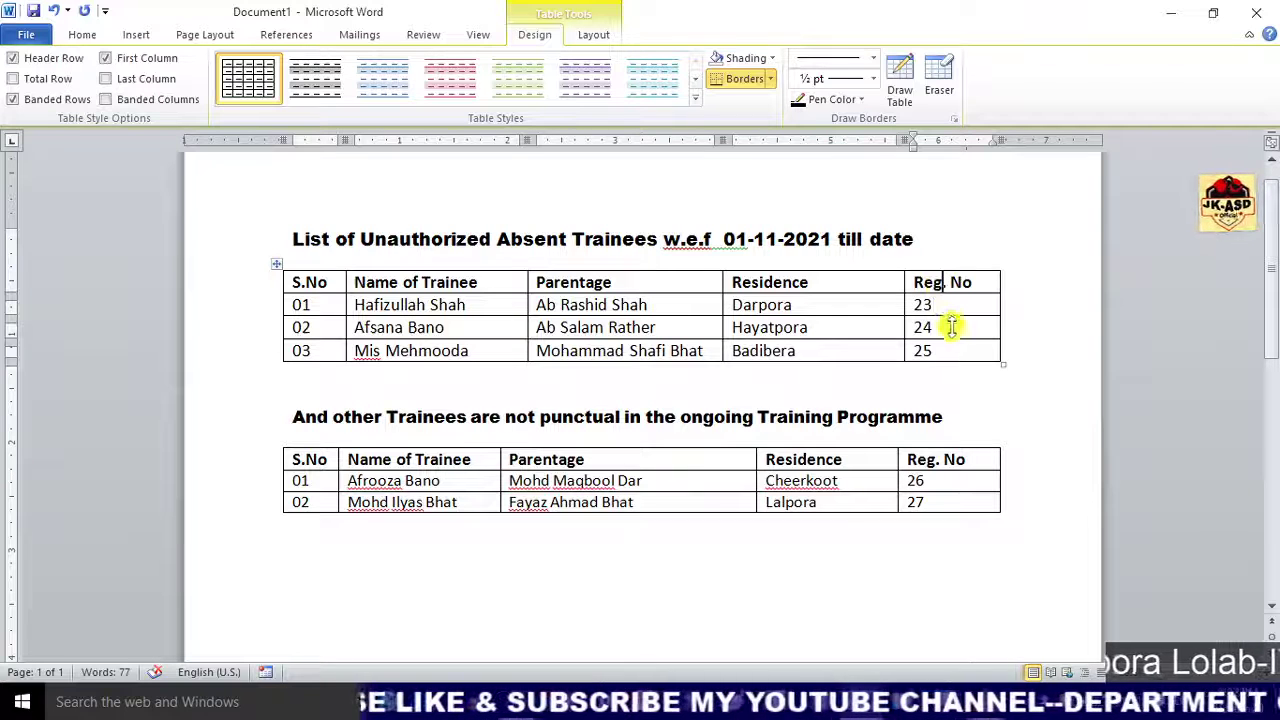
{"action": "right_click", "coordinate": [942, 287]}
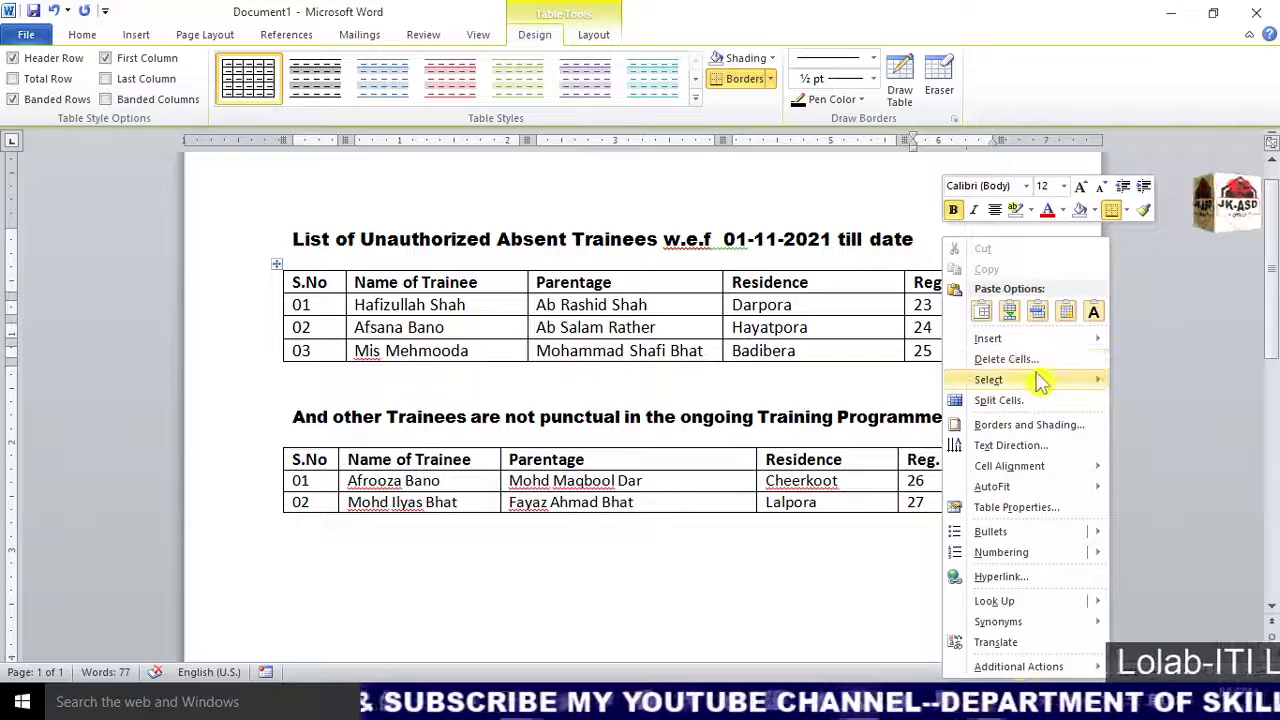
{"action": "mouse_move", "coordinate": [1030, 378]}
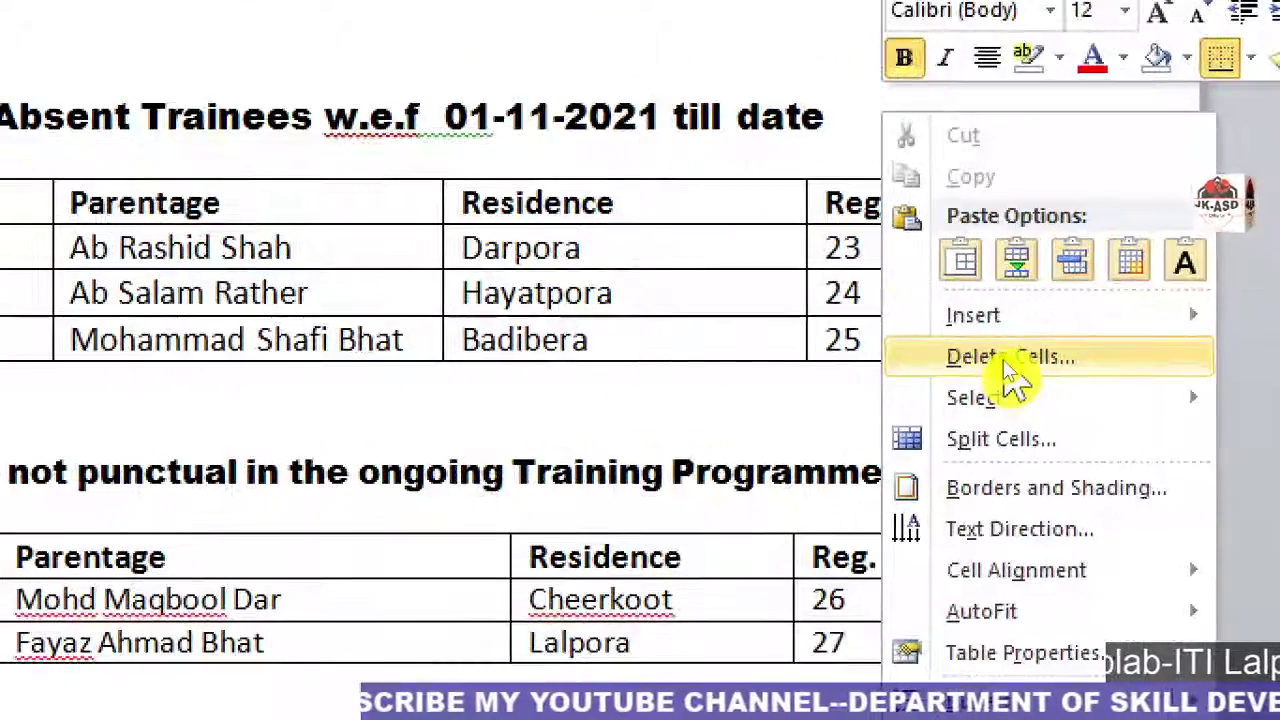
{"action": "left_click", "coordinate": [1005, 362]}
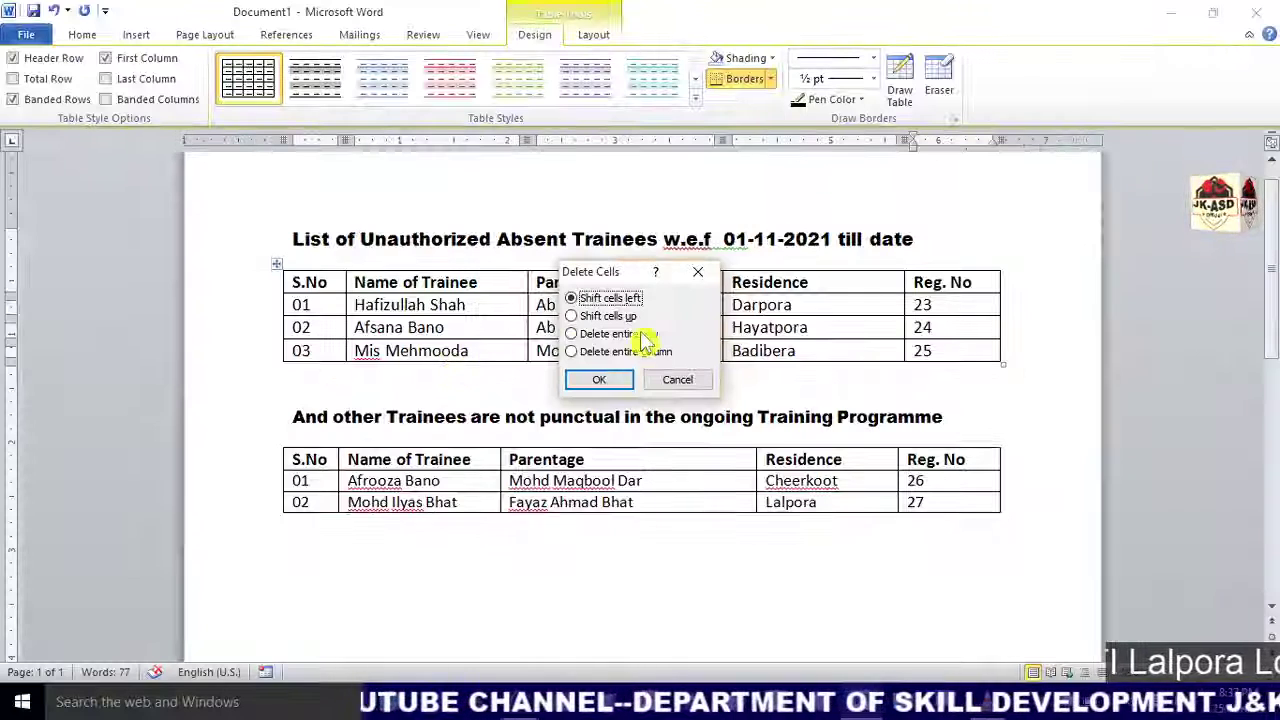
{"action": "left_click", "coordinate": [572, 353]}
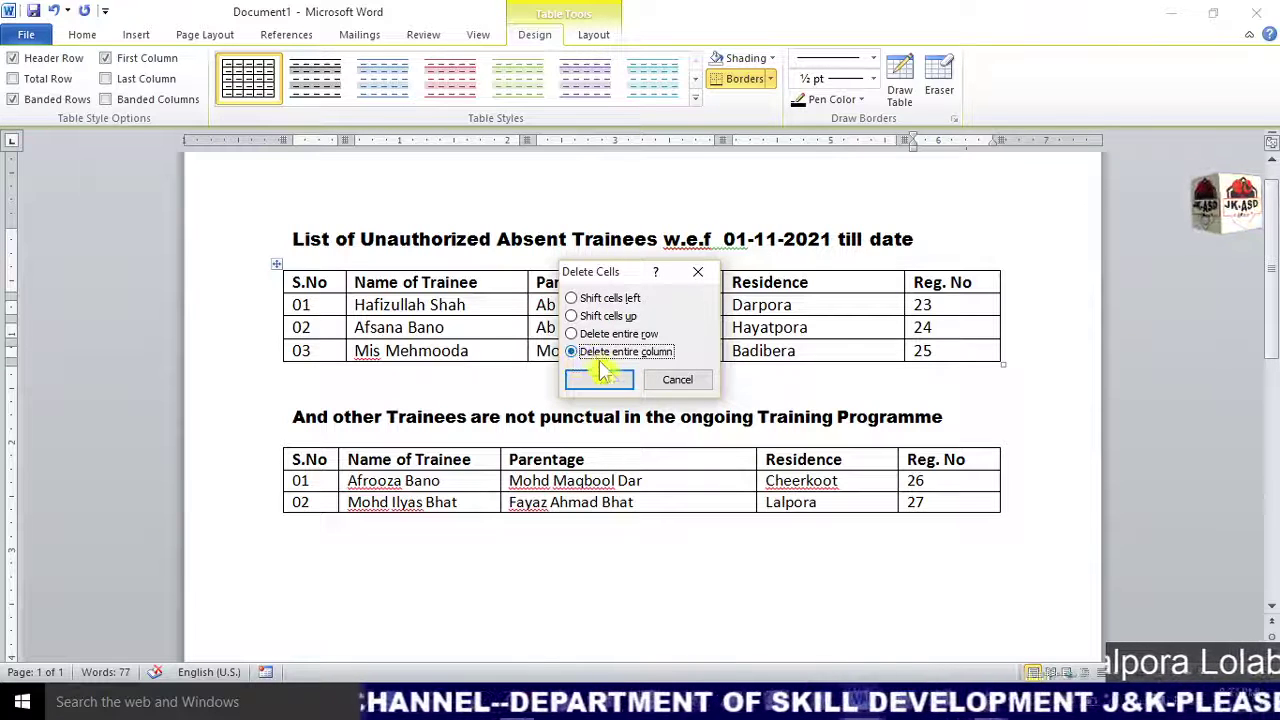
{"action": "left_click", "coordinate": [598, 385]}
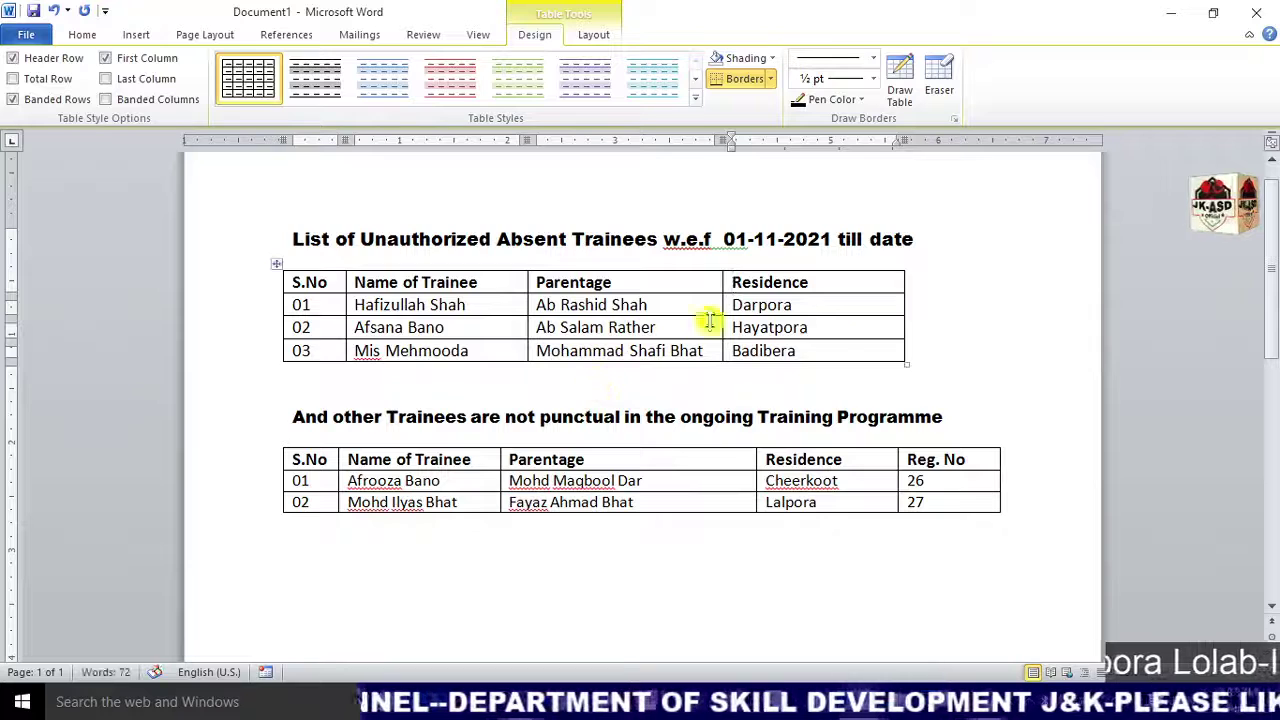
Delete the entire Reg. No column from the second trainee table as well
{"action": "left_click", "coordinate": [961, 263]}
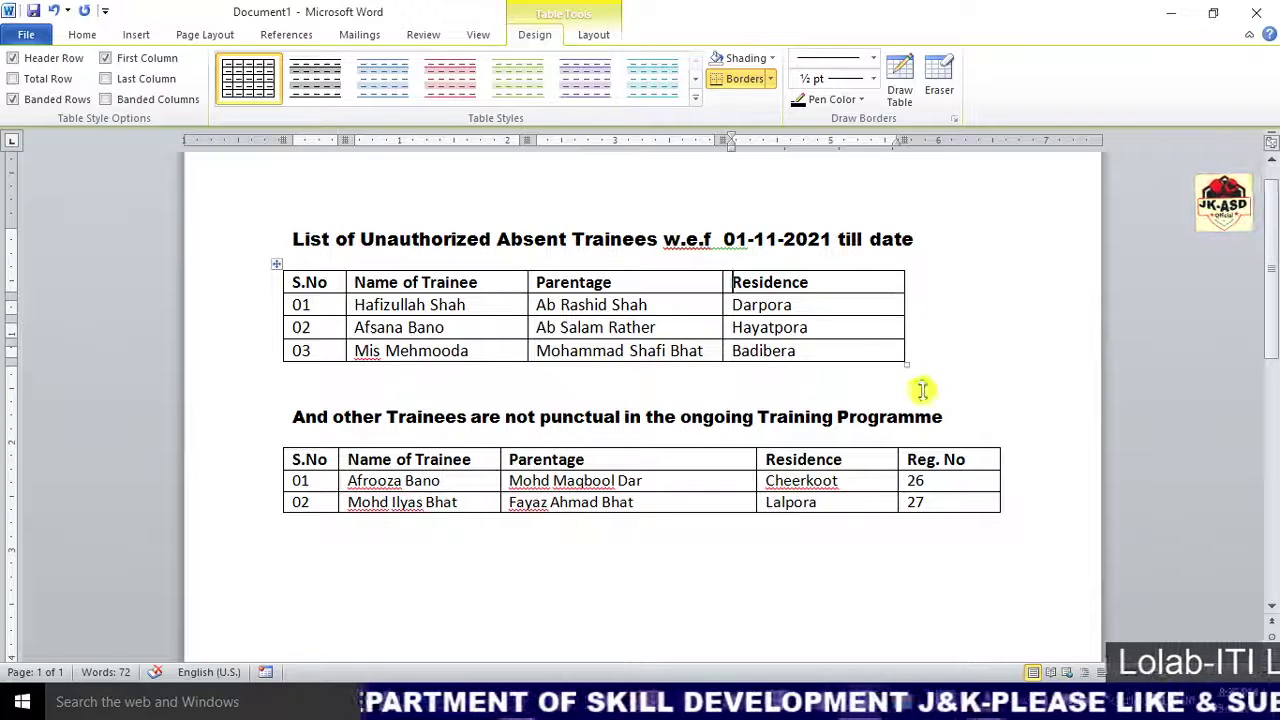
{"action": "right_click", "coordinate": [940, 477]}
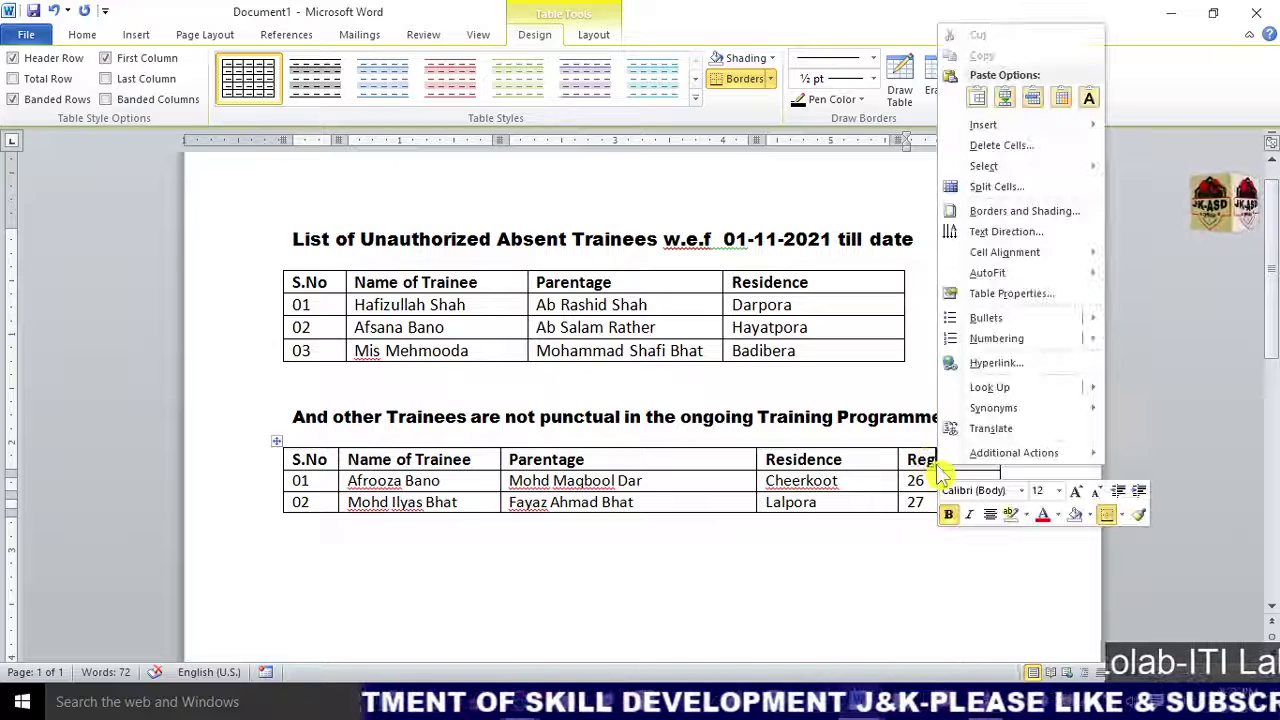
{"action": "left_click", "coordinate": [998, 148]}
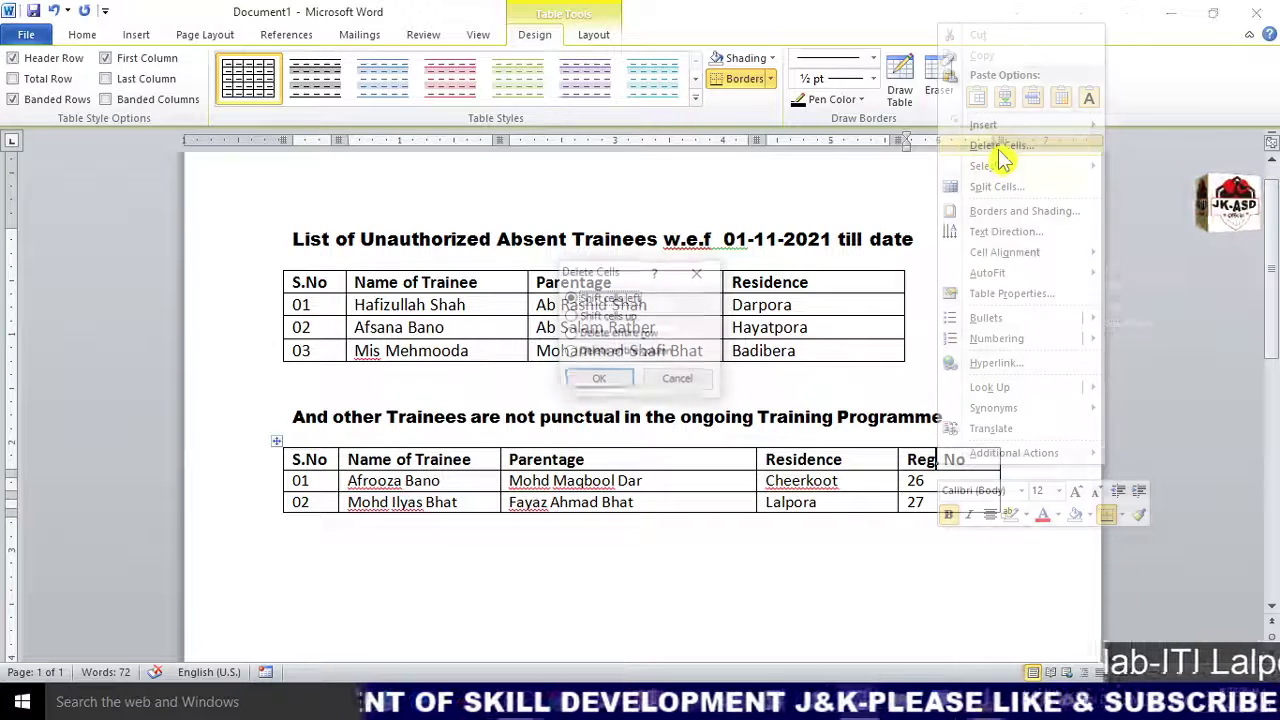
{"action": "left_click", "coordinate": [582, 356]}
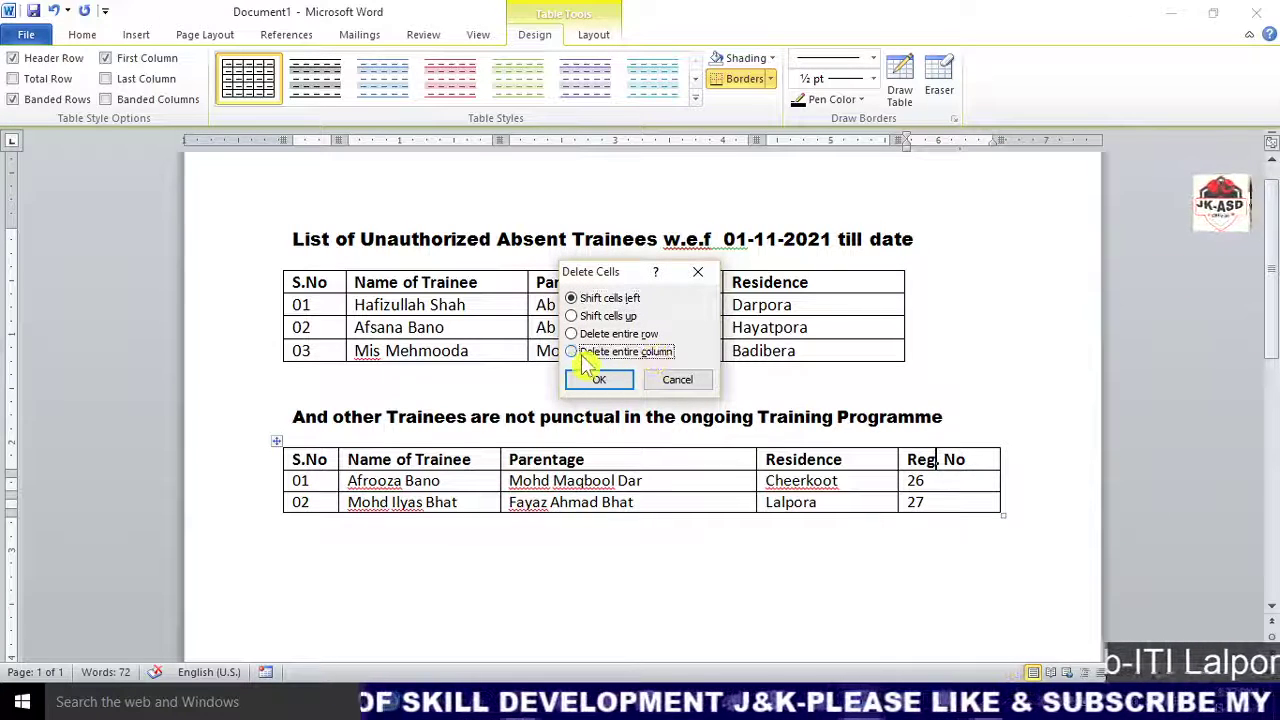
{"action": "left_click", "coordinate": [599, 379]}
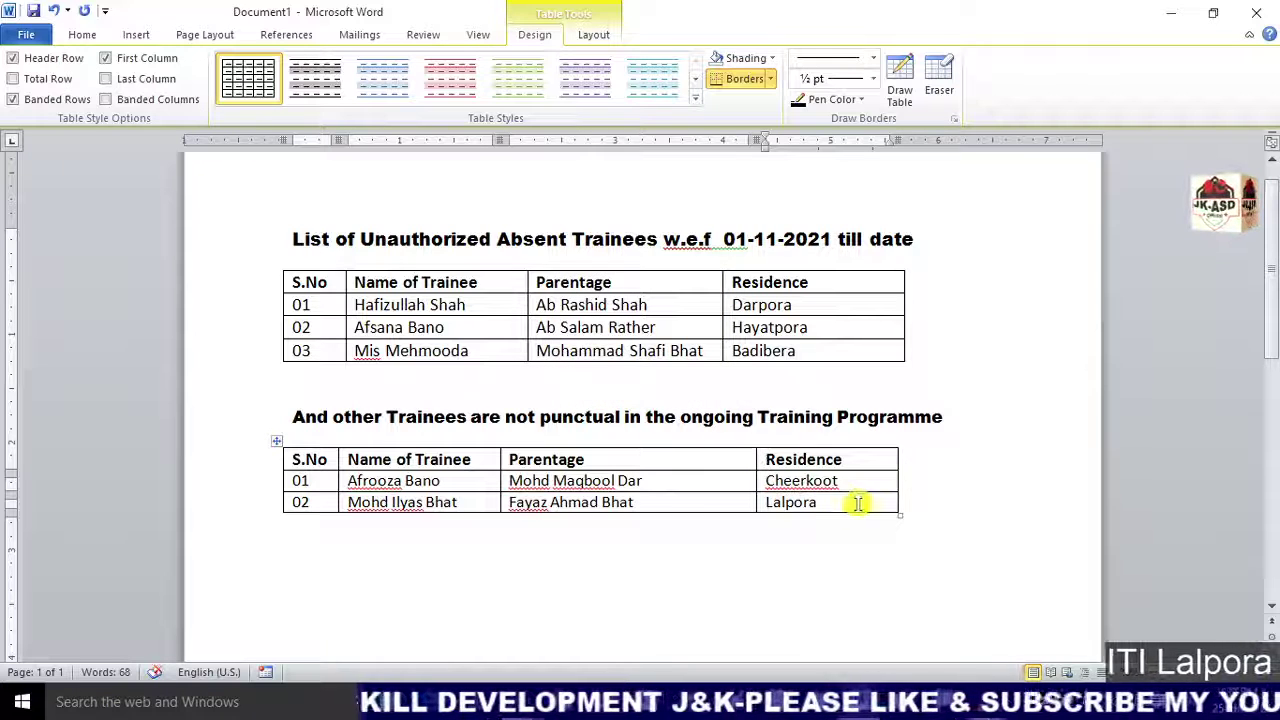
{"action": "scroll", "coordinate": [608, 505], "scroll_direction": "down", "scroll_amount": 1}
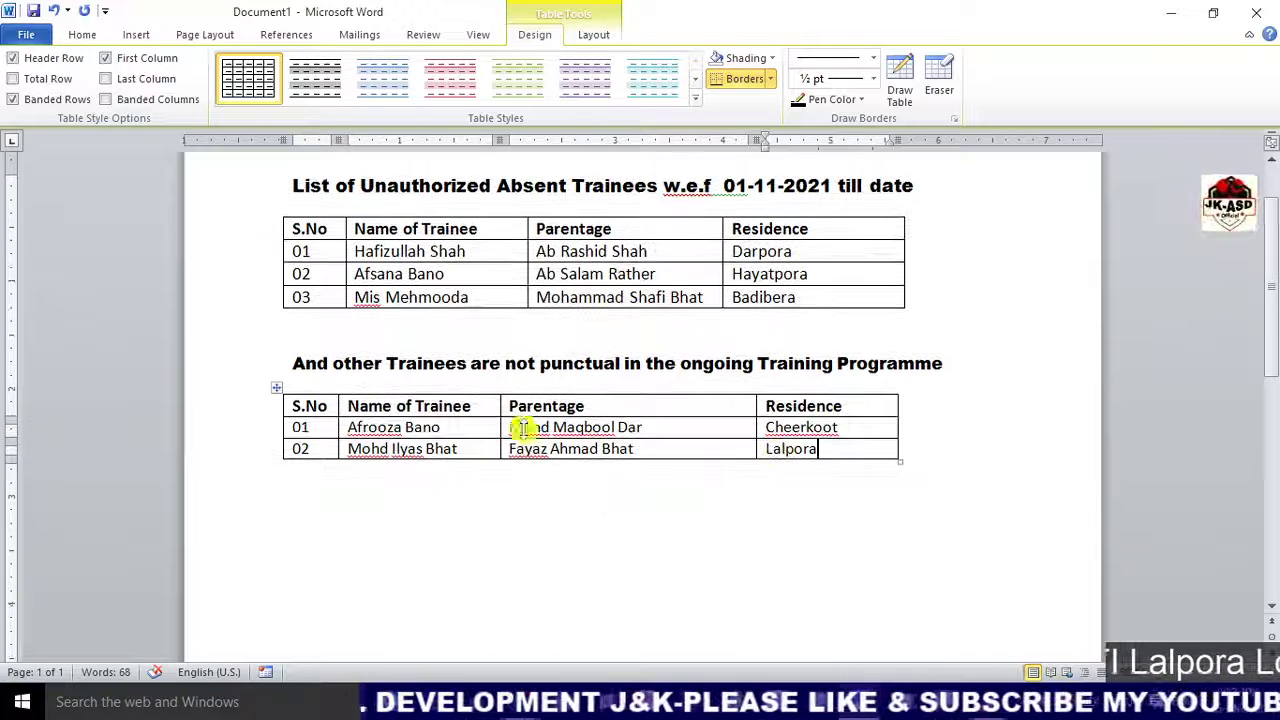
{"action": "left_click", "coordinate": [565, 428]}
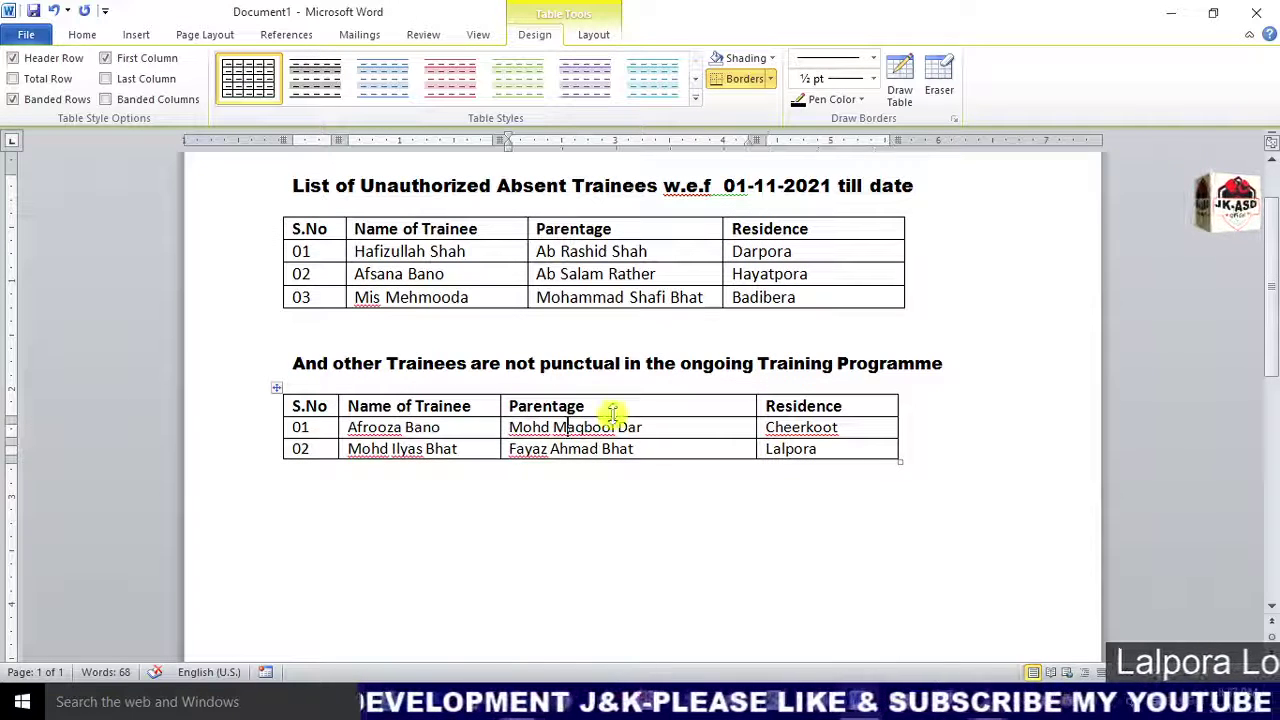
{"action": "left_click", "coordinate": [313, 298]}
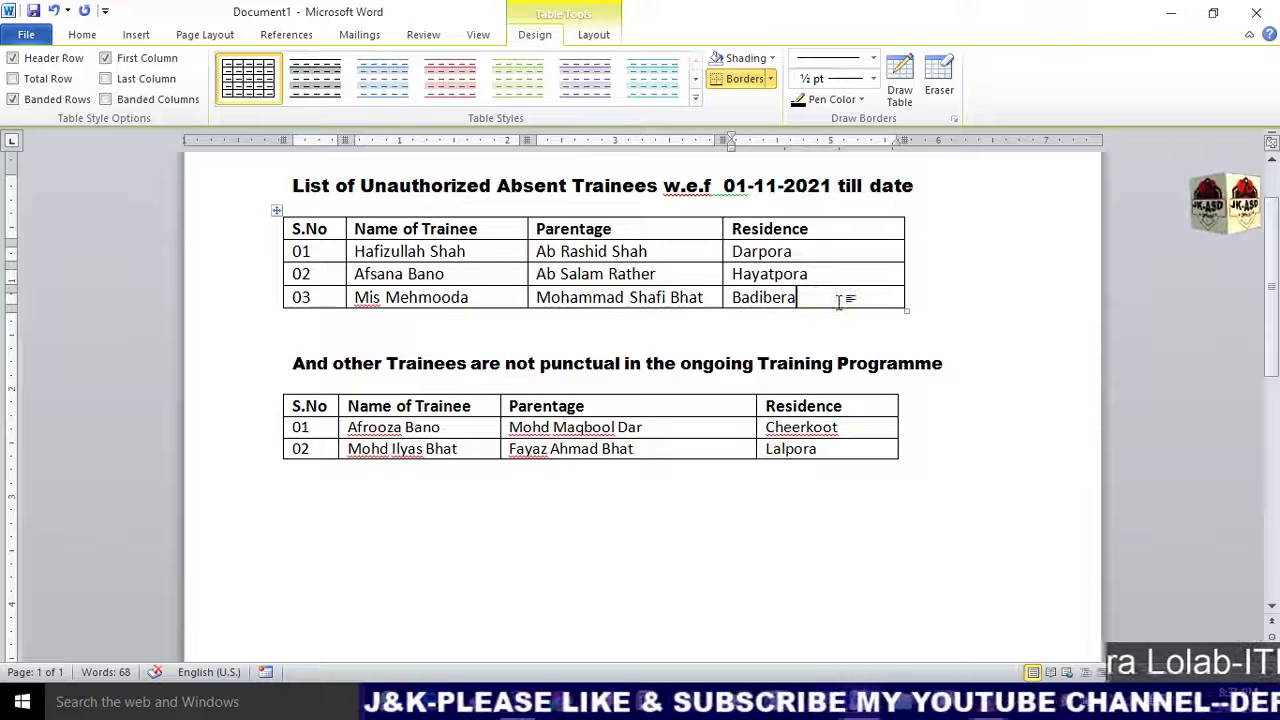
{"action": "left_click", "coordinate": [845, 299]}
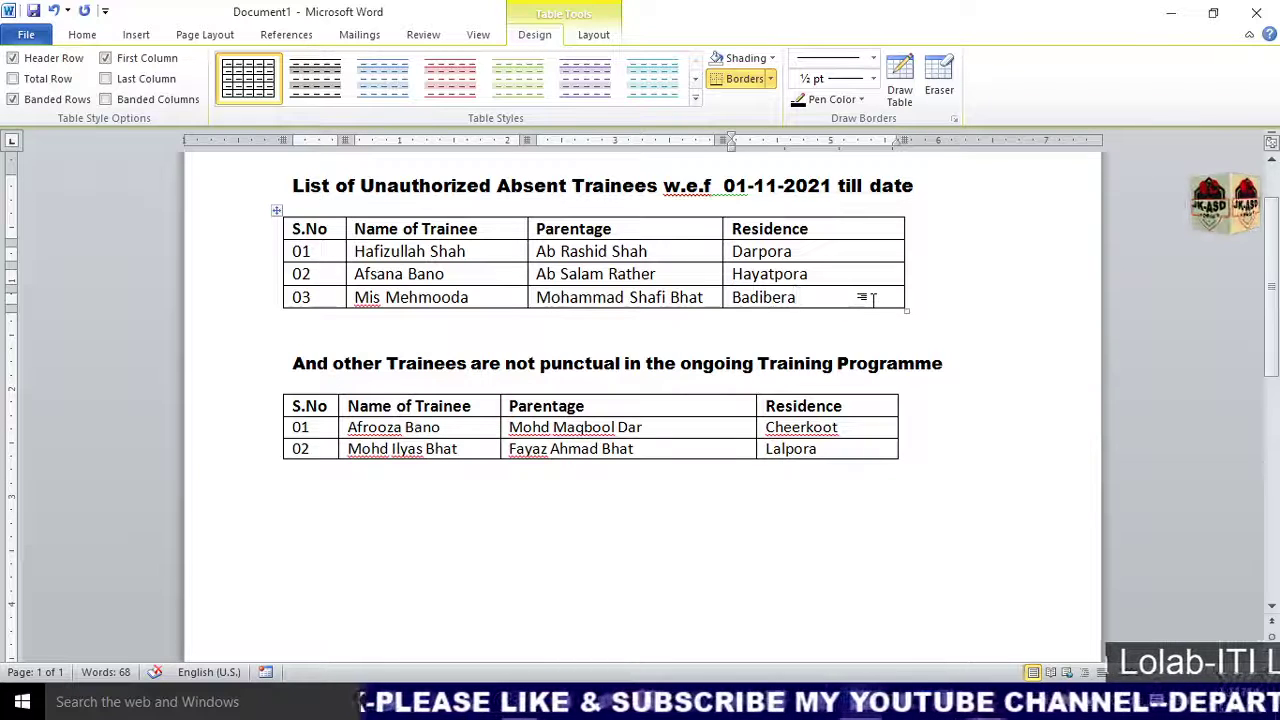
{"action": "key", "text": "Tab"}
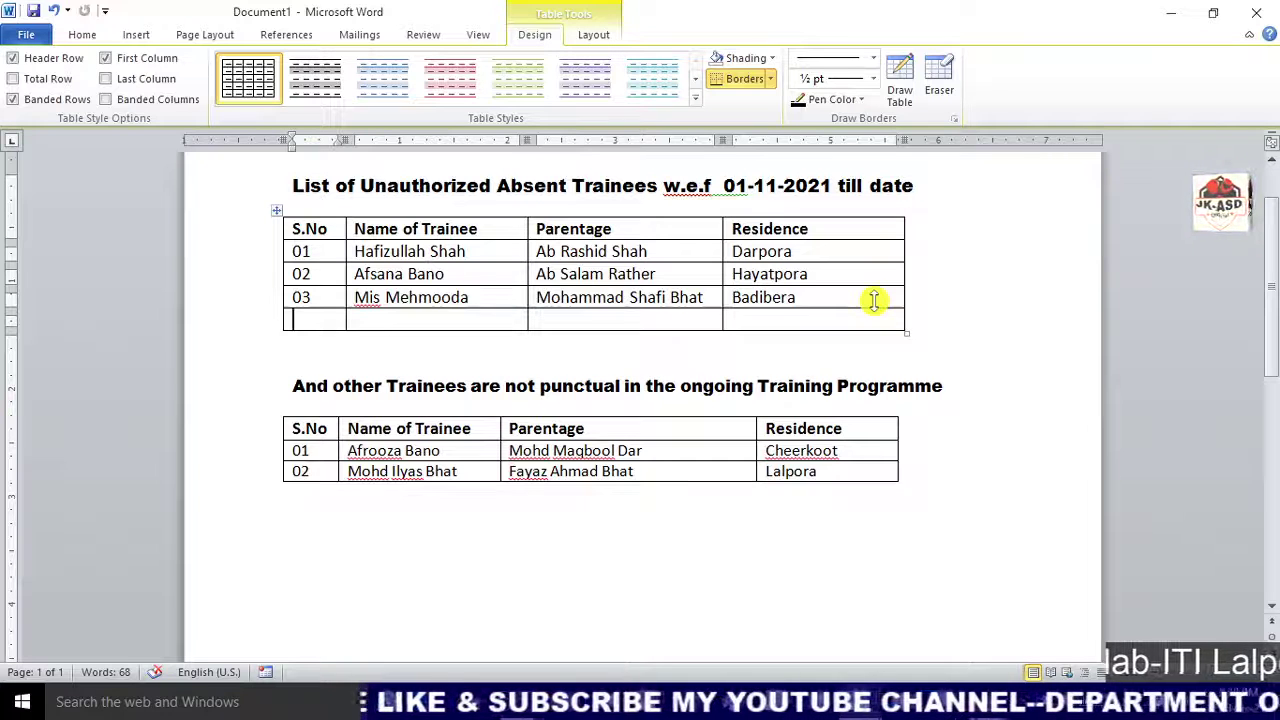
{"action": "key", "text": "ctrl+z"}
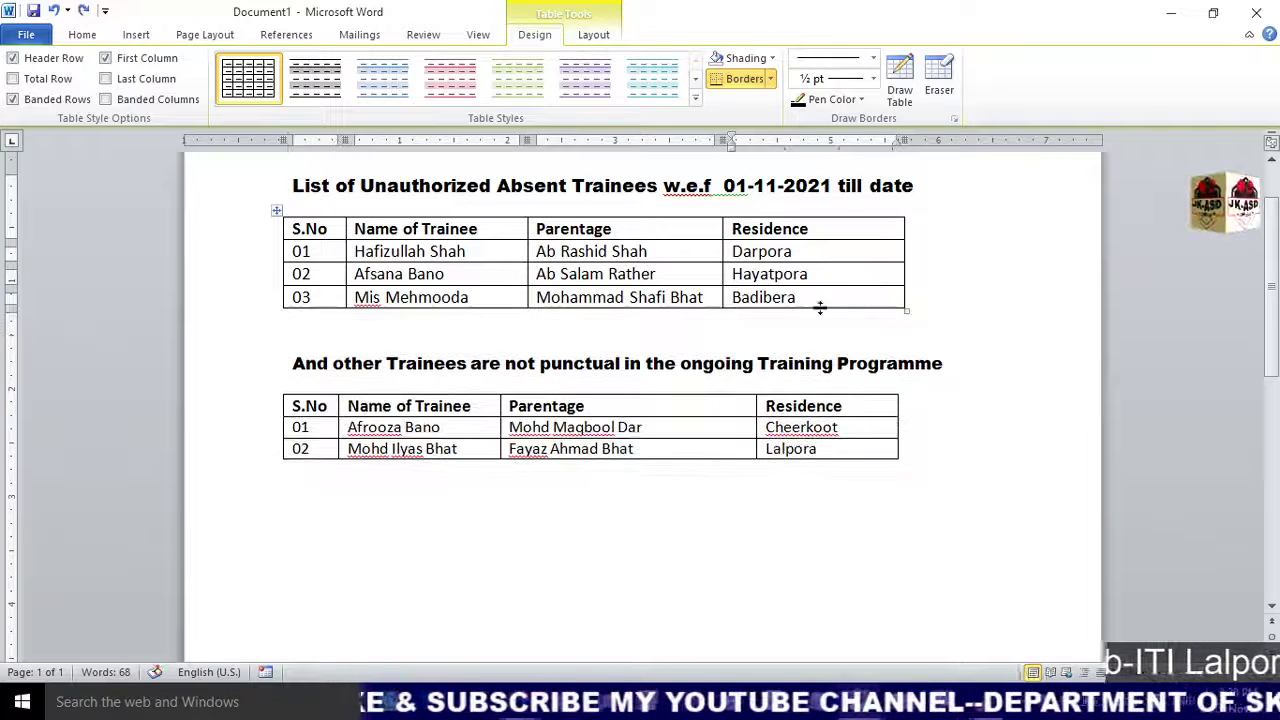
{"action": "left_click", "coordinate": [316, 298]}
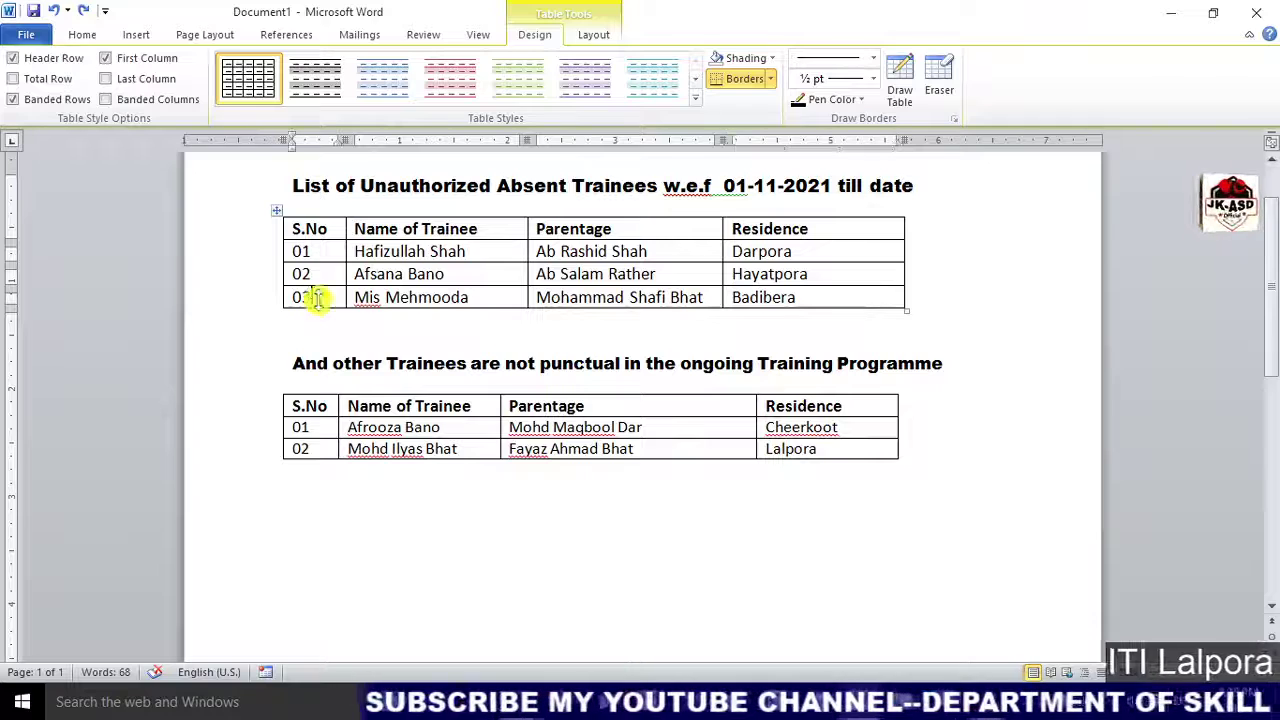
{"action": "double_click", "coordinate": [571, 298]}
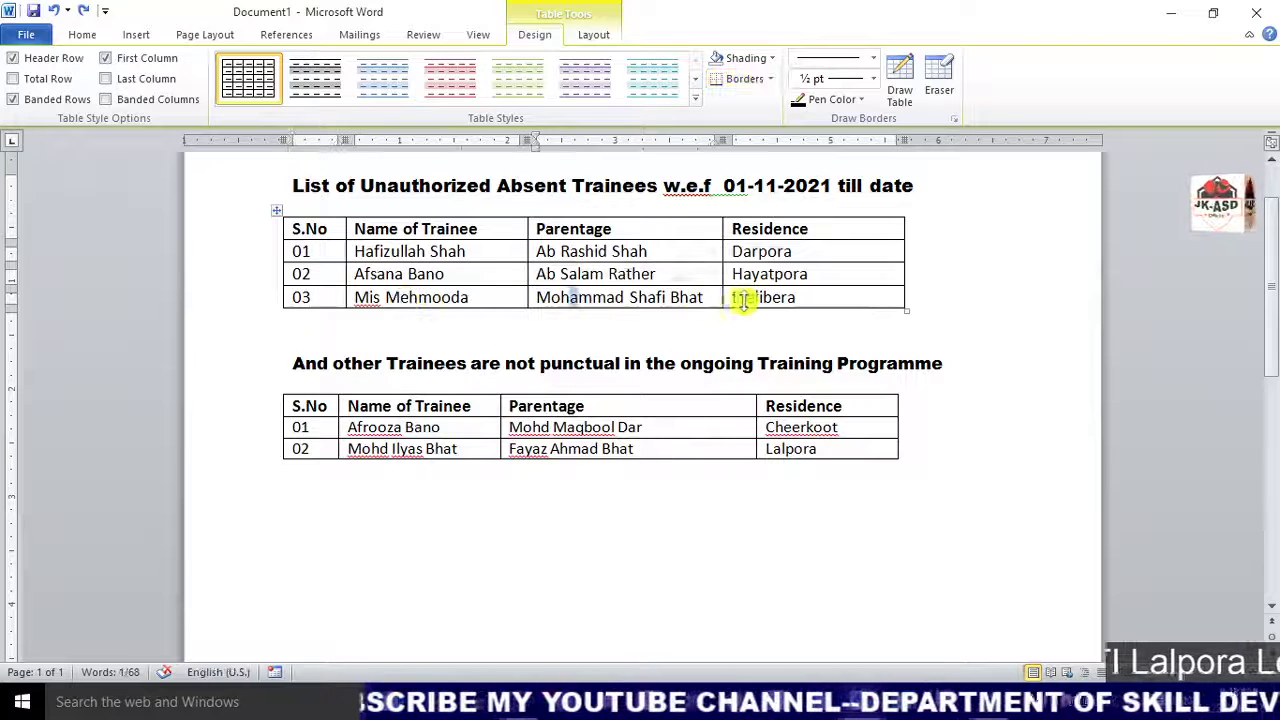
{"action": "left_click_drag", "start_coordinate": [877, 297], "coordinate": [500, 300]}
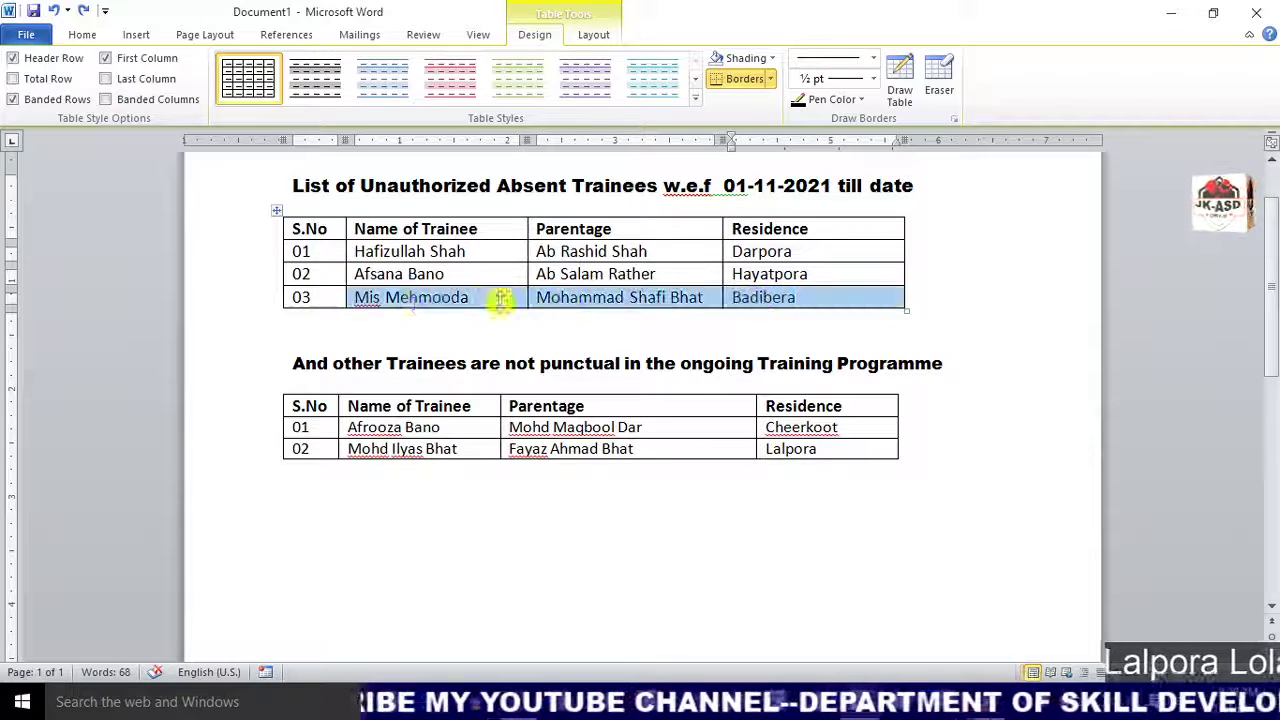
Insert a blank row below row 03 of the upper table and put the caret in its first cell
{"action": "left_click", "coordinate": [318, 306]}
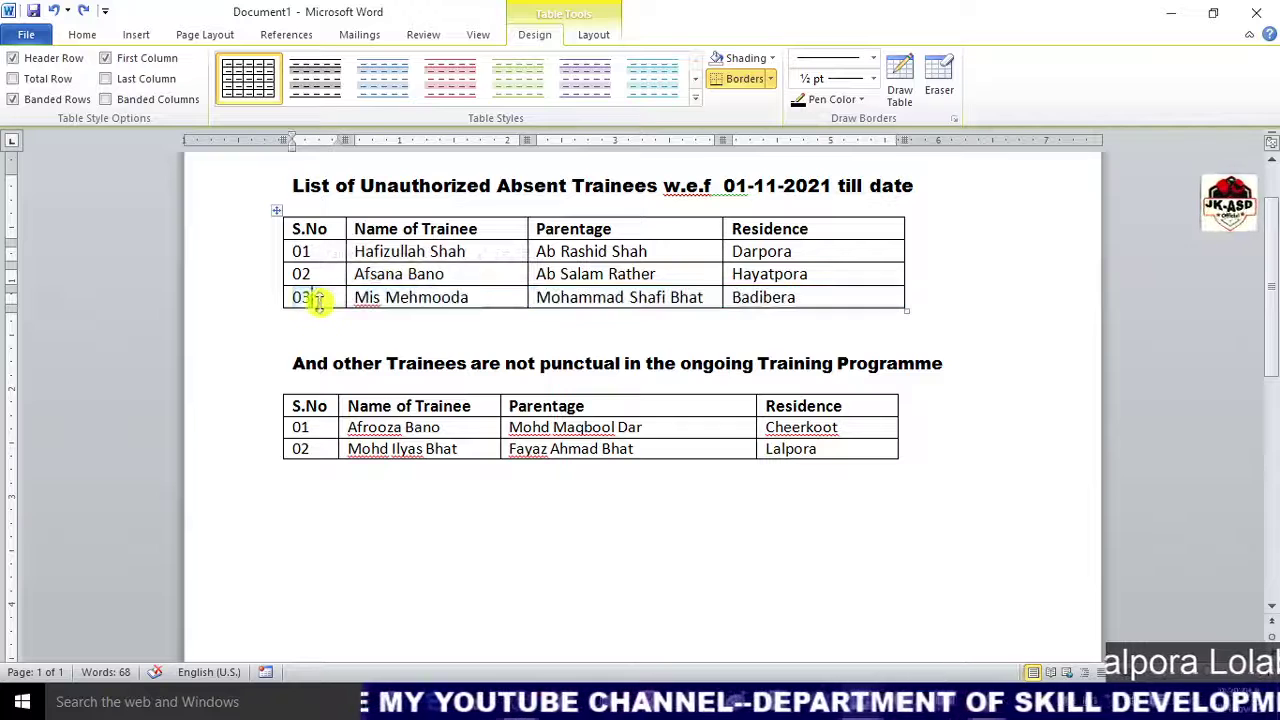
{"action": "left_click", "coordinate": [380, 300]}
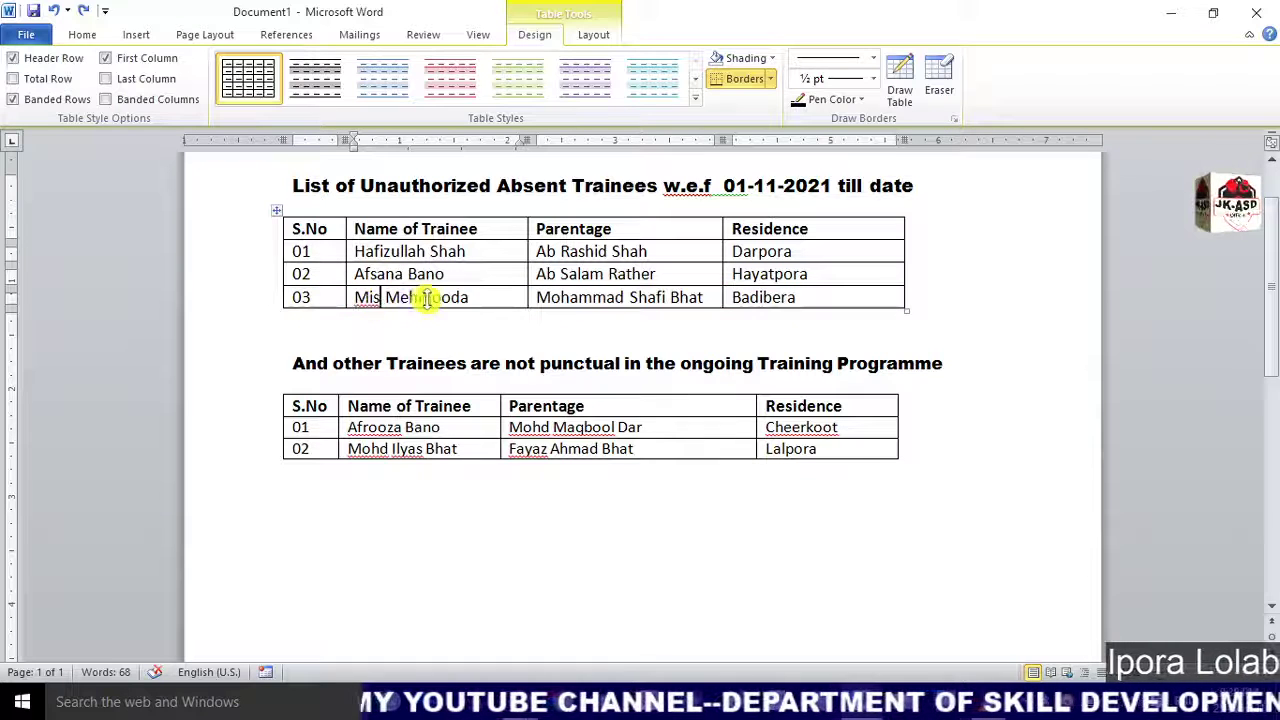
{"action": "right_click", "coordinate": [317, 303]}
{"action": "mouse_move", "coordinate": [383, 342]}
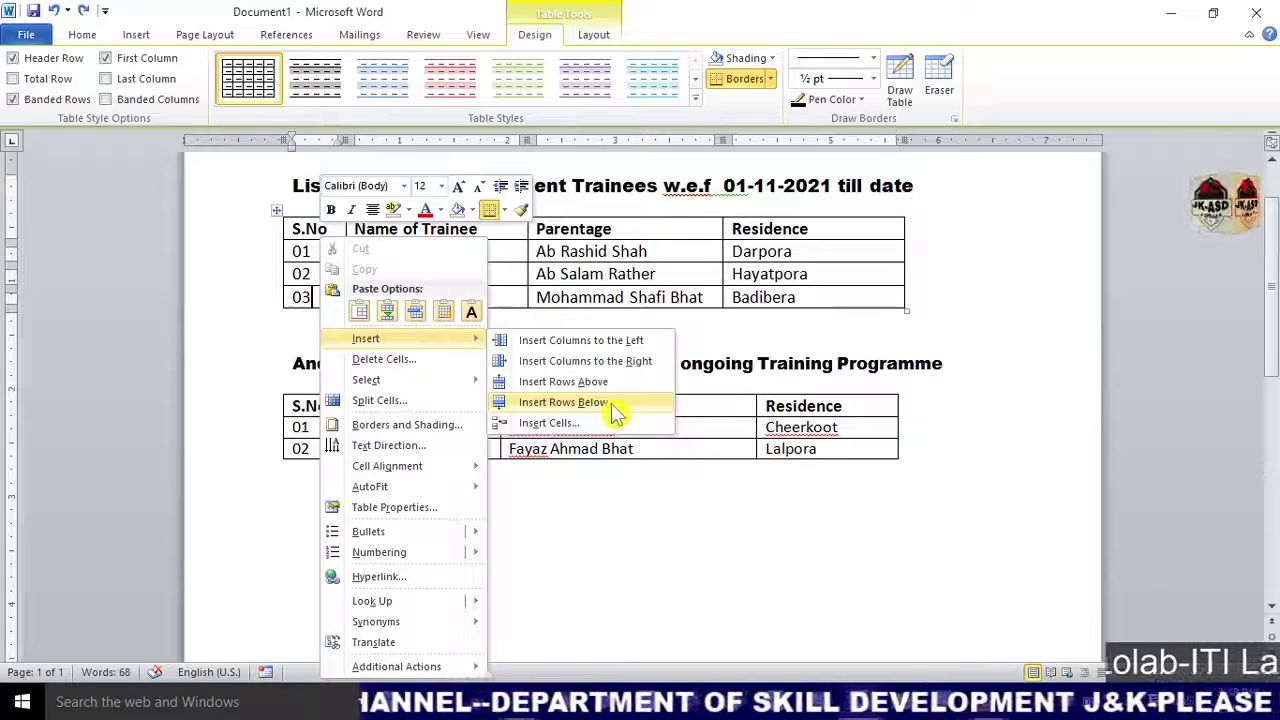
{"action": "left_click", "coordinate": [613, 404]}
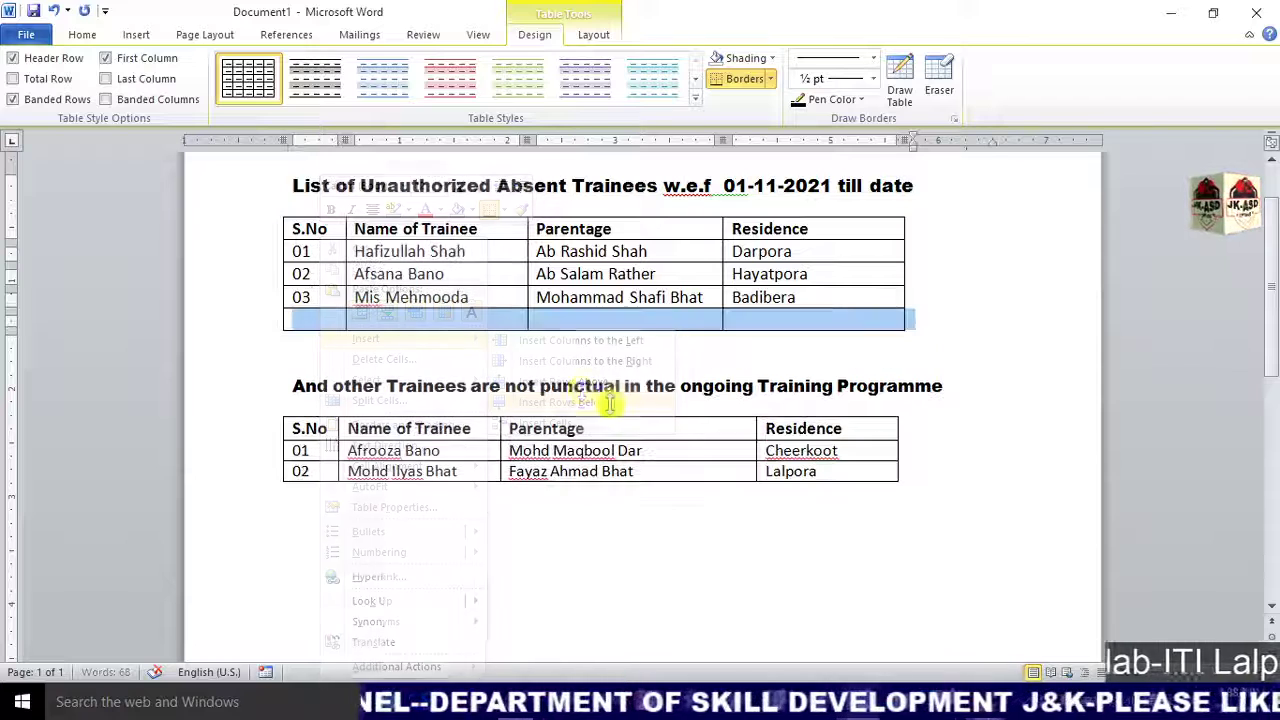
{"action": "left_click", "coordinate": [302, 318]}
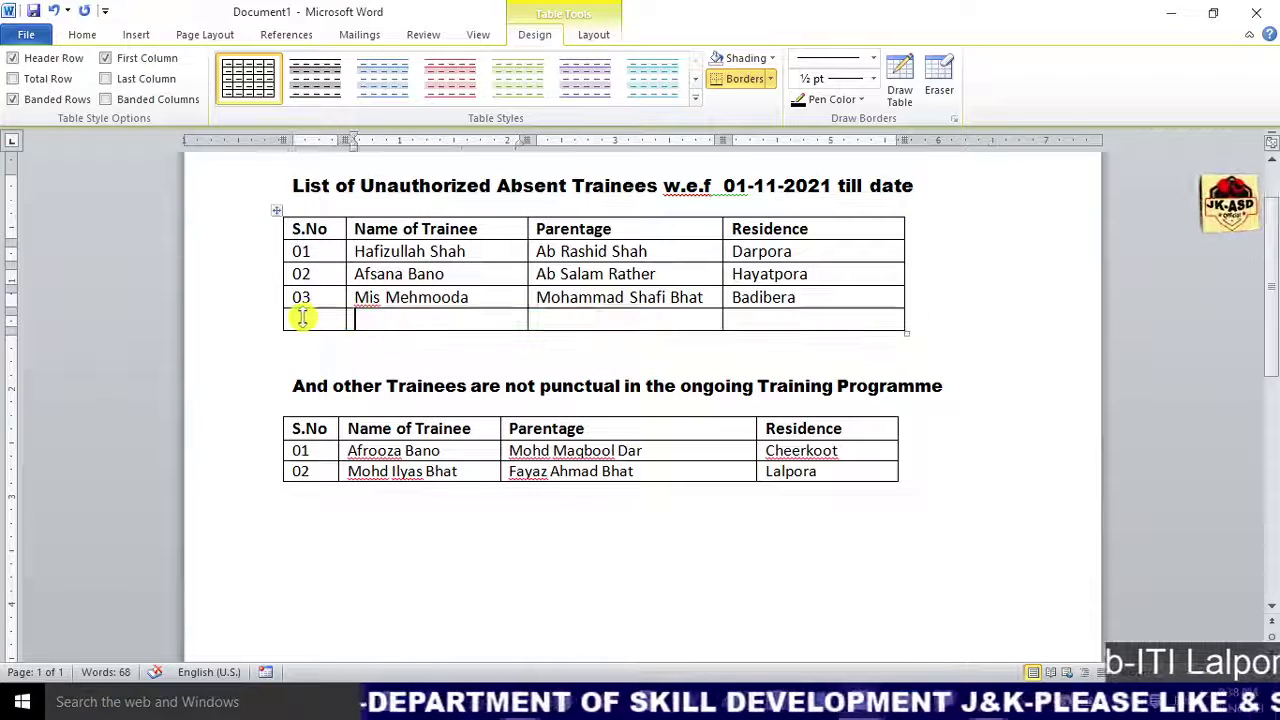
Add an empty row below row 02 in the second trainee table
{"action": "right_click", "coordinate": [323, 471]}
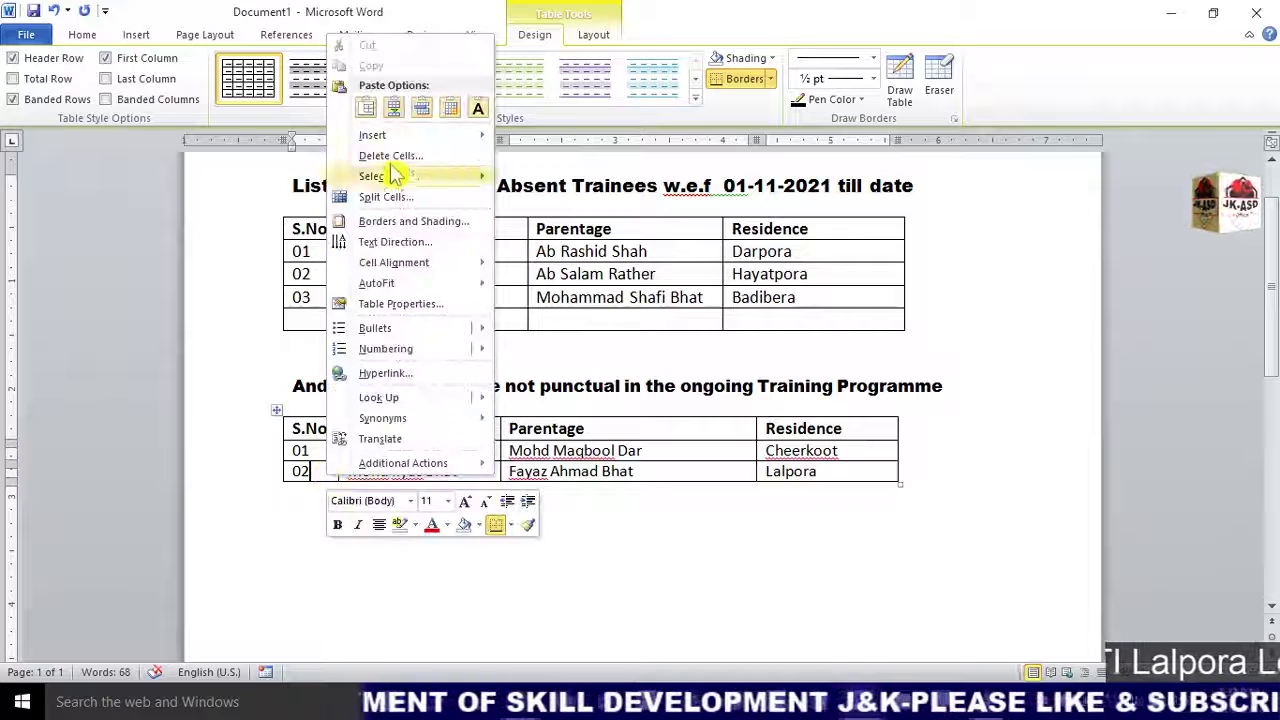
{"action": "mouse_move", "coordinate": [392, 138]}
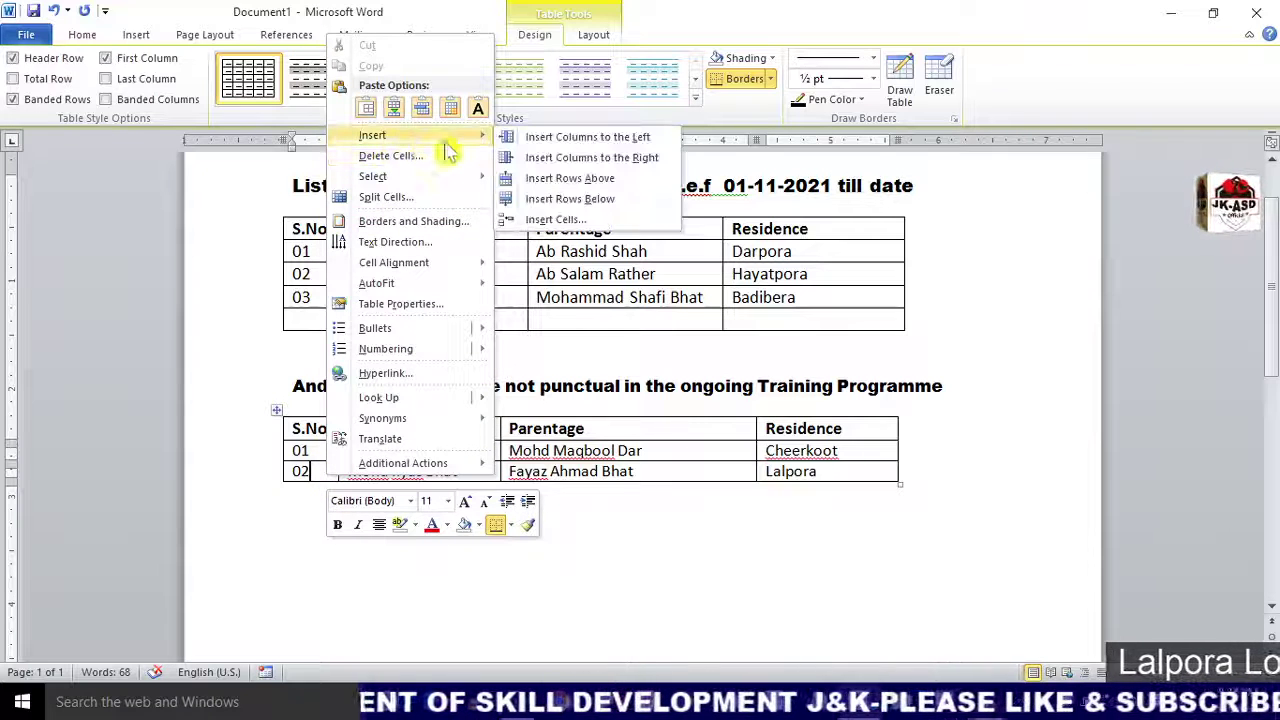
{"action": "left_click", "coordinate": [597, 199]}
{"action": "left_click", "coordinate": [310, 493]}
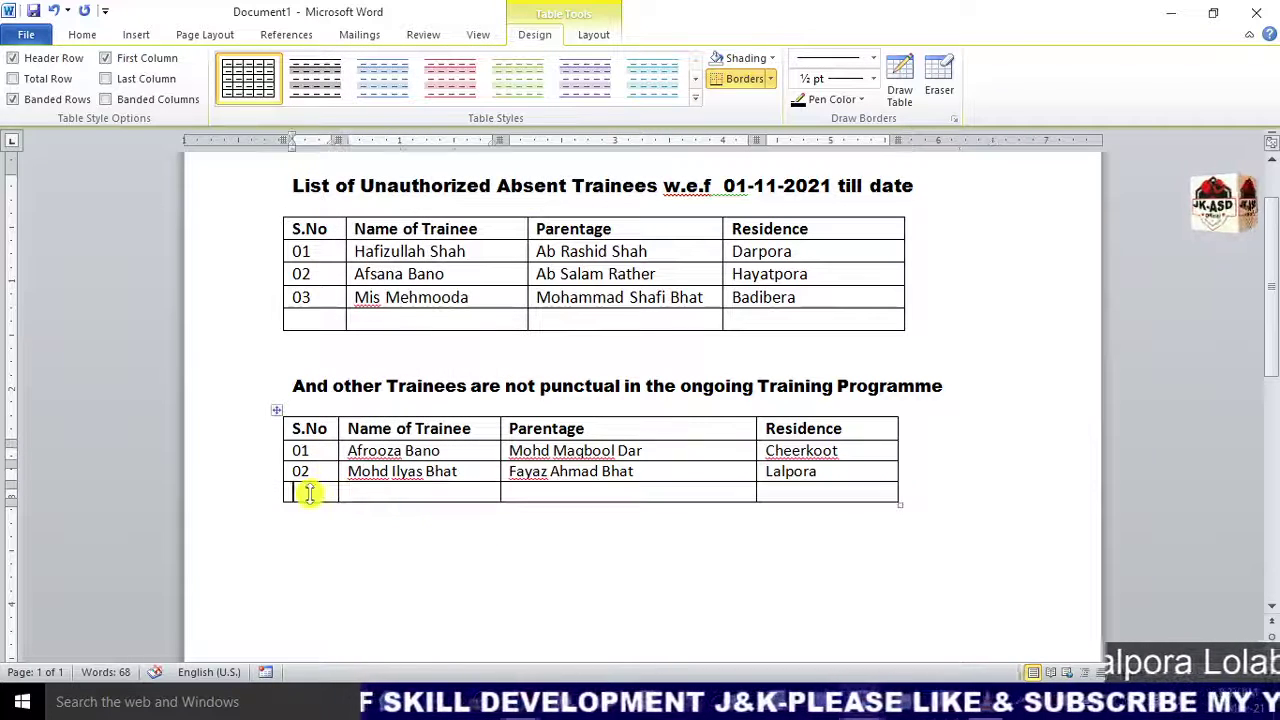
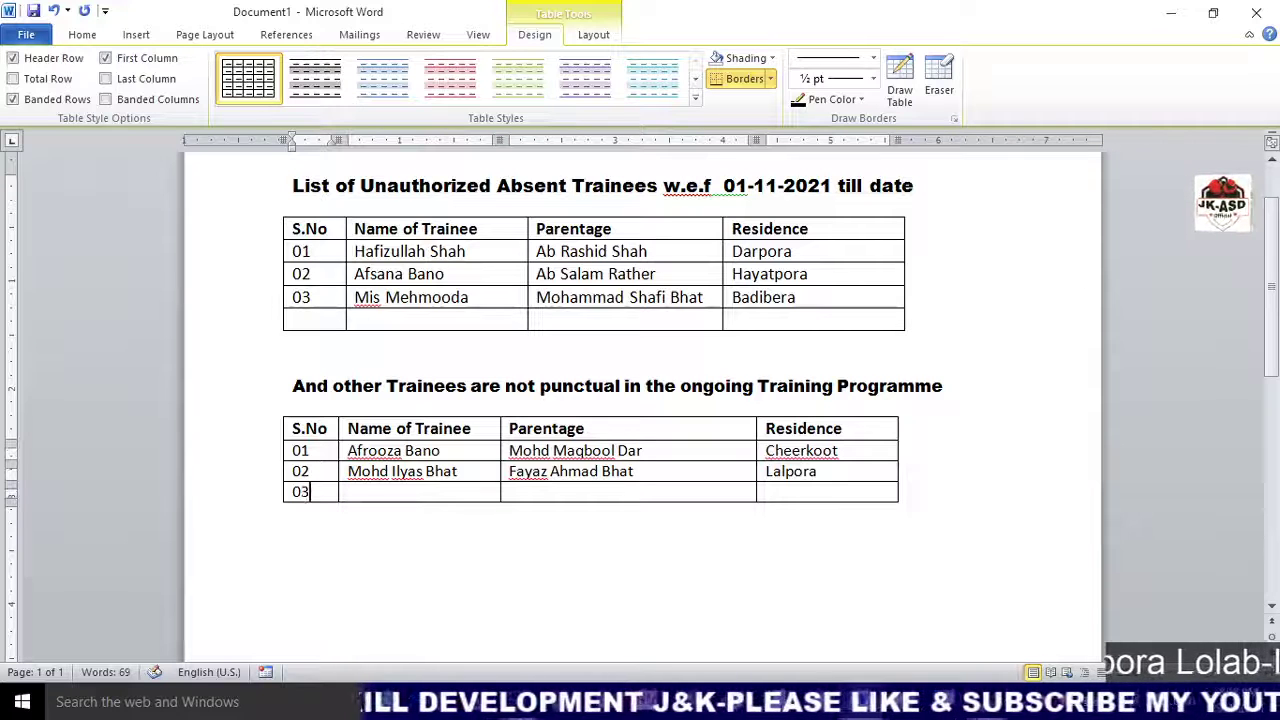
Fill the new row as entry 03 with the trainee's name, parentage and residence
{"action": "key", "text": "Tab"}
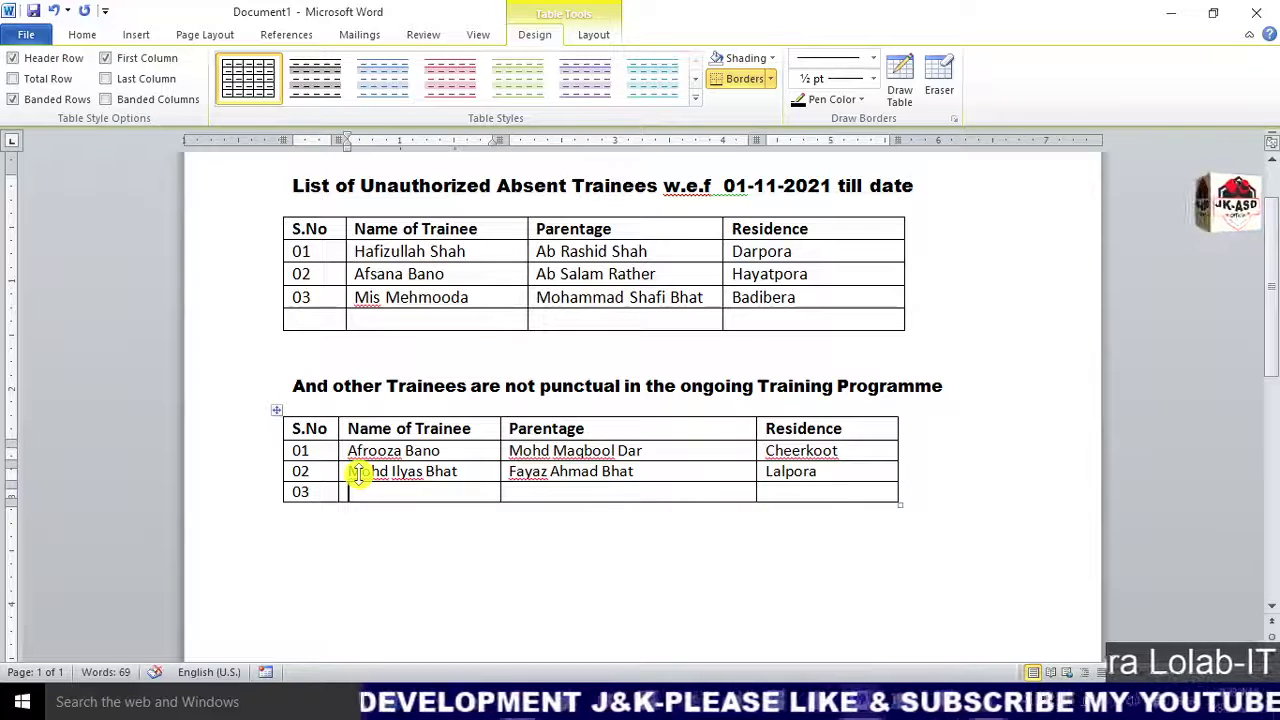
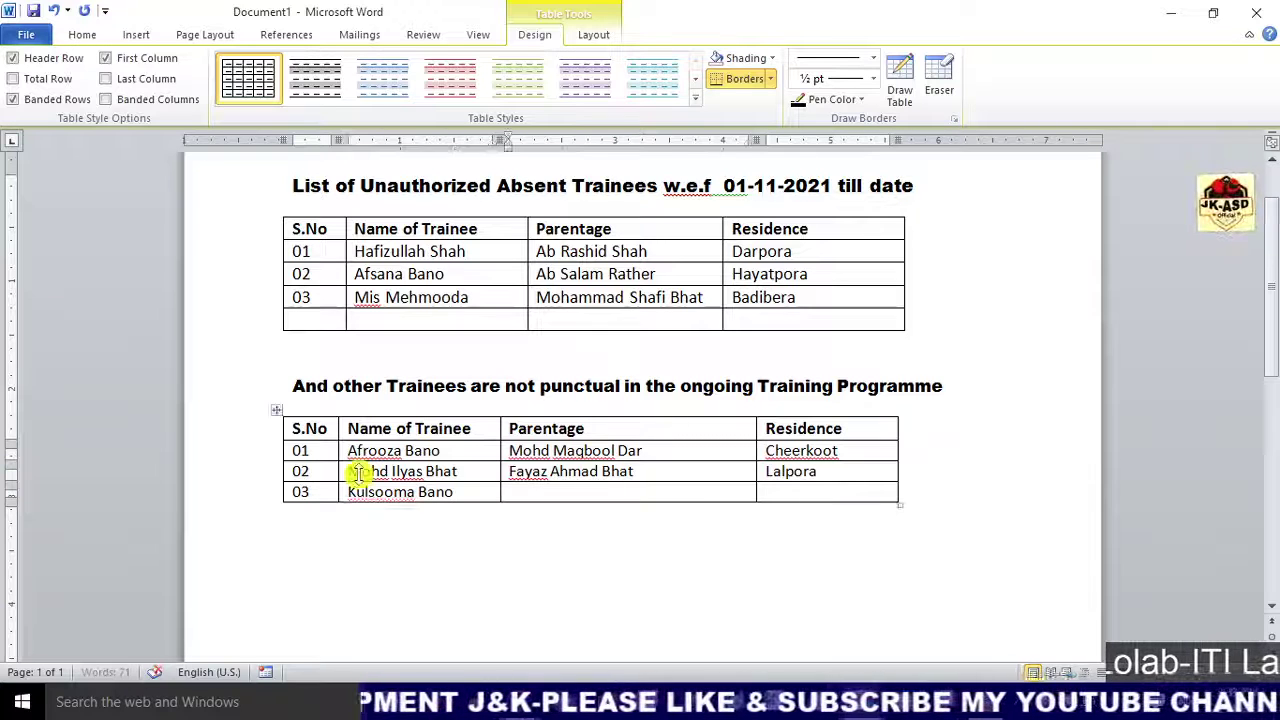
{"action": "key", "text": "Tab"}
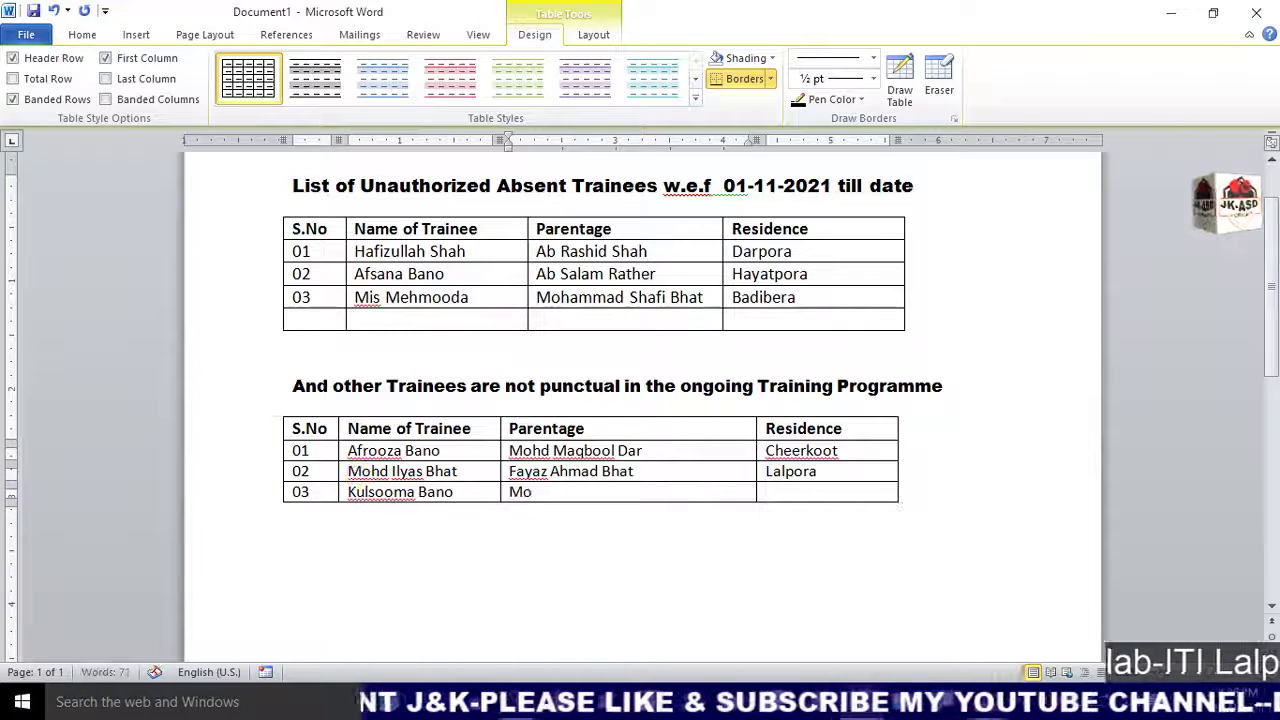
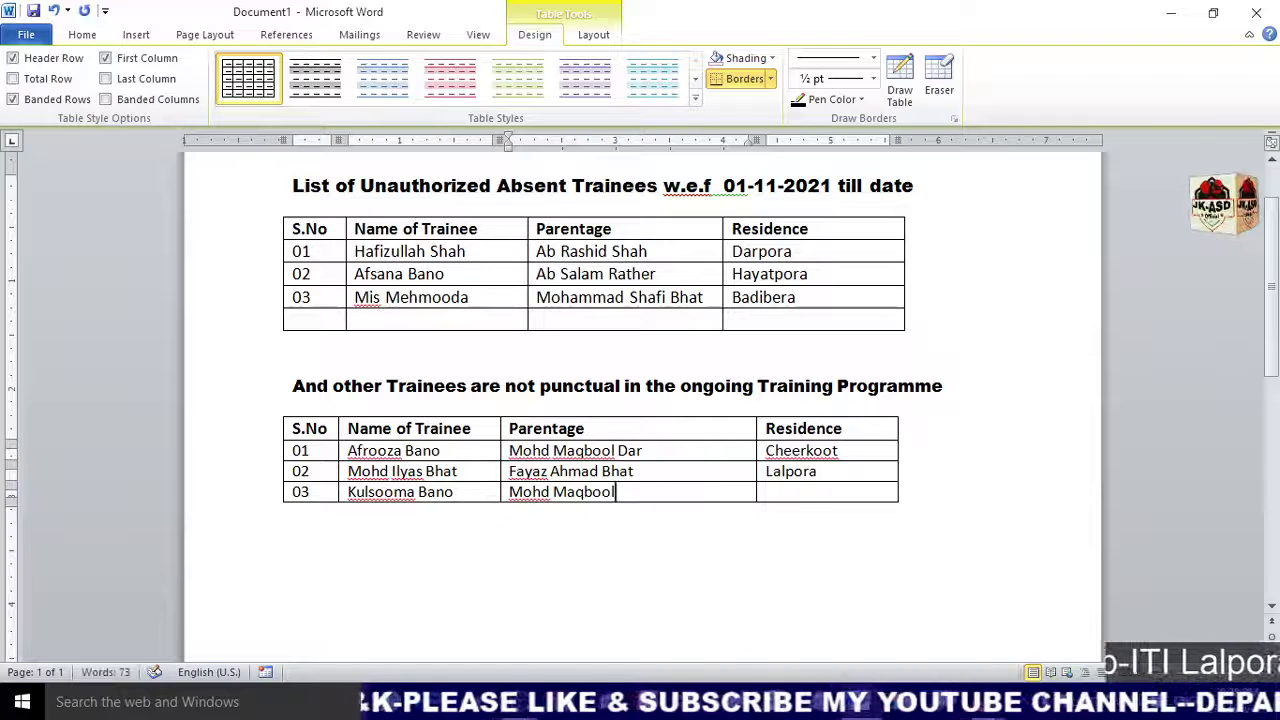
{"action": "key", "text": "Tab"}
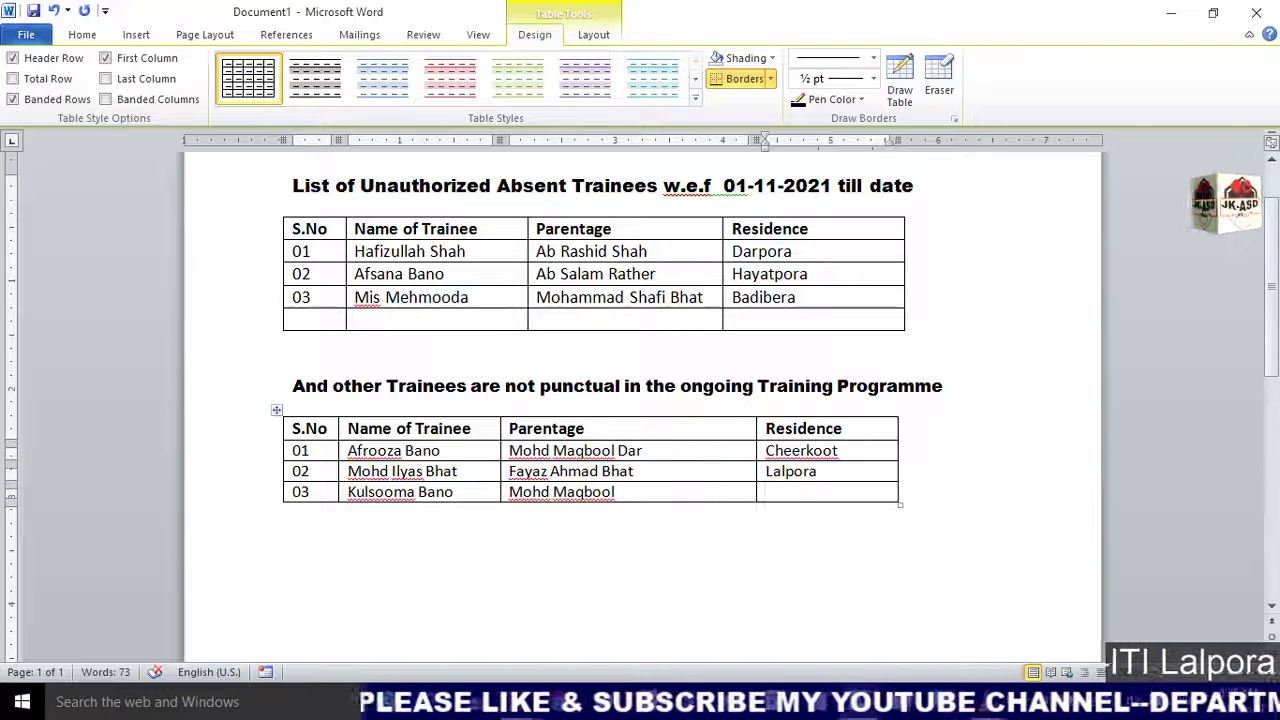
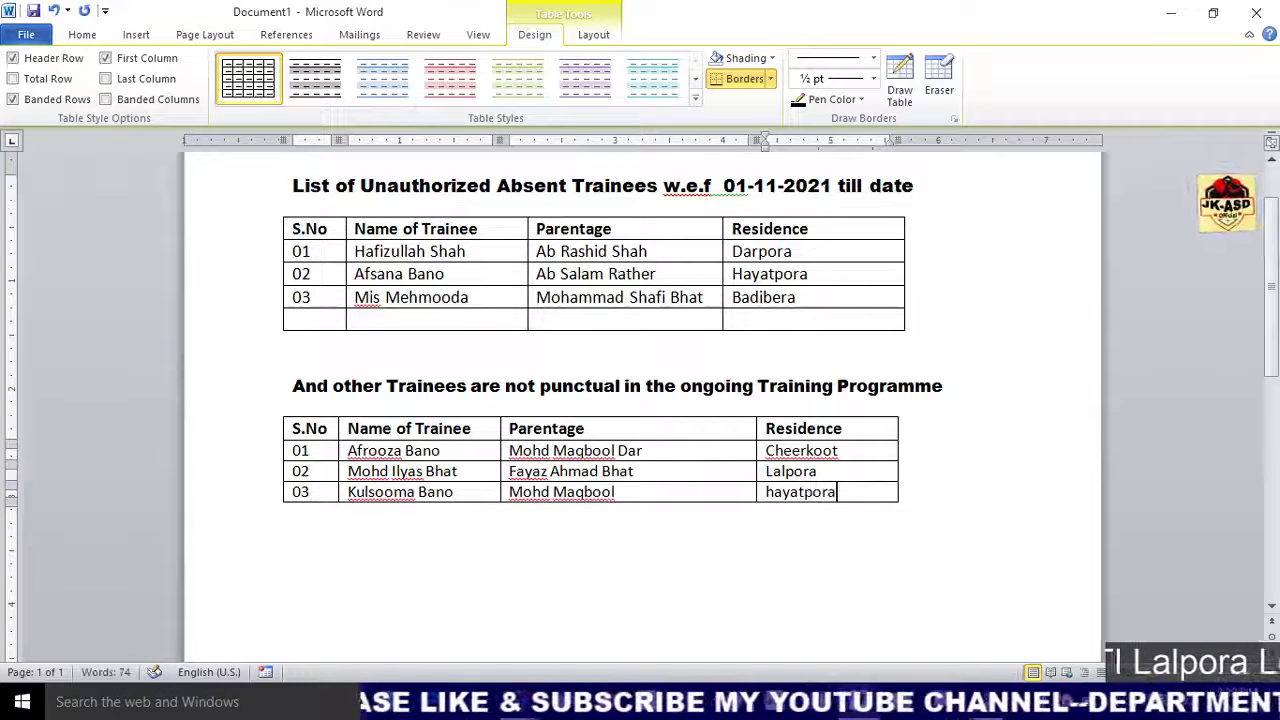
Enter 04 in the upper table's empty last row, then the trainee's name, parentage and residence
{"action": "left_click", "coordinate": [308, 320]}
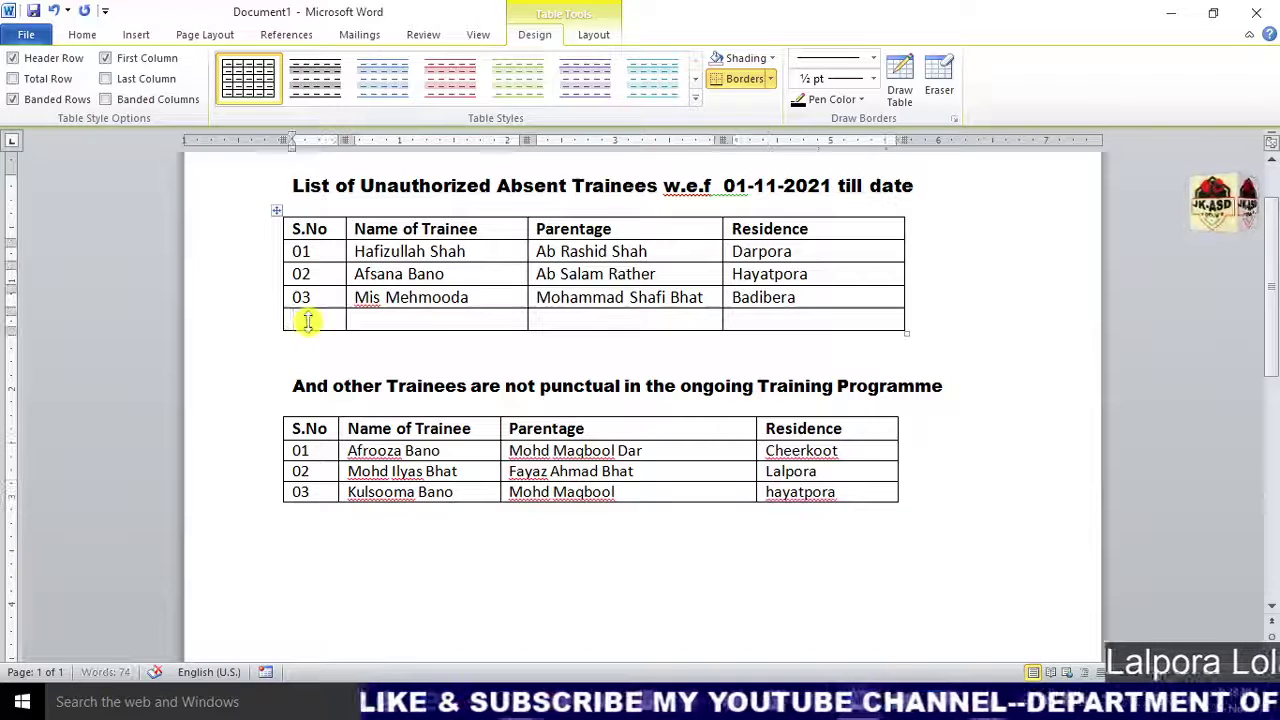
{"action": "type", "text": "04"}
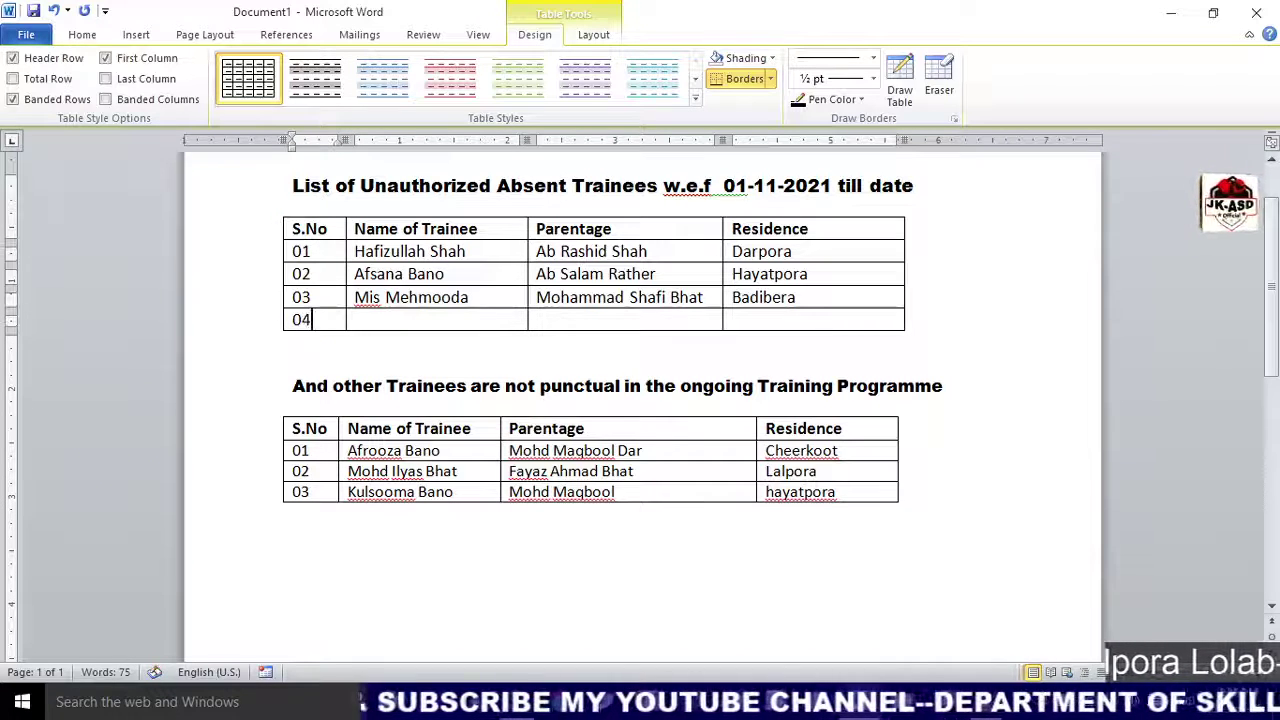
{"action": "key", "text": "Tab"}
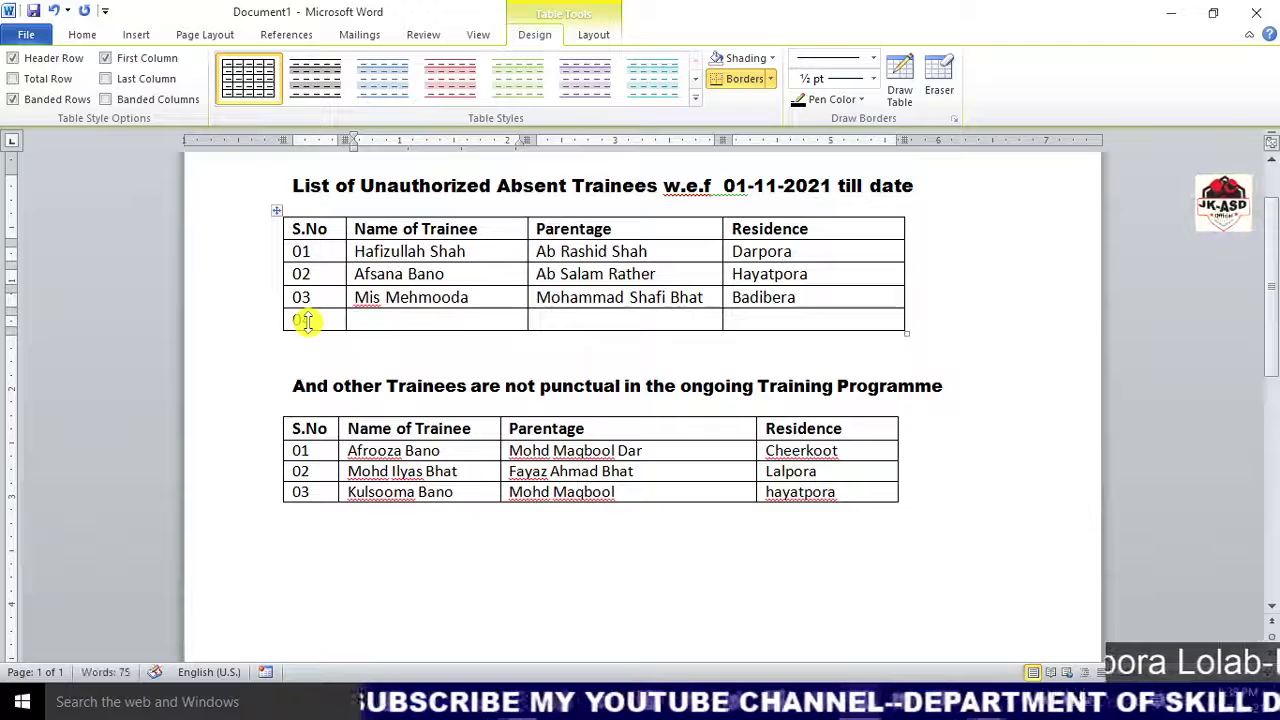
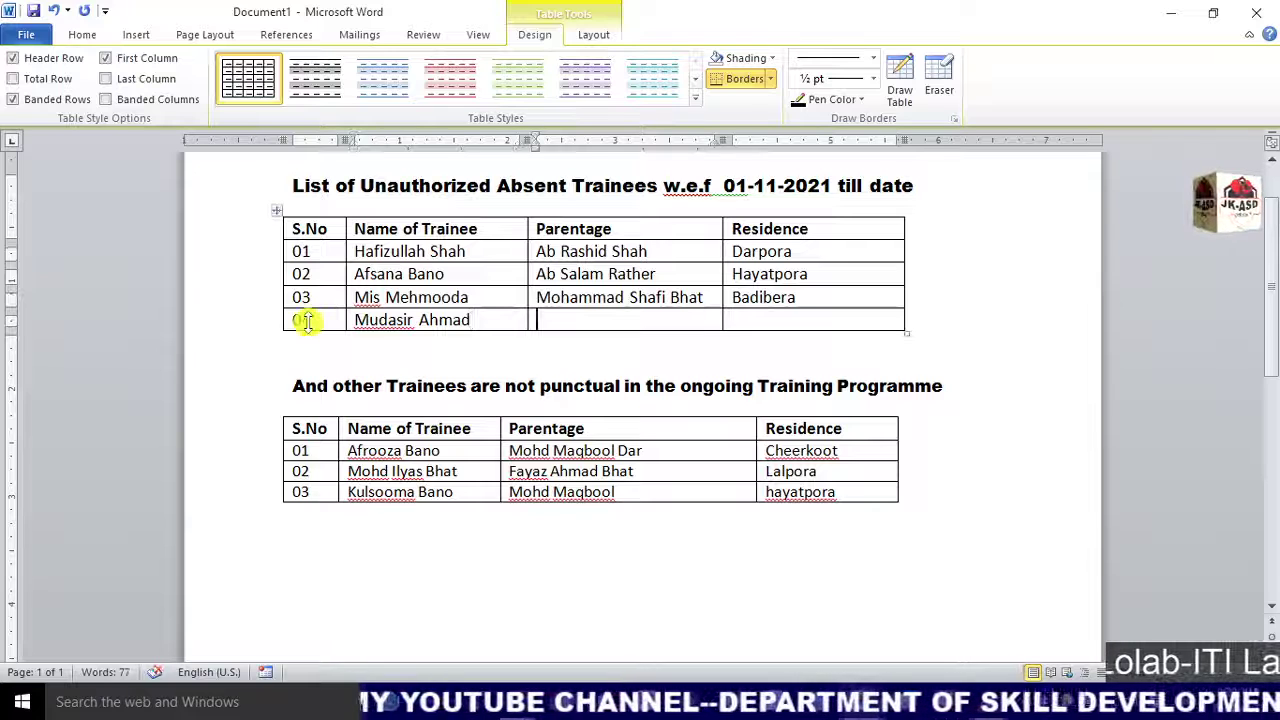
{"action": "type", "text": " Mo"}
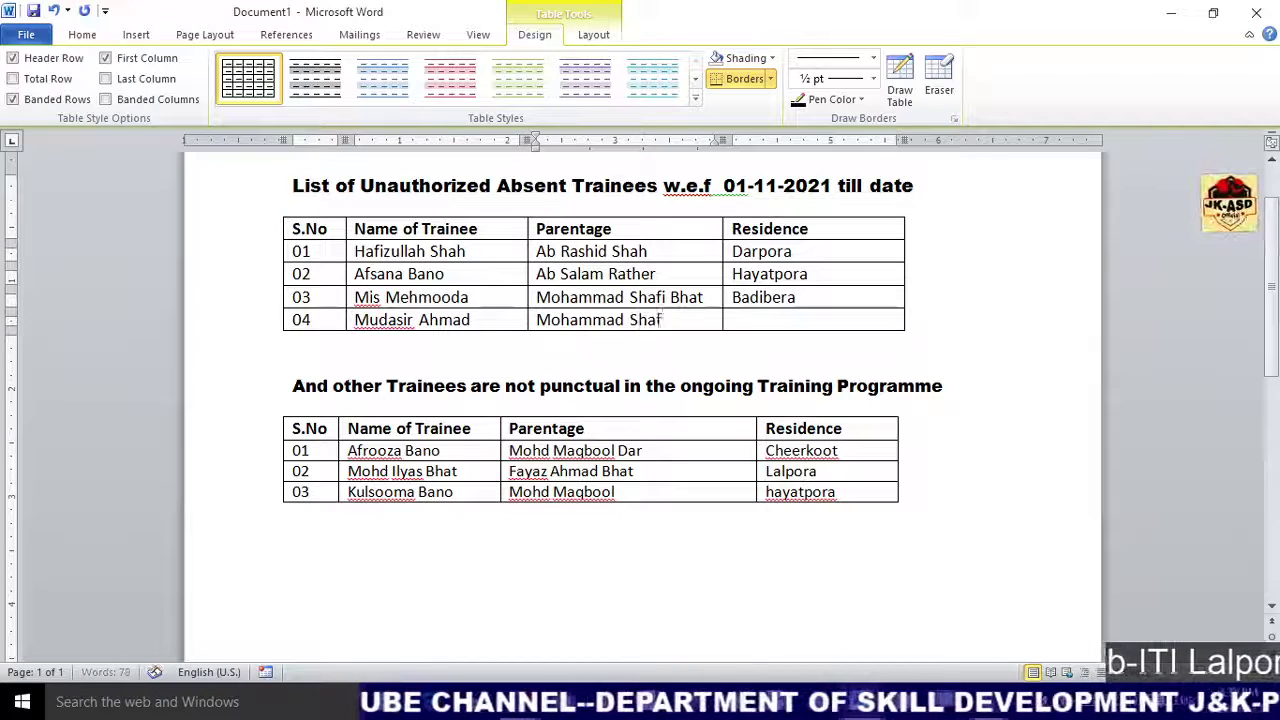
{"action": "key", "text": "Tab"}
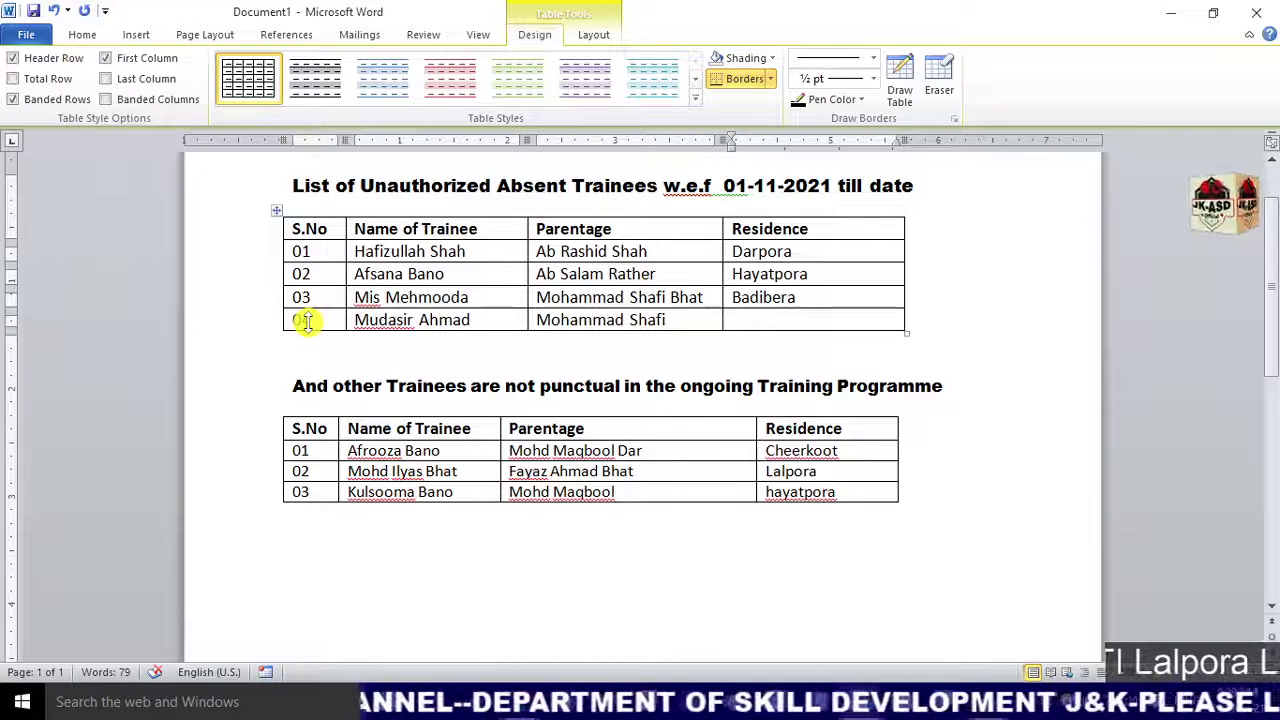
{"action": "type", "text": "Darpora"}
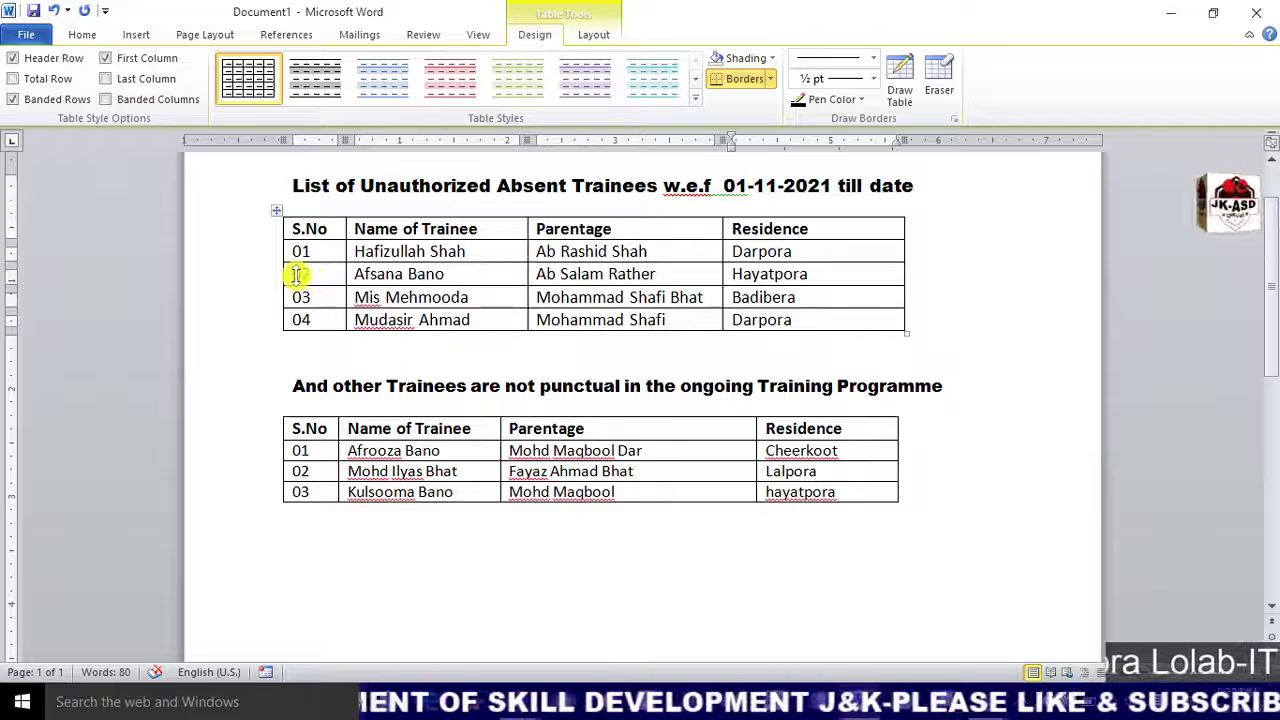
Delete the entire 02 row from the upper trainee table, leaving rows 01, 03 and 04
{"action": "left_click_drag", "start_coordinate": [289, 274], "coordinate": [814, 277]}
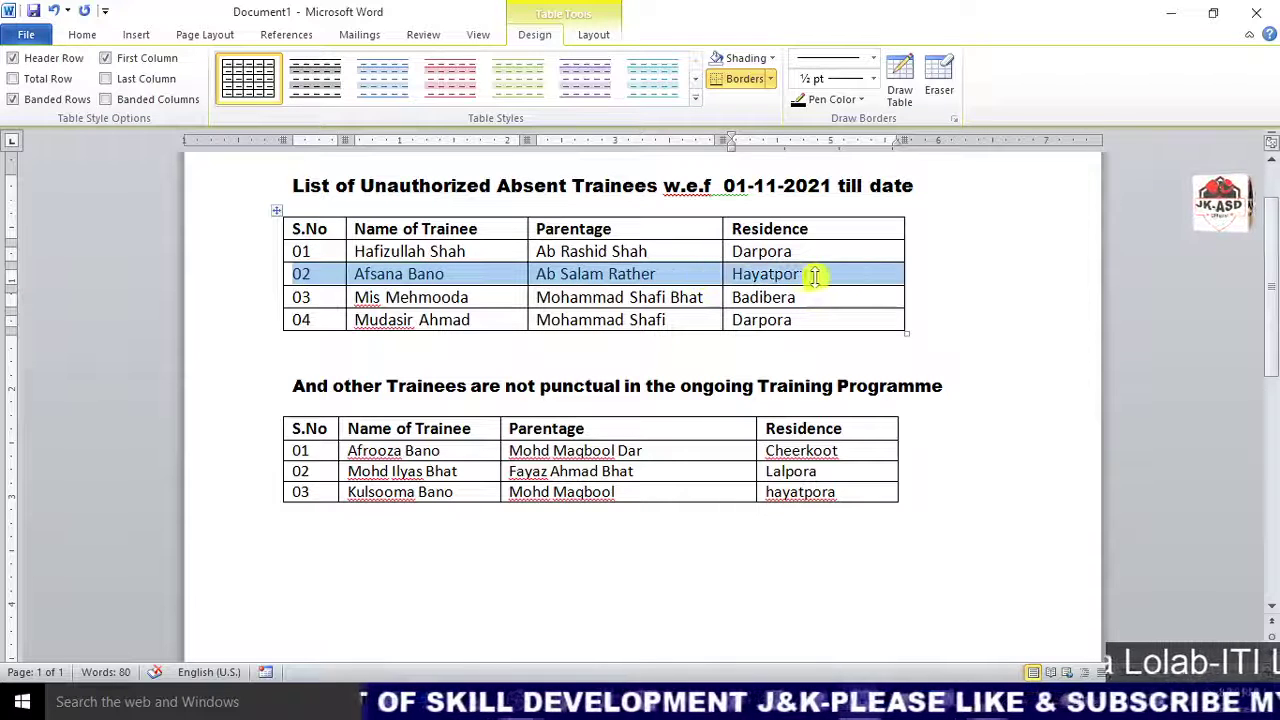
{"action": "left_click", "coordinate": [640, 278]}
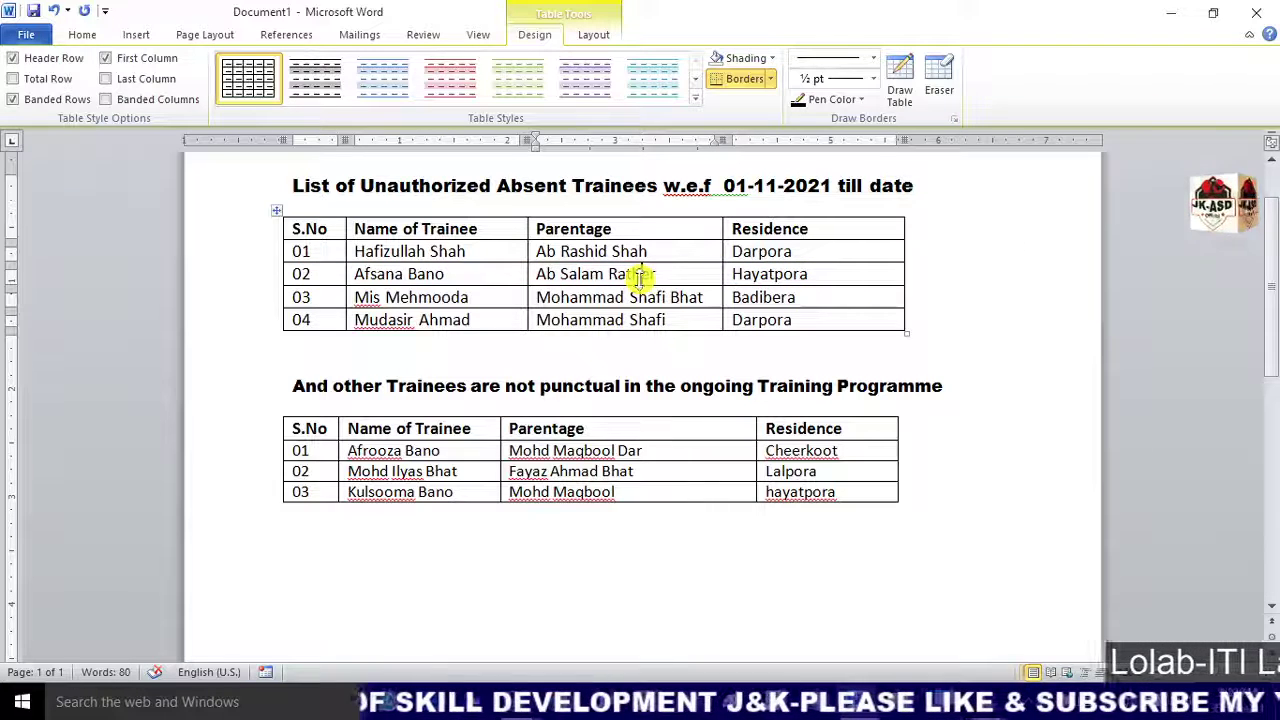
{"action": "left_click", "coordinate": [405, 274]}
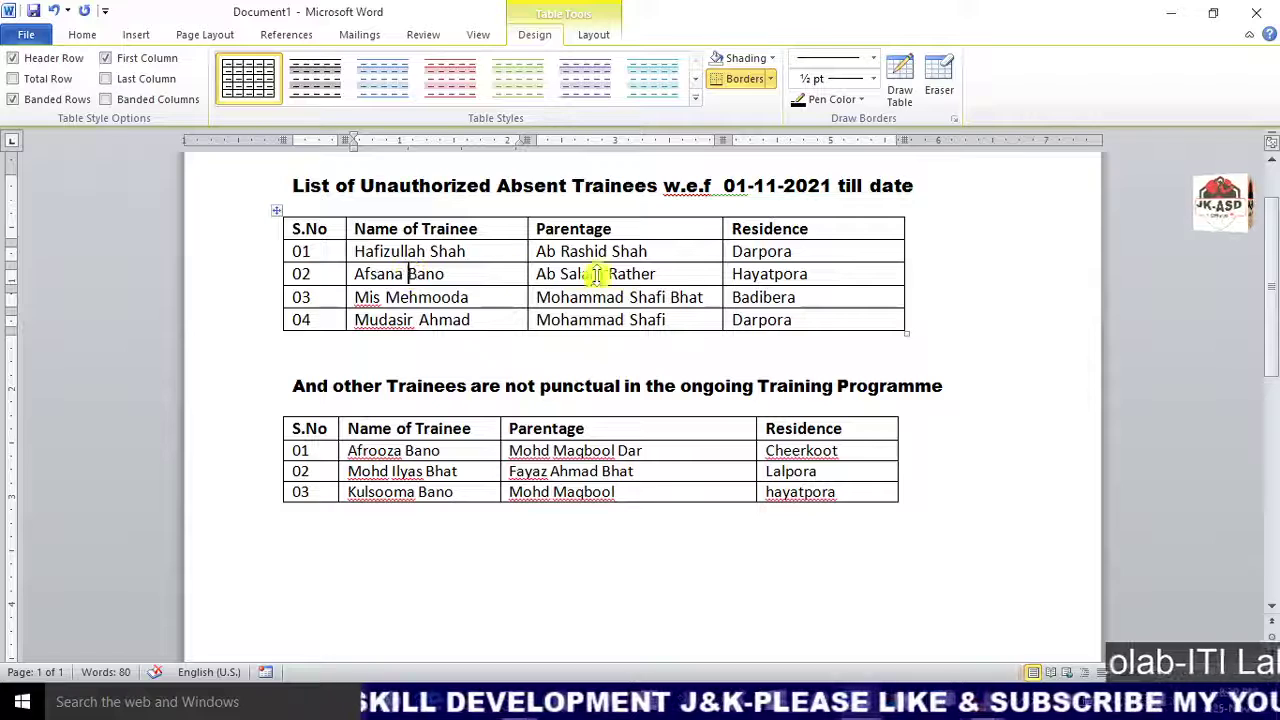
{"action": "right_click", "coordinate": [318, 278]}
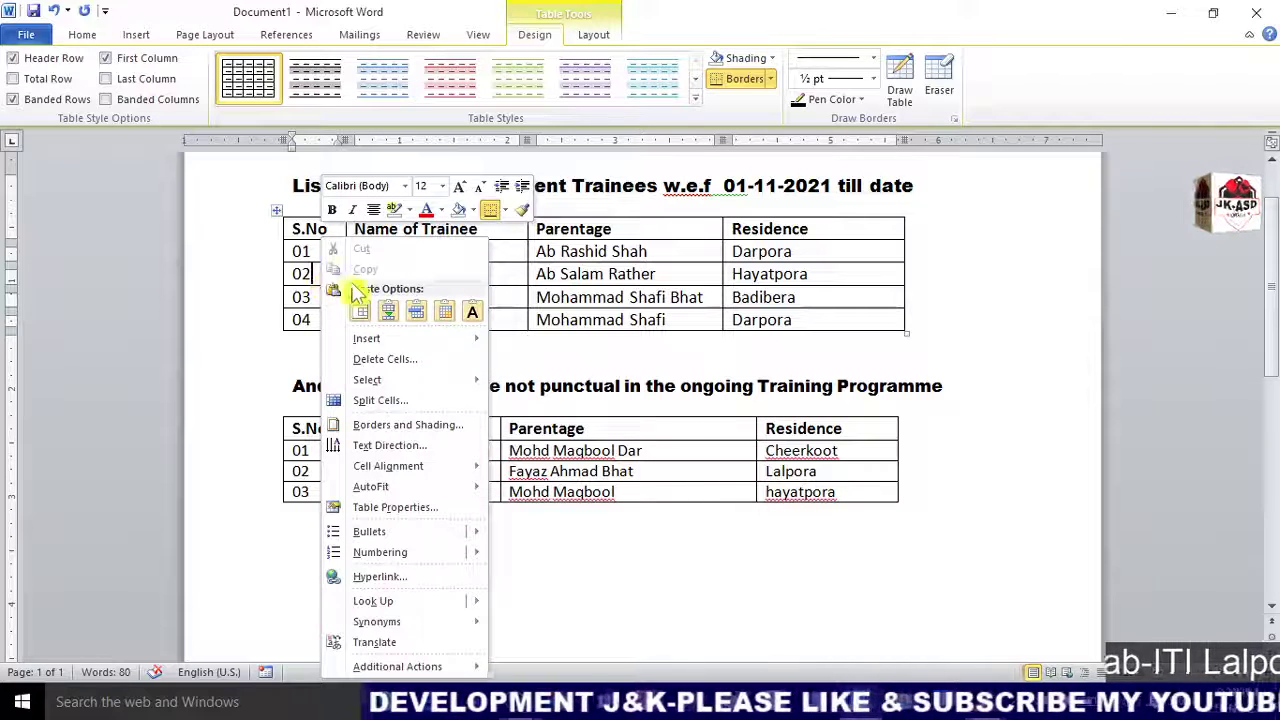
{"action": "left_click", "coordinate": [396, 362]}
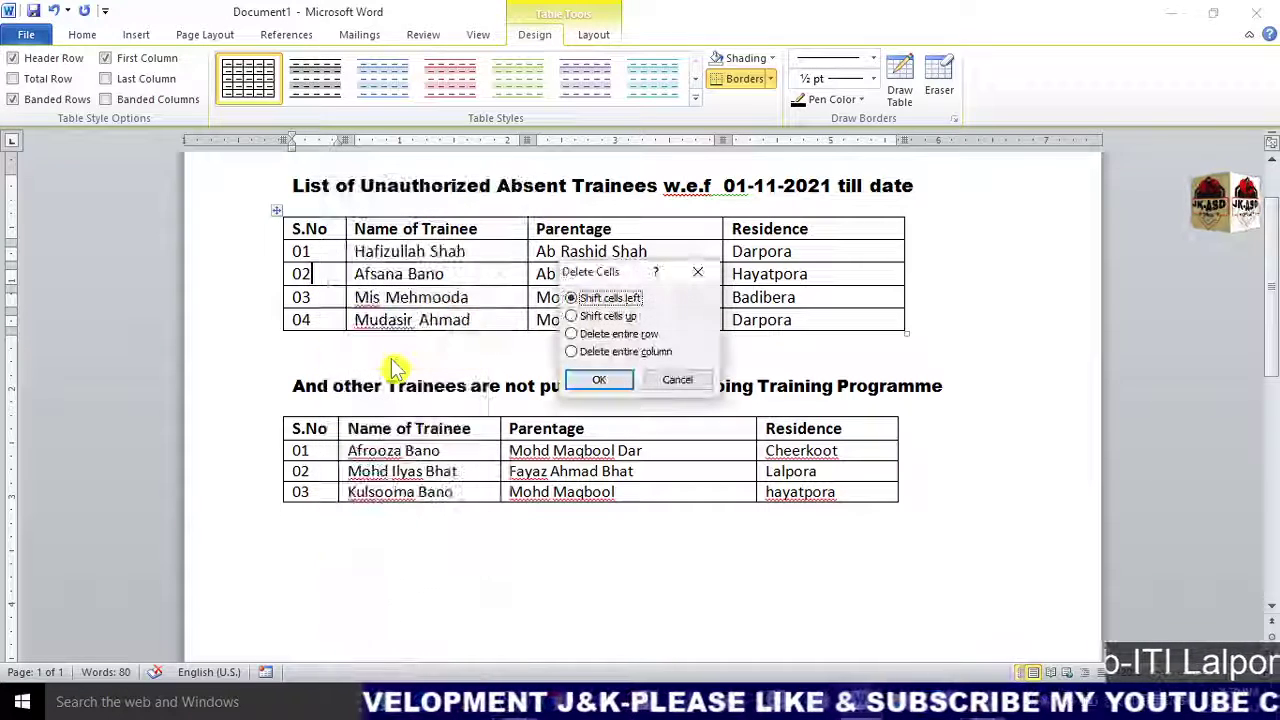
{"action": "left_click", "coordinate": [632, 334]}
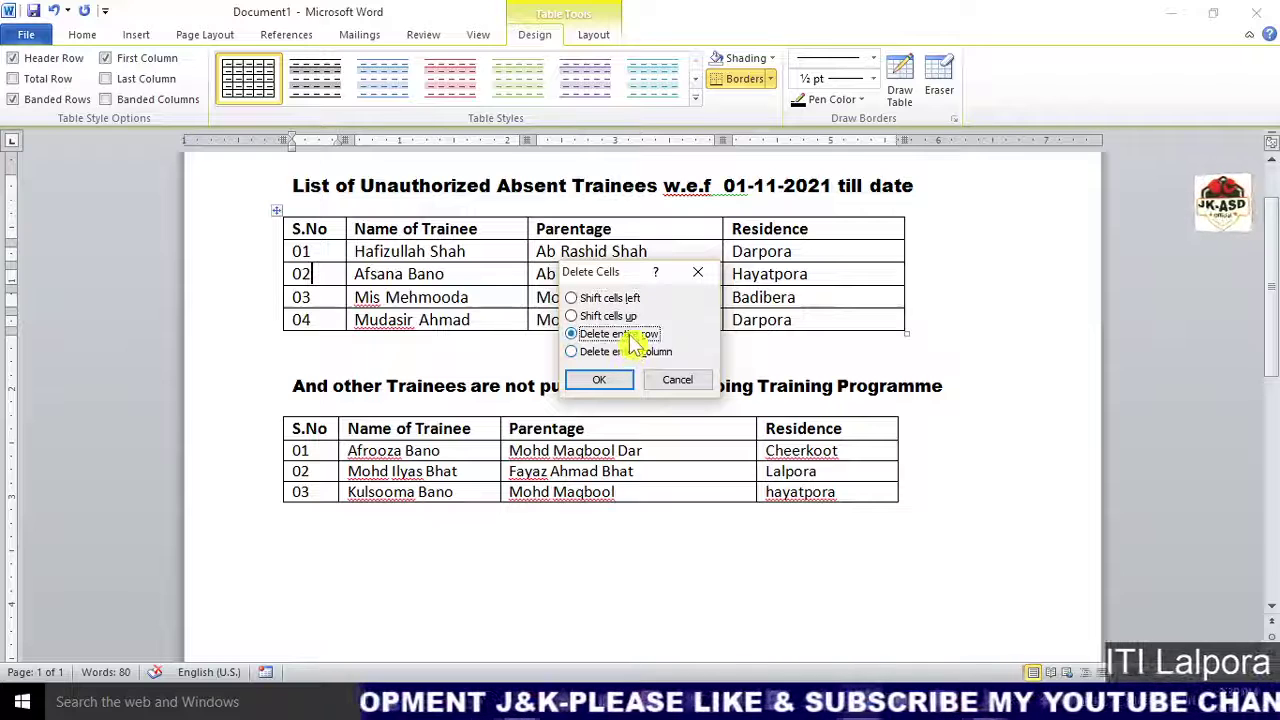
{"action": "left_click", "coordinate": [600, 385]}
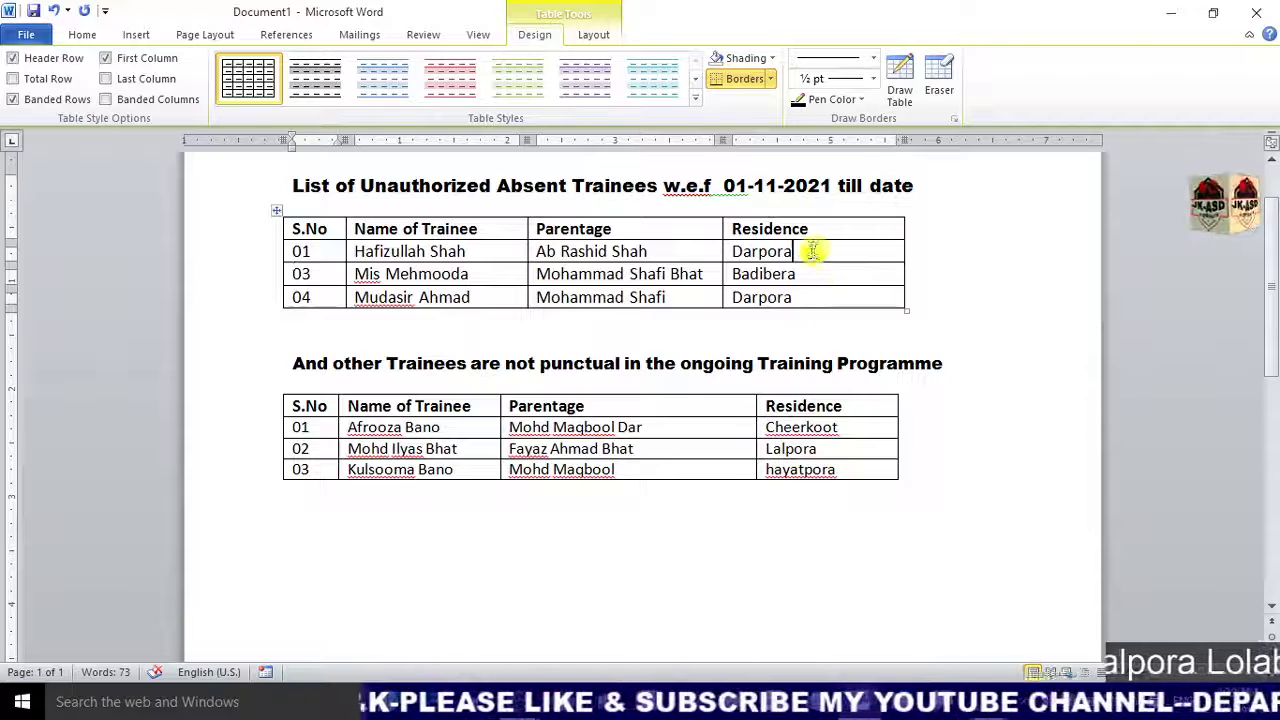
{"action": "left_click_drag", "start_coordinate": [813, 251], "coordinate": [766, 286]}
{"action": "left_click", "coordinate": [540, 272]}
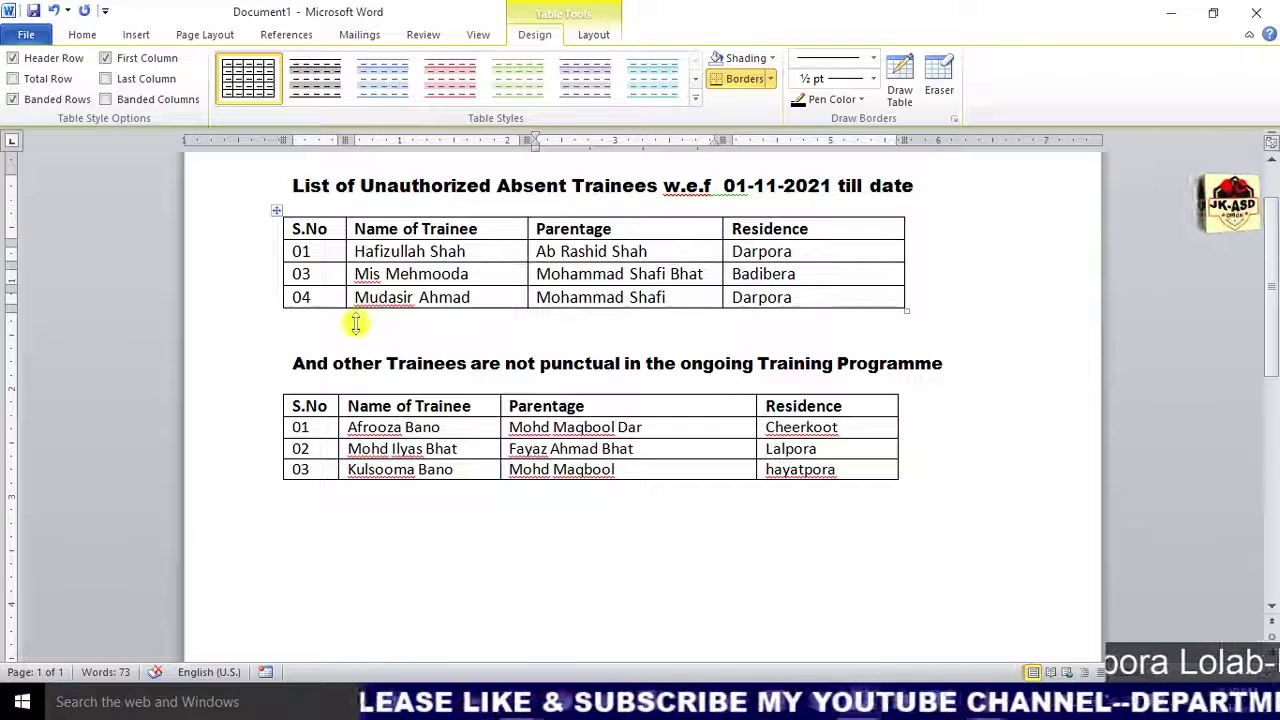
Delete the entire 02 row from the lower trainee table so only rows 01 and 03 remain
{"action": "left_click", "coordinate": [368, 449]}
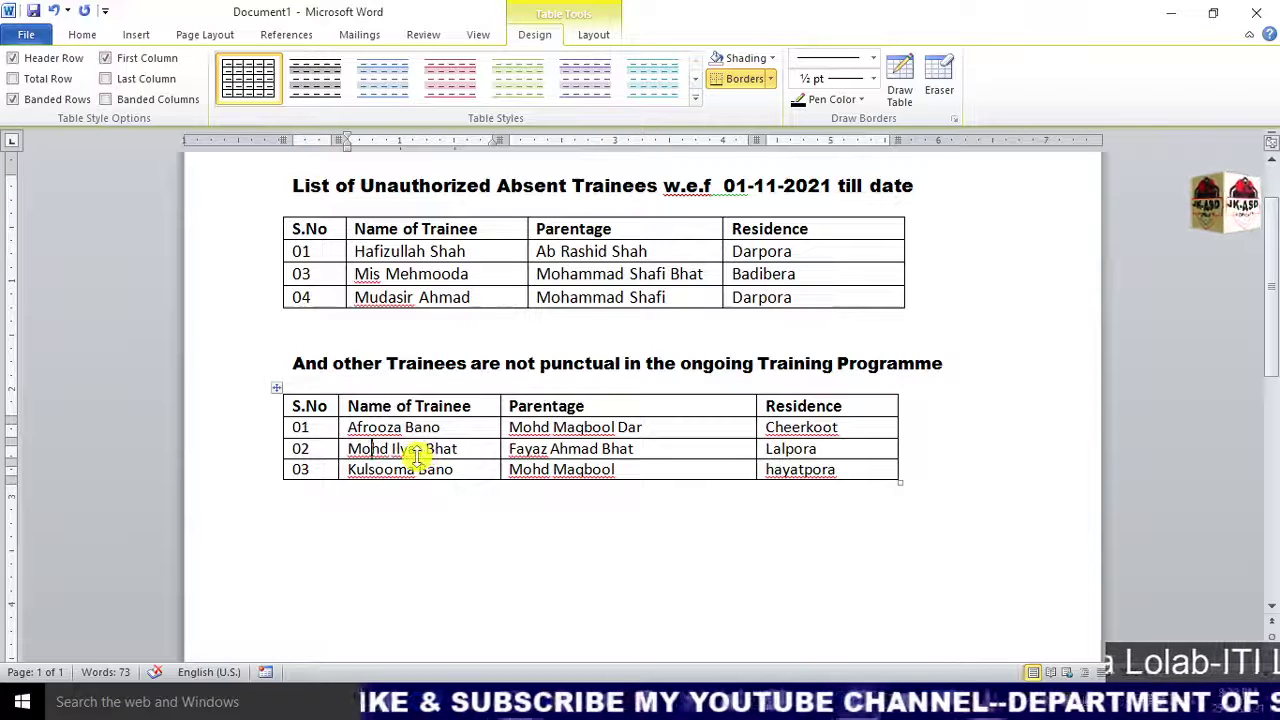
{"action": "right_click", "coordinate": [415, 451]}
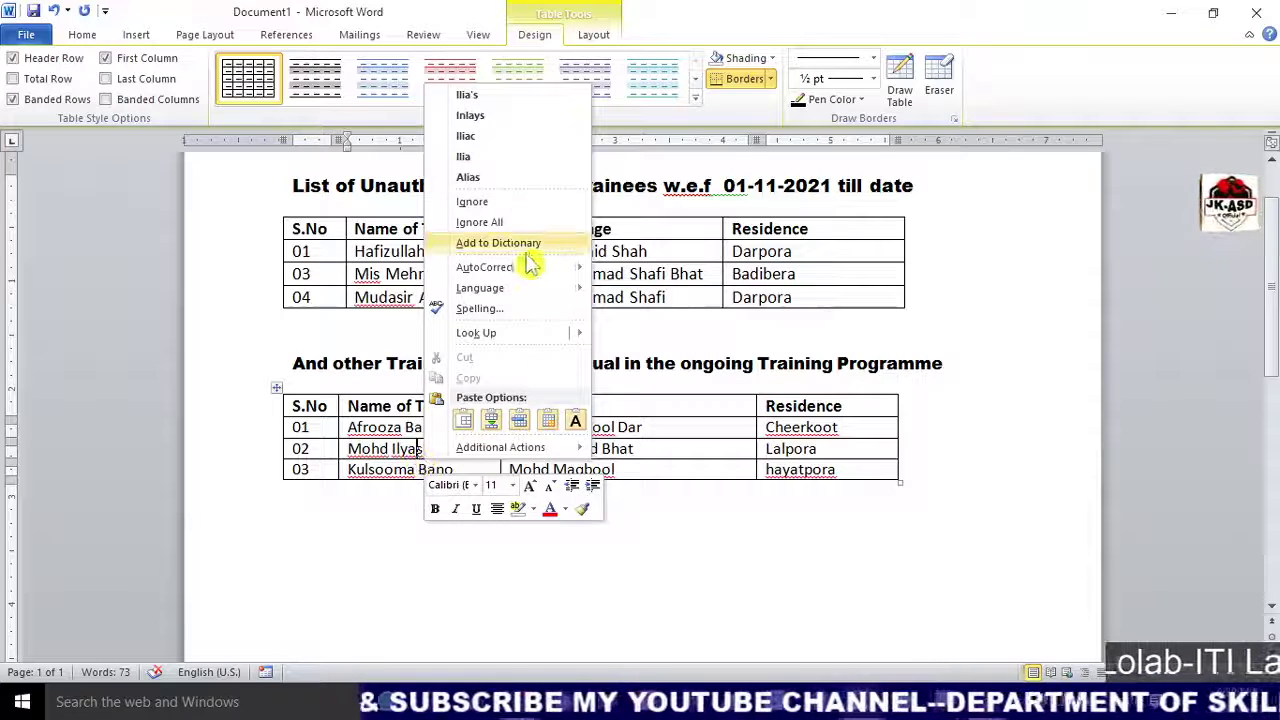
{"action": "left_click", "coordinate": [371, 451]}
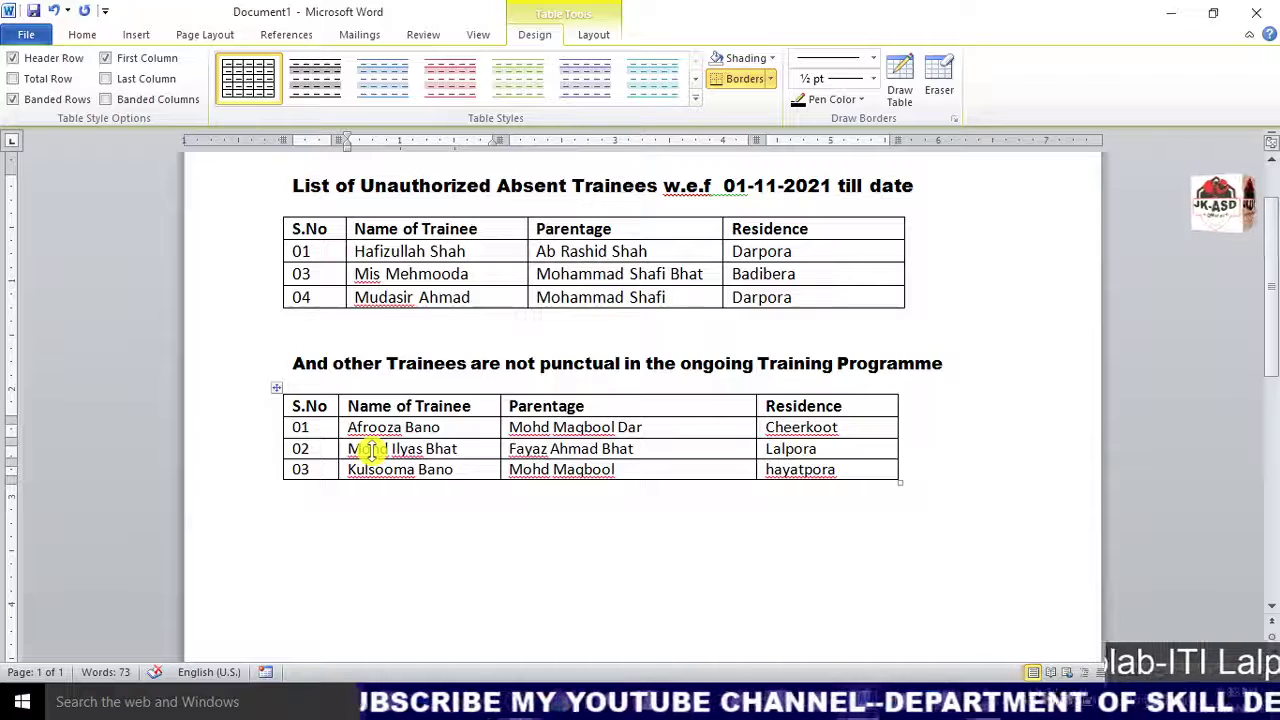
{"action": "right_click", "coordinate": [371, 451]}
{"action": "mouse_move", "coordinate": [445, 288]}
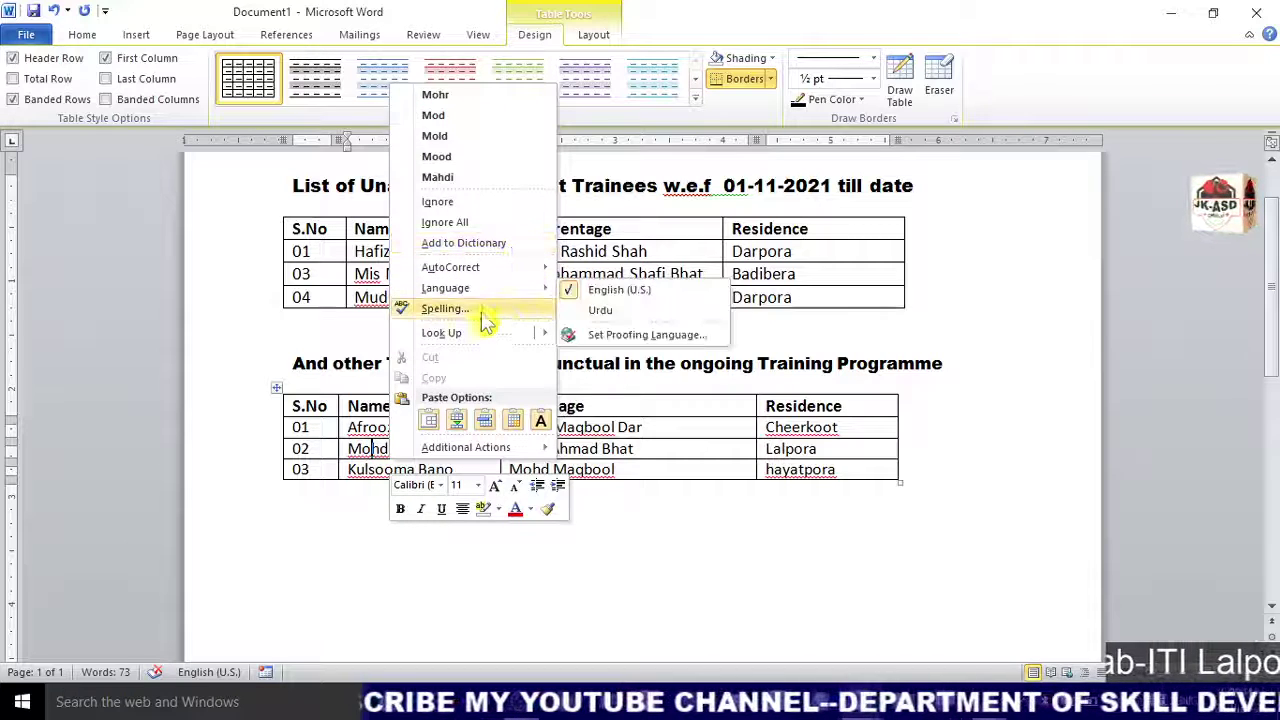
{"action": "left_click", "coordinate": [310, 449]}
{"action": "right_click", "coordinate": [318, 449]}
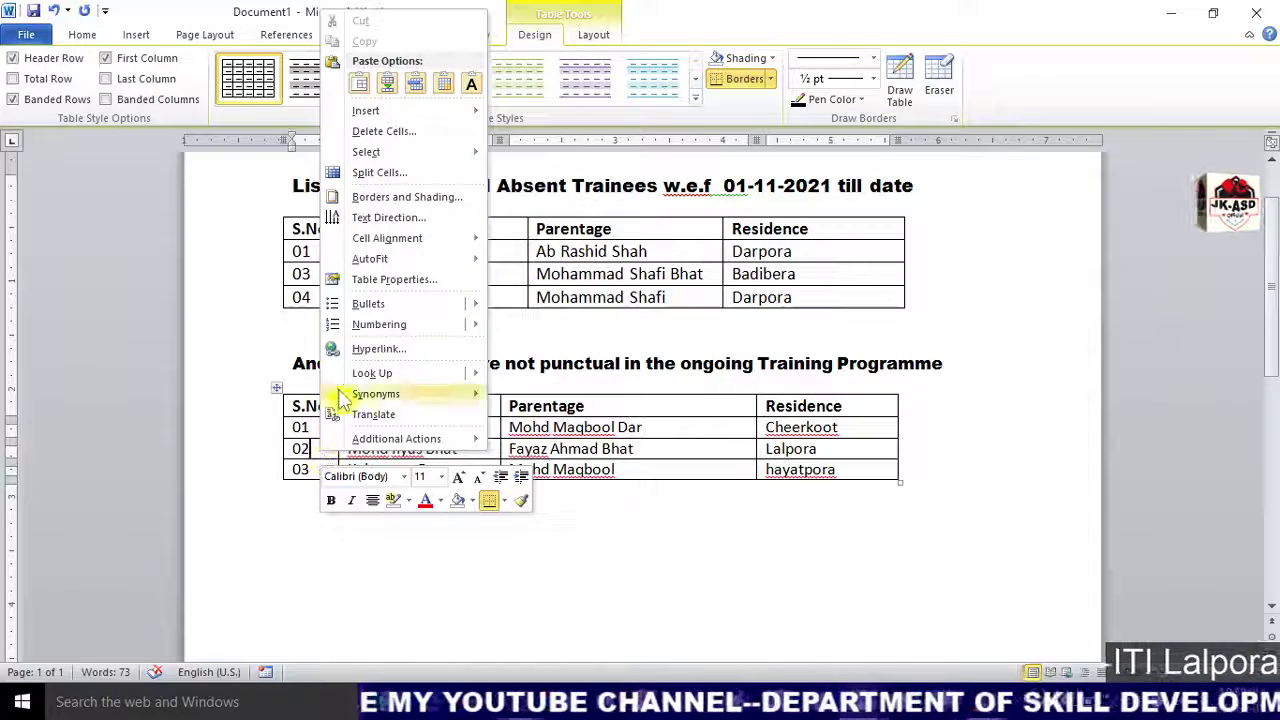
{"action": "left_click", "coordinate": [440, 132]}
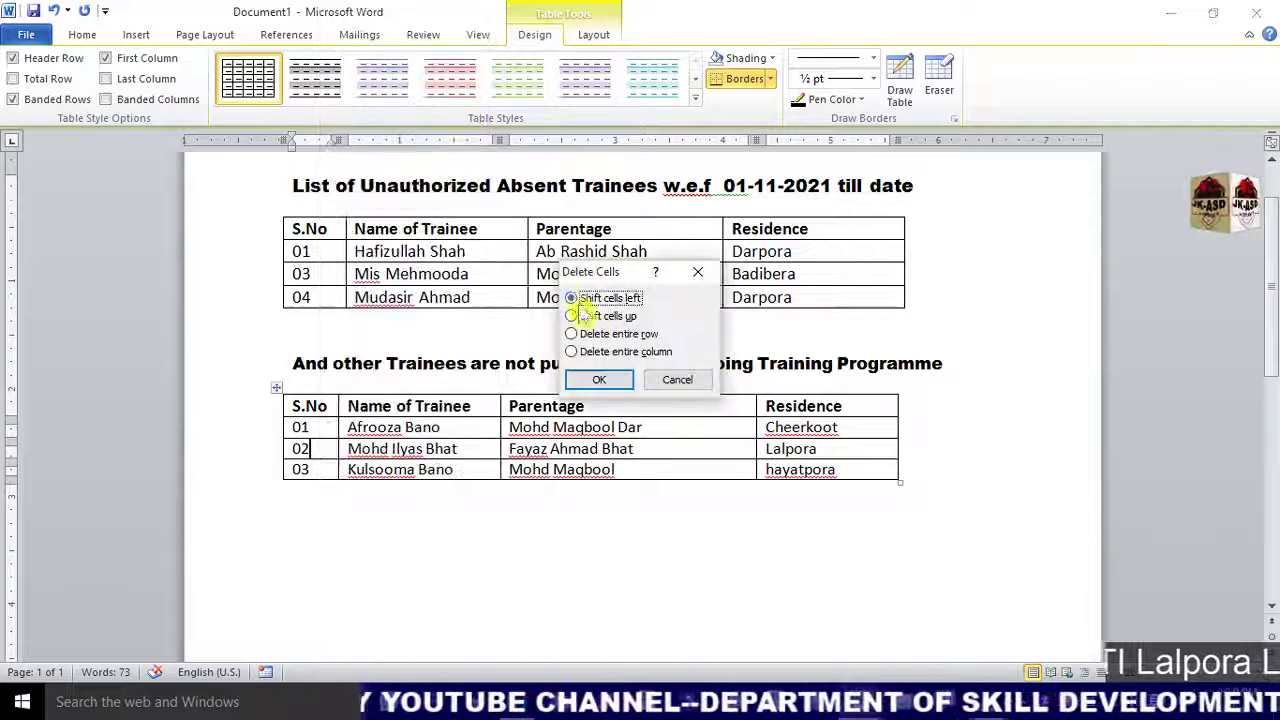
{"action": "left_click", "coordinate": [621, 336]}
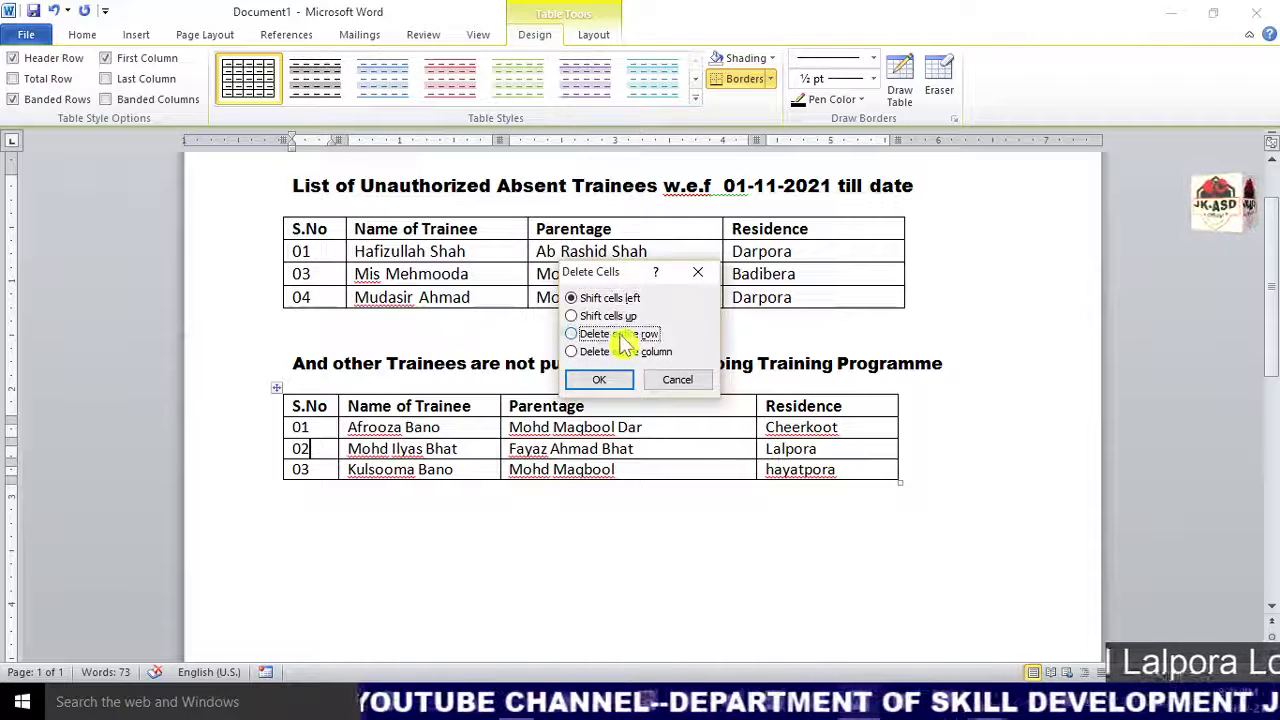
{"action": "left_click", "coordinate": [612, 388]}
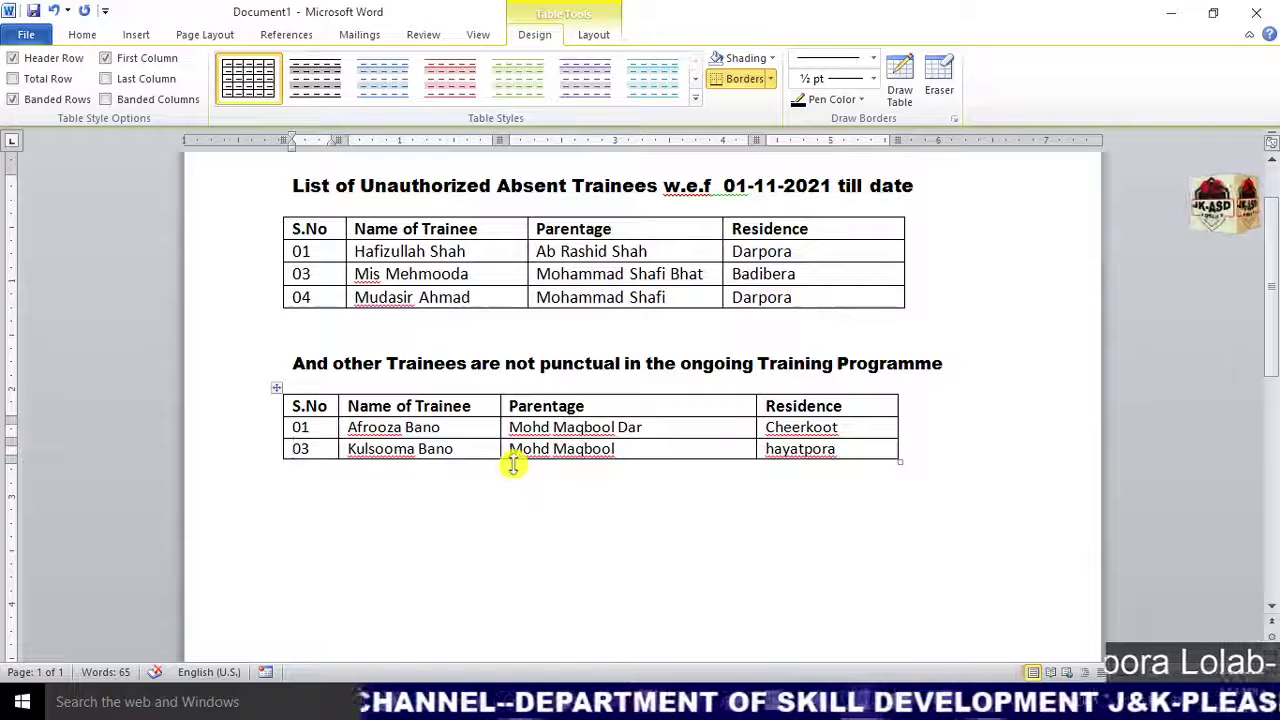
{"action": "scroll", "coordinate": [520, 455], "scroll_direction": "up", "scroll_amount": 2}
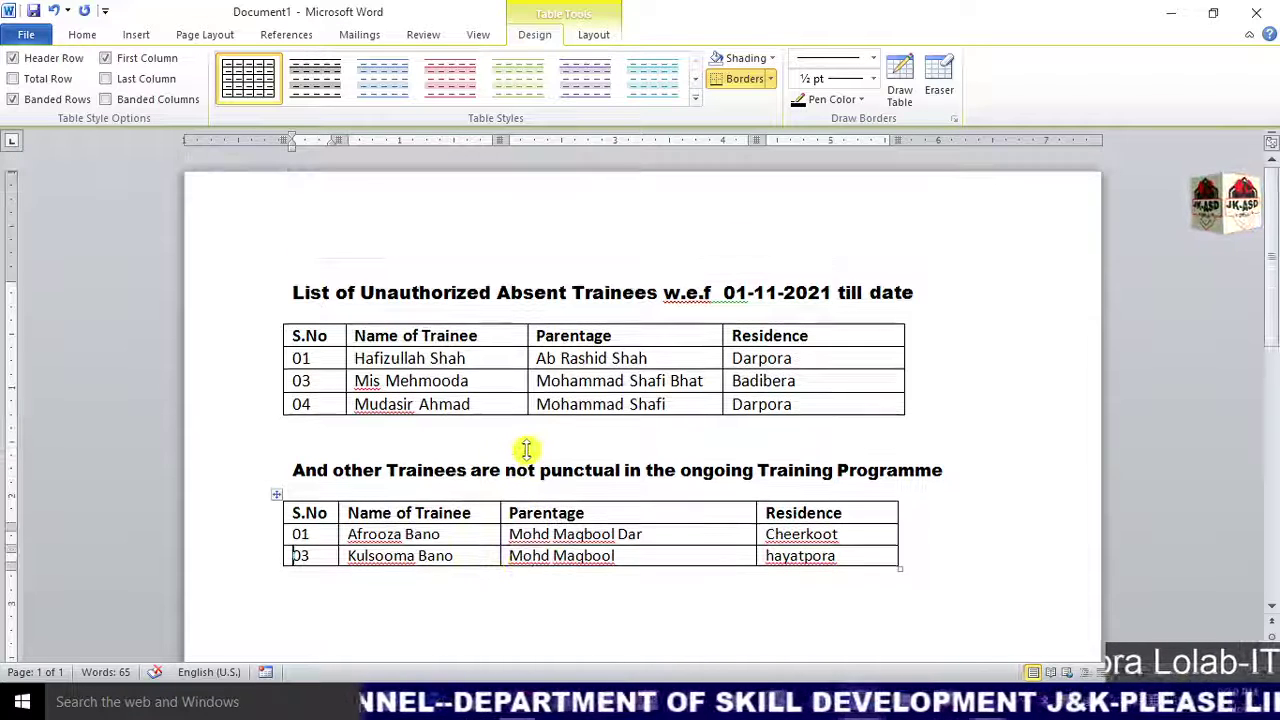